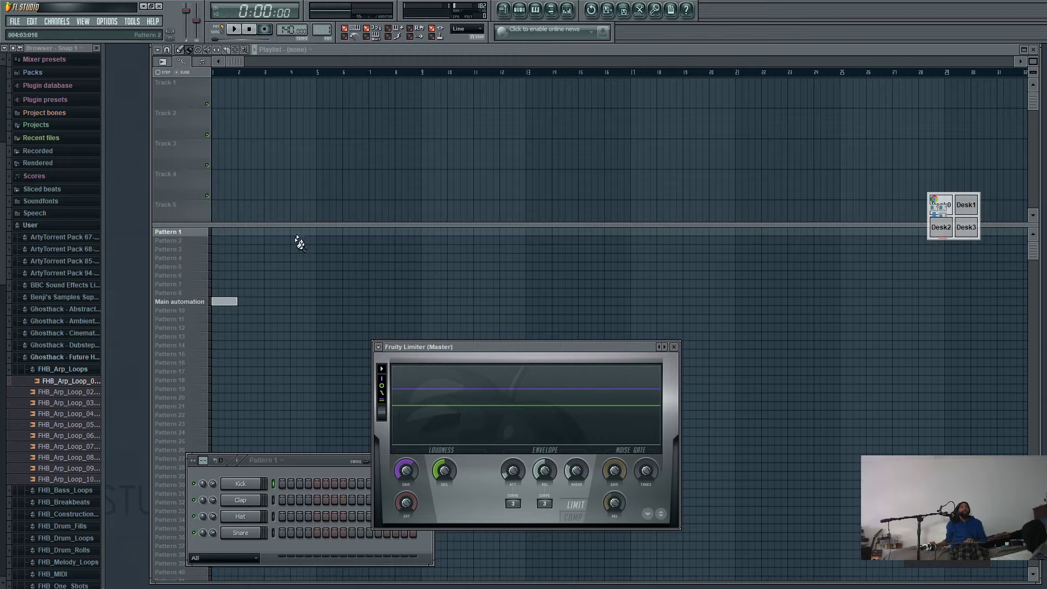
- Raise the beats per bar in the project's time signature settings and close the open plugin and channel windows
{"action": "left_click", "coordinate": [107, 23]}
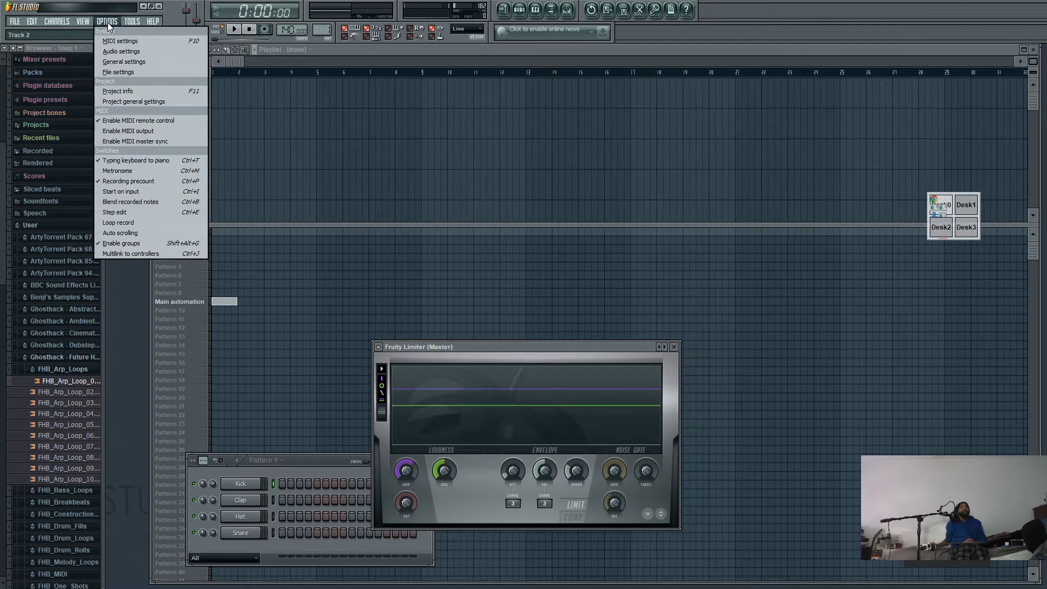
{"action": "left_click", "coordinate": [130, 103]}
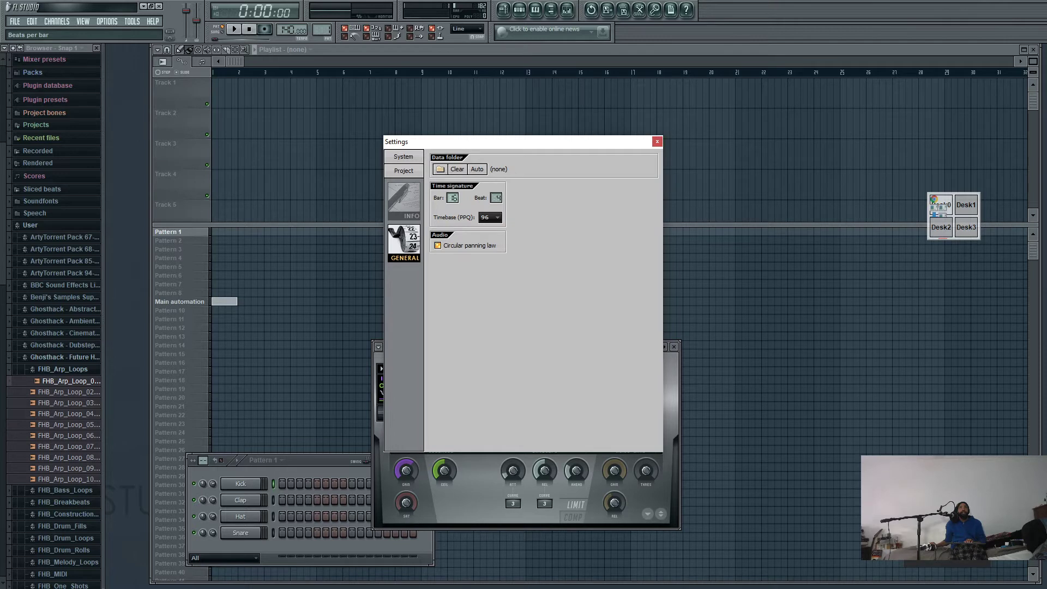
{"action": "left_click_drag", "start_coordinate": [452, 197], "coordinate": [477, 204]}
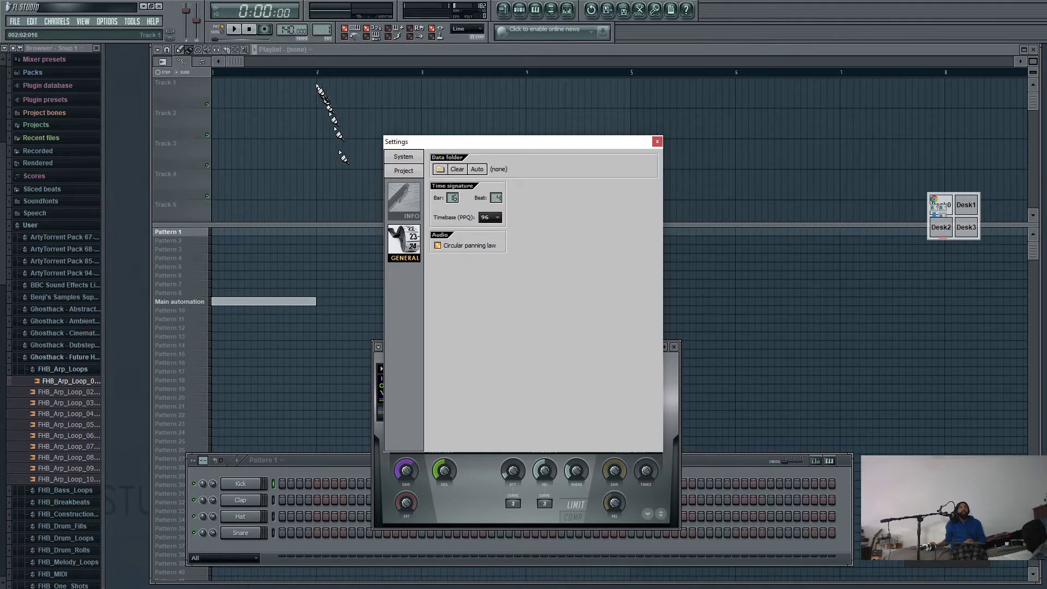
{"action": "left_click", "coordinate": [657, 143]}
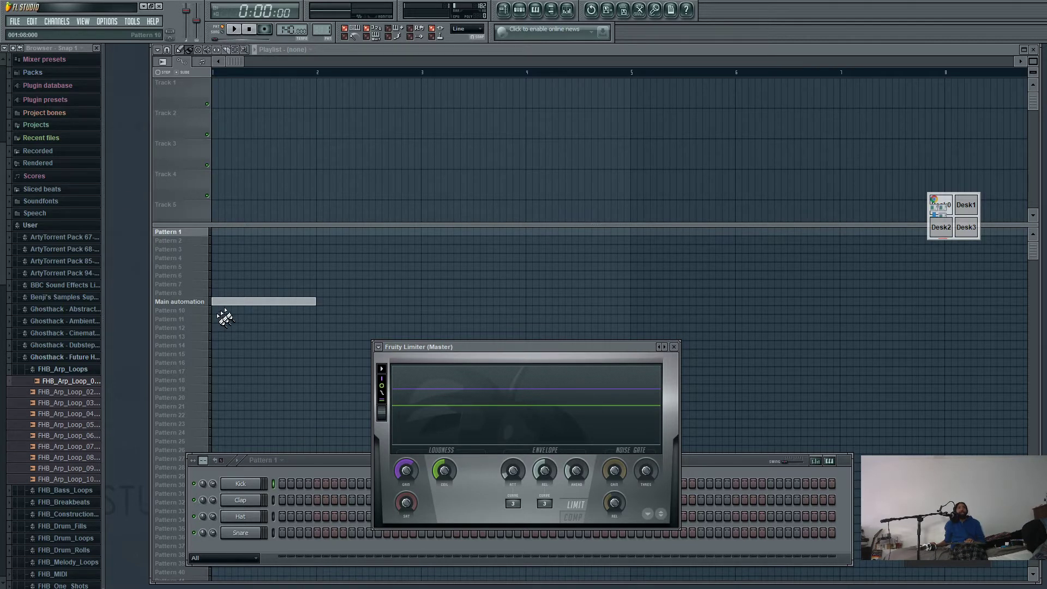
{"action": "key", "text": "F12"}
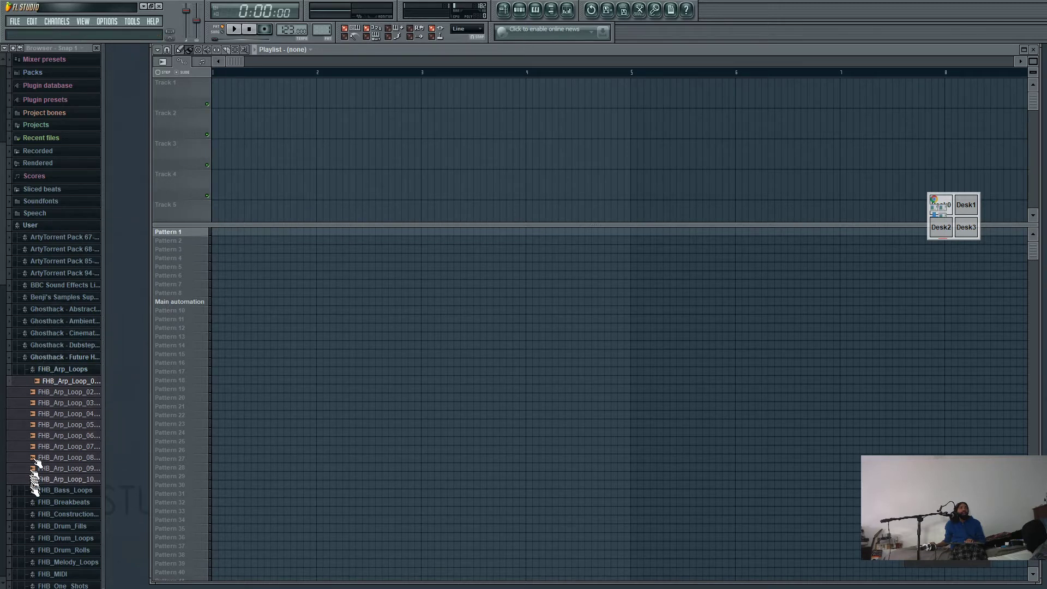
- Expand the FHB_Breakbeats sample folder and audition FHB_Breakbeat_03_128 and the breakbeat listed just above it
{"action": "left_click", "coordinate": [32, 506]}
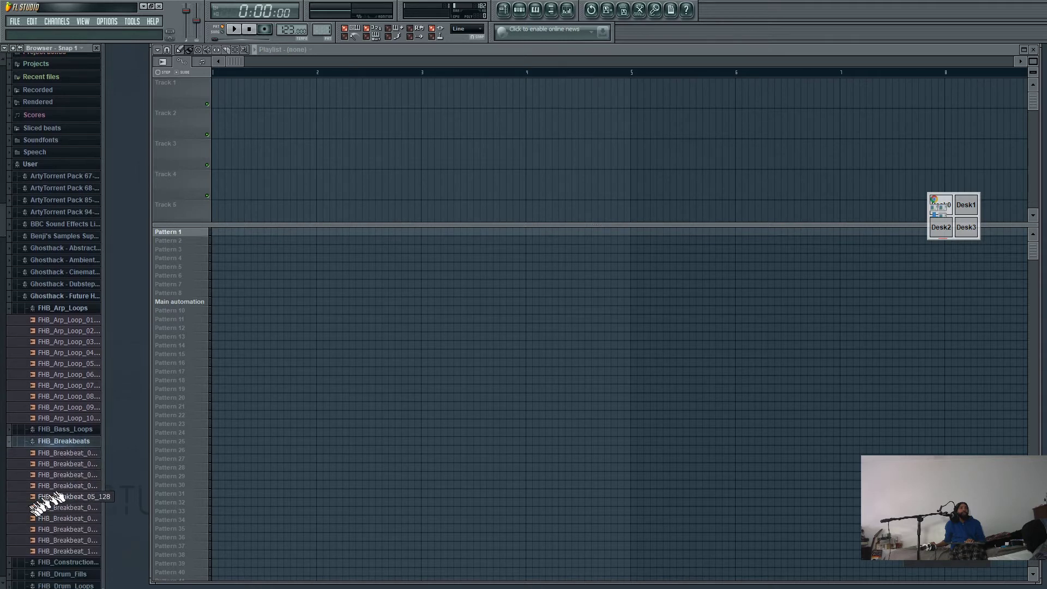
{"action": "left_click", "coordinate": [66, 475]}
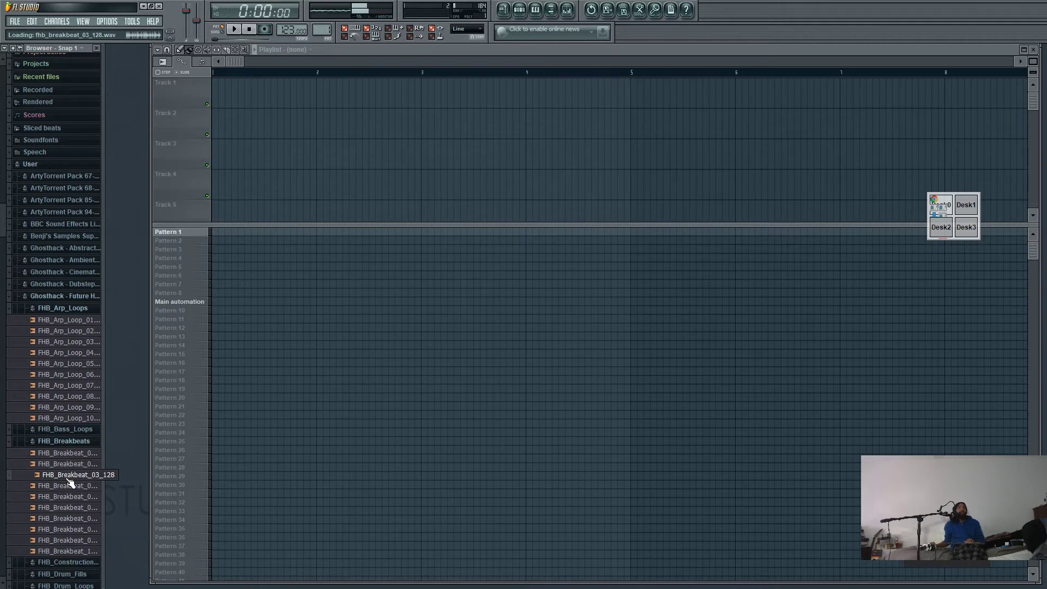
{"action": "left_click_drag", "start_coordinate": [71, 480], "coordinate": [131, 534]}
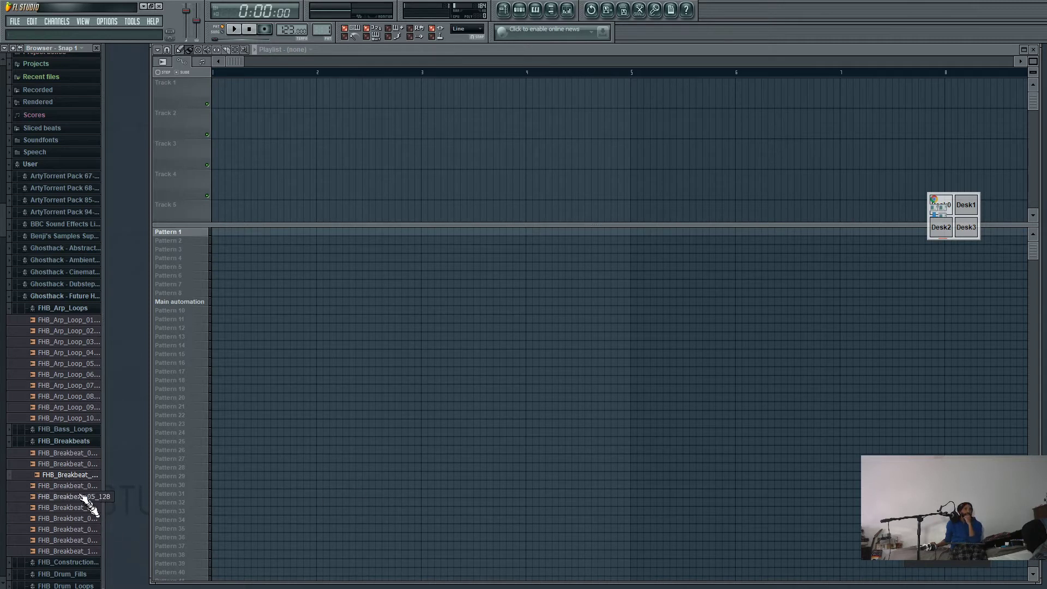
{"action": "left_click", "coordinate": [55, 463]}
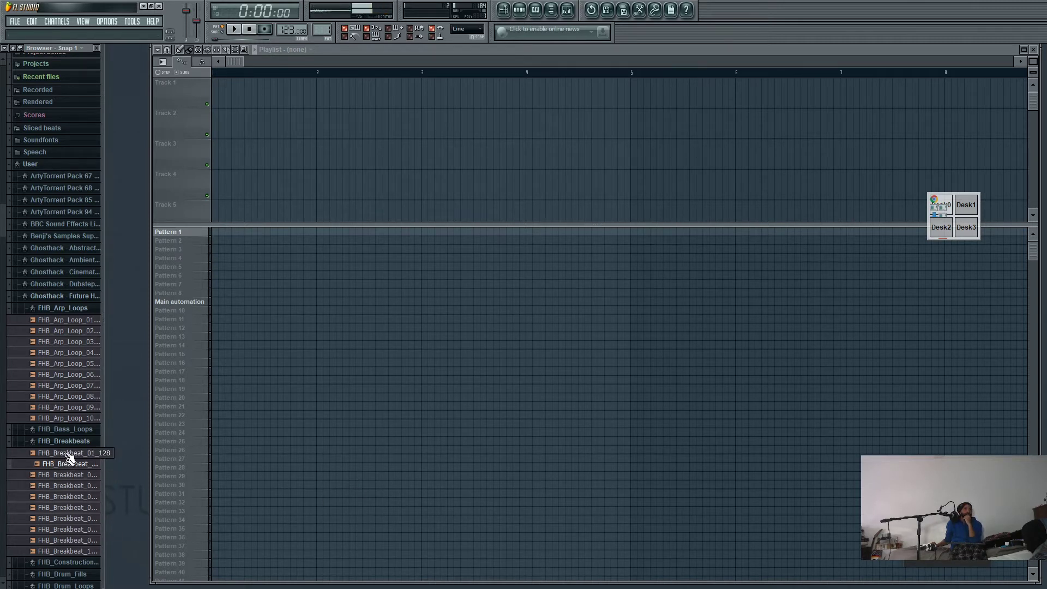
- Expand the FHB_Bass_Loops folder and audition several bass loops, including FHB_Bass_Loop_22_D#m_128 and FHB_Bass_Loop_30_F#m_128
{"action": "left_click", "coordinate": [71, 429]}
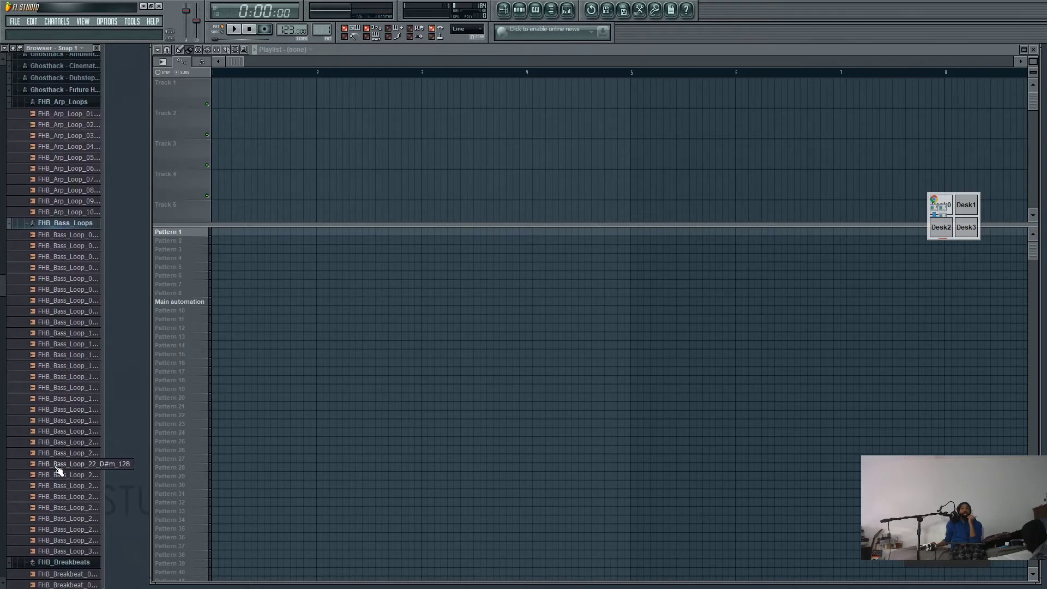
{"action": "left_click", "coordinate": [56, 465]}
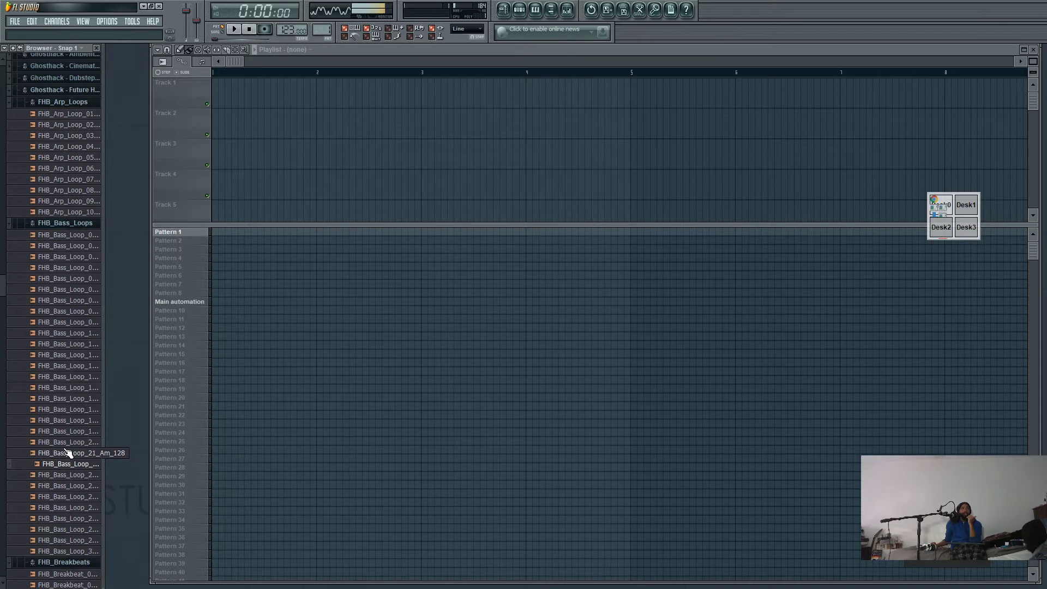
{"action": "left_click", "coordinate": [70, 399]}
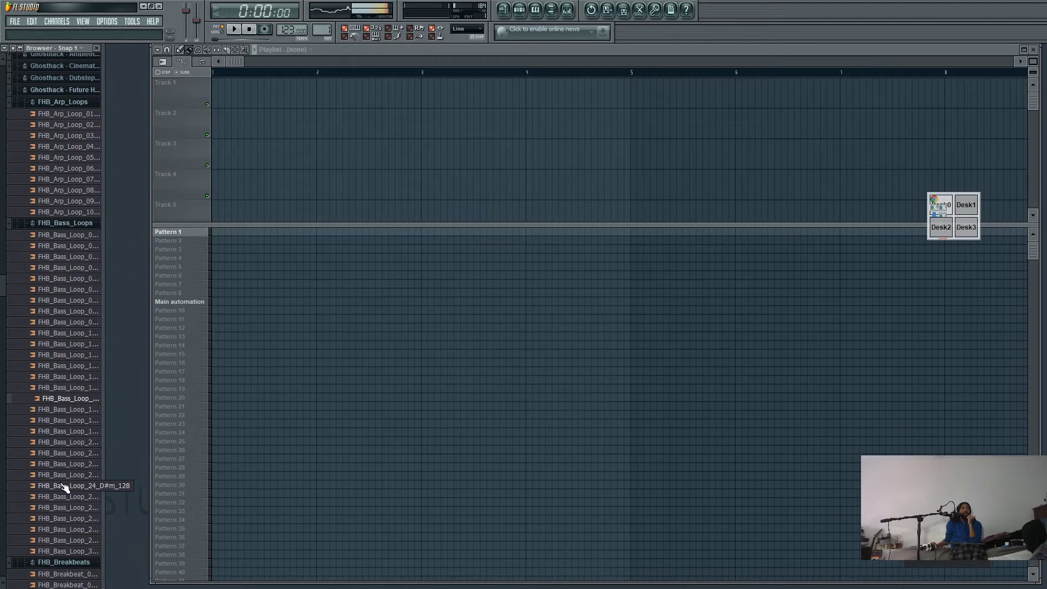
{"action": "scroll", "coordinate": [64, 483], "scroll_direction": "down", "scroll_amount": 4}
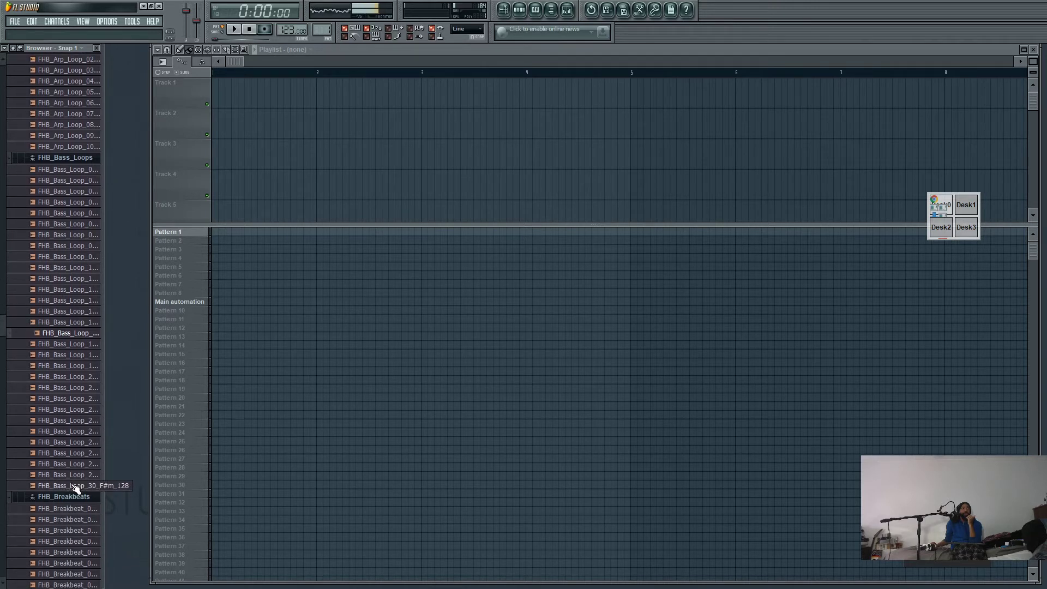
{"action": "left_click", "coordinate": [76, 486]}
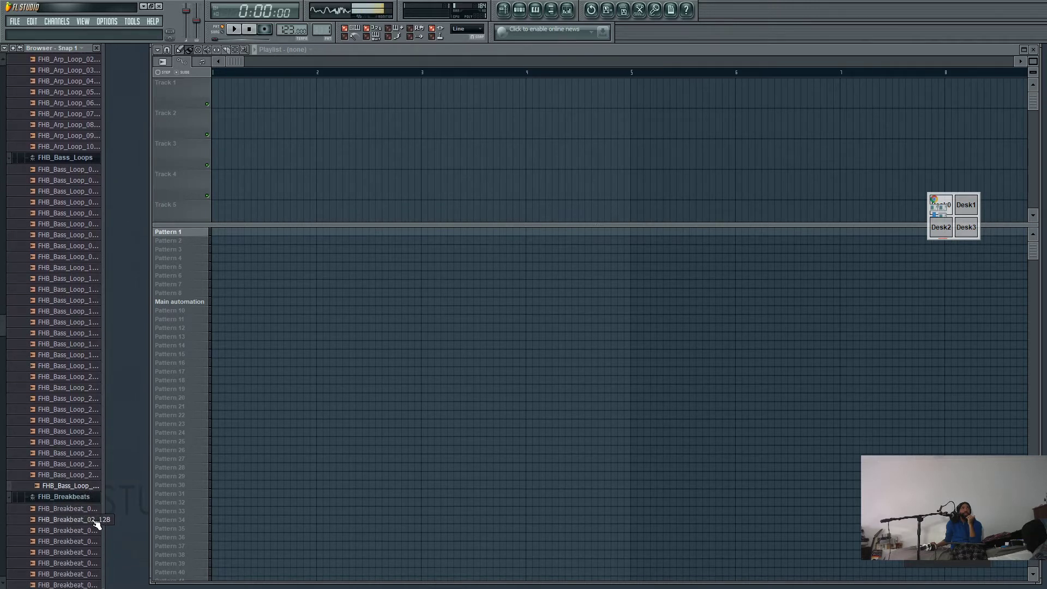
- Expand the FHB_Piano_Loops folder and audition FHB_Piano_Loop_19_Cm_128 and another piano loop higher in the list
{"action": "scroll", "coordinate": [96, 523], "scroll_direction": "down", "scroll_amount": 5}
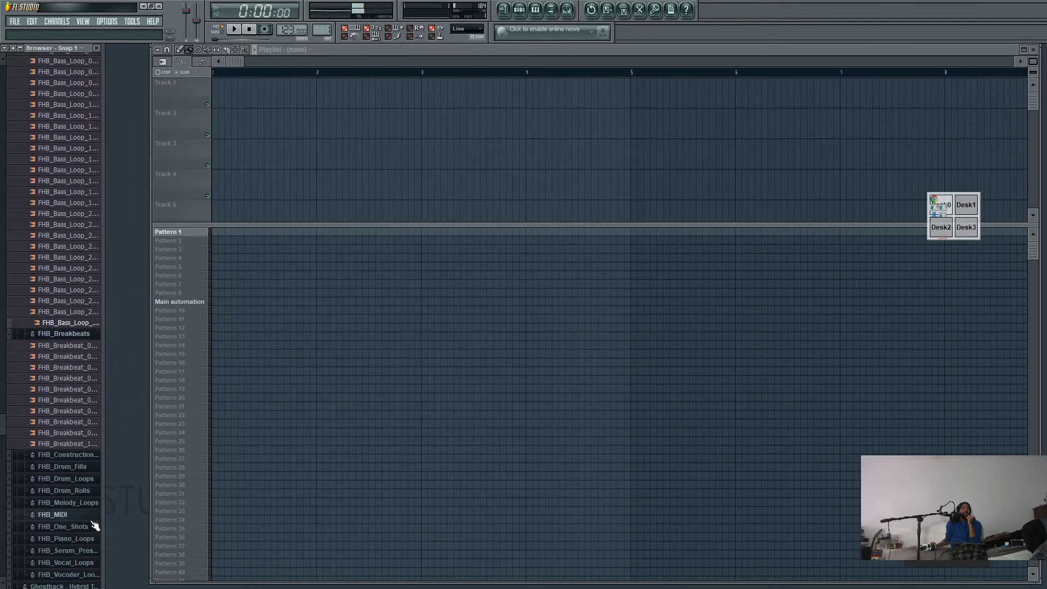
{"action": "left_click", "coordinate": [78, 539]}
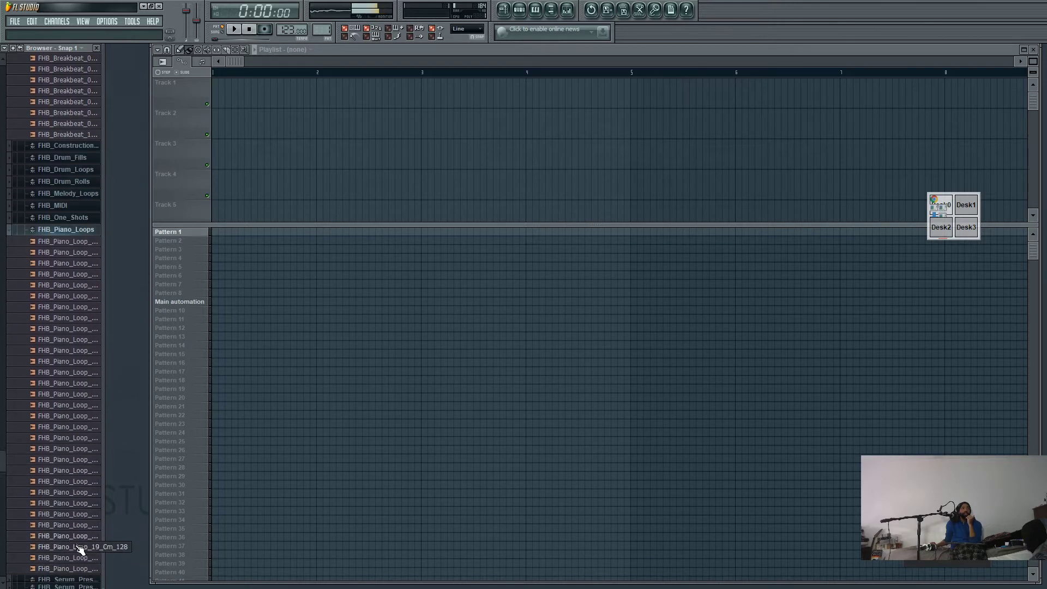
{"action": "left_click", "coordinate": [80, 547]}
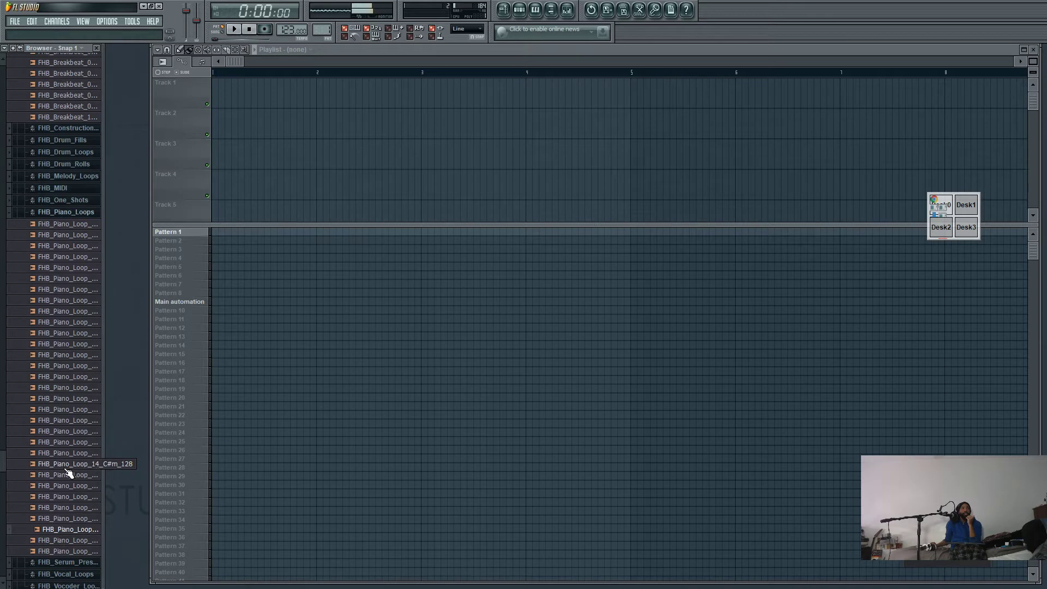
{"action": "left_click", "coordinate": [64, 420]}
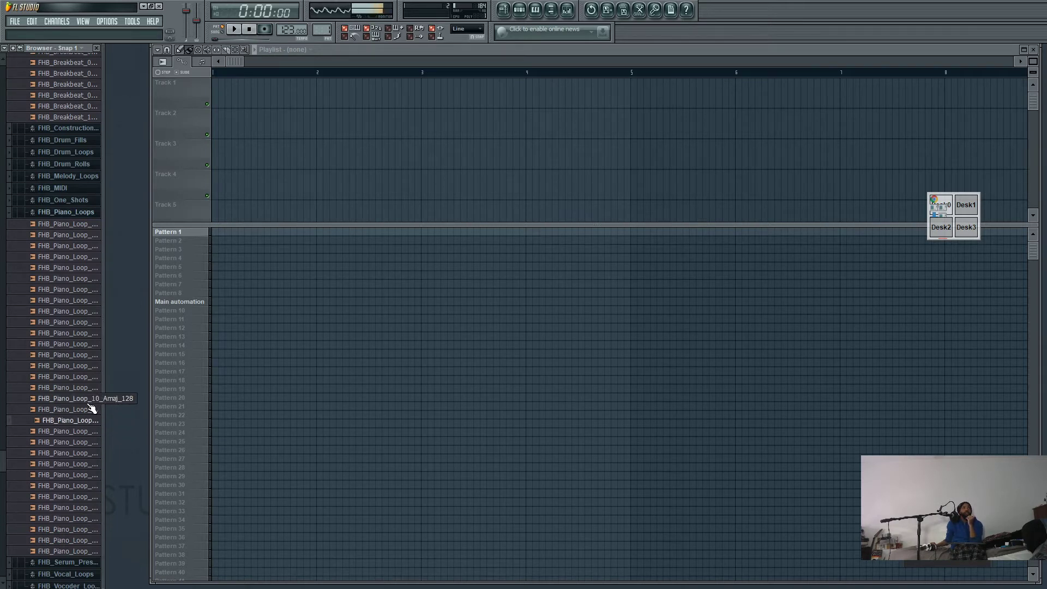
{"action": "mouse_move", "coordinate": [92, 408]}
{"action": "left_mouse_down"}
{"action": "mouse_move", "coordinate": [159, 435]}
{"action": "mouse_move", "coordinate": [209, 420]}
{"action": "mouse_move", "coordinate": [102, 391]}
{"action": "left_mouse_up"}
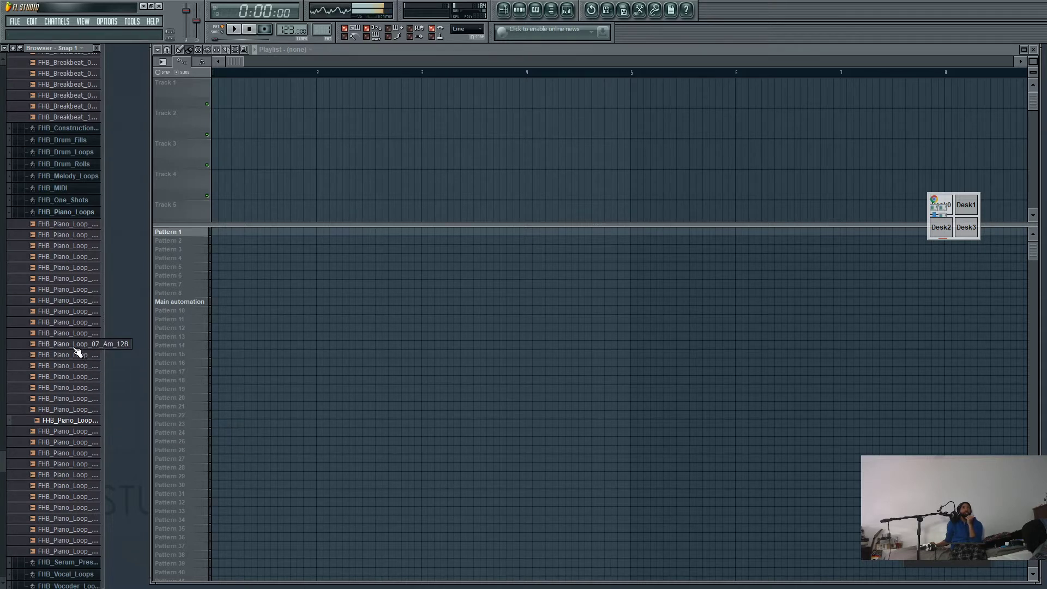
{"action": "left_click_drag", "start_coordinate": [77, 351], "coordinate": [448, 449]}
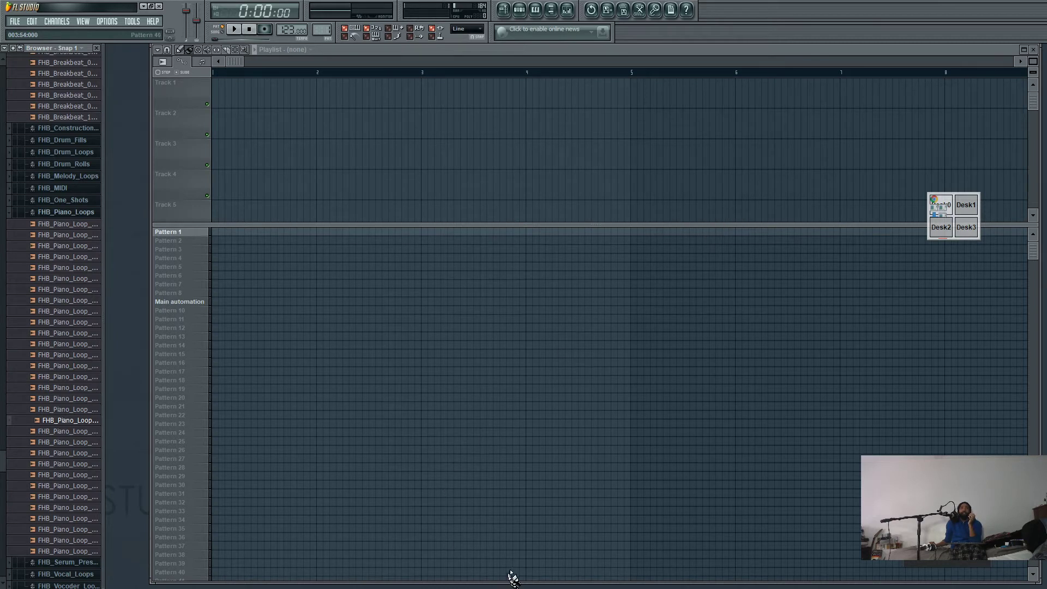
- Minimize FL Studio, switch to the Chrome window showing the Camtasia page, and load ghosthack.de in it
{"action": "left_click_drag", "start_coordinate": [546, 579], "coordinate": [1005, 46]}
{"action": "left_click", "coordinate": [145, 7]}
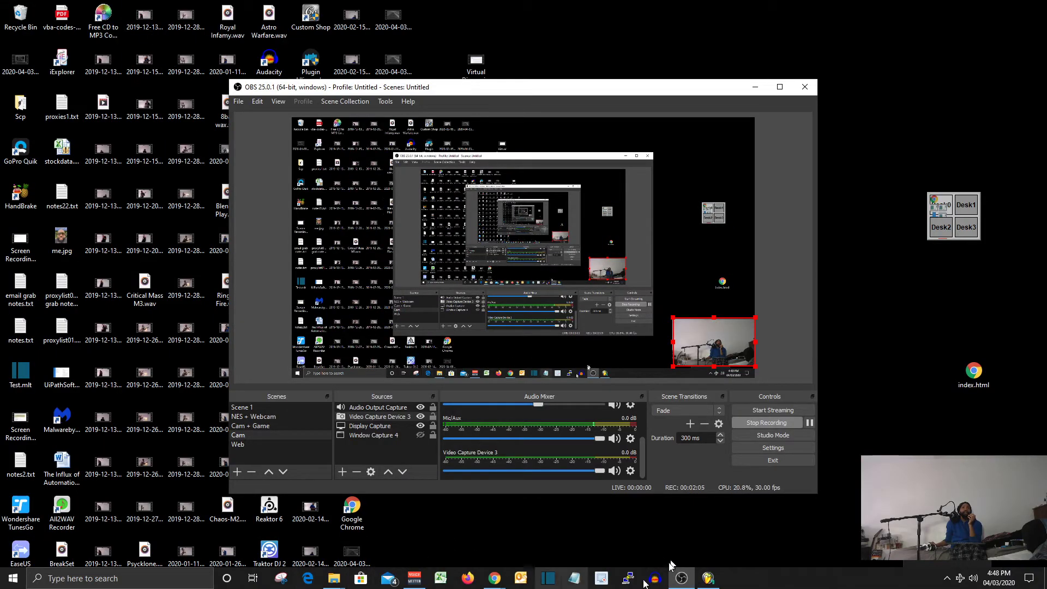
{"action": "mouse_move", "coordinate": [494, 578]}
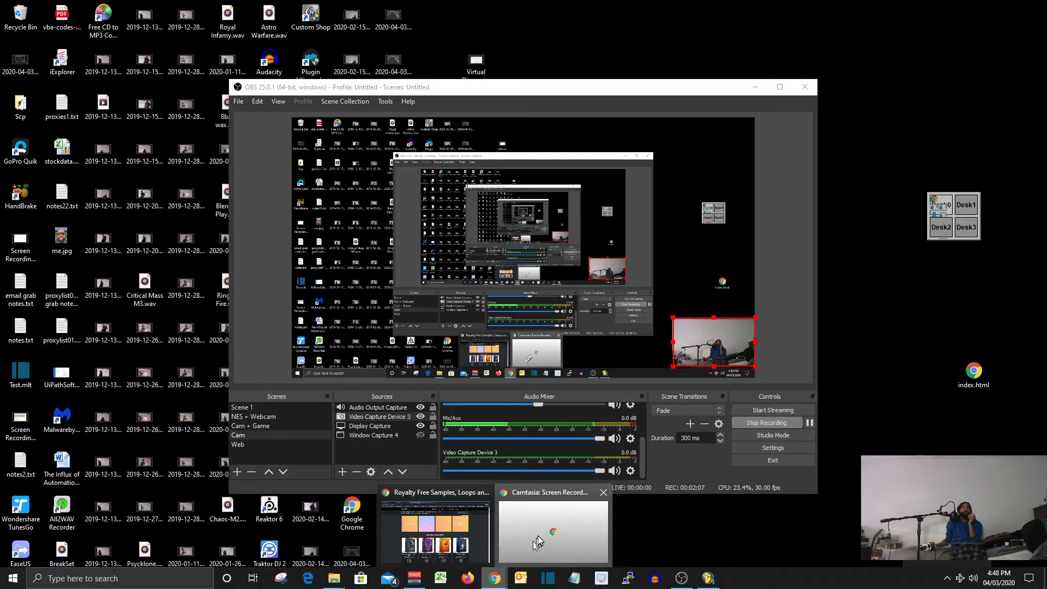
{"action": "left_click", "coordinate": [537, 535]}
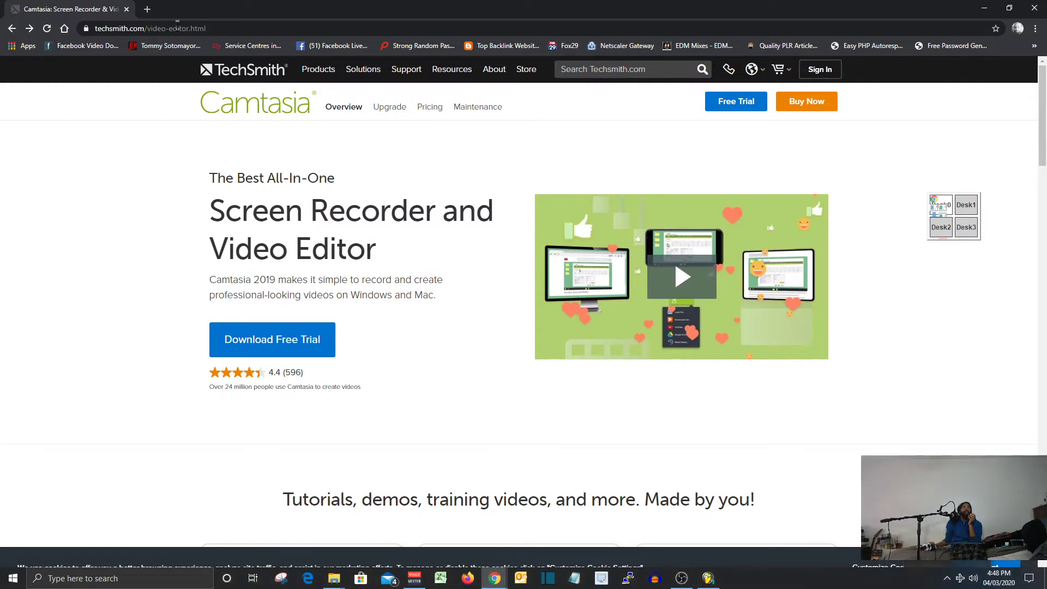
{"action": "left_click", "coordinate": [175, 32]}
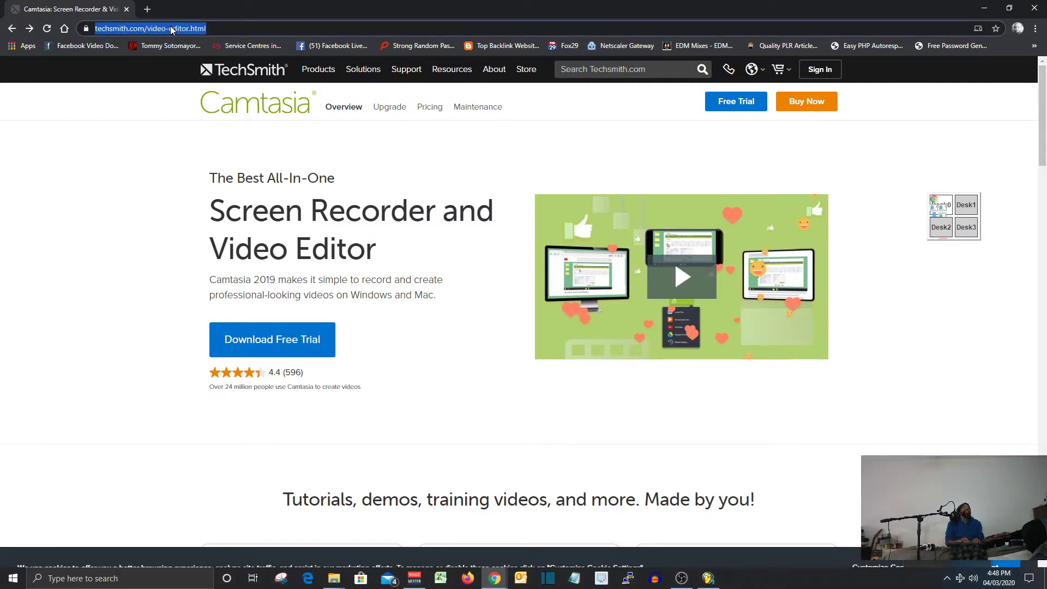
{"action": "type", "text": "g"}
{"action": "key", "text": "Return"}
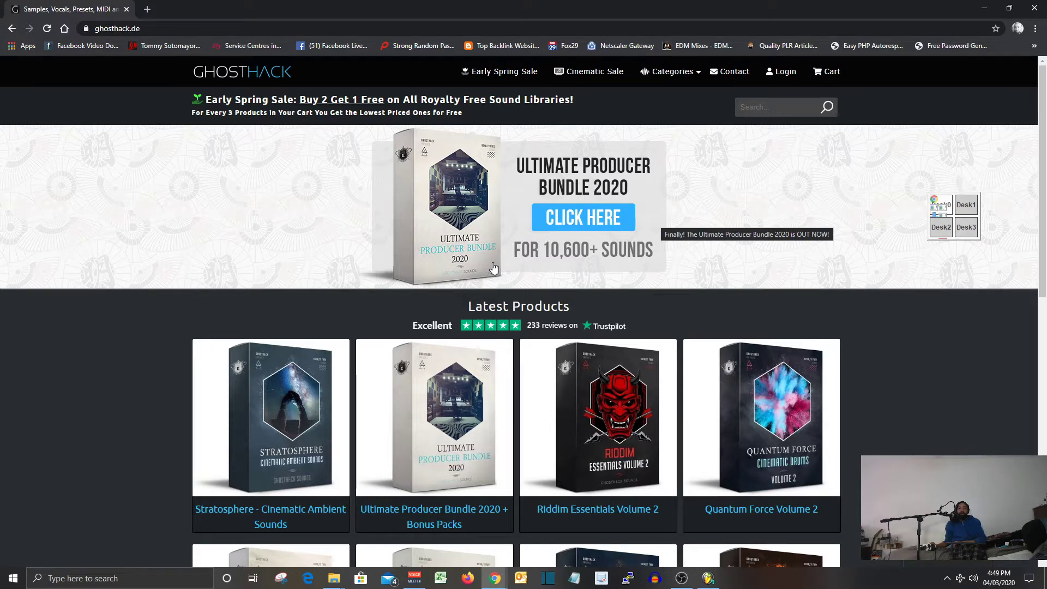
- Minimize Chrome and OBS, return to FL Studio, and audition a piano loop near the start of the FHB_Piano_Loops folder
{"action": "left_click", "coordinate": [984, 10]}
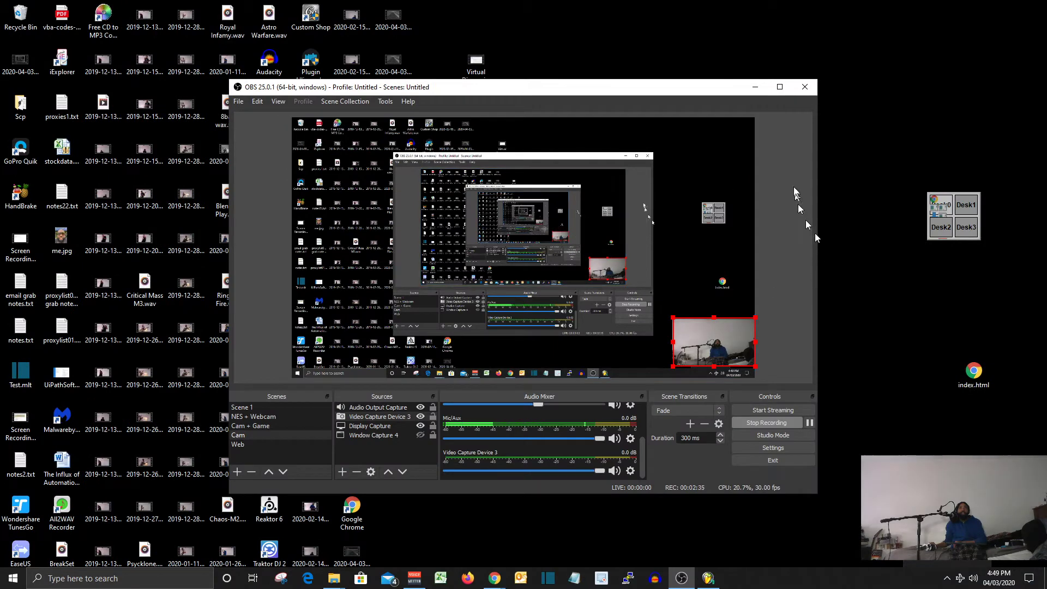
{"action": "left_click", "coordinate": [754, 88]}
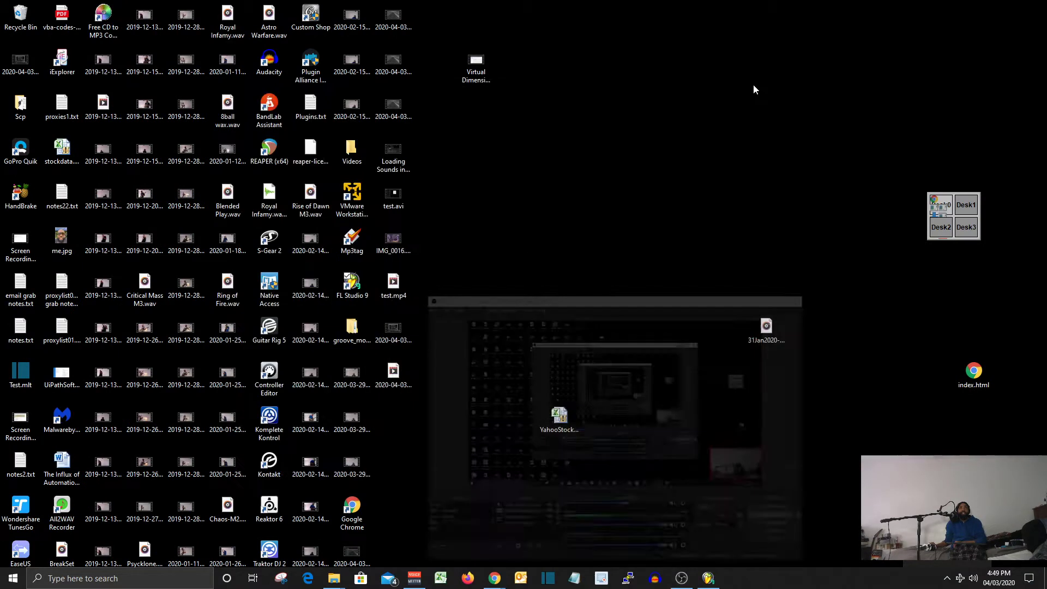
{"action": "left_click", "coordinate": [707, 577]}
{"action": "left_click", "coordinate": [55, 289]}
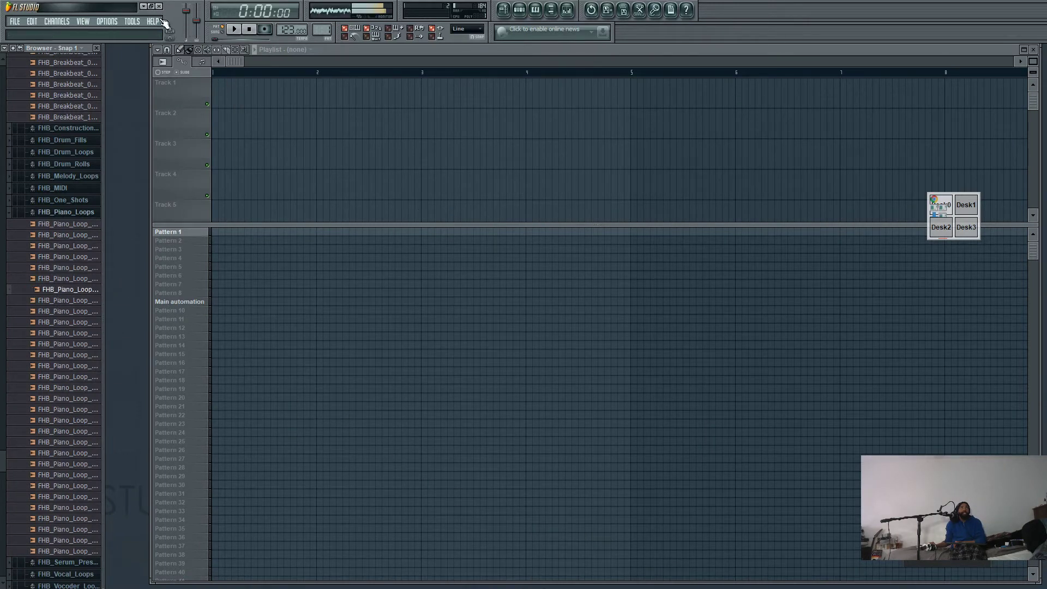
- Minimize FL Studio, switch to OBS, and check the audio capture, desktop and microphone levels in the Audio Mixer
{"action": "left_click", "coordinate": [143, 6]}
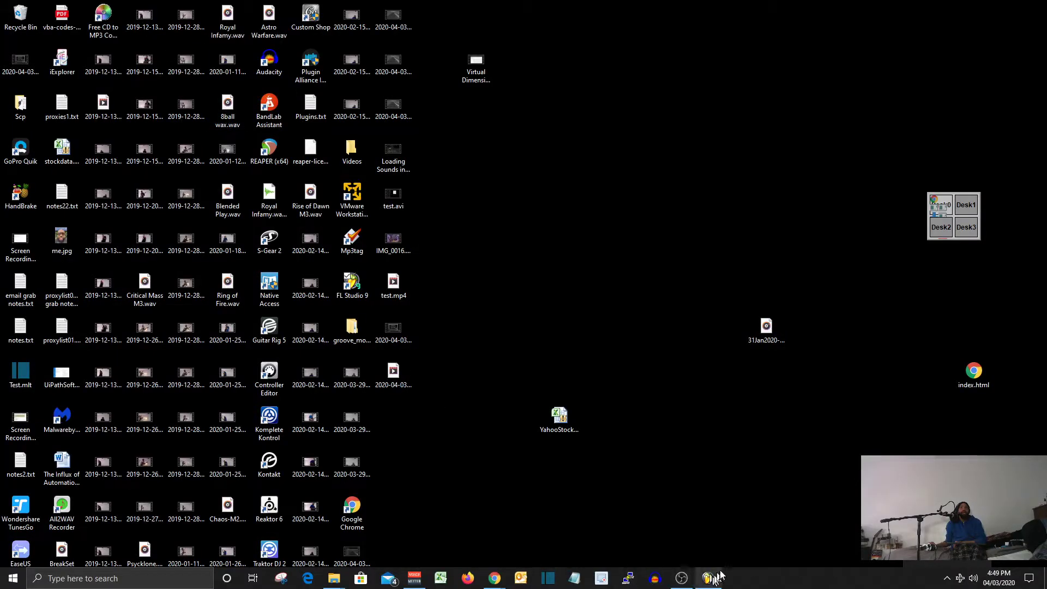
{"action": "left_click", "coordinate": [684, 580]}
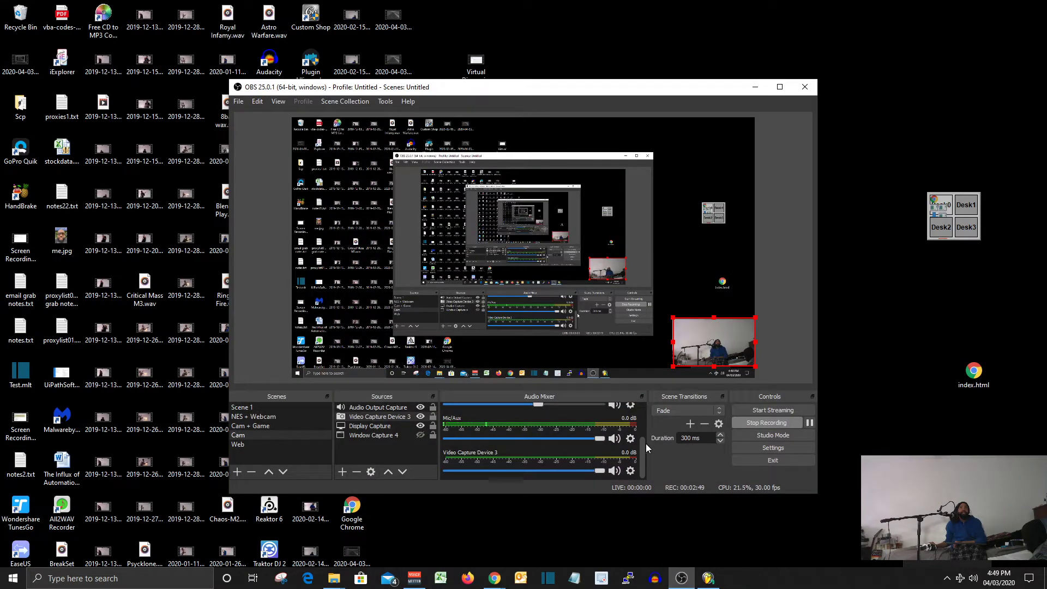
{"action": "scroll", "coordinate": [647, 447], "scroll_direction": "up", "scroll_amount": 3}
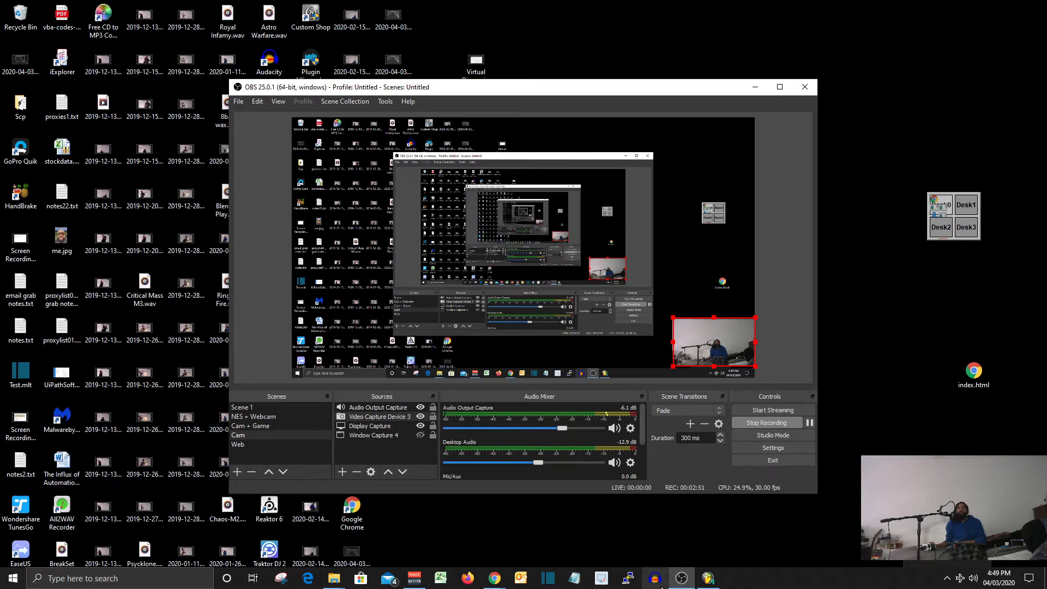
{"action": "scroll", "coordinate": [646, 441], "scroll_direction": "down", "scroll_amount": 1}
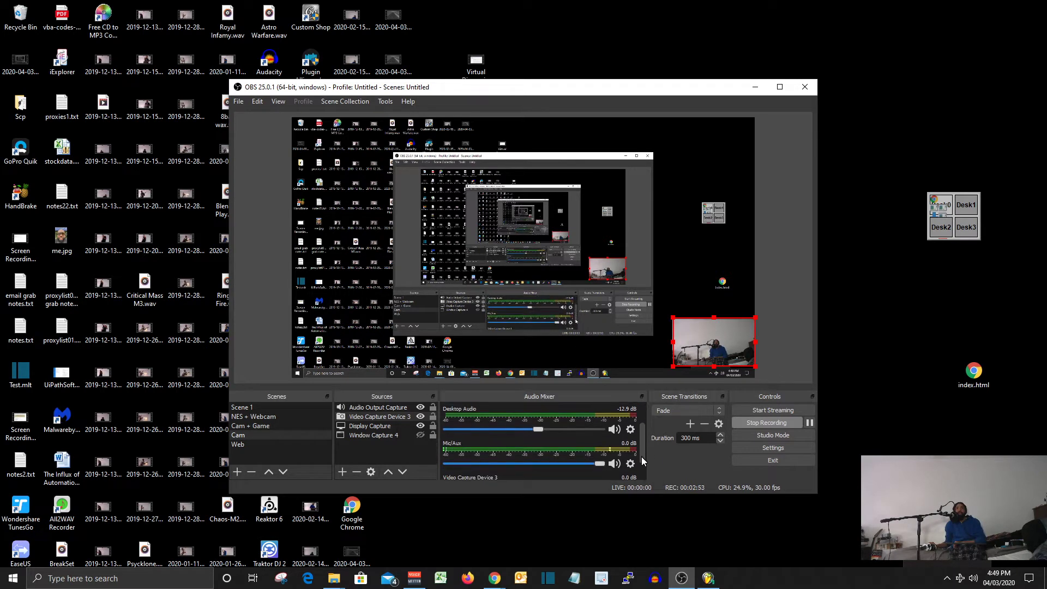
{"action": "scroll", "coordinate": [643, 457], "scroll_direction": "up", "scroll_amount": 1}
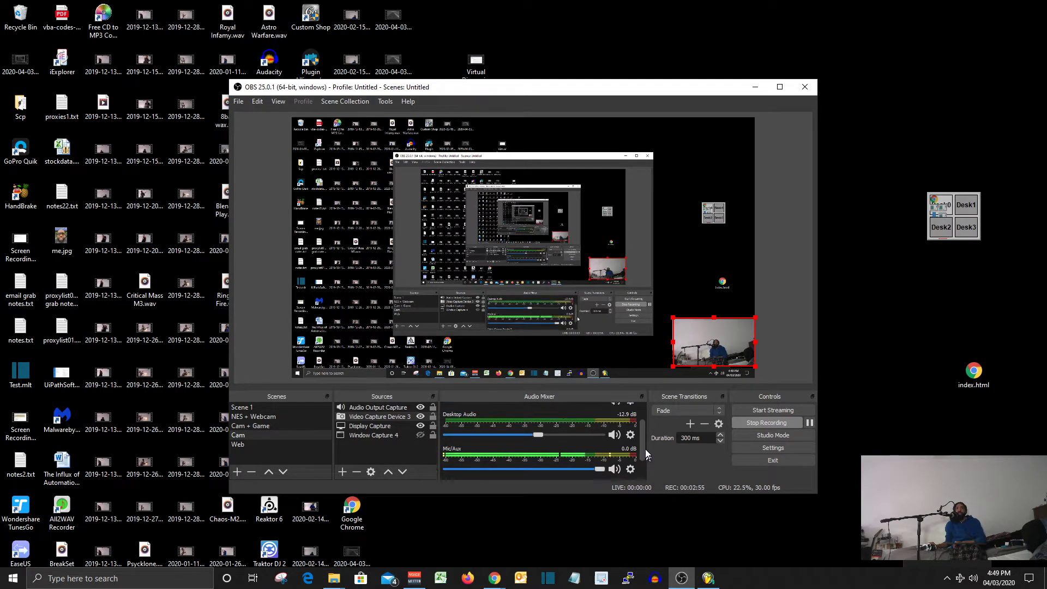
- Switch back to FL Studio and audition the piano loop directly above the currently selected one
{"action": "left_click", "coordinate": [708, 582]}
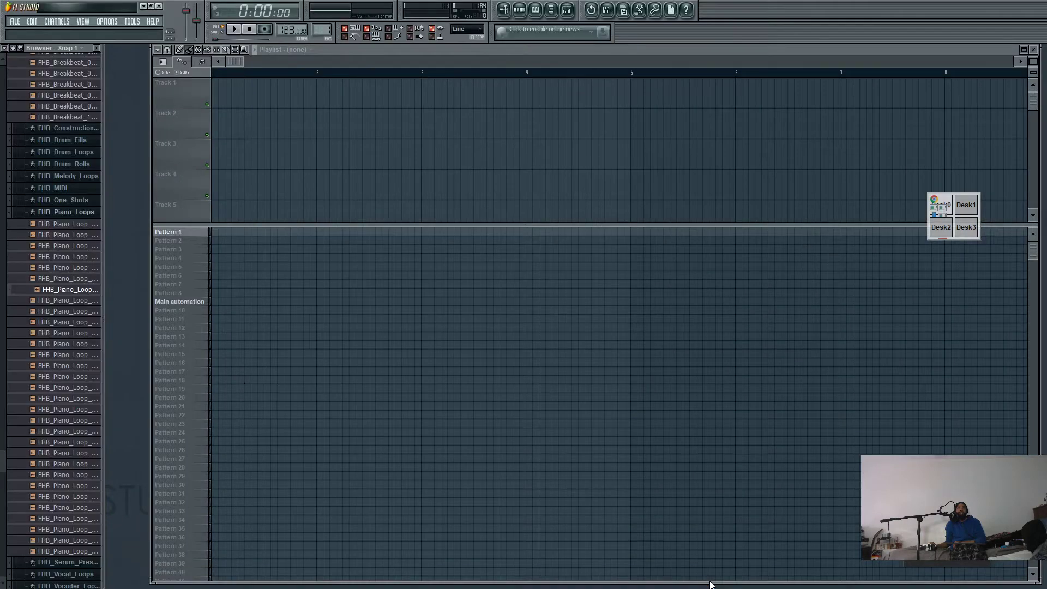
{"action": "left_click", "coordinate": [56, 280]}
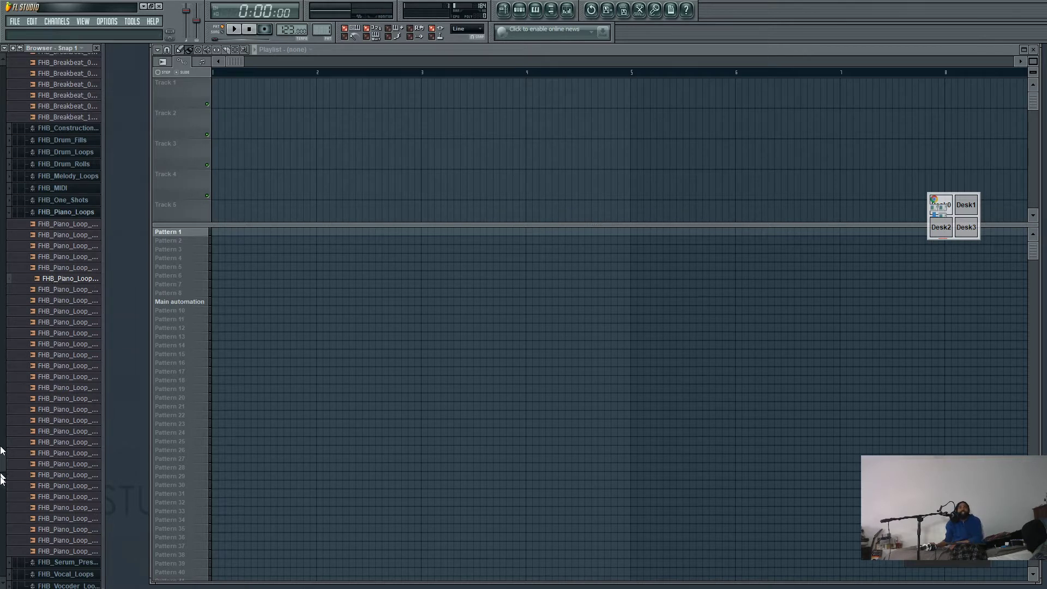
- Expand the FHB Serum presets folder in the browser and select the SYNTH - Crossfire preset
{"action": "left_click", "coordinate": [76, 560]}
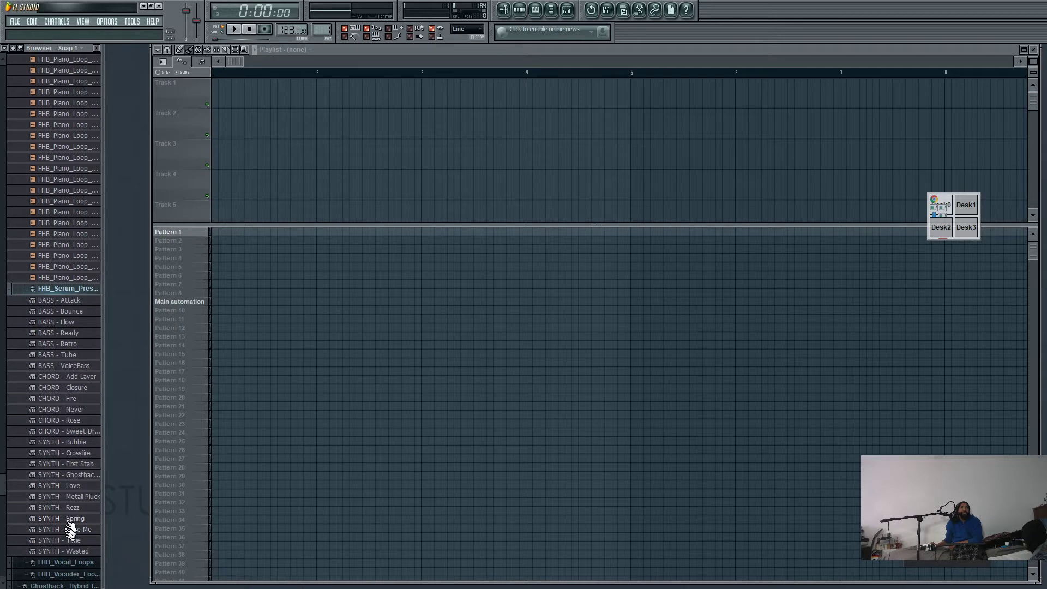
{"action": "left_click", "coordinate": [71, 454]}
{"action": "scroll", "coordinate": [68, 493], "scroll_direction": "down", "scroll_amount": 3}
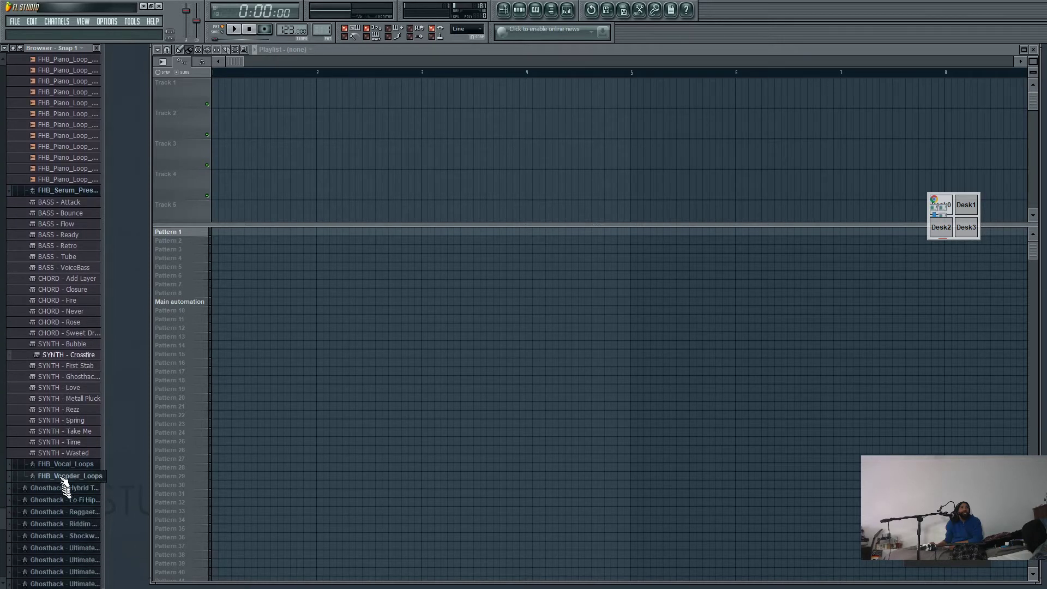
- Expand FHB_Vocal_Loops and audition its fourth, fifth and sixth loops, finishing on FHB_Vocal_Loop_05_128_Fm
{"action": "left_click", "coordinate": [66, 468]}
{"action": "left_click", "coordinate": [70, 485]}
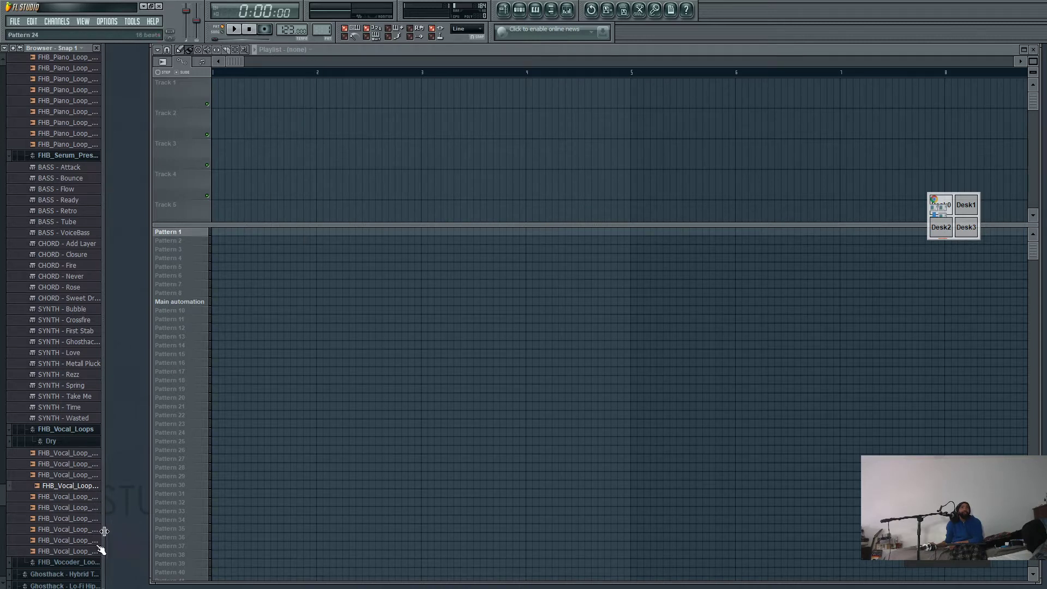
{"action": "left_click", "coordinate": [48, 490]}
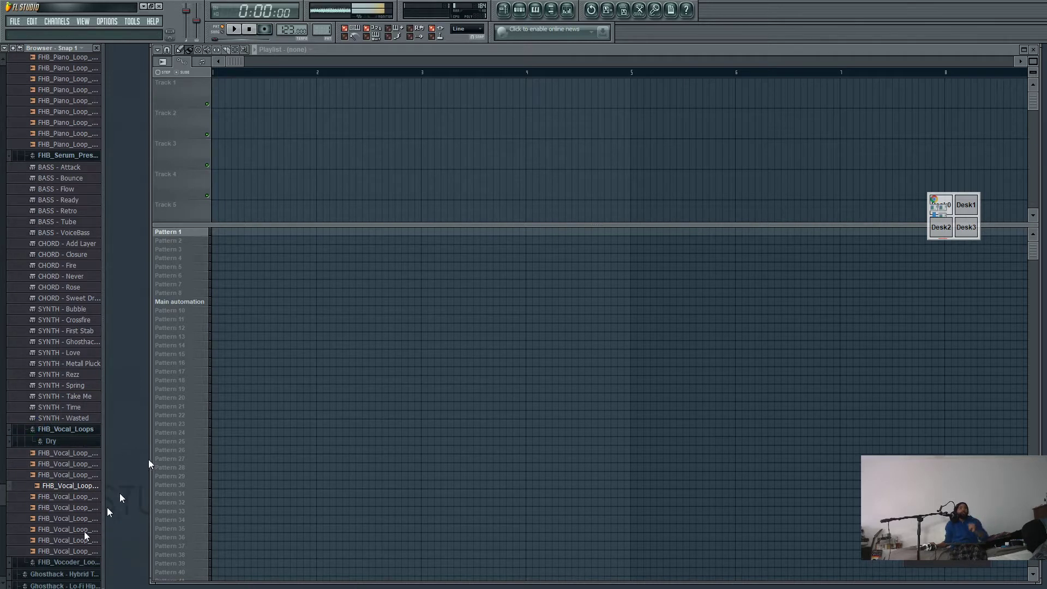
{"action": "scroll", "coordinate": [52, 542], "scroll_direction": "down", "scroll_amount": 3}
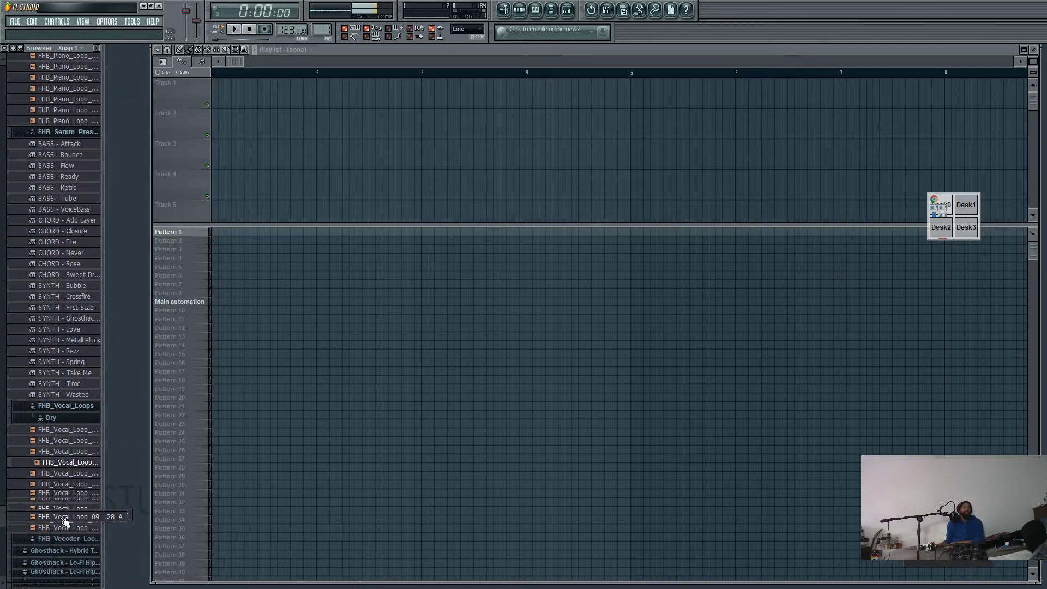
{"action": "left_click", "coordinate": [59, 402]}
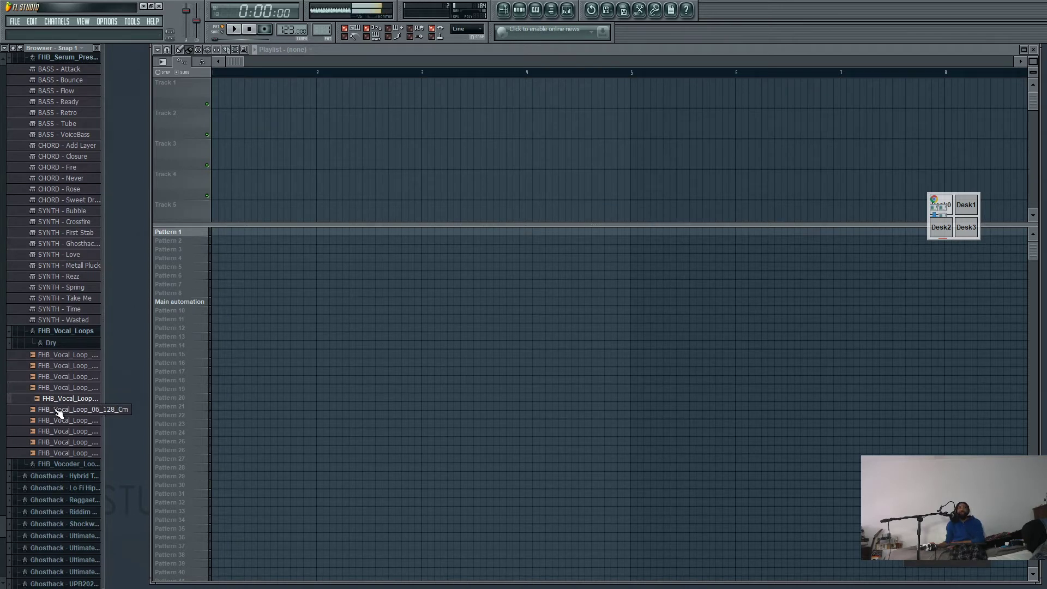
{"action": "left_click", "coordinate": [58, 410]}
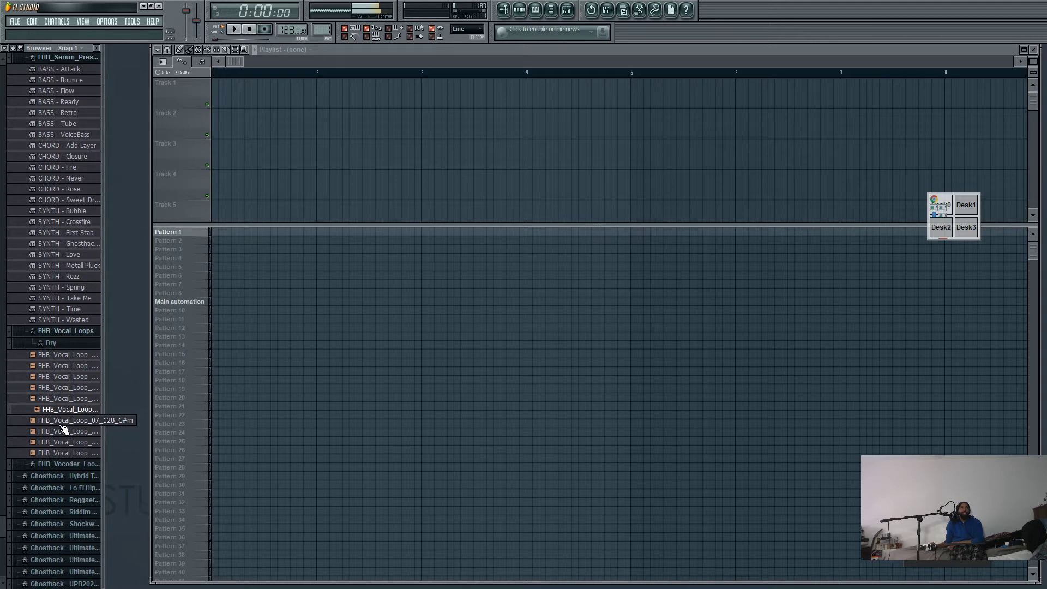
{"action": "left_click", "coordinate": [57, 400]}
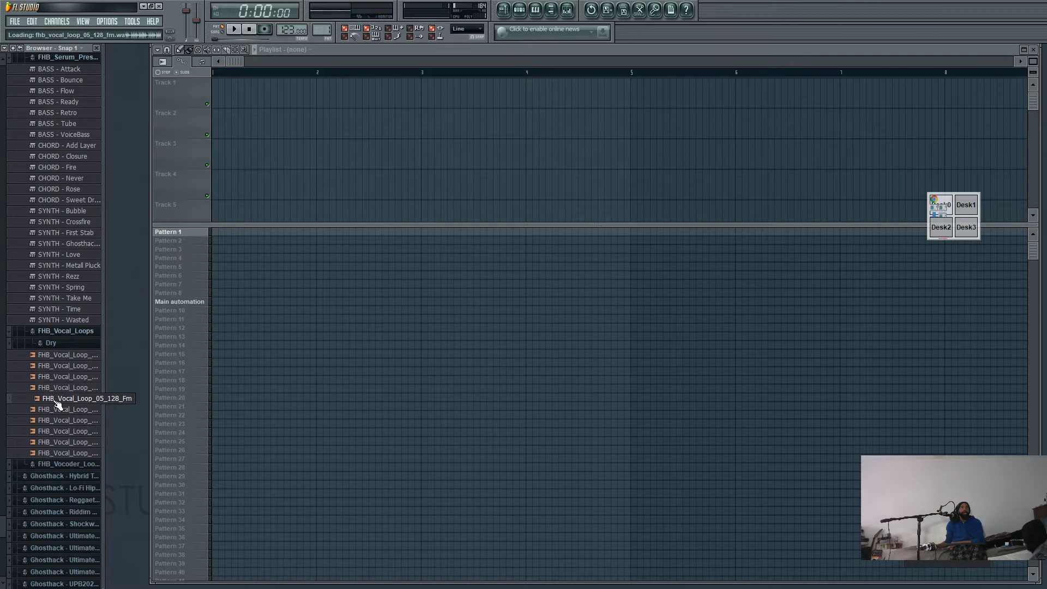
- Place FHB_Vocal_Loop_05_128_Fm at the start of Track 1, play it back in song mode, and stop playback
{"action": "left_click_drag", "start_coordinate": [58, 404], "coordinate": [213, 90]}
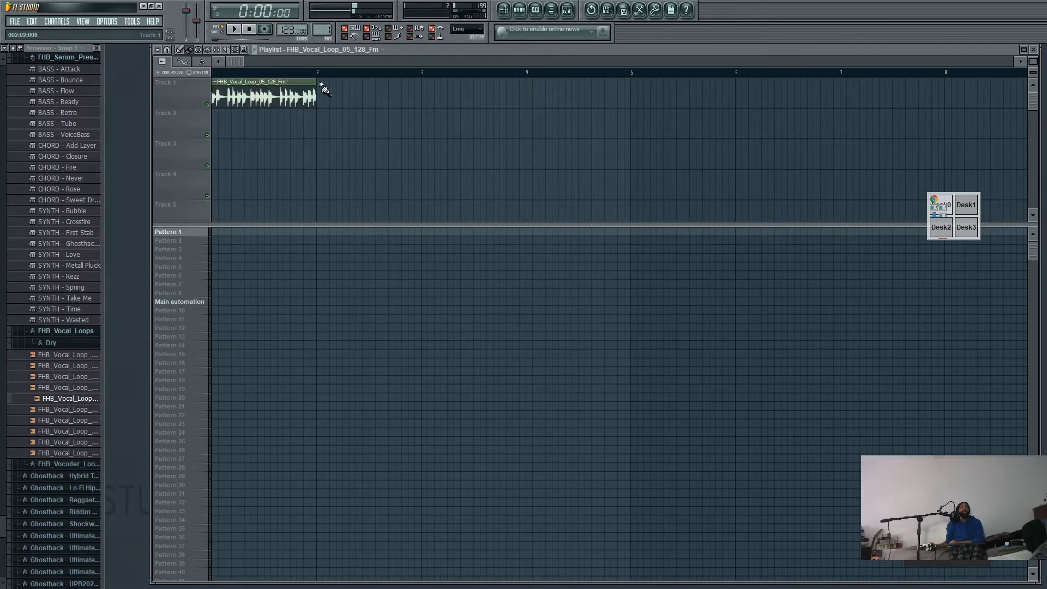
{"action": "left_click", "coordinate": [233, 31]}
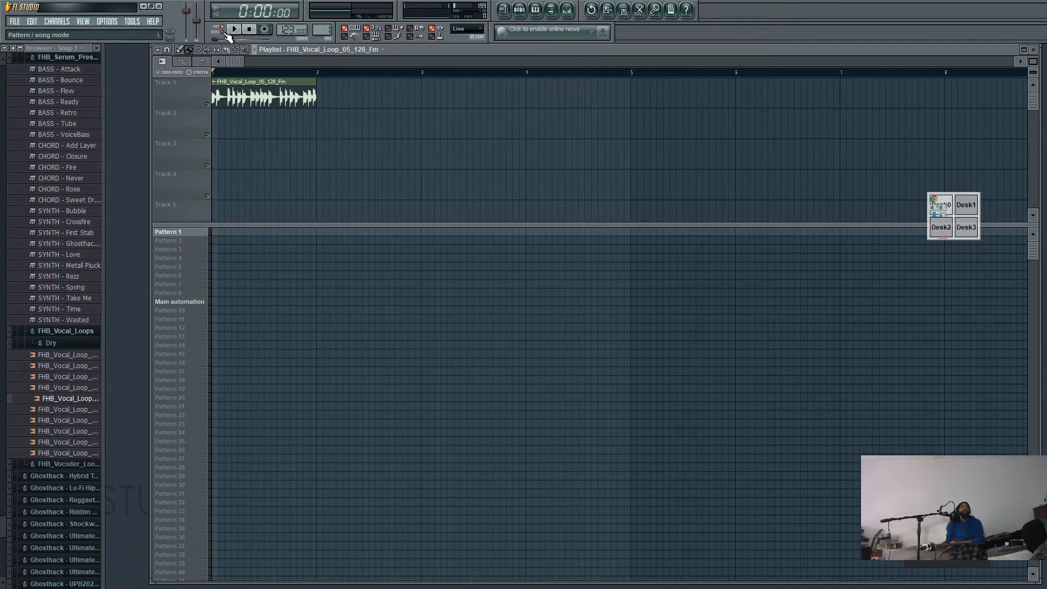
{"action": "left_click", "coordinate": [236, 31]}
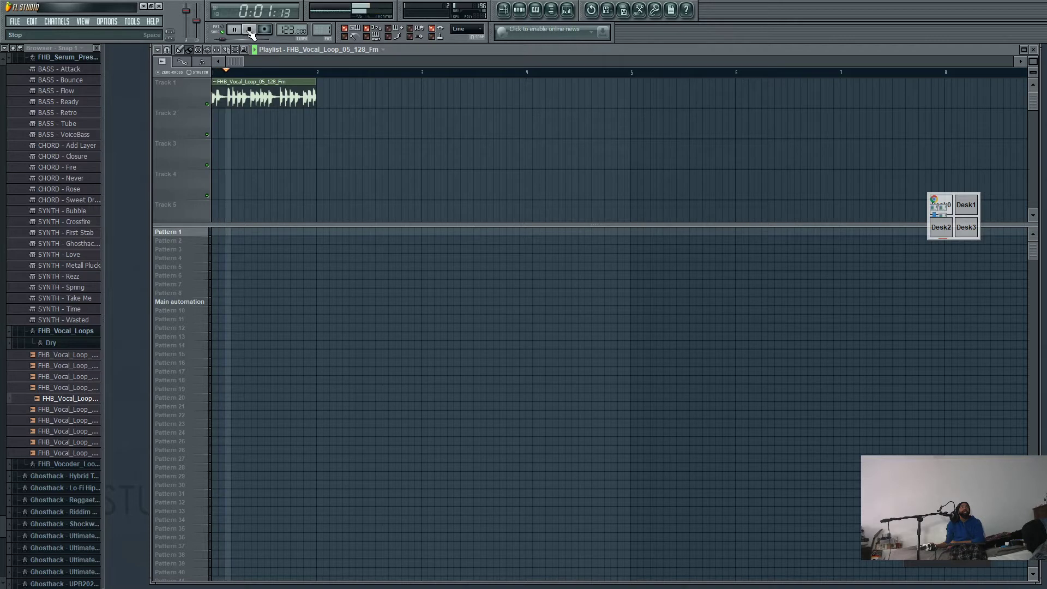
{"action": "left_click", "coordinate": [250, 31]}
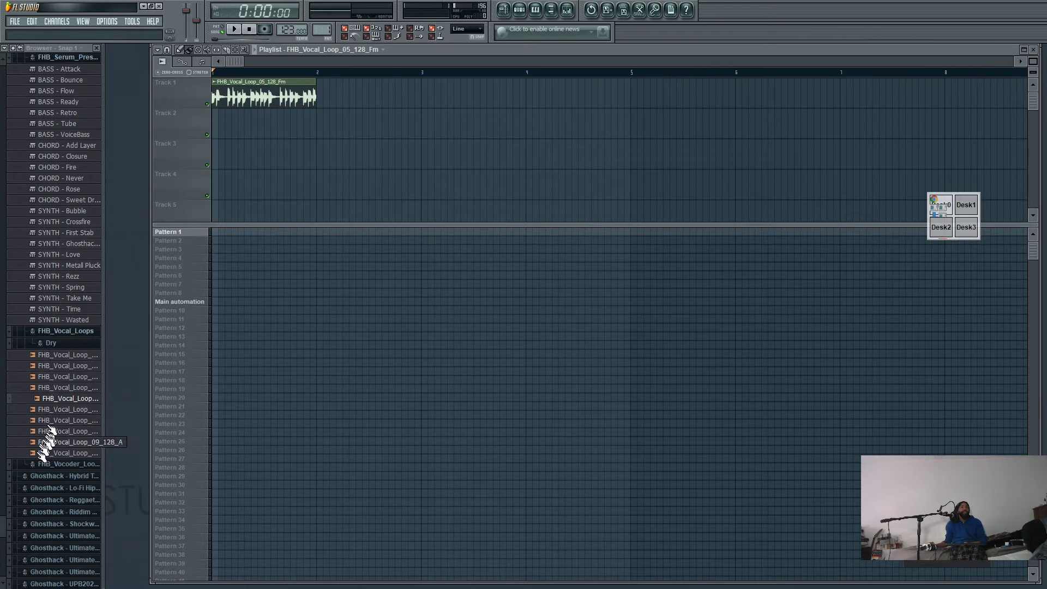
- Open the Drum Loops folder of the Ghosthack Hybrid pack and audition 150 Drum Loop 3- Kick and 150 Drum Loop 4- Full
{"action": "left_click", "coordinate": [49, 477]}
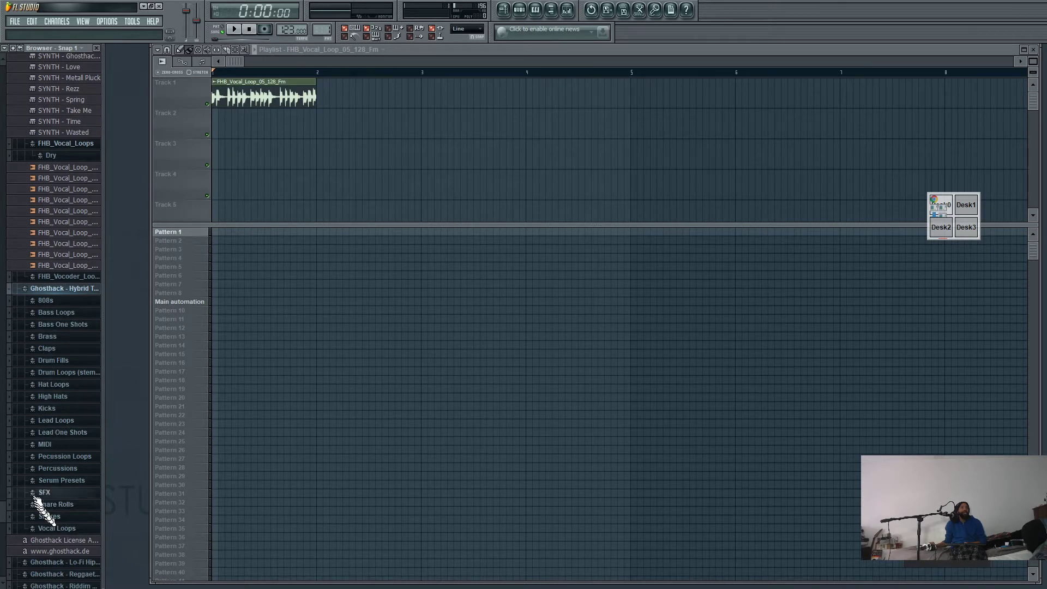
{"action": "left_click", "coordinate": [55, 374]}
{"action": "left_click", "coordinate": [51, 374]}
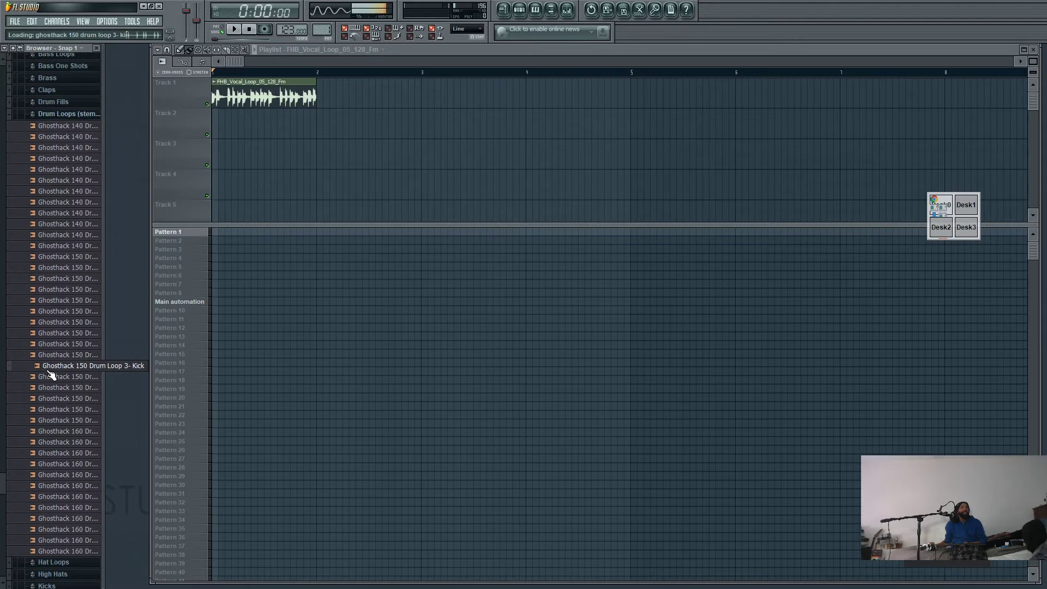
{"action": "left_click", "coordinate": [44, 389]}
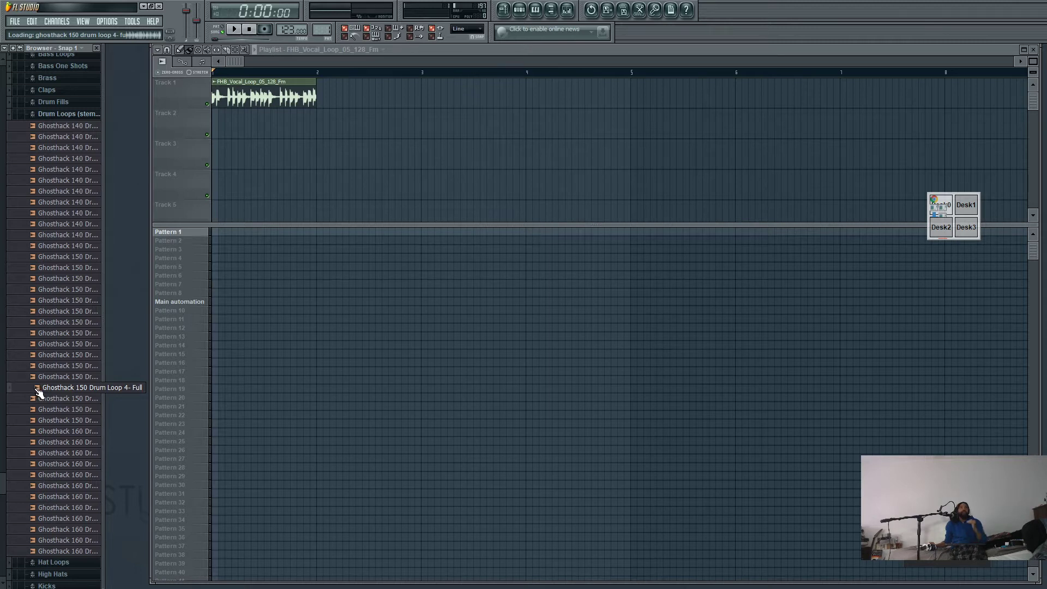
- Play the vocal loop on Track 1 again and stop playback
{"action": "scroll", "coordinate": [38, 392], "scroll_direction": "up", "scroll_amount": 3}
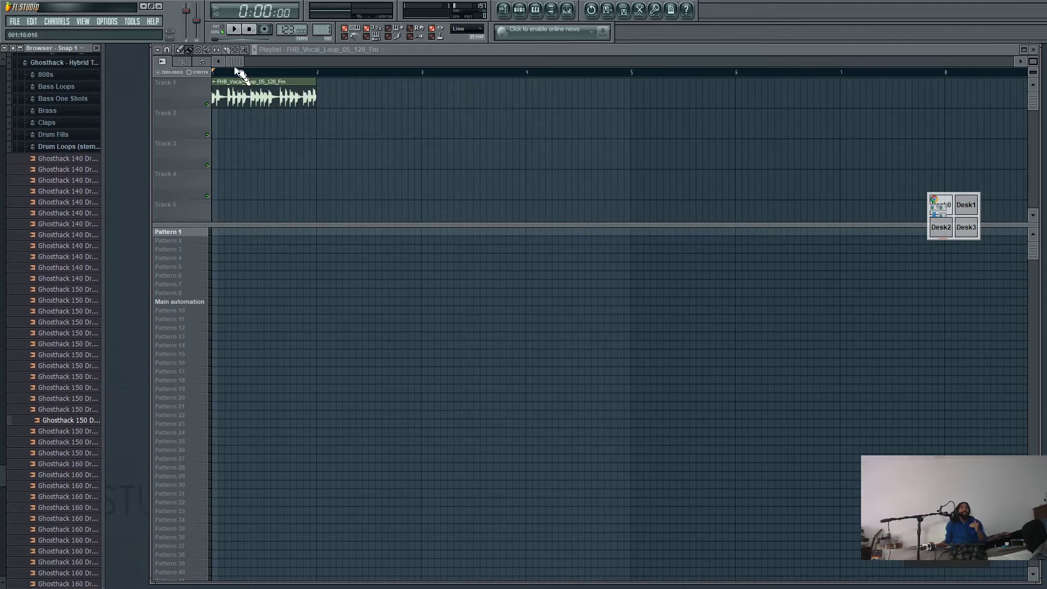
{"action": "left_click", "coordinate": [233, 29]}
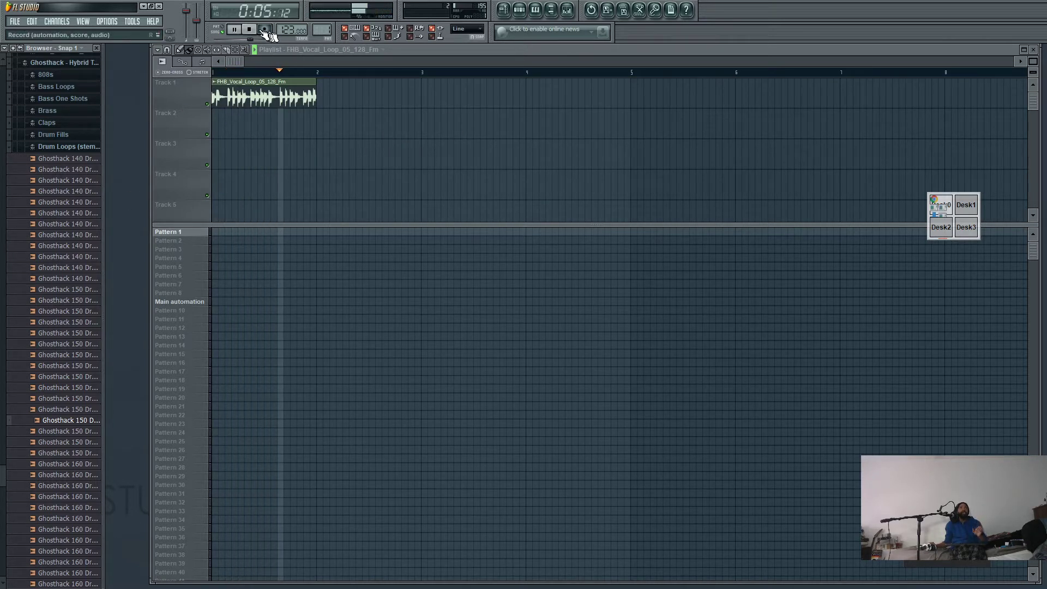
{"action": "key", "text": "space"}
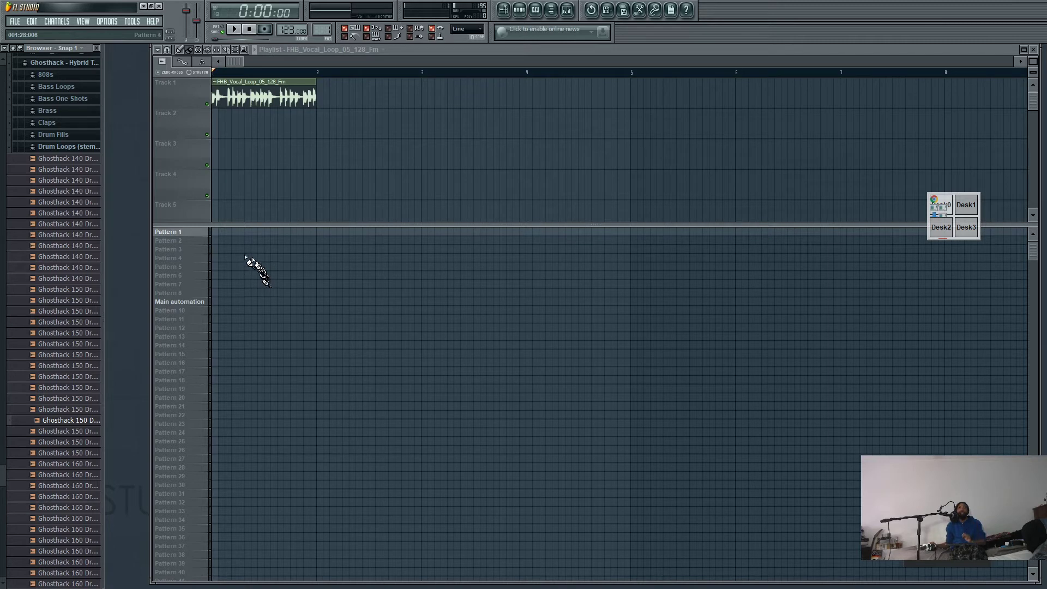
- Audition Ghosthack 140 Drum Loop 2- Kick, try it at the start of Track 2, and delete its clip
{"action": "left_click", "coordinate": [56, 226]}
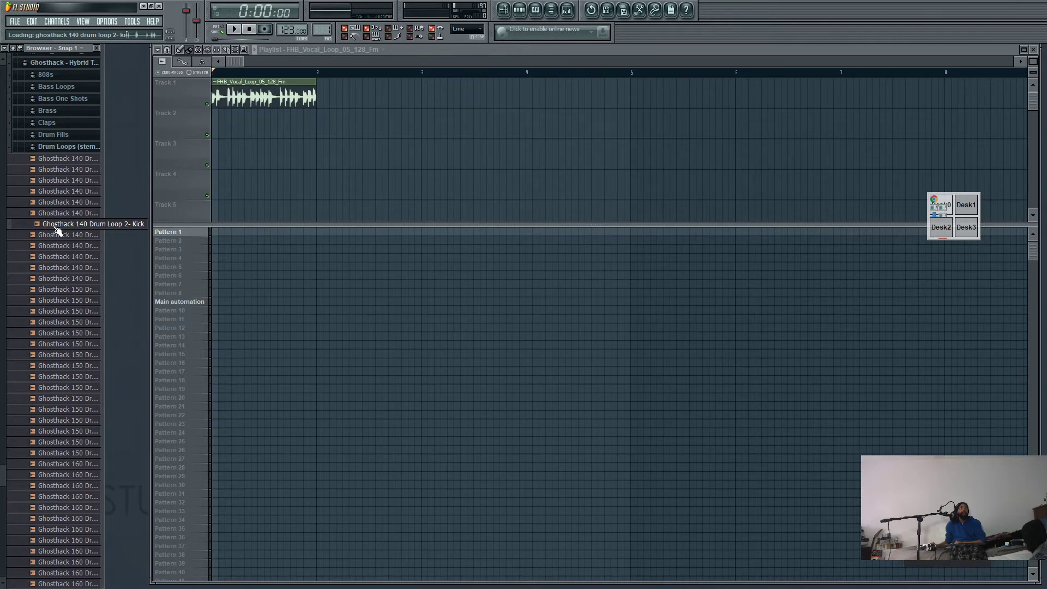
{"action": "left_click_drag", "start_coordinate": [56, 230], "coordinate": [214, 122]}
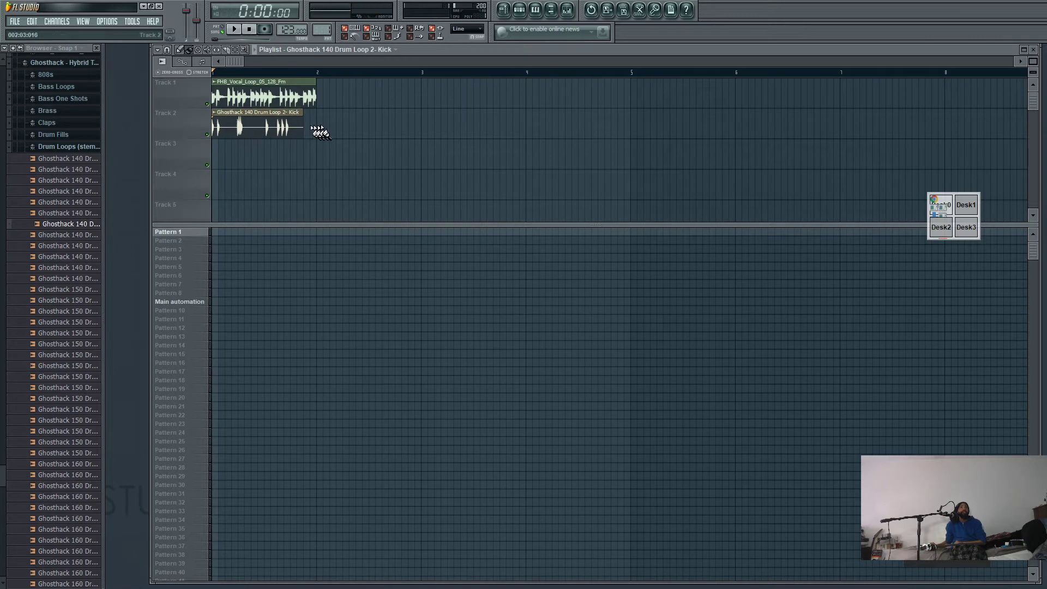
{"action": "left_click_drag", "start_coordinate": [300, 115], "coordinate": [310, 115]}
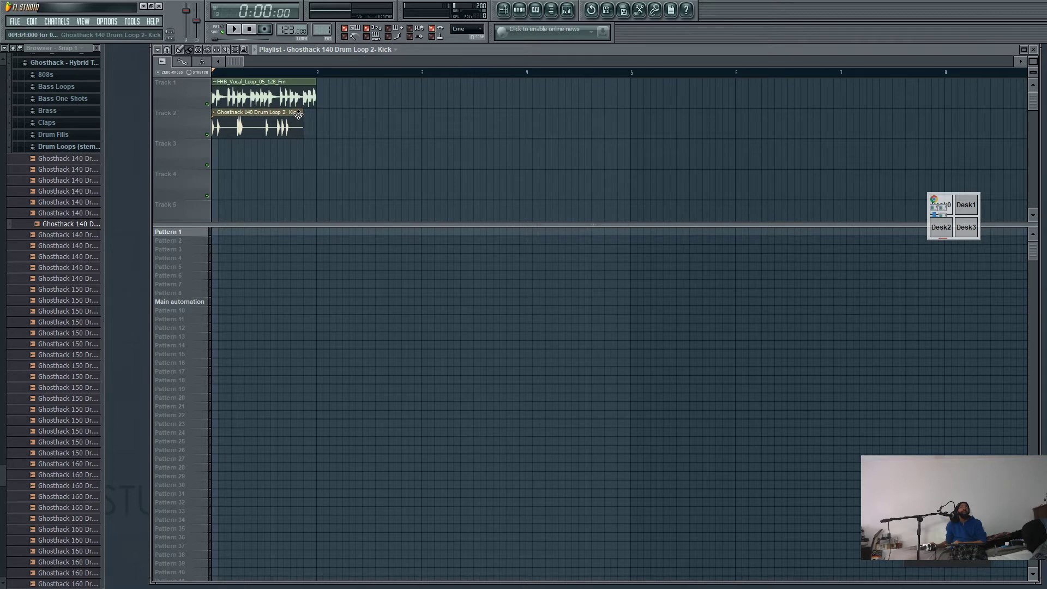
{"action": "right_click", "coordinate": [298, 114]}
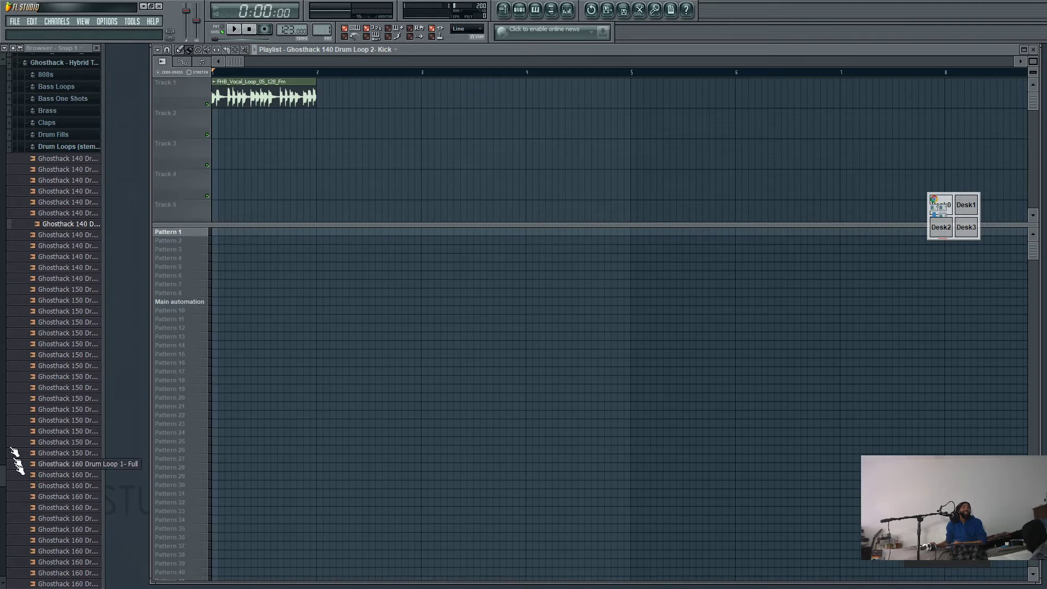
- Return to the FHB_Arp_Loops folder in the browser and audition its fifth arp loop
{"action": "scroll", "coordinate": [4, 477], "scroll_direction": "up", "scroll_amount": 7}
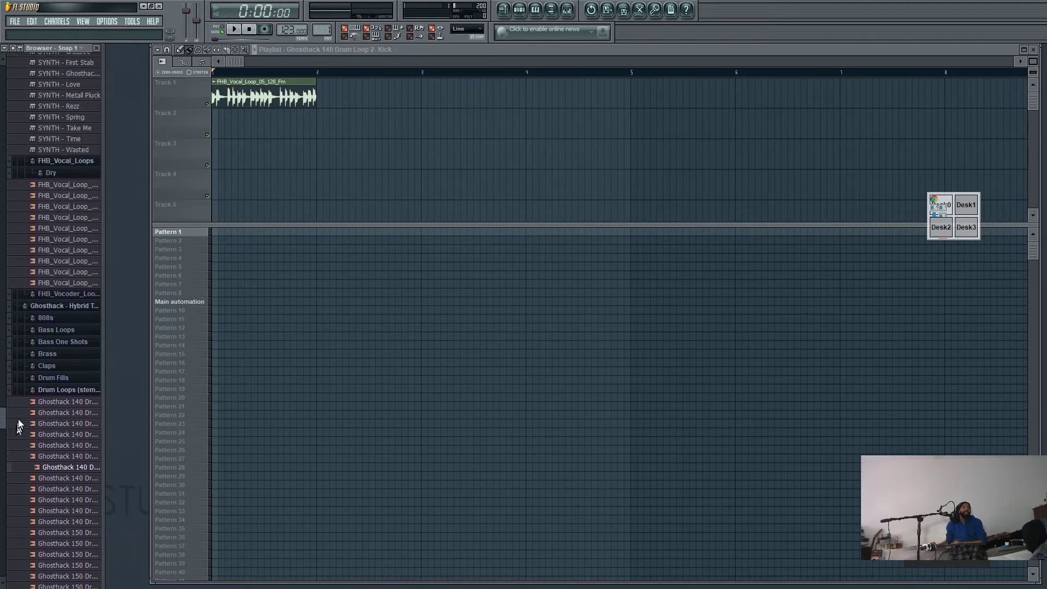
{"action": "scroll", "coordinate": [18, 419], "scroll_direction": "up", "scroll_amount": 12}
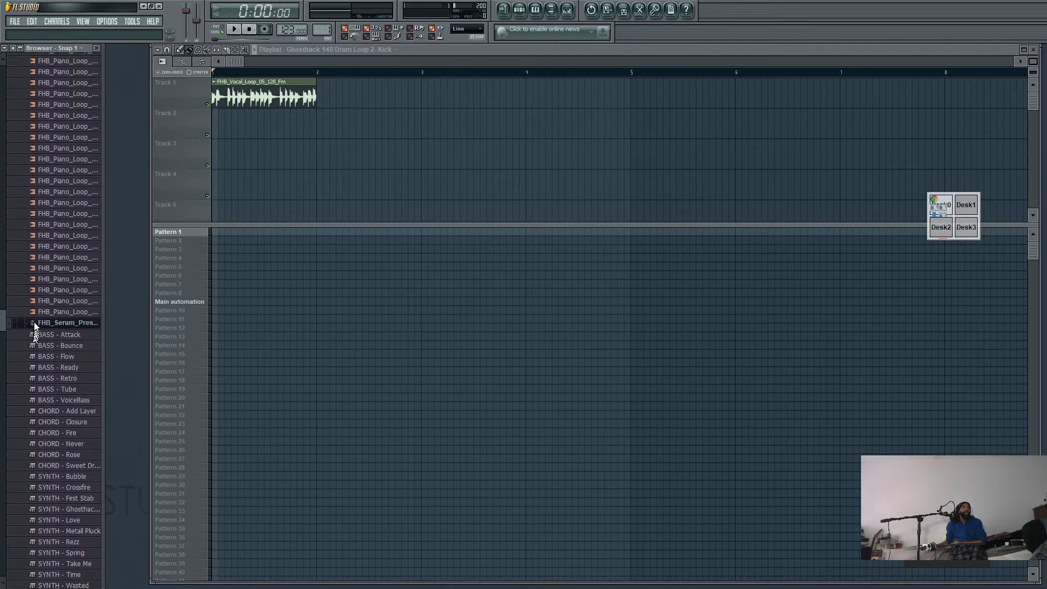
{"action": "scroll", "coordinate": [42, 279], "scroll_direction": "up", "scroll_amount": 15}
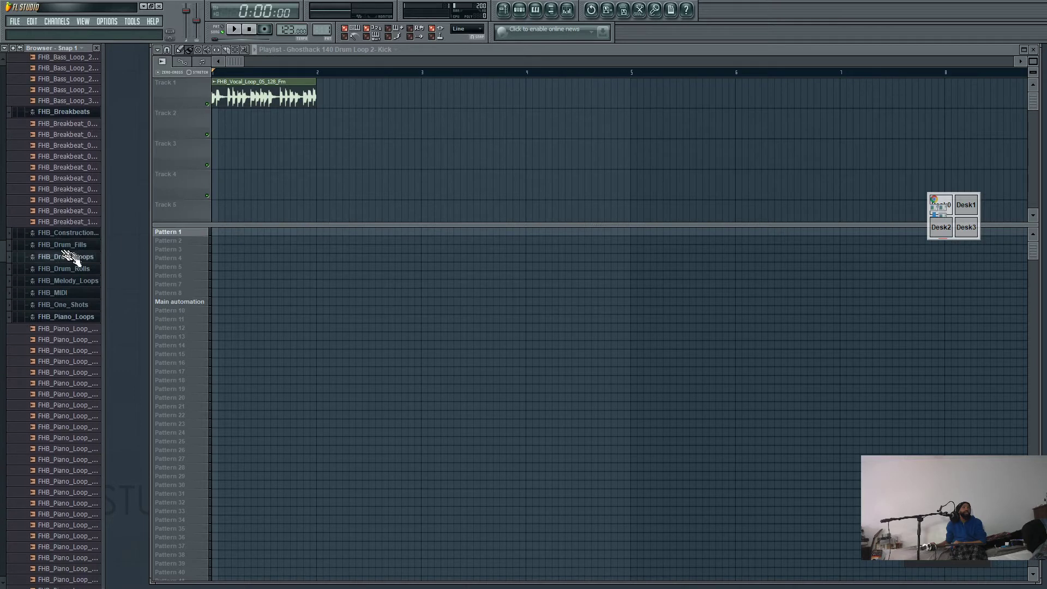
{"action": "mouse_move", "coordinate": [6, 242]}
{"action": "scroll", "coordinate": [6, 240], "scroll_direction": "up", "scroll_amount": 2}
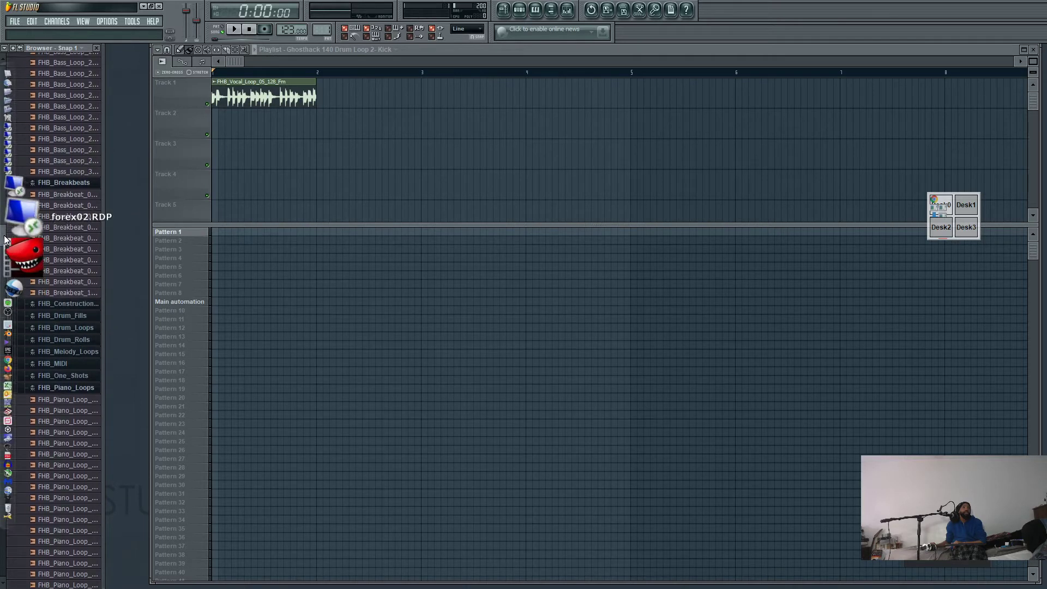
{"action": "scroll", "coordinate": [44, 229], "scroll_direction": "down", "scroll_amount": 1}
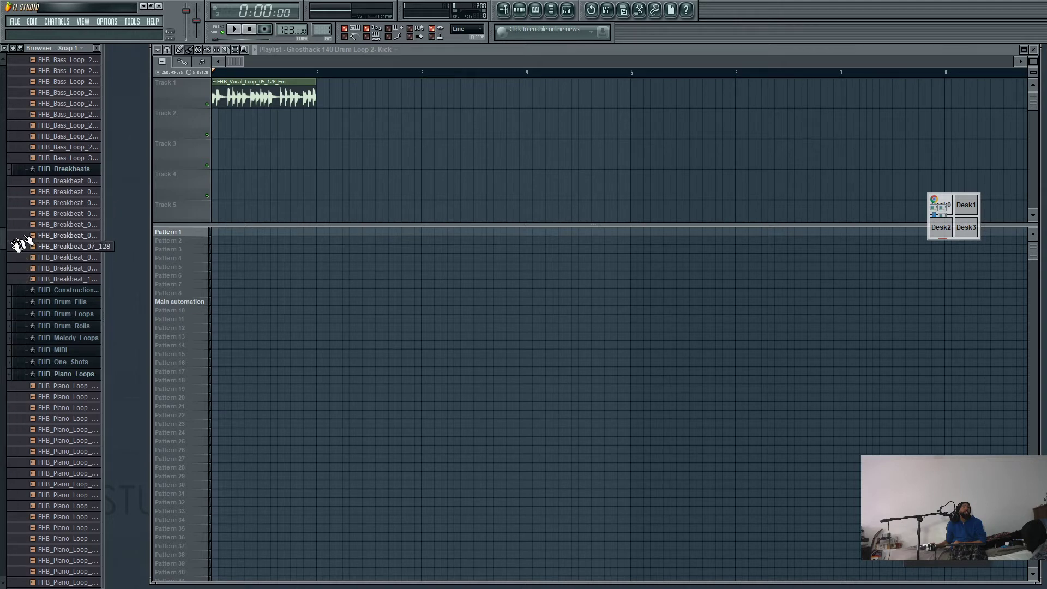
{"action": "left_click_drag", "start_coordinate": [5, 245], "coordinate": [21, 162]}
{"action": "left_click", "coordinate": [74, 149]}
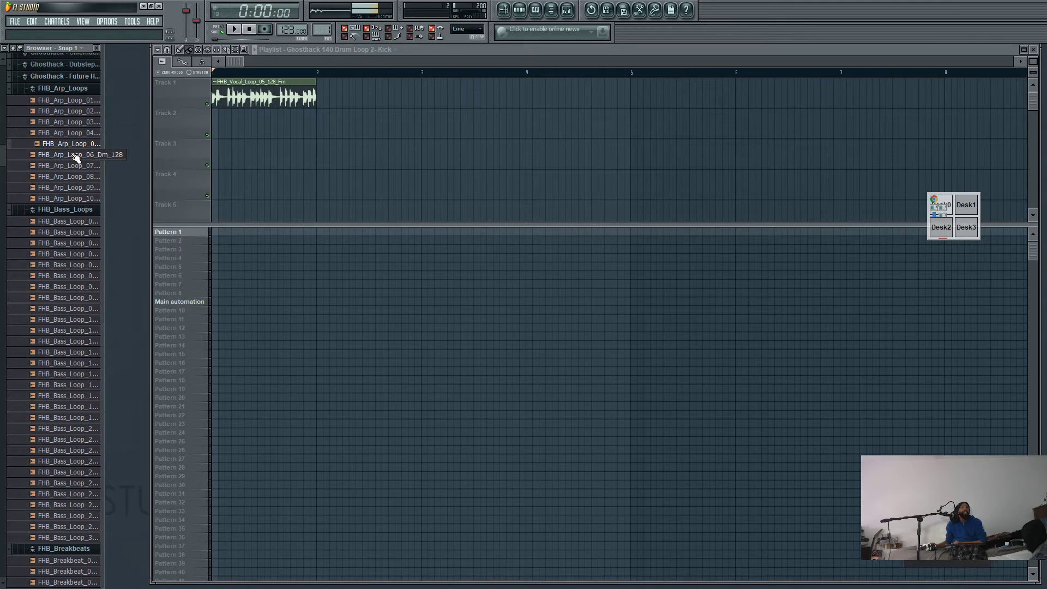
- Audition the sixth, seventh and ninth arp loops and FHB_Arp_Loop_10_Fm_128
{"action": "scroll", "coordinate": [65, 171], "scroll_direction": "up", "scroll_amount": 2}
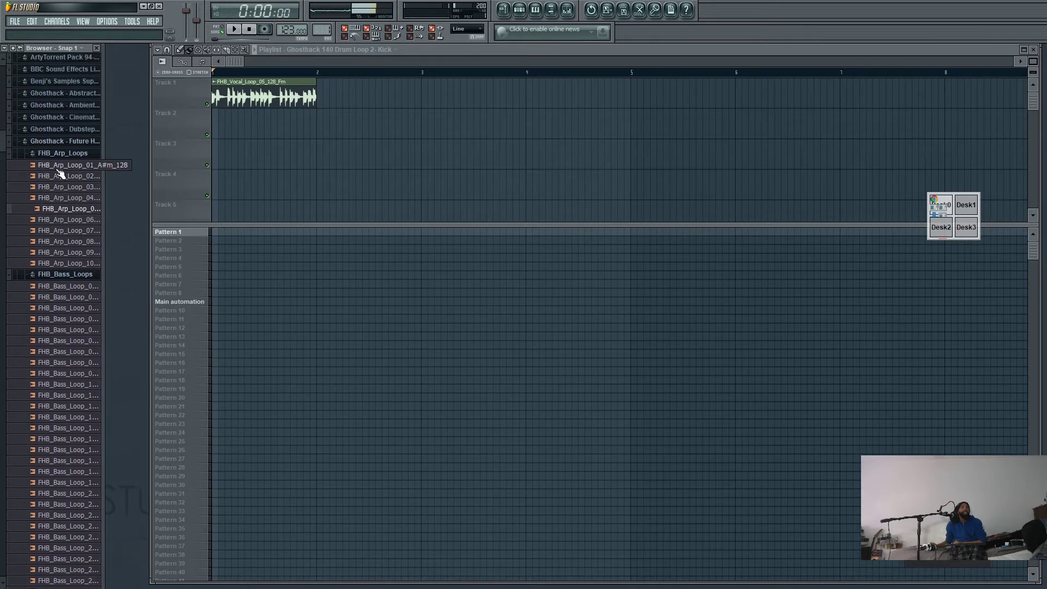
{"action": "left_click", "coordinate": [74, 218]}
{"action": "left_click", "coordinate": [67, 231]}
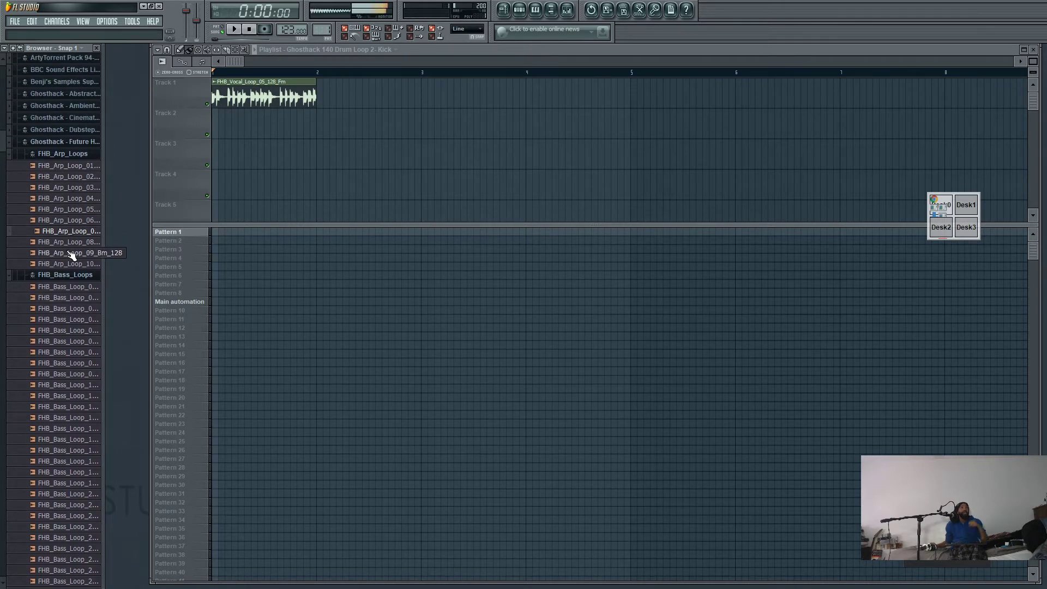
{"action": "left_click", "coordinate": [64, 252]}
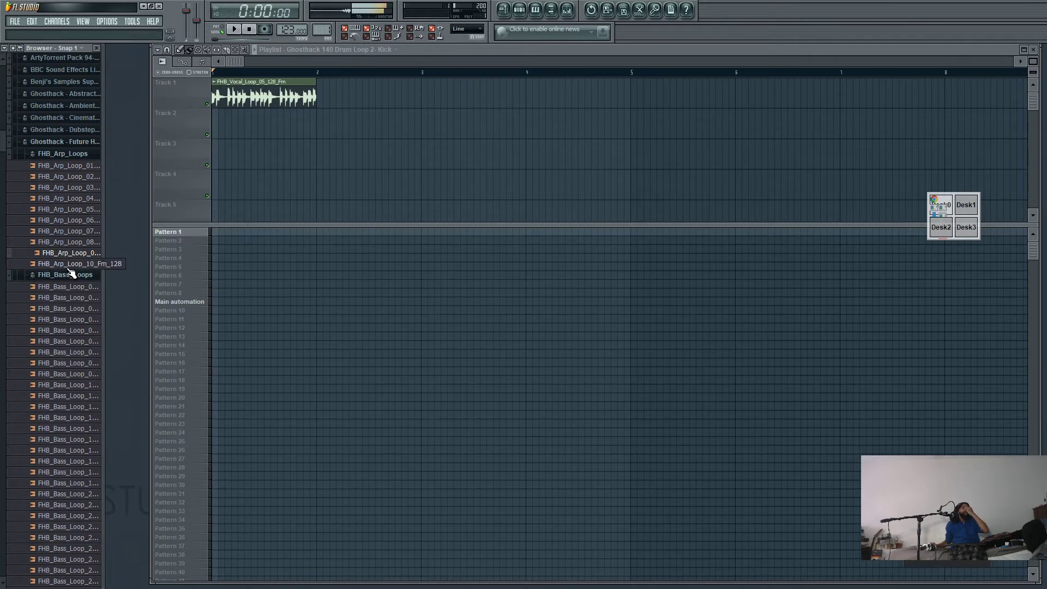
{"action": "left_click", "coordinate": [70, 263]}
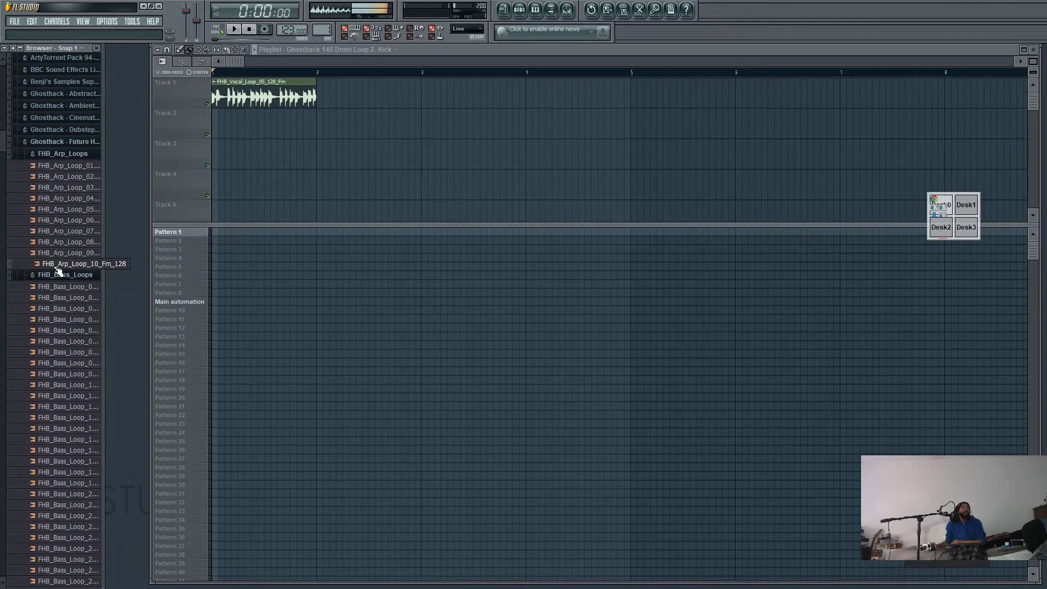
- Try FHB_Arp_Loop_10_Fm_128 at the start of Track 2 alongside the vocal loop, stop playback, and delete the arp clip
{"action": "left_click_drag", "start_coordinate": [57, 267], "coordinate": [213, 132]}
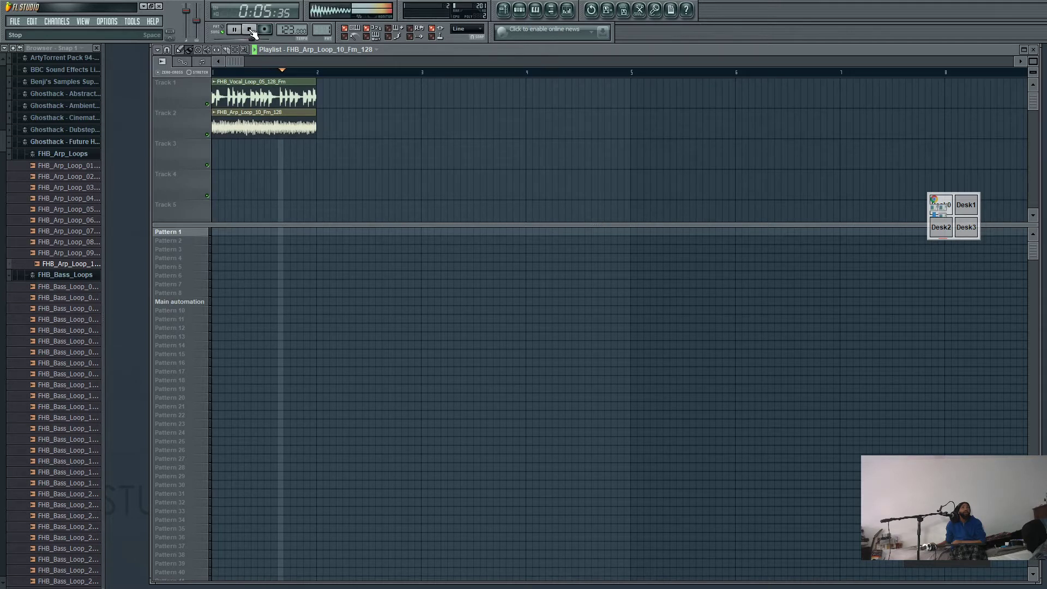
{"action": "left_click", "coordinate": [250, 30]}
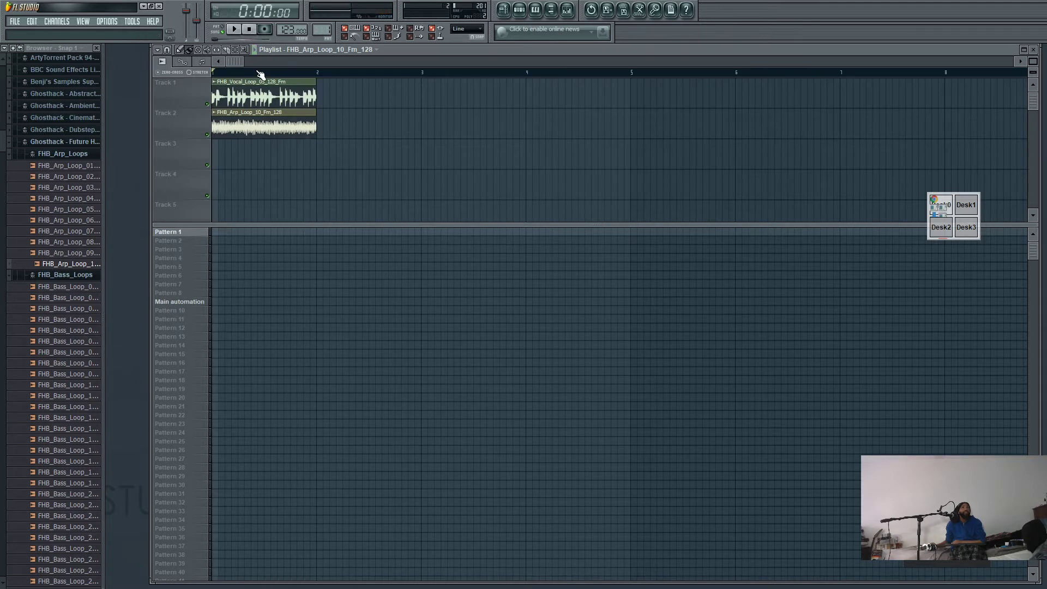
{"action": "right_click", "coordinate": [266, 124]}
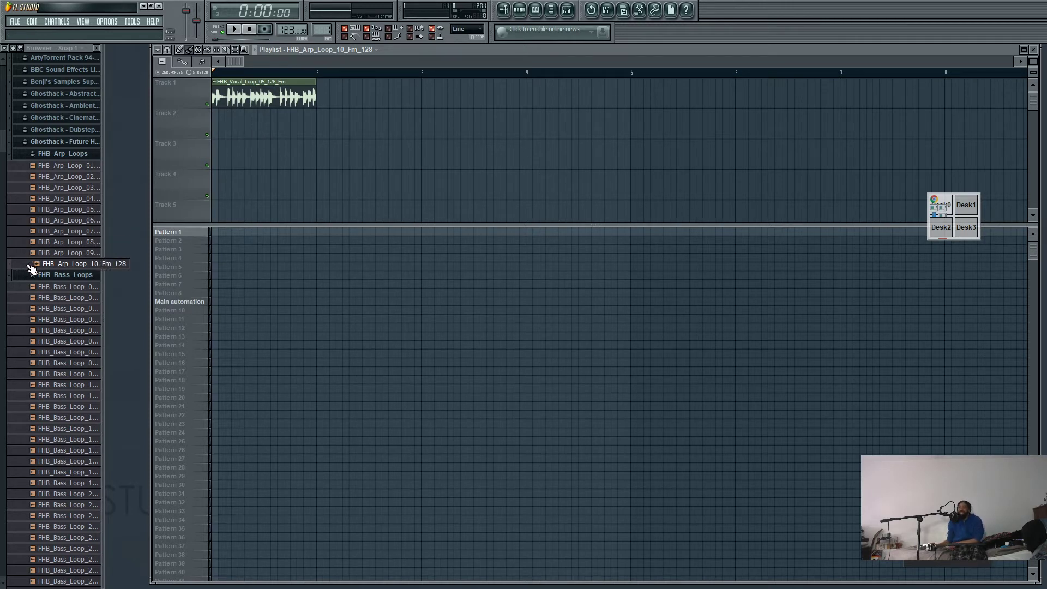
- Audition FHB_Arp_Loop_07_Gm_128 and the sixth, seventh and eighth bass loops, returning to the sixth
{"action": "left_click", "coordinate": [67, 232]}
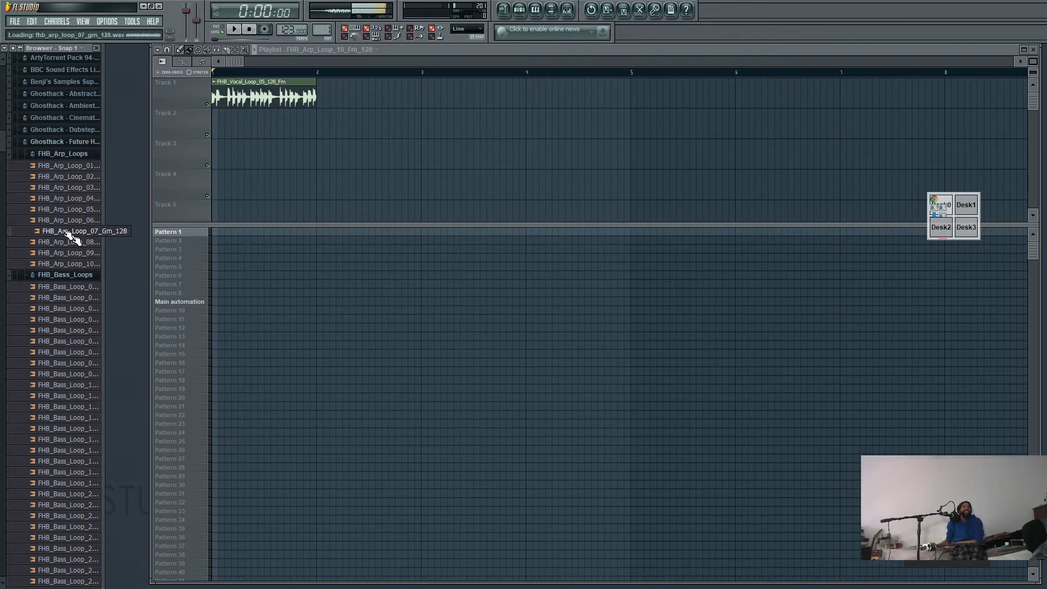
{"action": "left_click", "coordinate": [59, 341]}
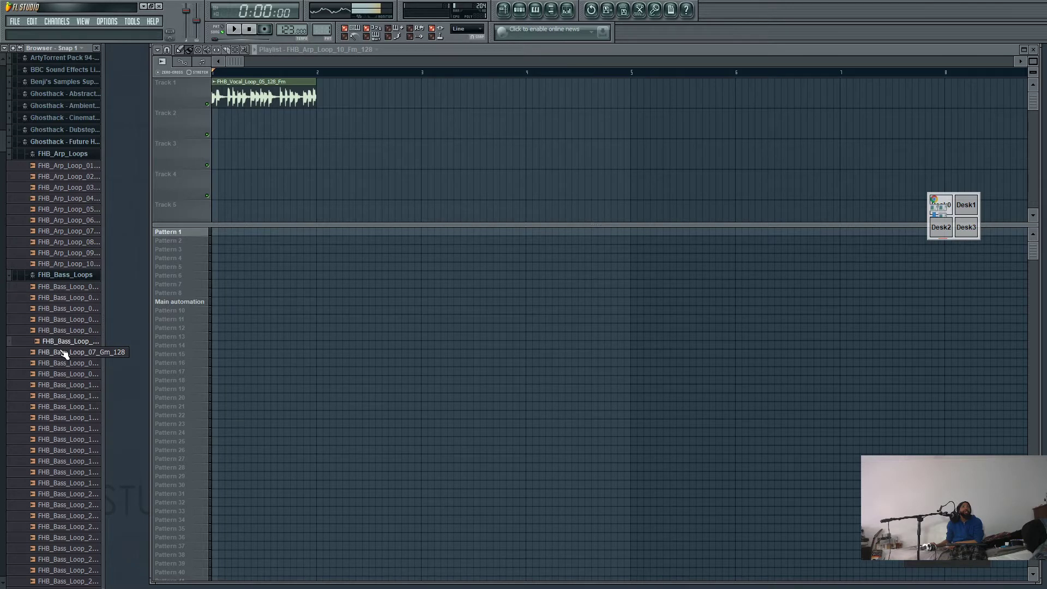
{"action": "left_click", "coordinate": [59, 354]}
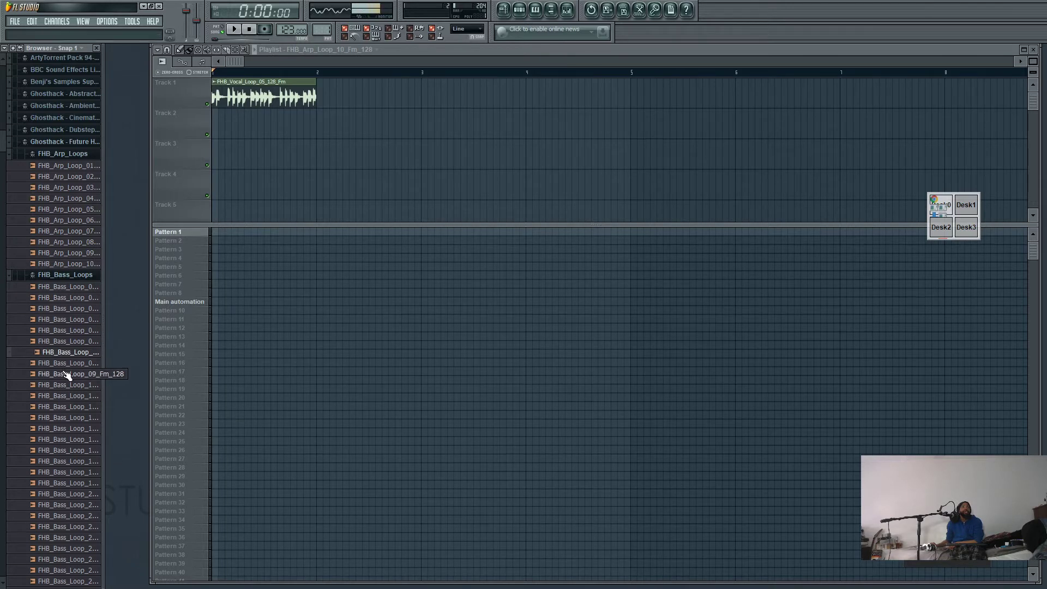
{"action": "left_click", "coordinate": [59, 364]}
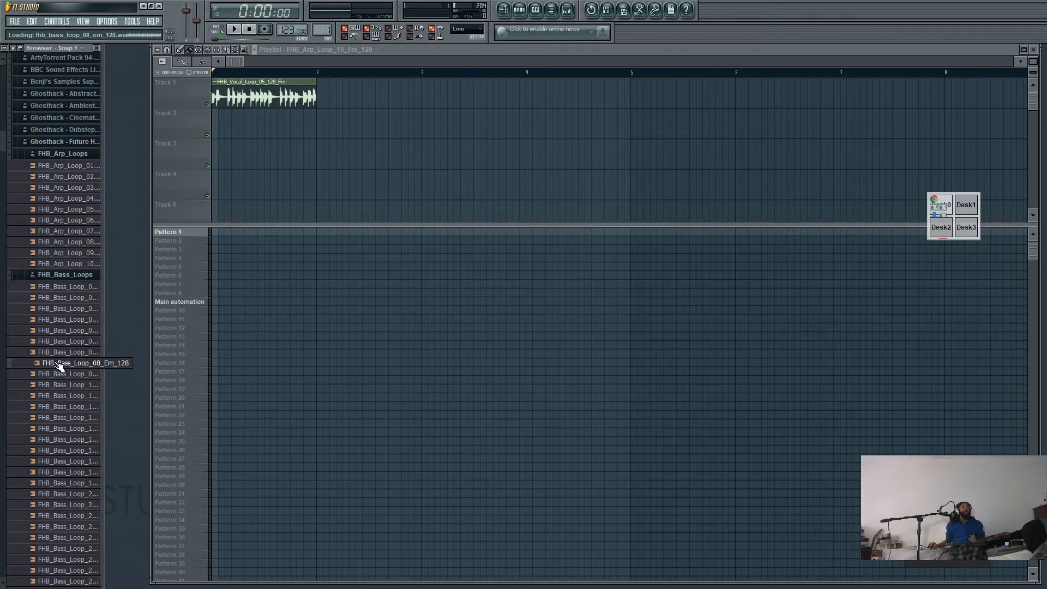
{"action": "left_click", "coordinate": [69, 344]}
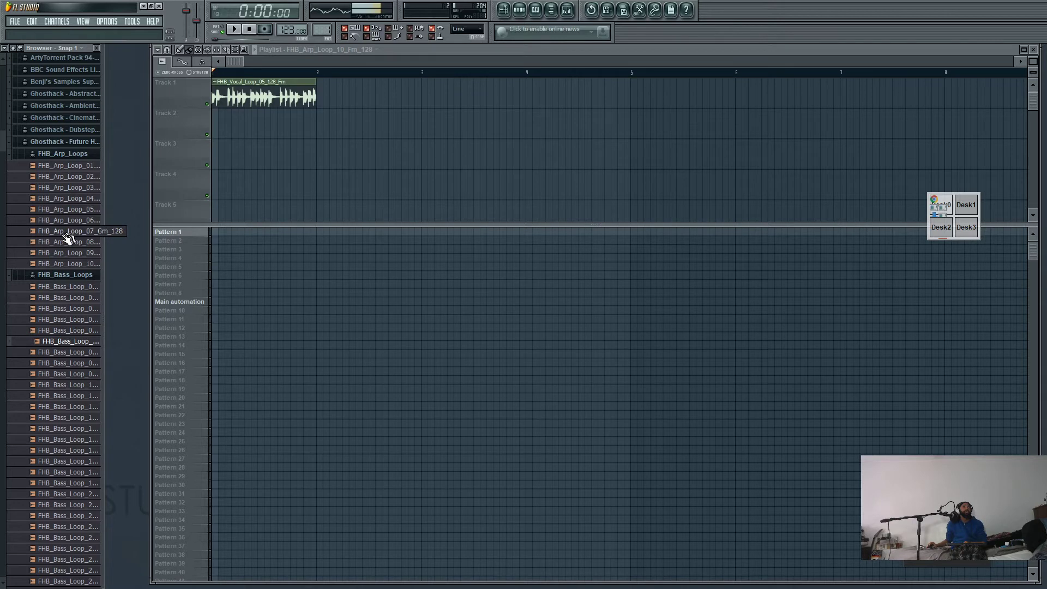
- Audition the fifth and sixth breakbeats and FHB_Breakbeat_07_128 in the FHB_Breakbeats folder
{"action": "scroll", "coordinate": [70, 245], "scroll_direction": "down", "scroll_amount": 10}
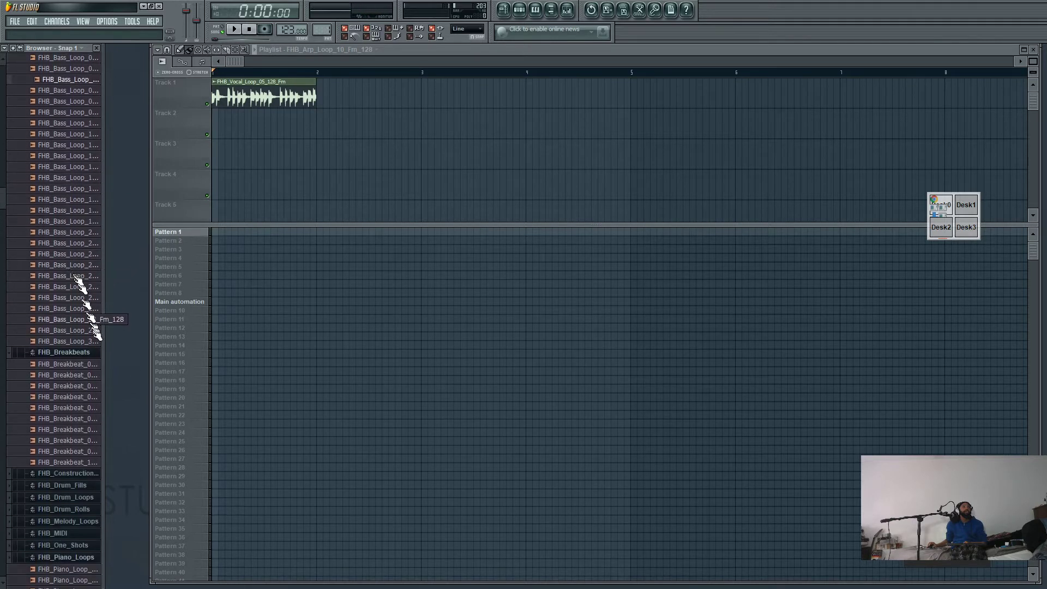
{"action": "left_click", "coordinate": [65, 413]}
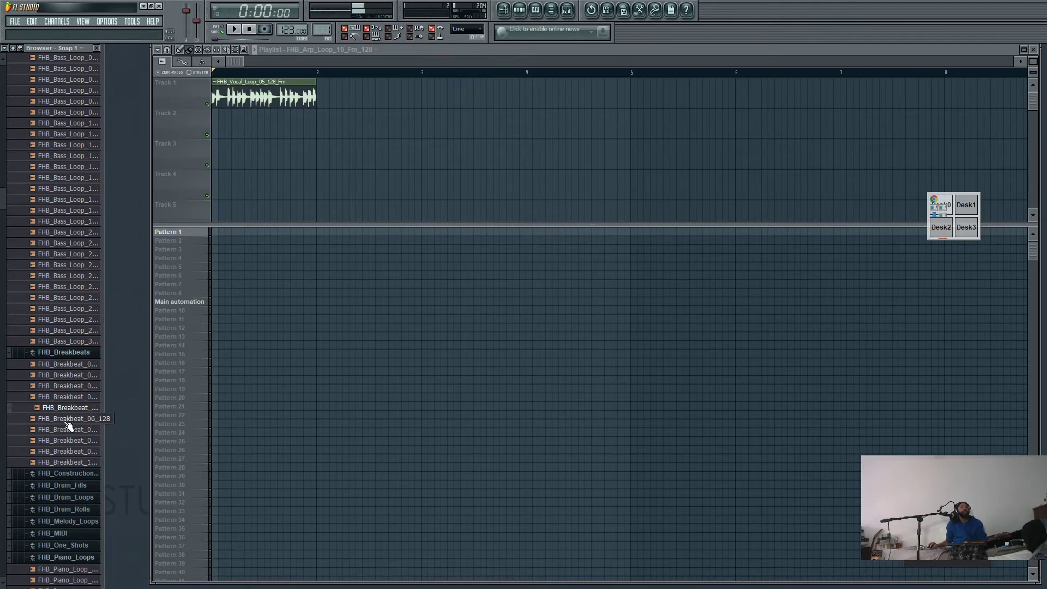
{"action": "left_click", "coordinate": [66, 421]}
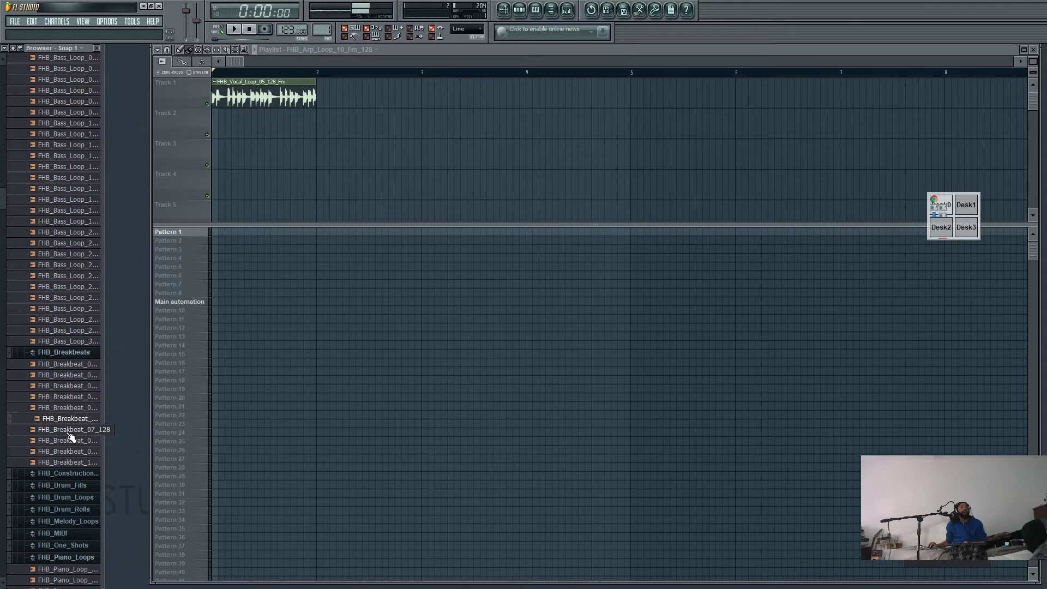
{"action": "left_click", "coordinate": [69, 430]}
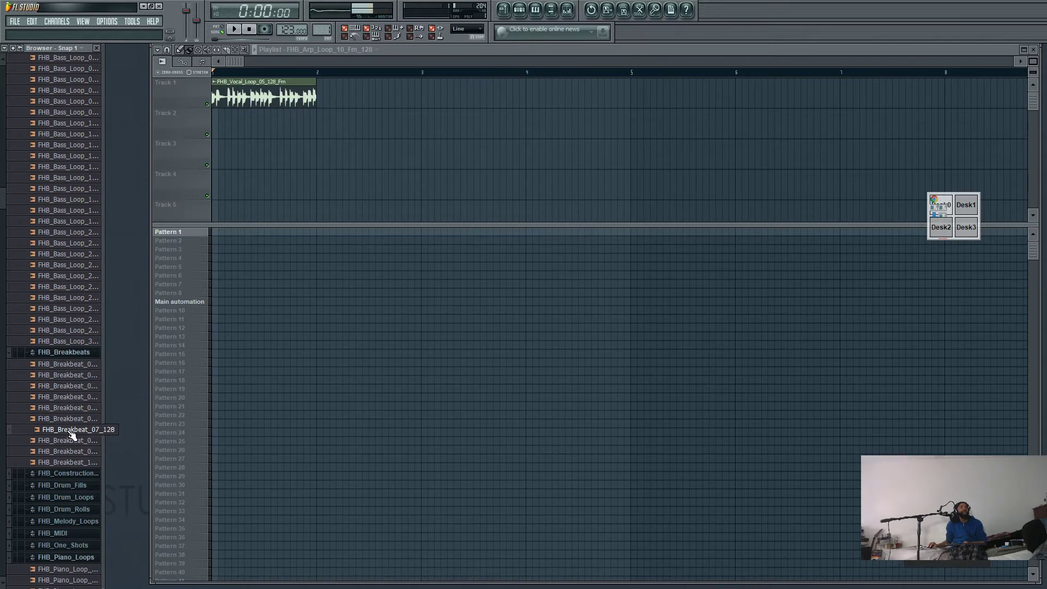
- Place FHB_Breakbeat_07_128 at the start of Track 2, play it with the vocal loop, and stop playback
{"action": "left_click_drag", "start_coordinate": [73, 435], "coordinate": [213, 130]}
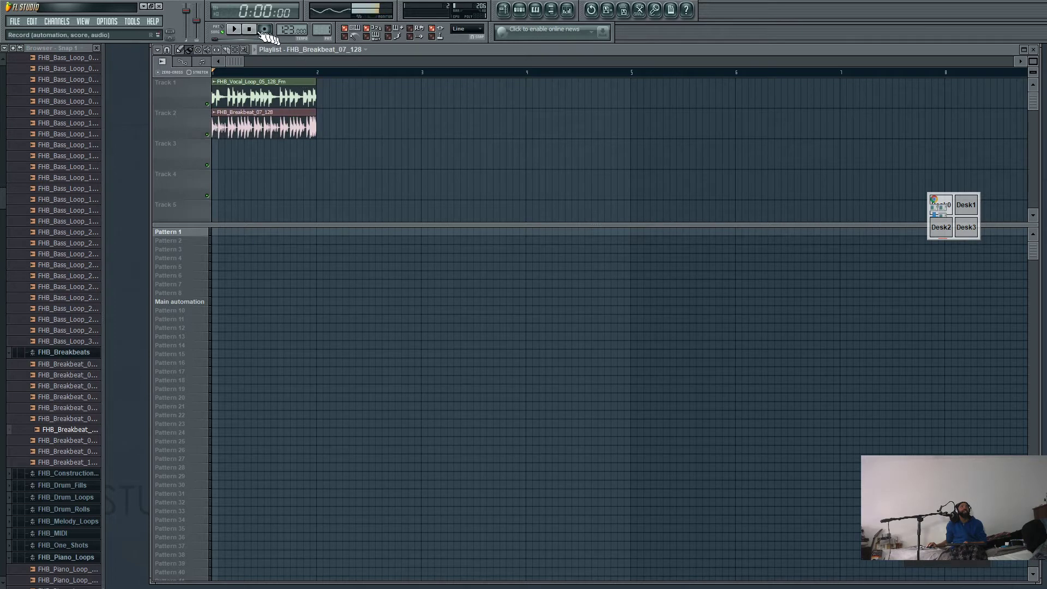
{"action": "left_click", "coordinate": [236, 30]}
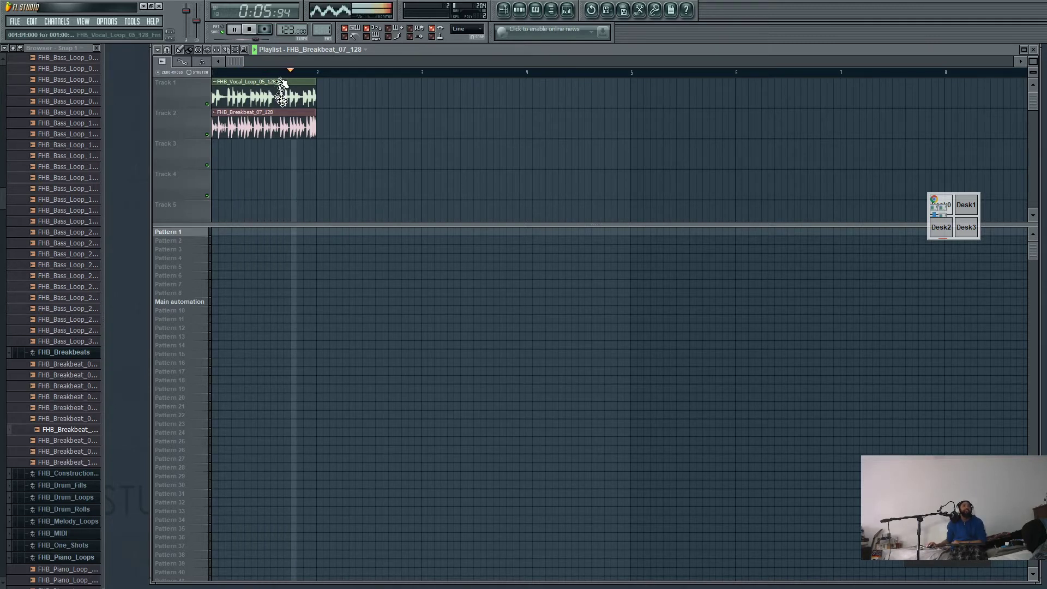
{"action": "left_click", "coordinate": [250, 30]}
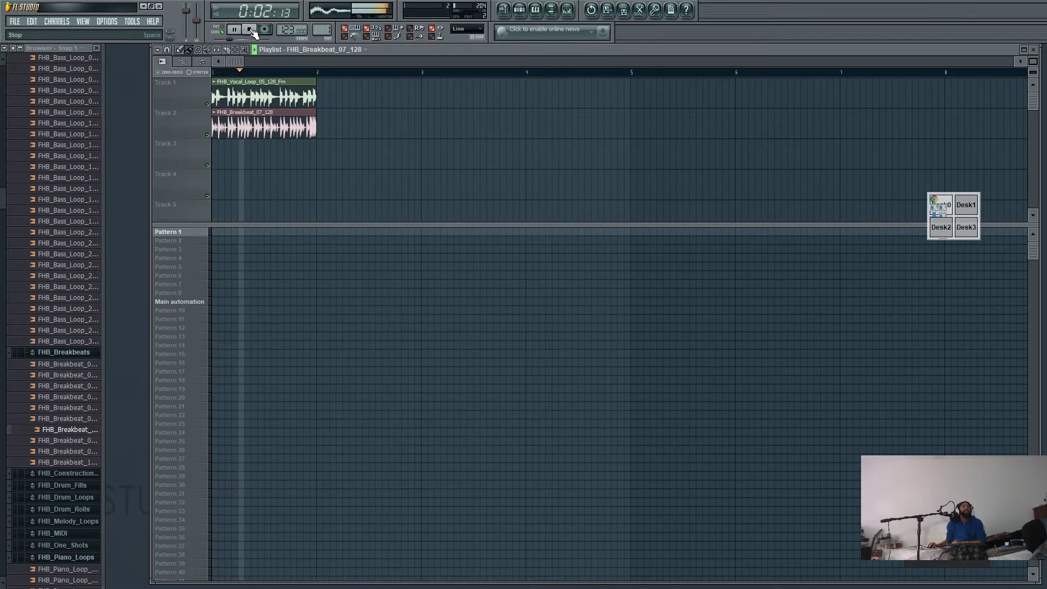
{"action": "left_click", "coordinate": [250, 31]}
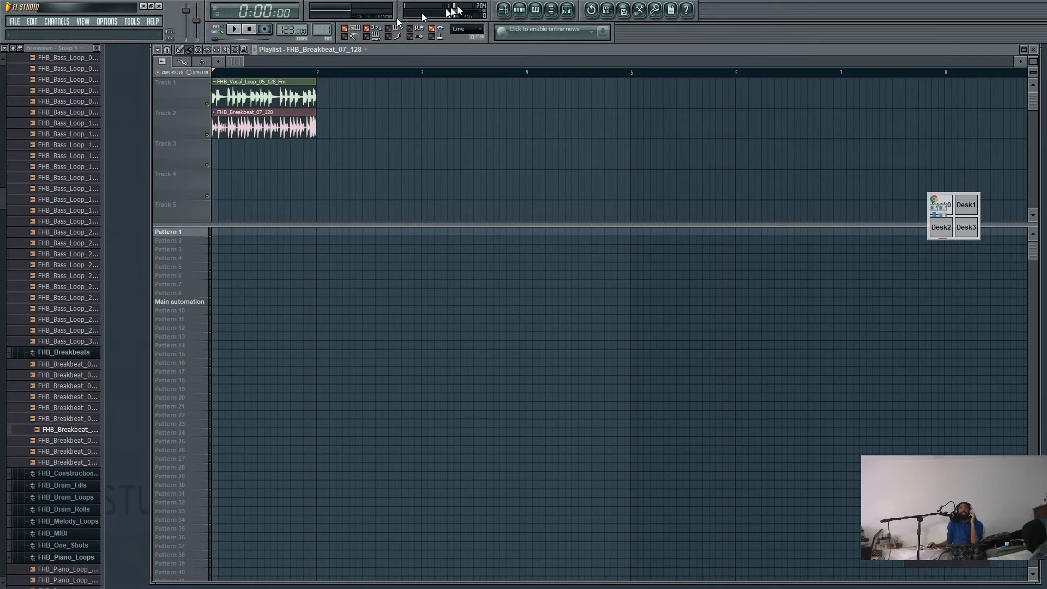
- Show the channel list and delete the unused Ghosthack 140 Drum Loop 2- Kick channel
{"action": "left_click", "coordinate": [519, 10]}
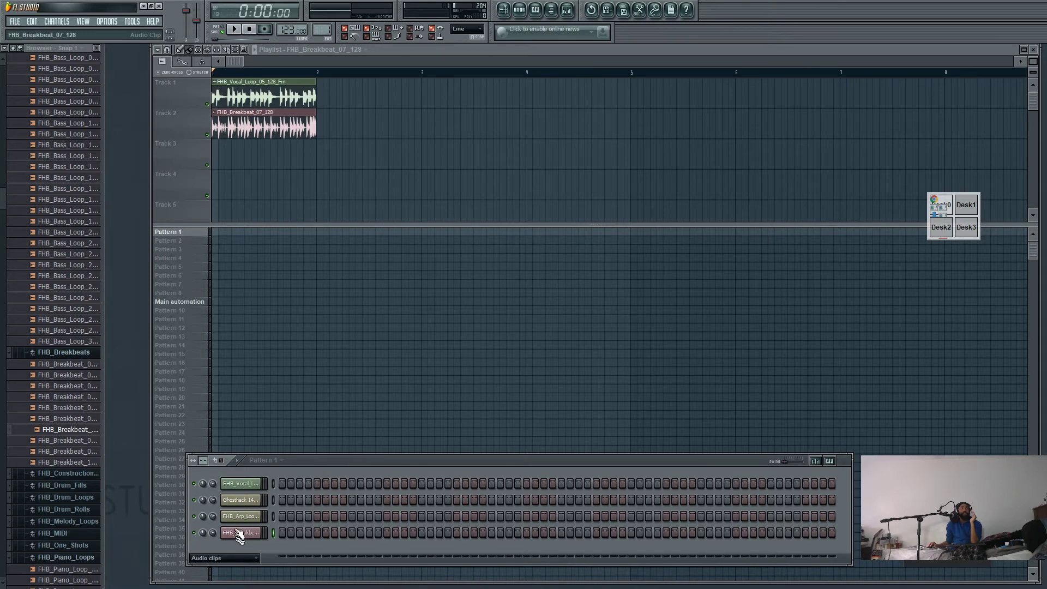
{"action": "right_click", "coordinate": [234, 500]}
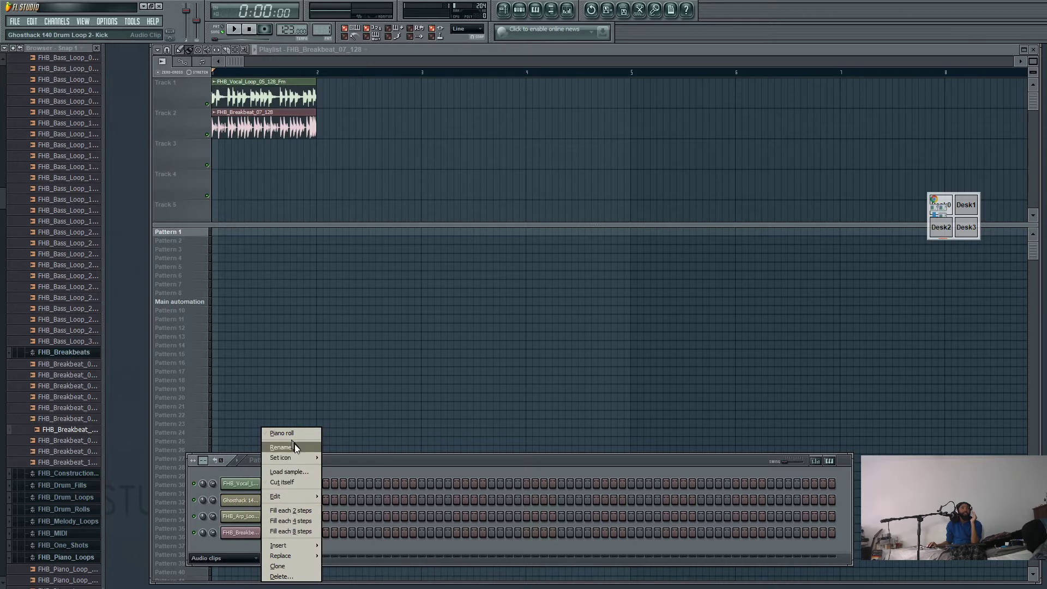
{"action": "mouse_move", "coordinate": [297, 556]}
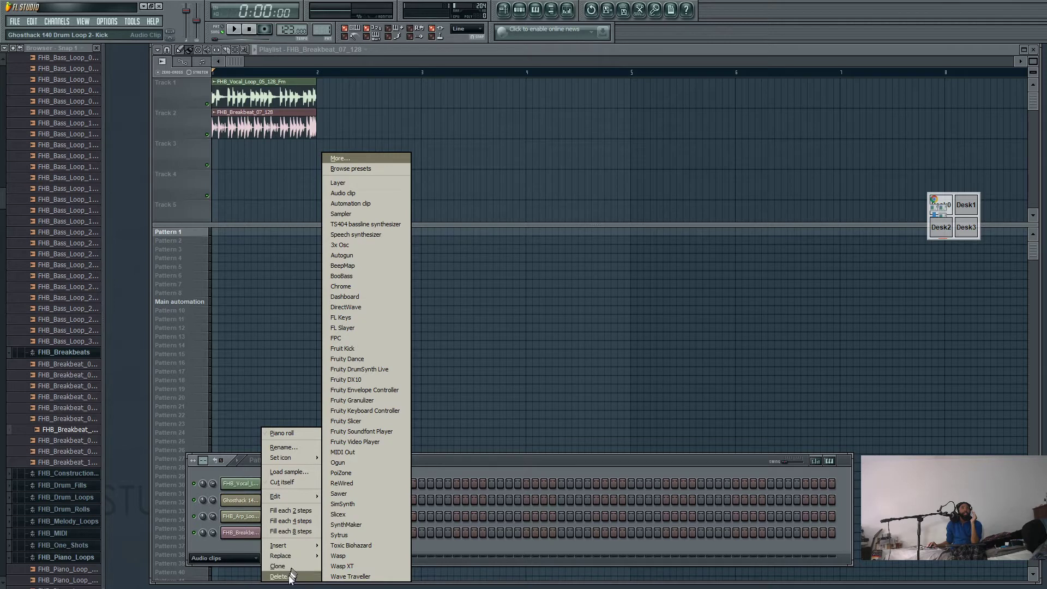
{"action": "left_click", "coordinate": [288, 577]}
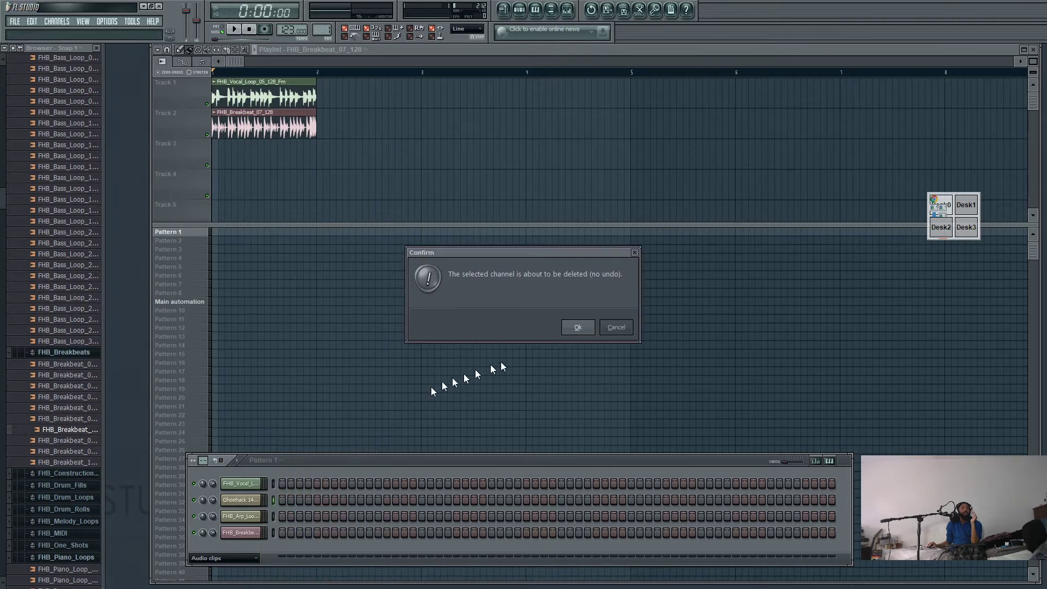
{"action": "left_click", "coordinate": [580, 328]}
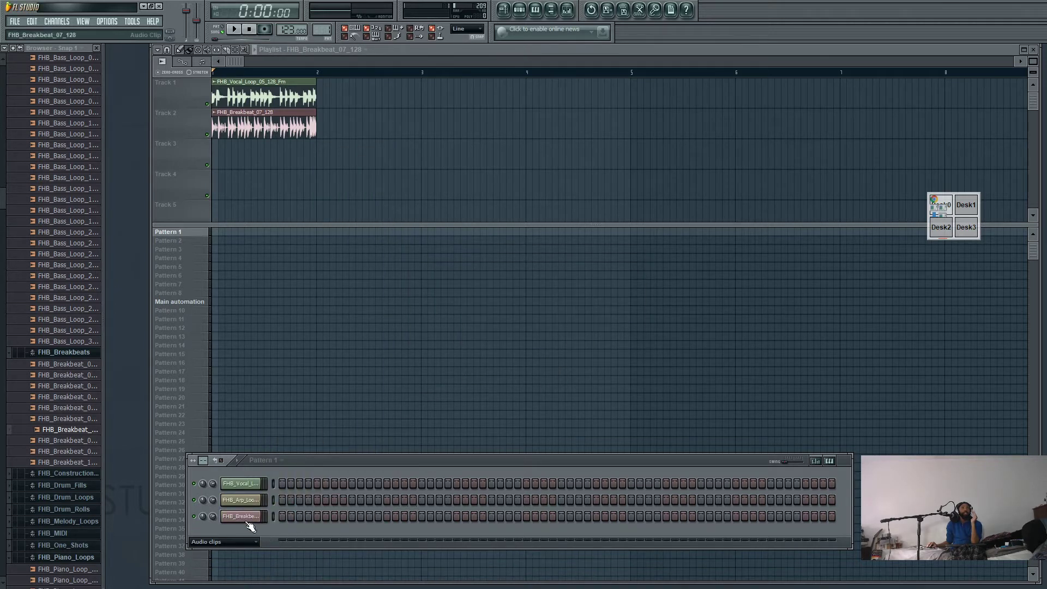
- Delete the unused FHB_Arp_Loop_10_Fm_128 channel, then play back the vocal and breakbeat loops and stop
{"action": "left_click", "coordinate": [239, 502]}
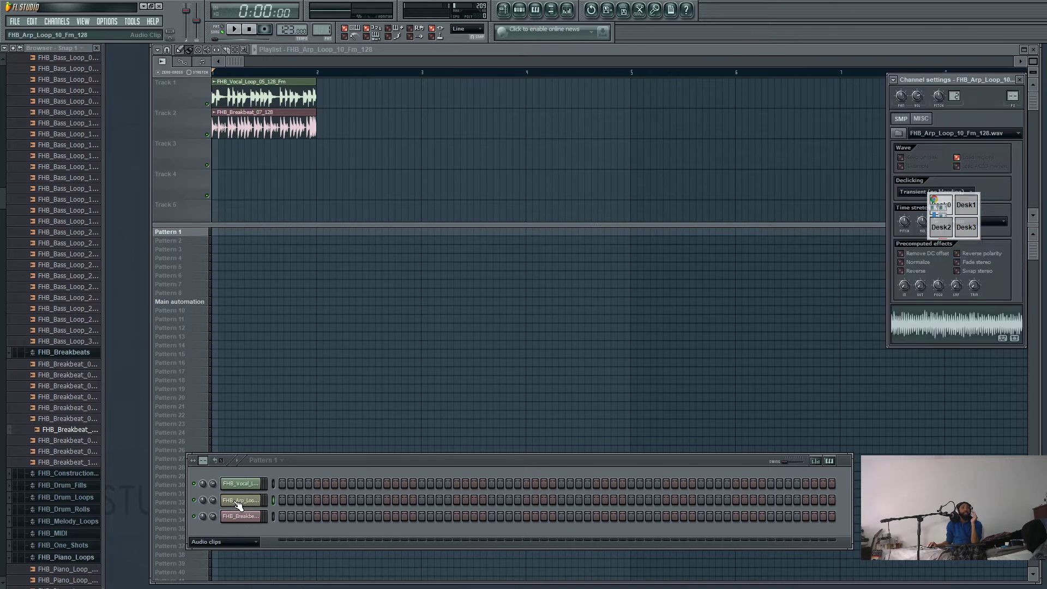
{"action": "right_click", "coordinate": [231, 499]}
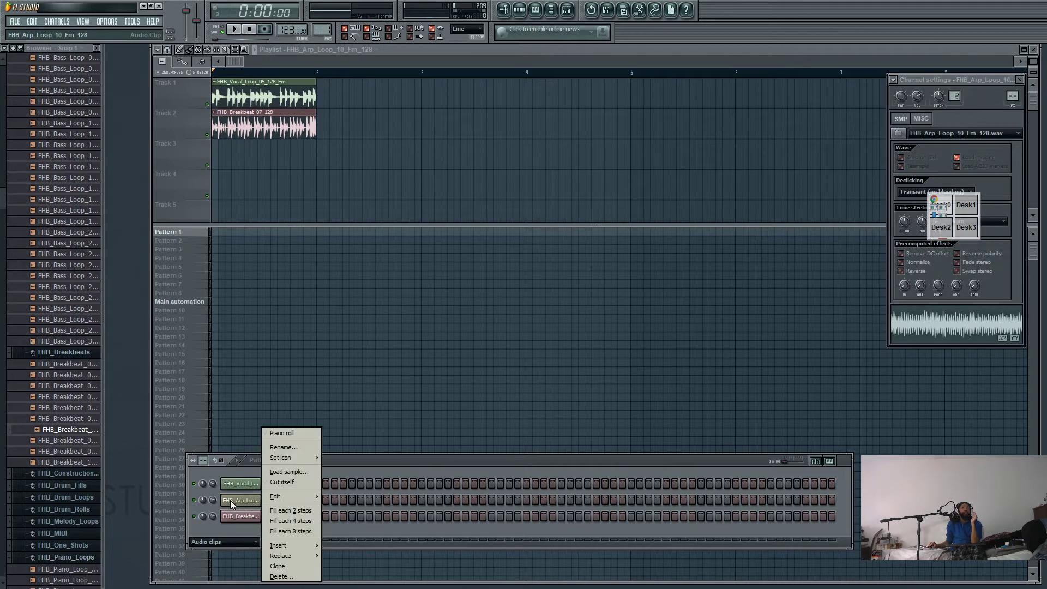
{"action": "left_click", "coordinate": [281, 577]}
{"action": "left_click", "coordinate": [589, 330]}
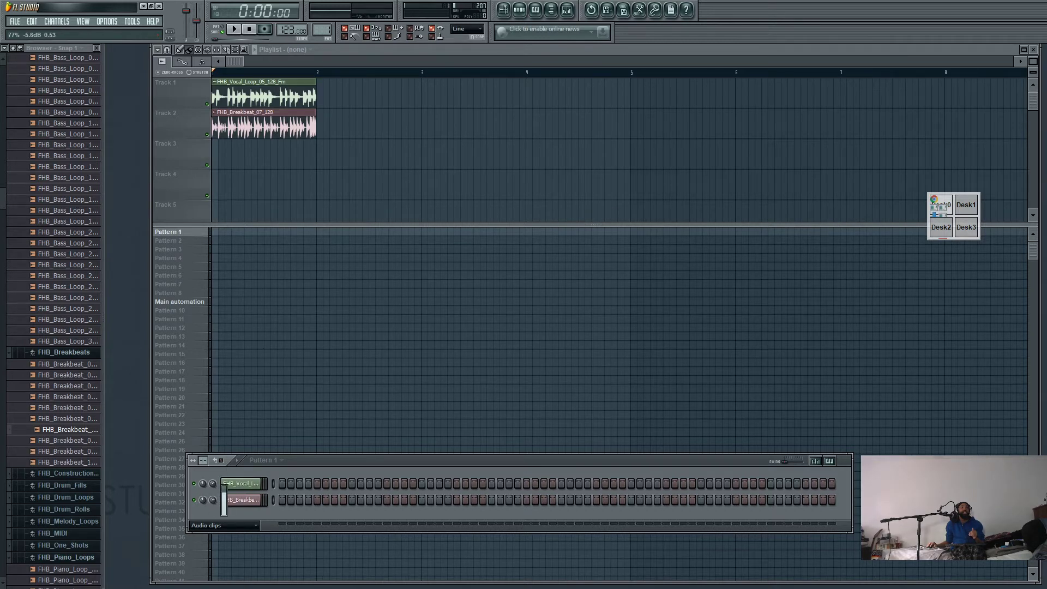
{"action": "left_click", "coordinate": [233, 30]}
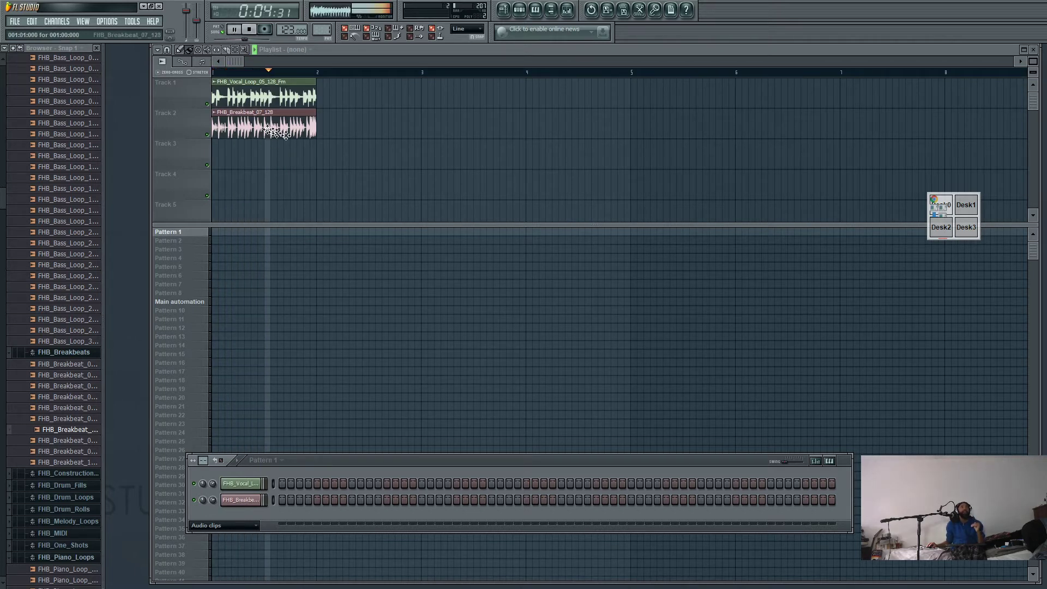
{"action": "key", "text": "space"}
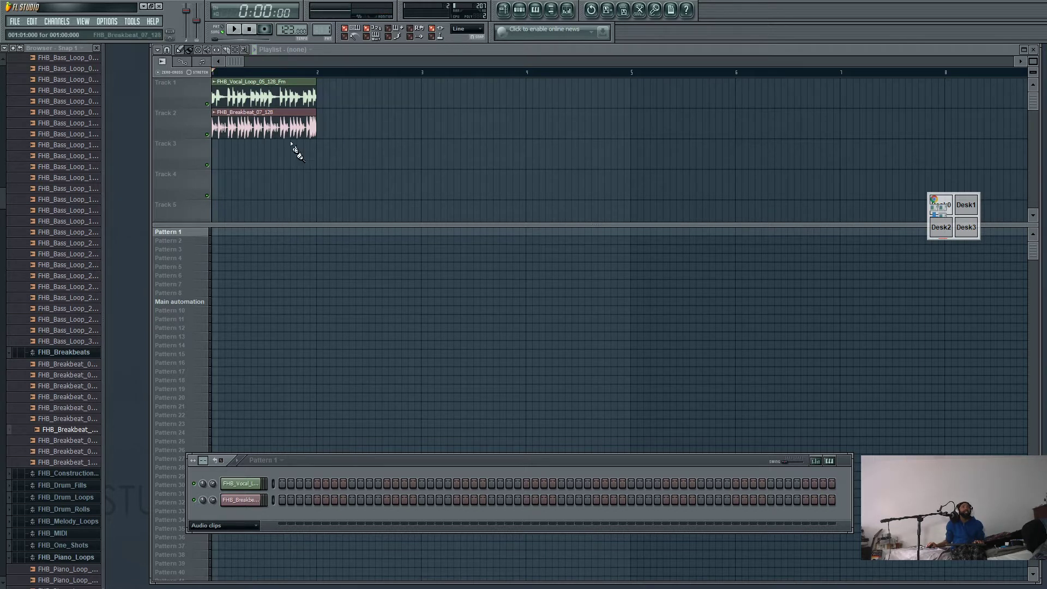
- Add two more FHB_Breakbeat_07_128 clips on Track 2, aligned to the starts of bars 2 and 3
{"action": "left_click", "coordinate": [320, 116]}
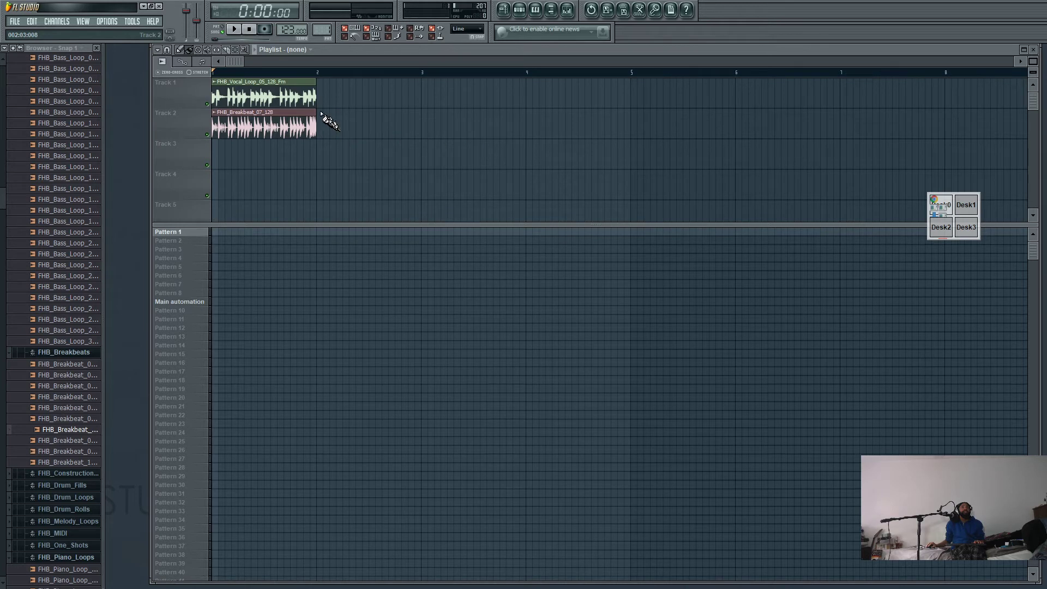
{"action": "left_click", "coordinate": [321, 115]}
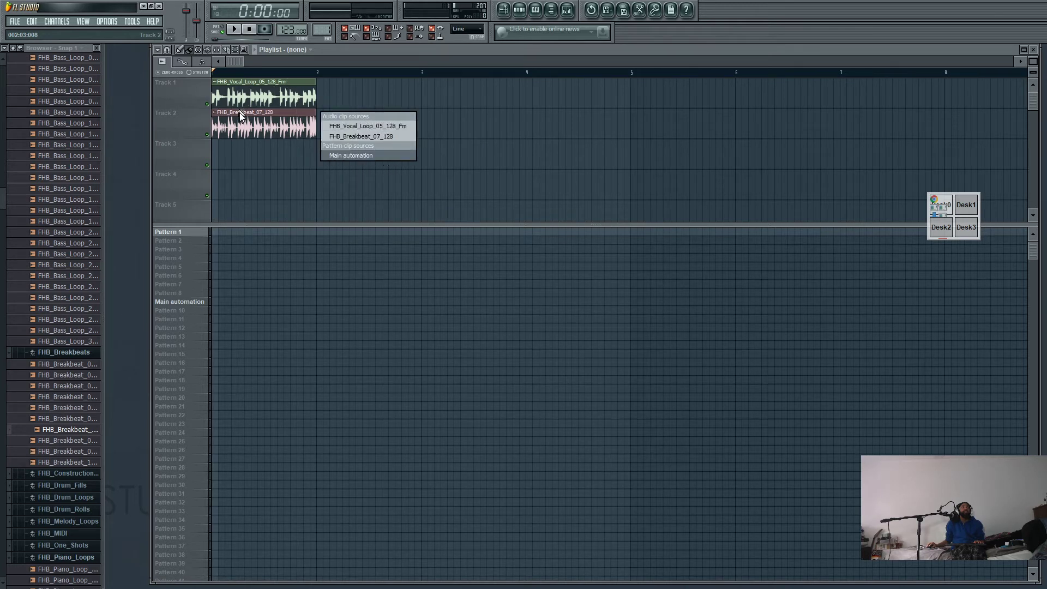
{"action": "left_click", "coordinate": [344, 136]}
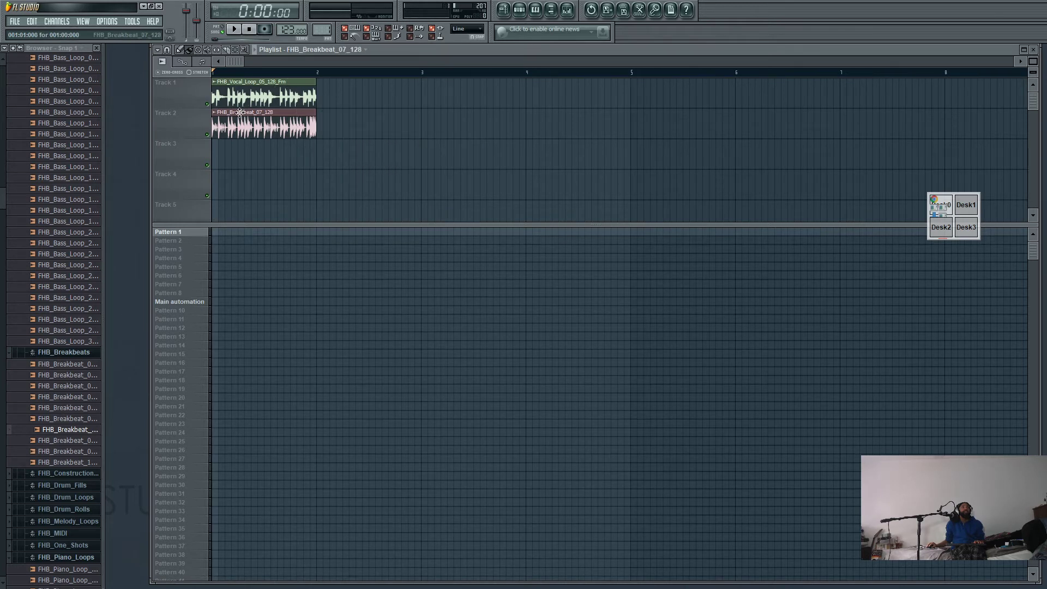
{"action": "mouse_move", "coordinate": [261, 114]}
{"action": "left_mouse_down"}
{"action": "mouse_move", "coordinate": [332, 113]}
{"action": "mouse_move", "coordinate": [254, 112]}
{"action": "left_mouse_up"}
{"action": "left_click", "coordinate": [327, 114]}
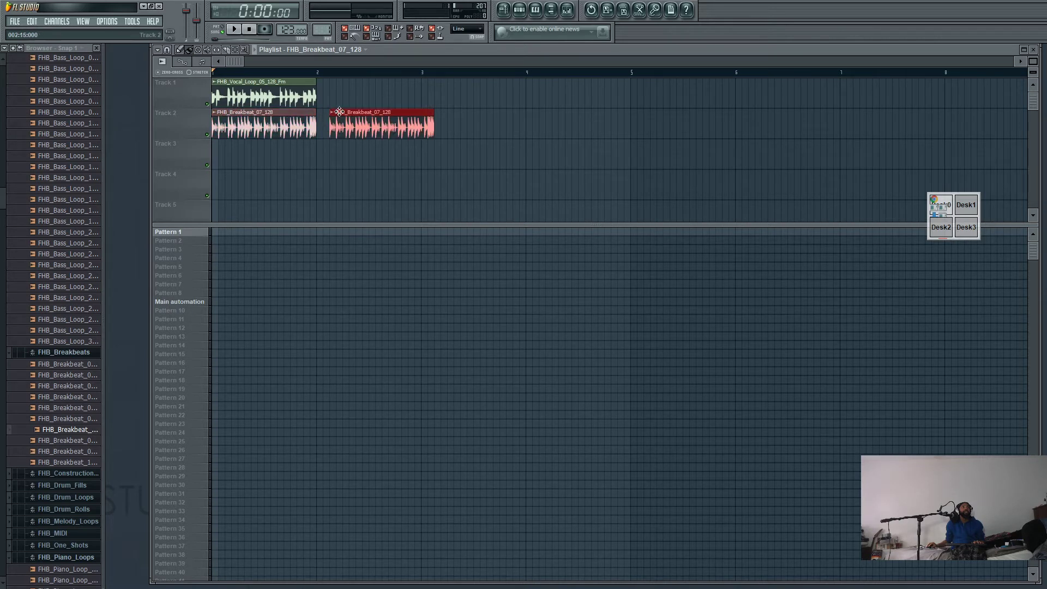
{"action": "left_click_drag", "start_coordinate": [339, 112], "coordinate": [327, 112]}
{"action": "left_click", "coordinate": [434, 117]}
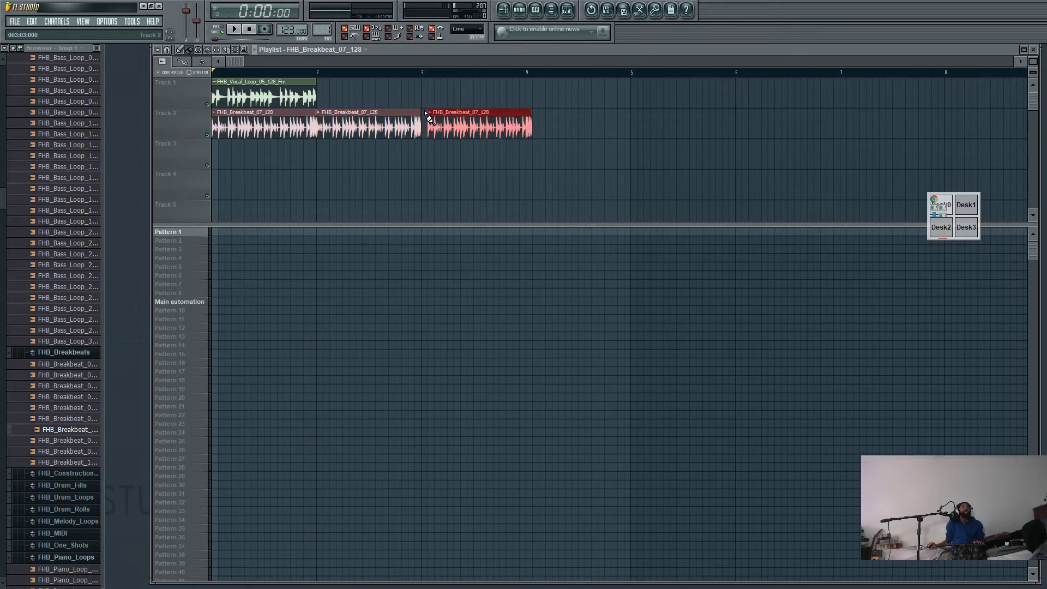
{"action": "left_click_drag", "start_coordinate": [435, 112], "coordinate": [432, 111]}
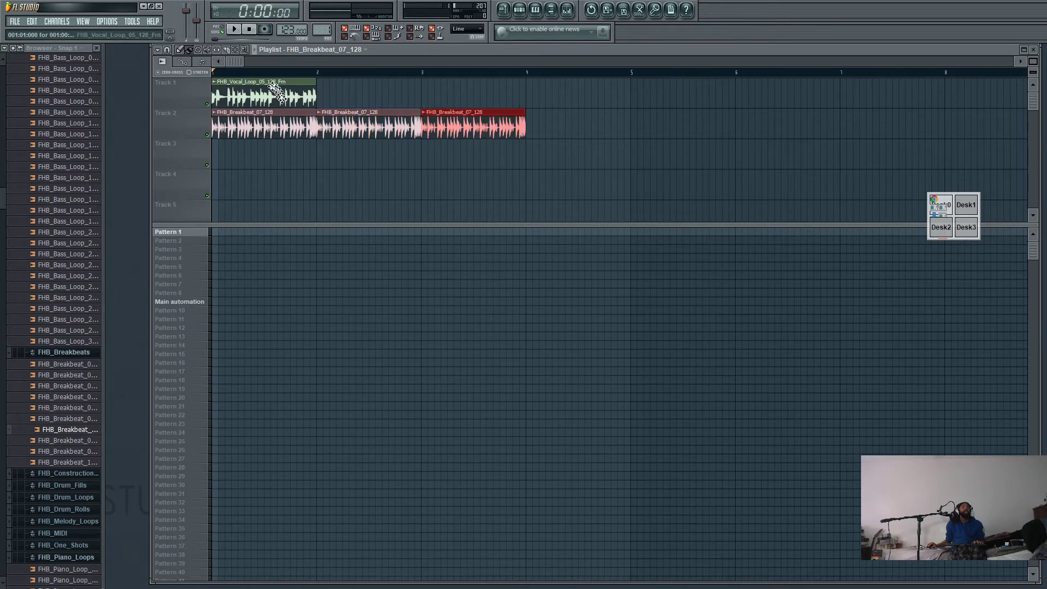
- Add a copy of the vocal loop at bar 4 of Track 2 and move the Track 1 vocal clip to bar 5
{"action": "left_click_drag", "start_coordinate": [269, 82], "coordinate": [582, 81]}
{"action": "left_click", "coordinate": [540, 128]}
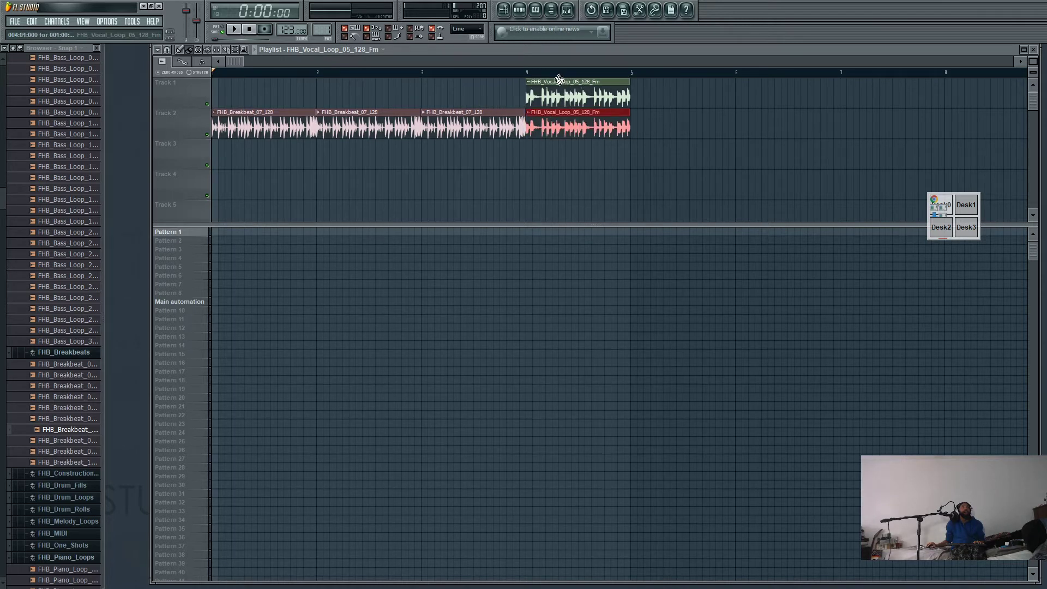
{"action": "left_click_drag", "start_coordinate": [560, 87], "coordinate": [666, 89]}
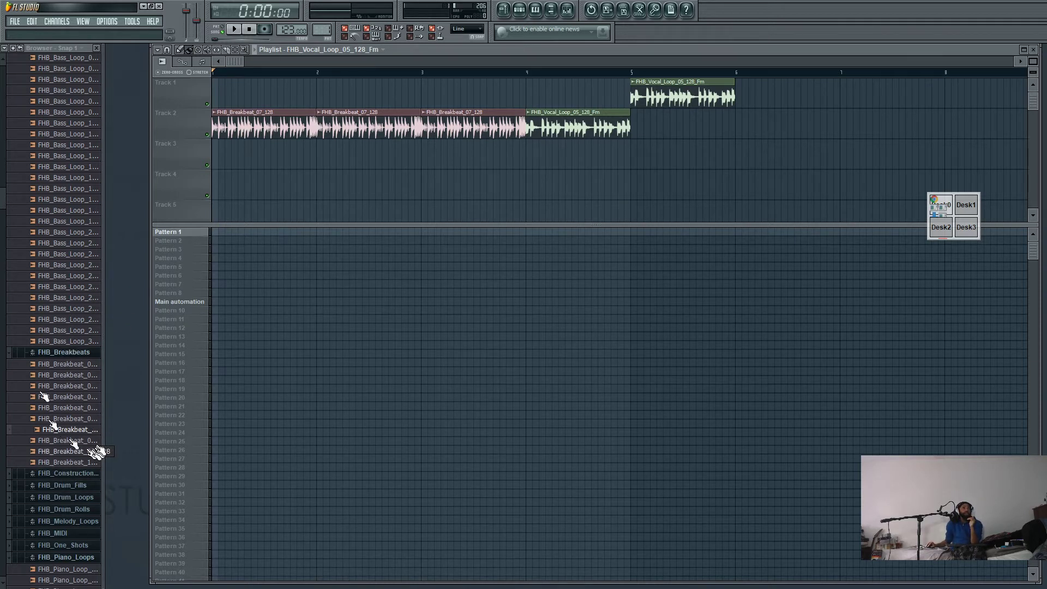
- Open the FHB_Drum_Rolls folder and audition the fifth, fourth, third and second drum rolls
{"action": "left_click", "coordinate": [65, 508]}
{"action": "left_click", "coordinate": [79, 497]}
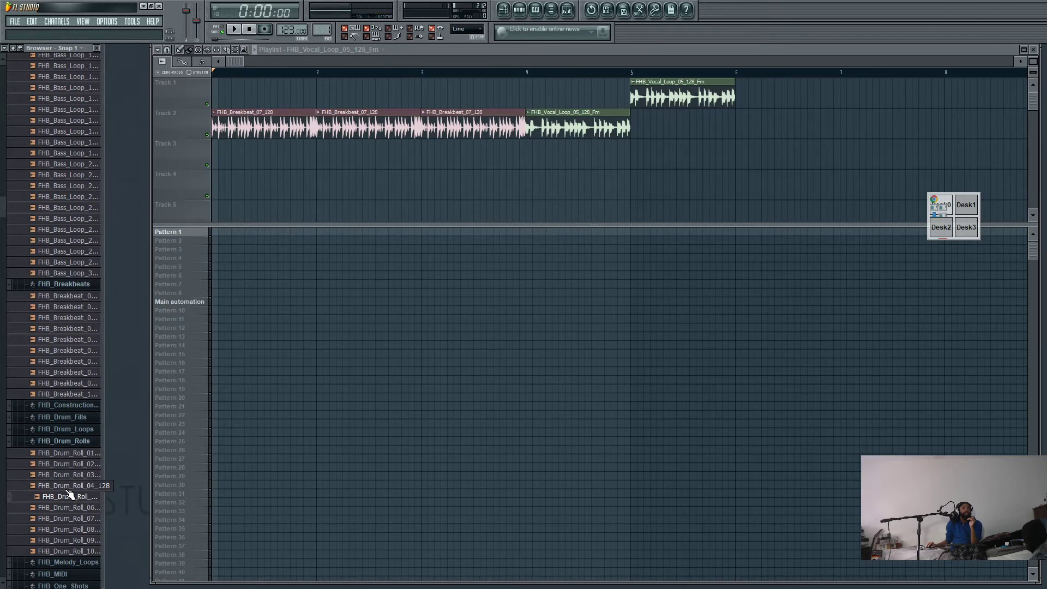
{"action": "left_click", "coordinate": [67, 485]}
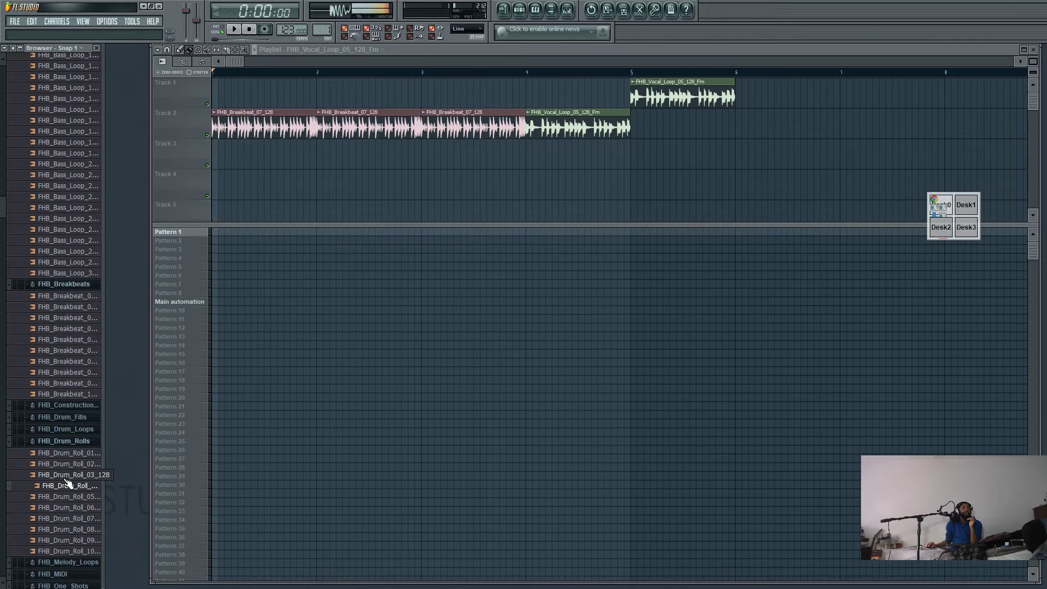
{"action": "left_click", "coordinate": [64, 475]}
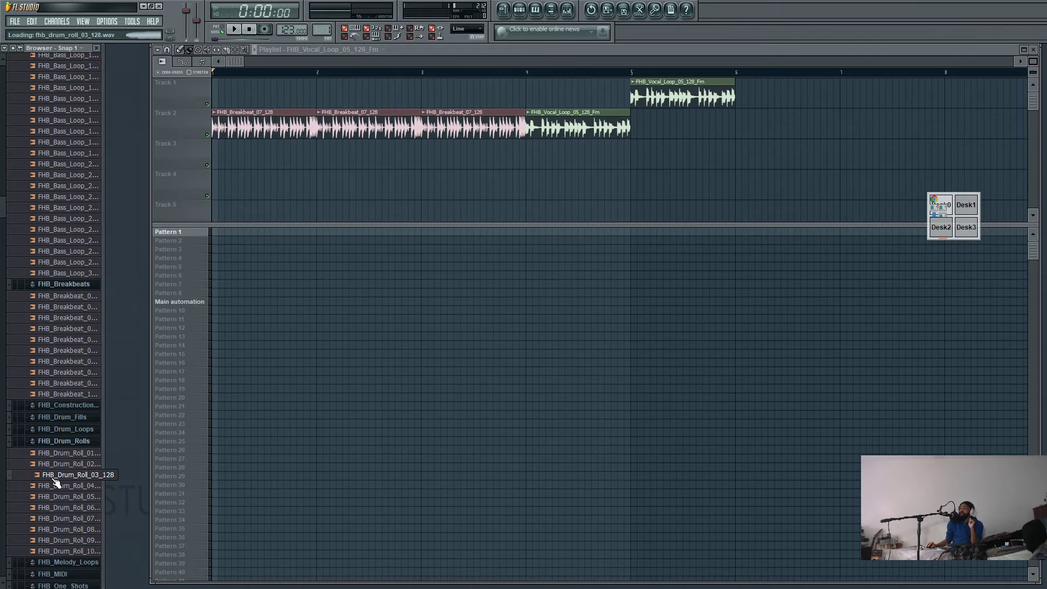
{"action": "left_click", "coordinate": [48, 464]}
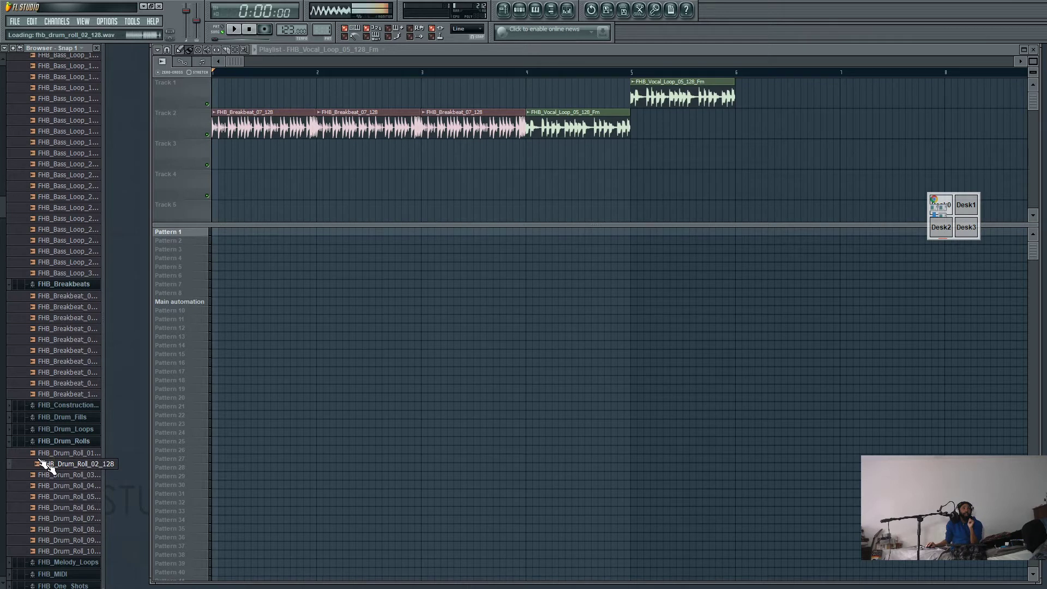
- Audition the first drum roll, then open the FHB_Melody_Loops folder and audition one of its loops
{"action": "left_click", "coordinate": [53, 455]}
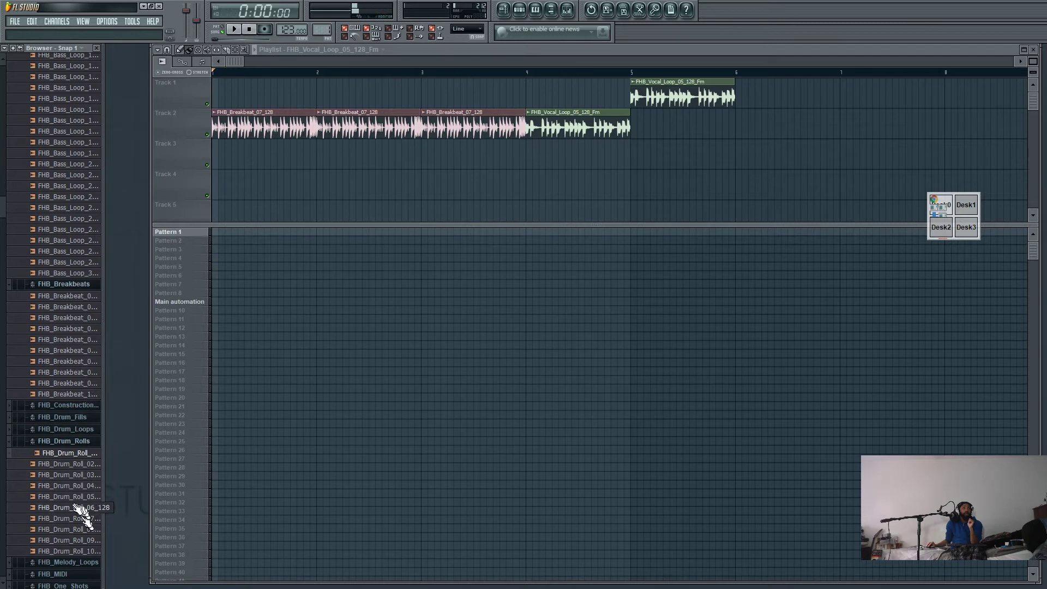
{"action": "left_click", "coordinate": [86, 565]}
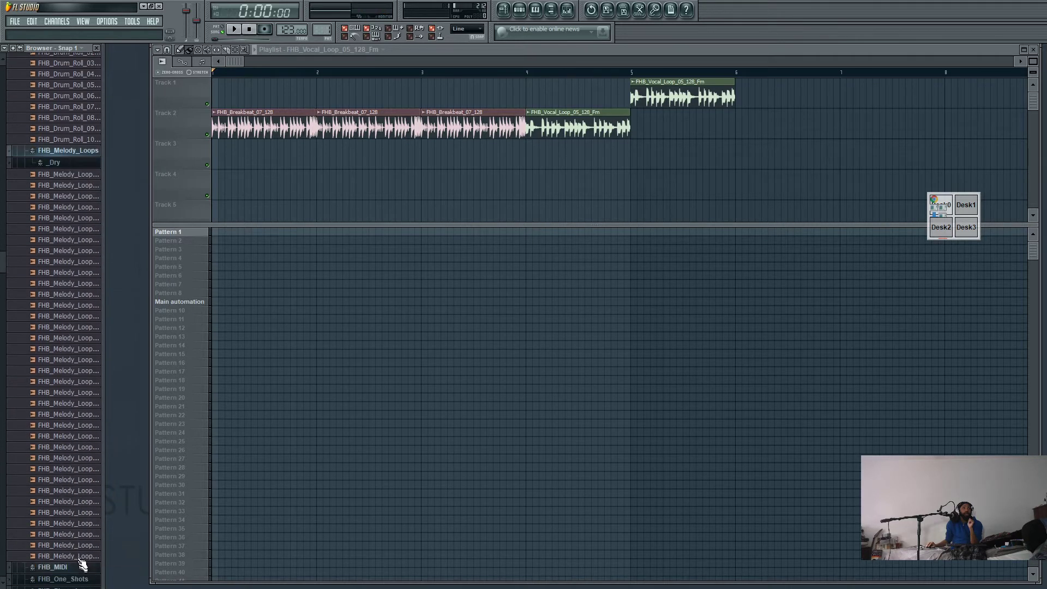
{"action": "left_click", "coordinate": [70, 532]}
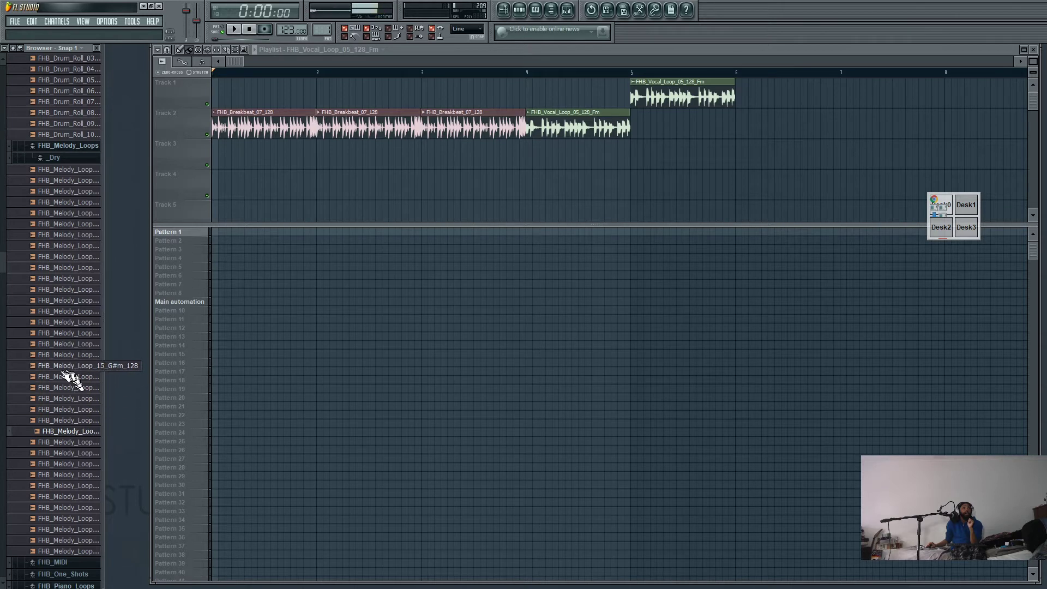
- Audition several bass loops, working upward from FHB_Bass_Loop_22_D#m_128 to FHB_Bass_Loop_14_Bm_128
{"action": "scroll", "coordinate": [70, 375], "scroll_direction": "up", "scroll_amount": 5}
{"action": "scroll", "coordinate": [68, 376], "scroll_direction": "up", "scroll_amount": 7}
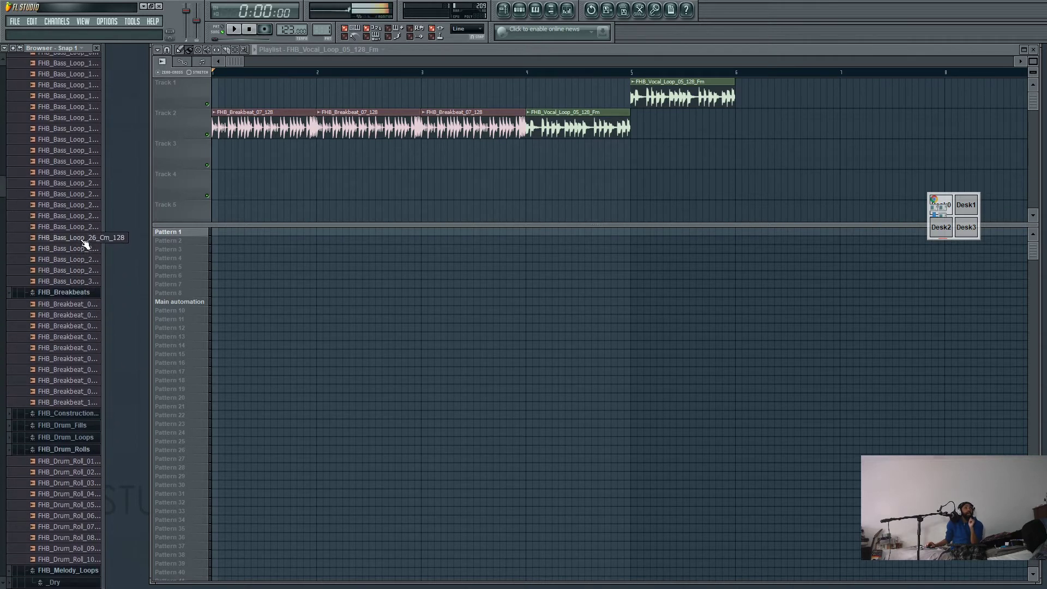
{"action": "left_click", "coordinate": [64, 198]}
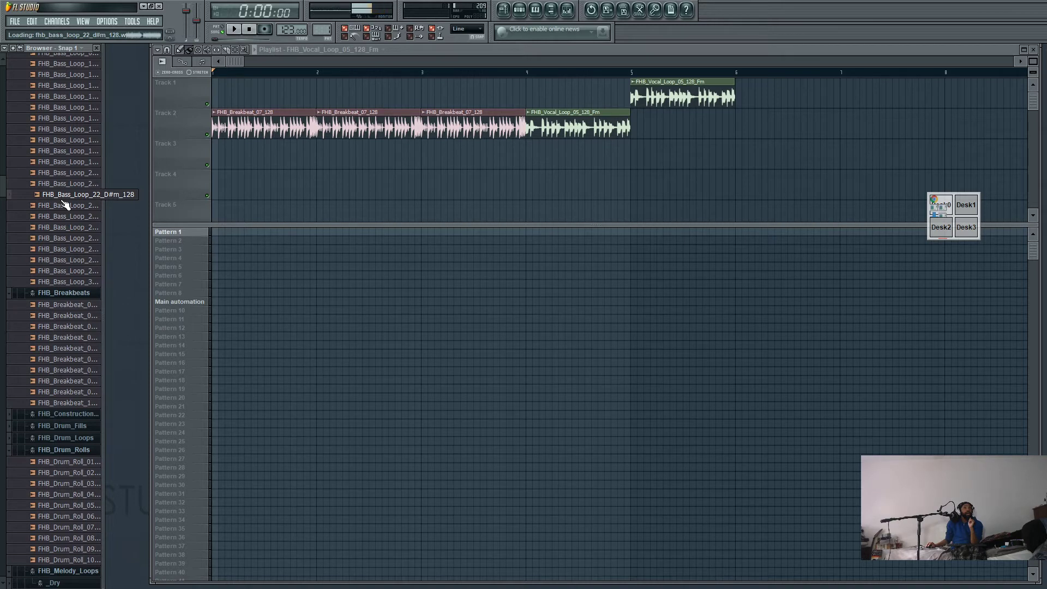
{"action": "left_click", "coordinate": [56, 174]}
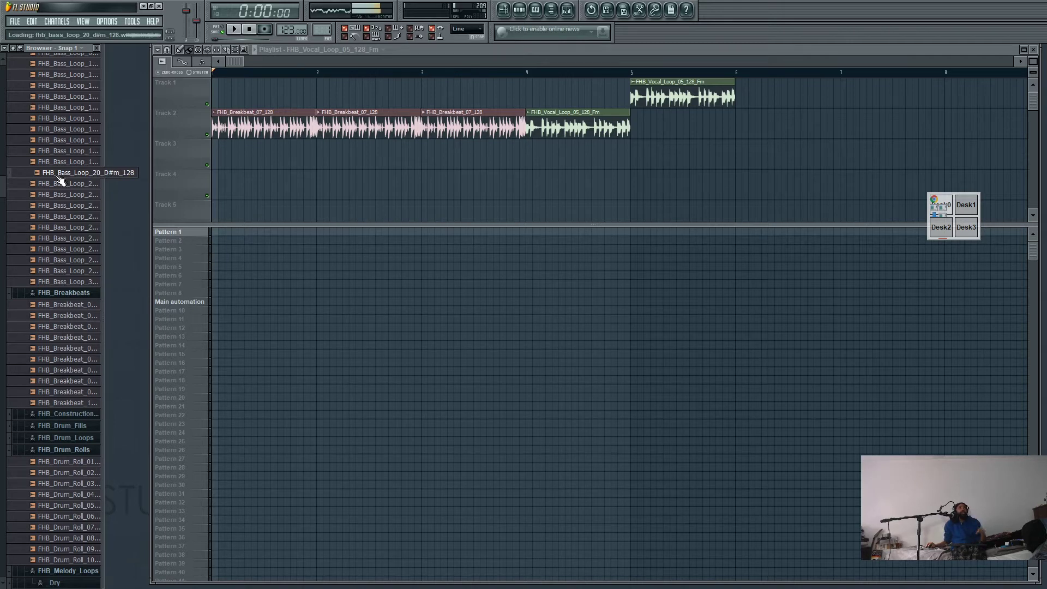
{"action": "left_click", "coordinate": [62, 162]}
{"action": "left_click", "coordinate": [62, 151]}
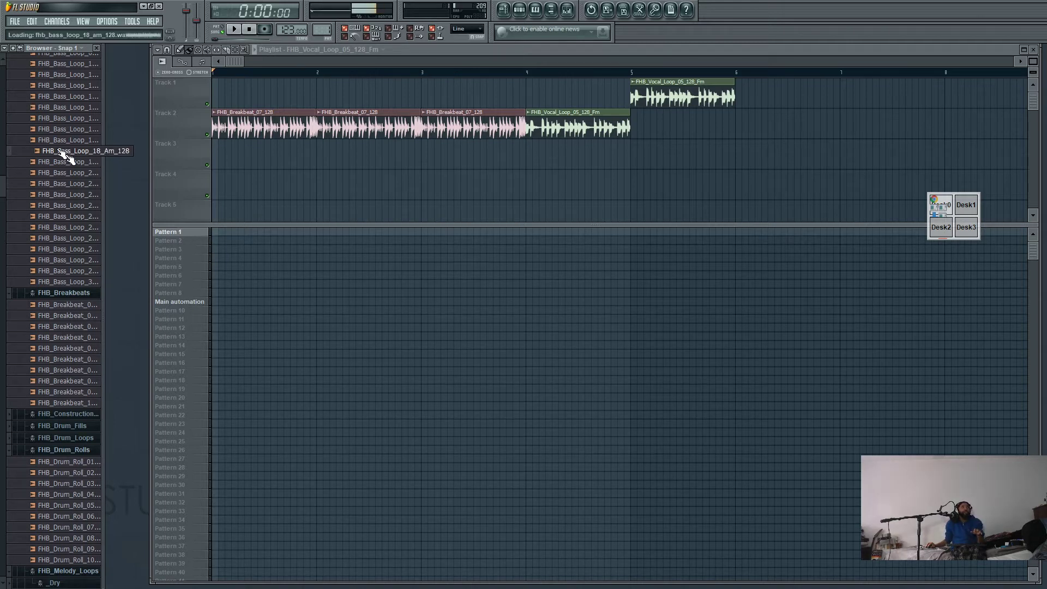
{"action": "left_click", "coordinate": [68, 144]}
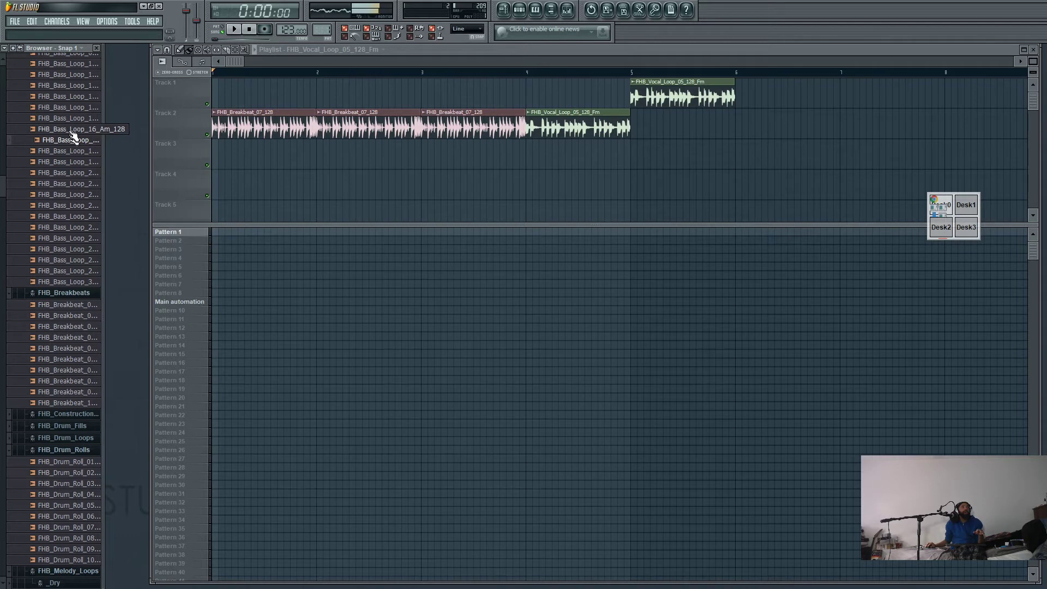
{"action": "left_click", "coordinate": [72, 130]}
{"action": "left_click", "coordinate": [67, 110]}
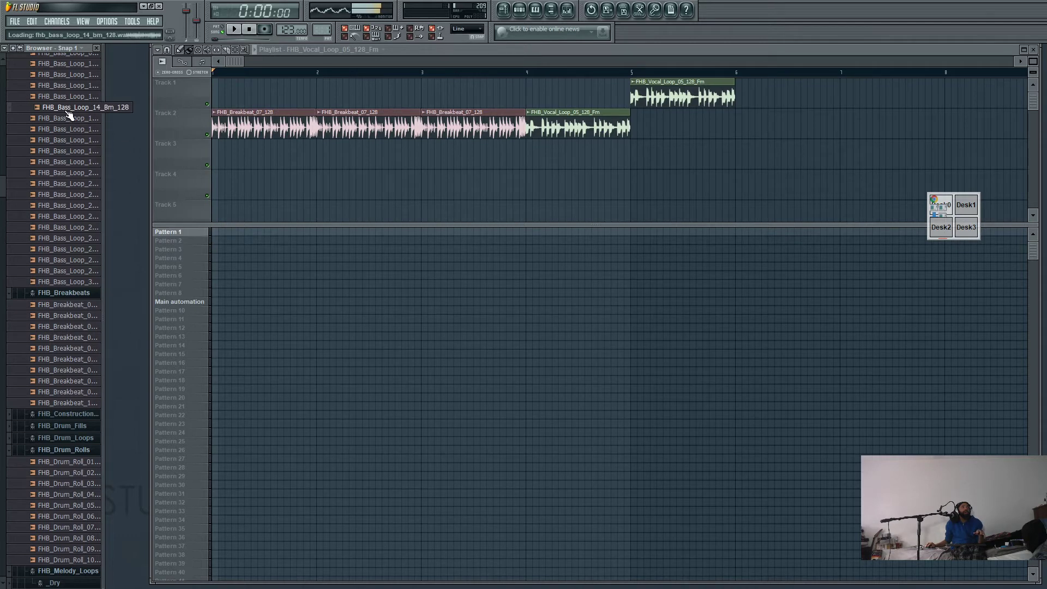
- Audition the single-digit bass loops in descending order, from loop 08 to loop 02
{"action": "scroll", "coordinate": [66, 125], "scroll_direction": "up", "scroll_amount": 3}
{"action": "left_click", "coordinate": [62, 142]}
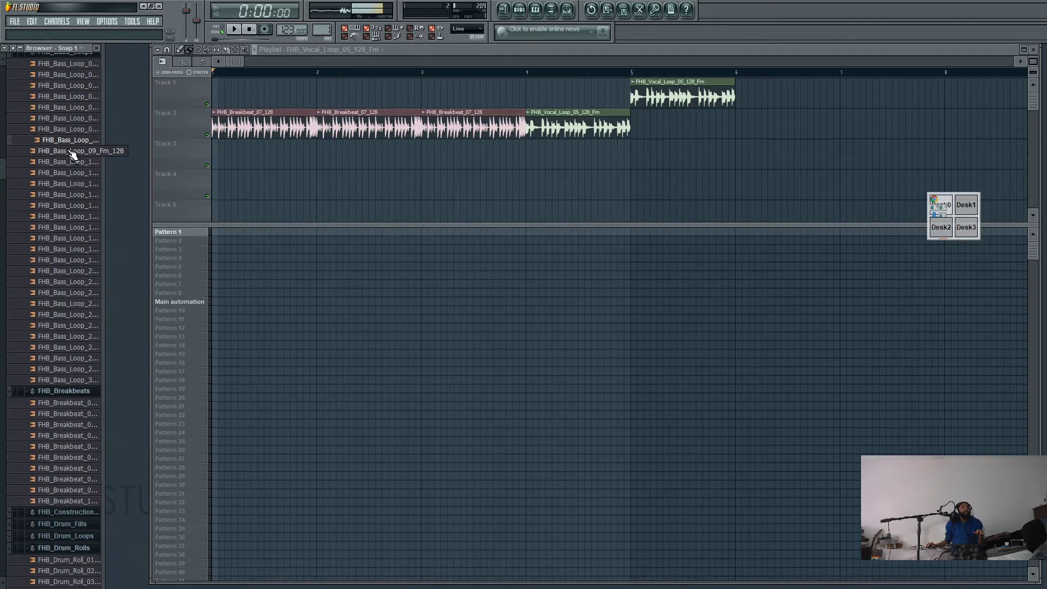
{"action": "left_click", "coordinate": [68, 131]}
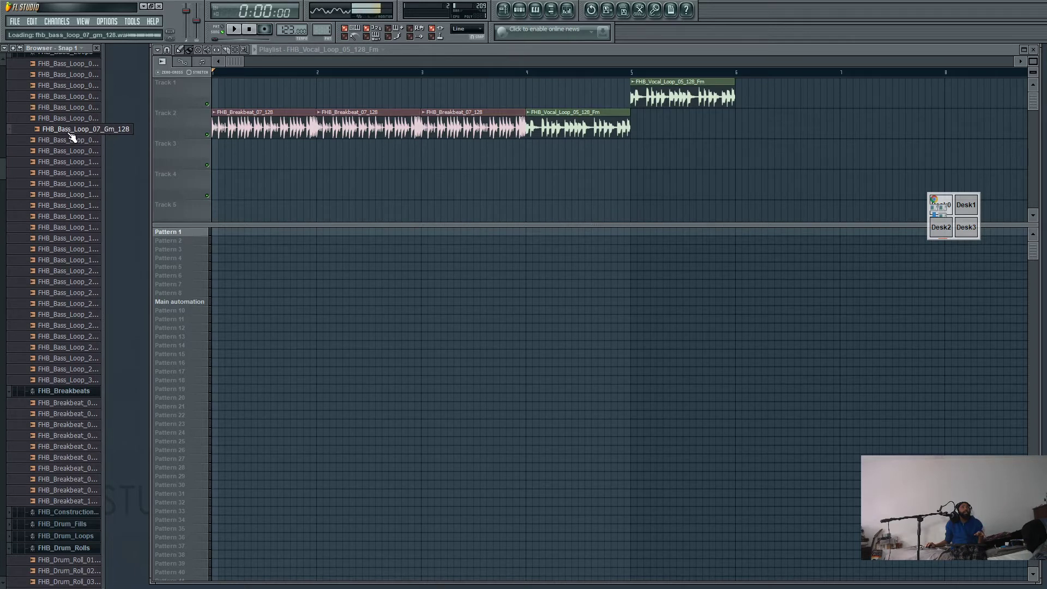
{"action": "left_click", "coordinate": [68, 122]}
{"action": "left_click", "coordinate": [66, 108]}
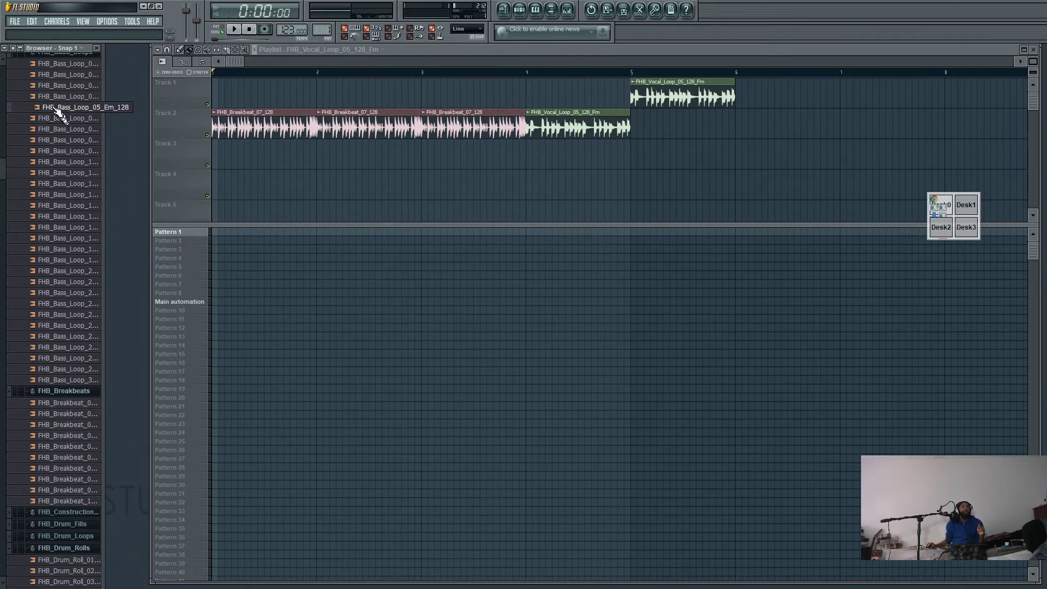
{"action": "left_click", "coordinate": [61, 86]}
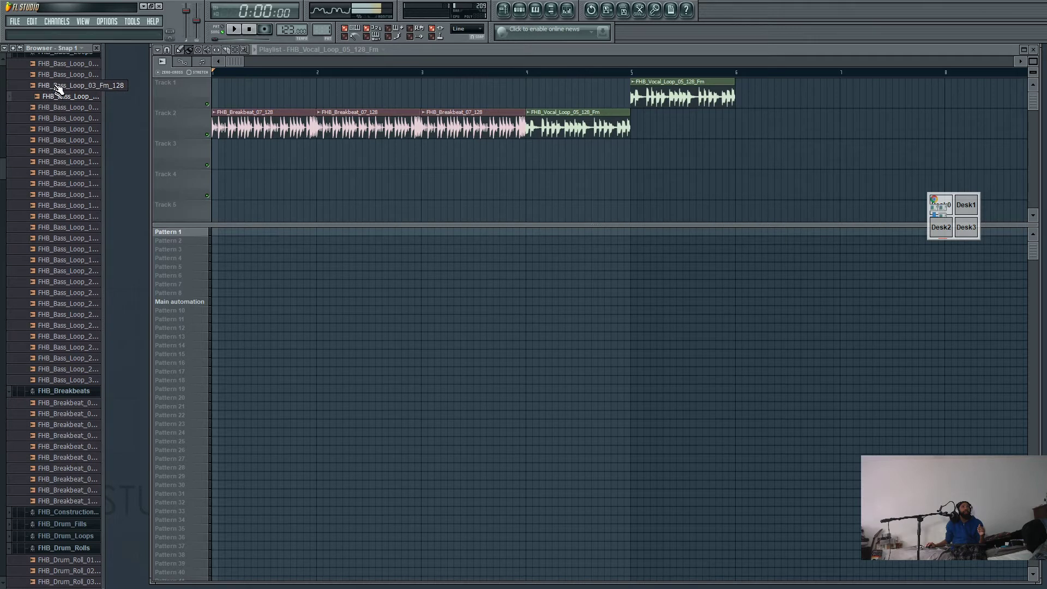
{"action": "left_click", "coordinate": [64, 76]}
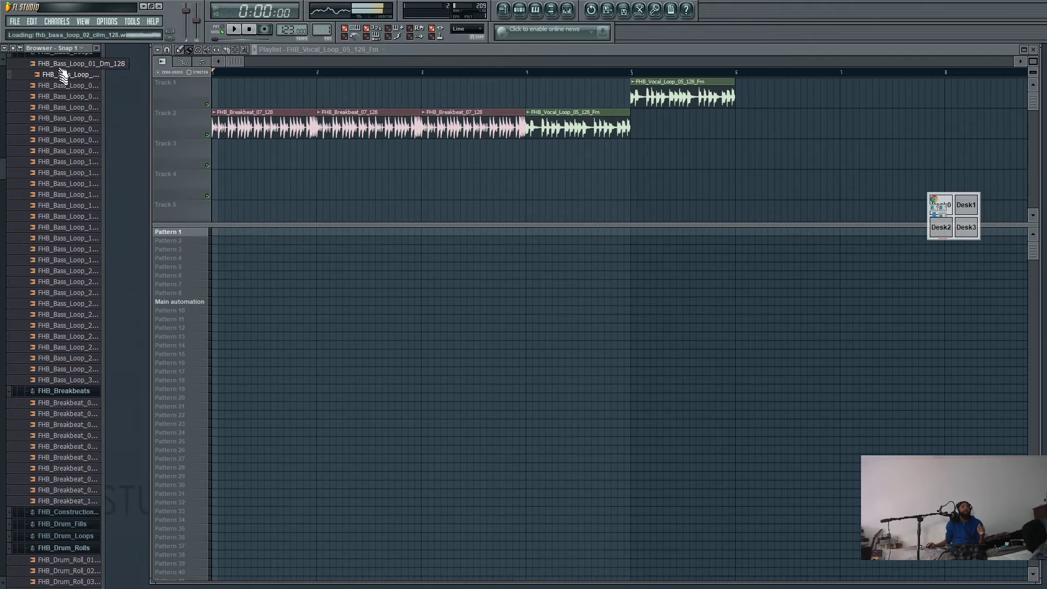
- Audition FHB_Bass_Loop_01_Dm_128 and place it on Track 3 at bar 2
{"action": "left_click", "coordinate": [62, 65]}
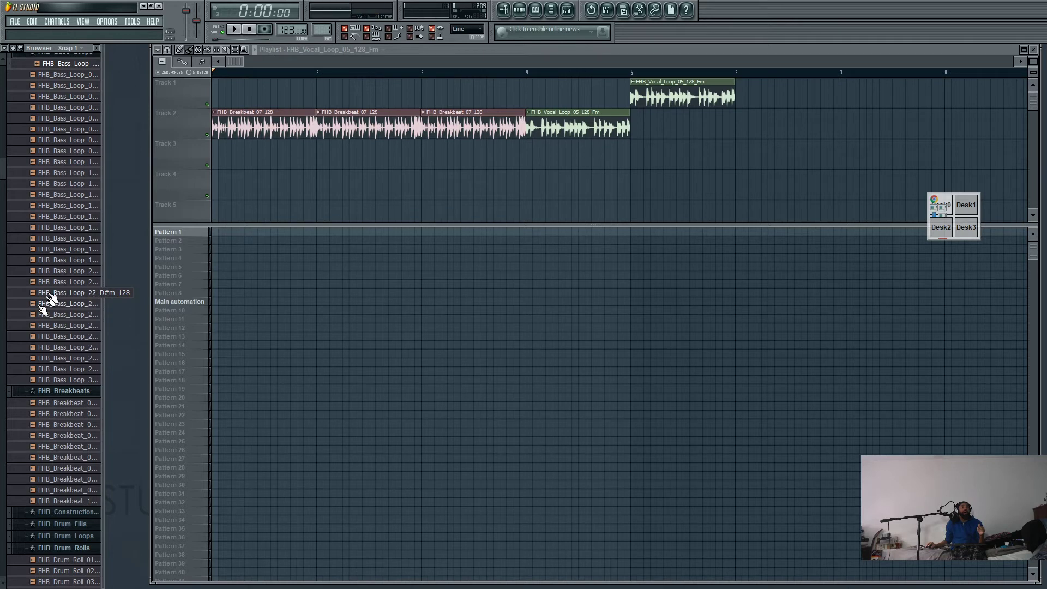
{"action": "left_click", "coordinate": [58, 66]}
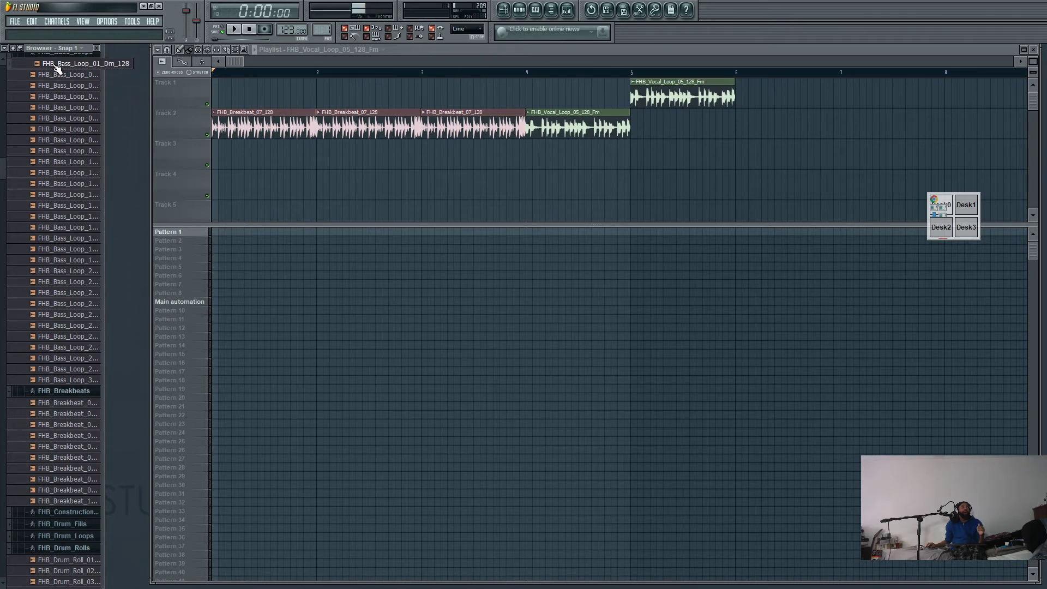
{"action": "left_click_drag", "start_coordinate": [57, 68], "coordinate": [319, 157]}
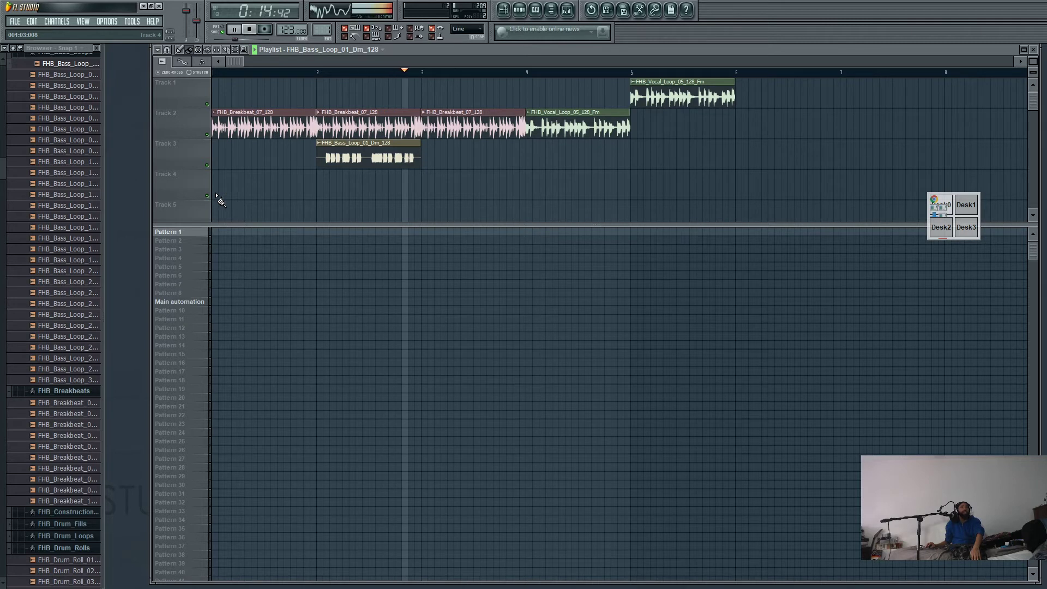
- Replace the vocal clip at bar 4 of Track 2 with an FHB_Breakbeat_07_128 clip and move the Track 1 vocal clip to bar 7
{"action": "right_click", "coordinate": [580, 113]}
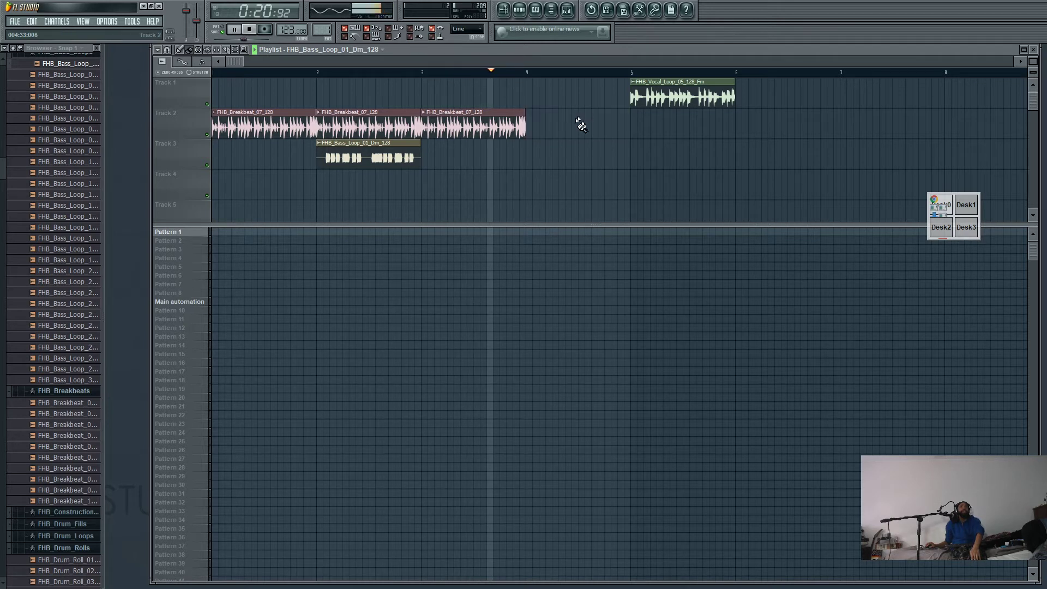
{"action": "left_click", "coordinate": [442, 110]}
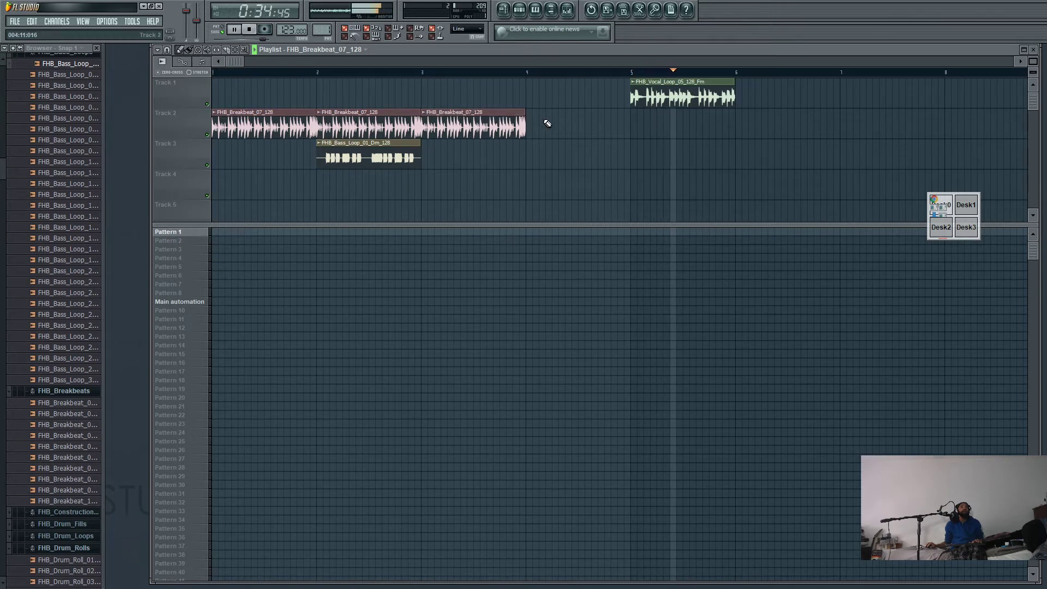
{"action": "mouse_move", "coordinate": [287, 112]}
{"action": "left_mouse_down"}
{"action": "mouse_move", "coordinate": [349, 109]}
{"action": "mouse_move", "coordinate": [287, 109]}
{"action": "left_mouse_up"}
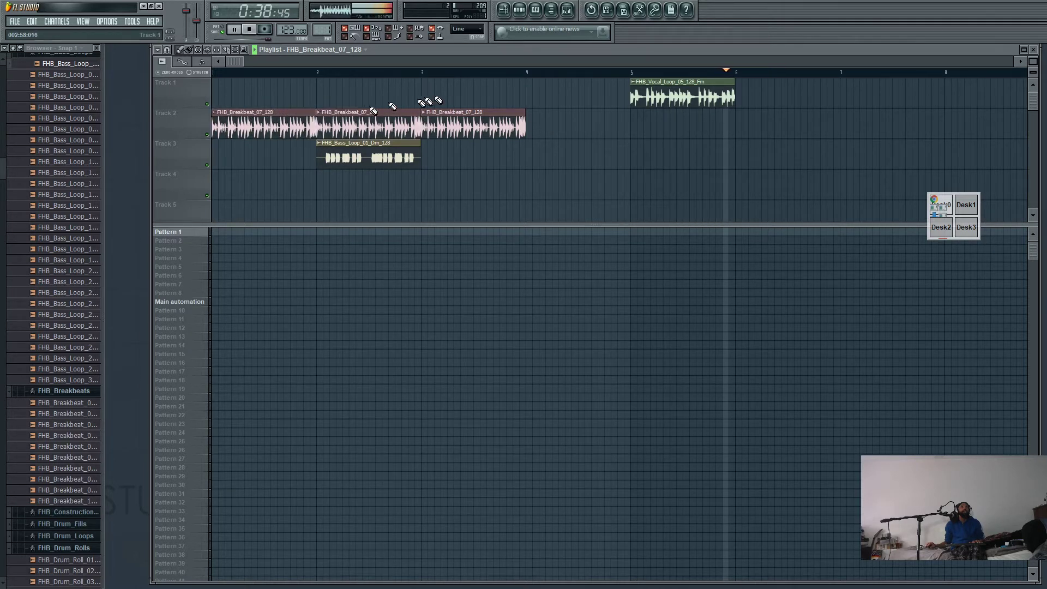
{"action": "right_click", "coordinate": [478, 112]}
{"action": "left_click", "coordinate": [422, 114]}
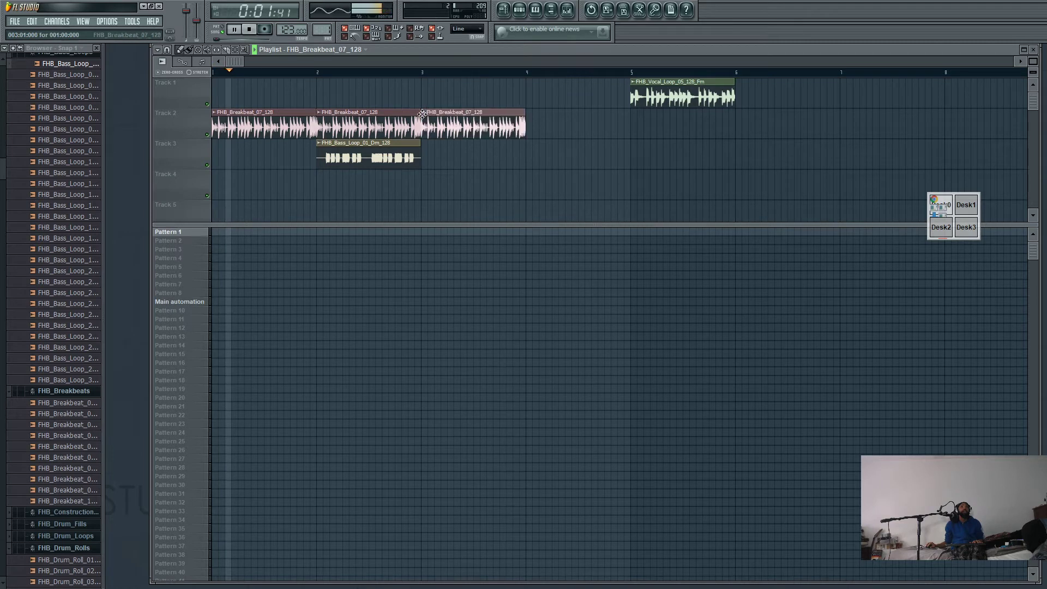
{"action": "left_click", "coordinate": [532, 118]}
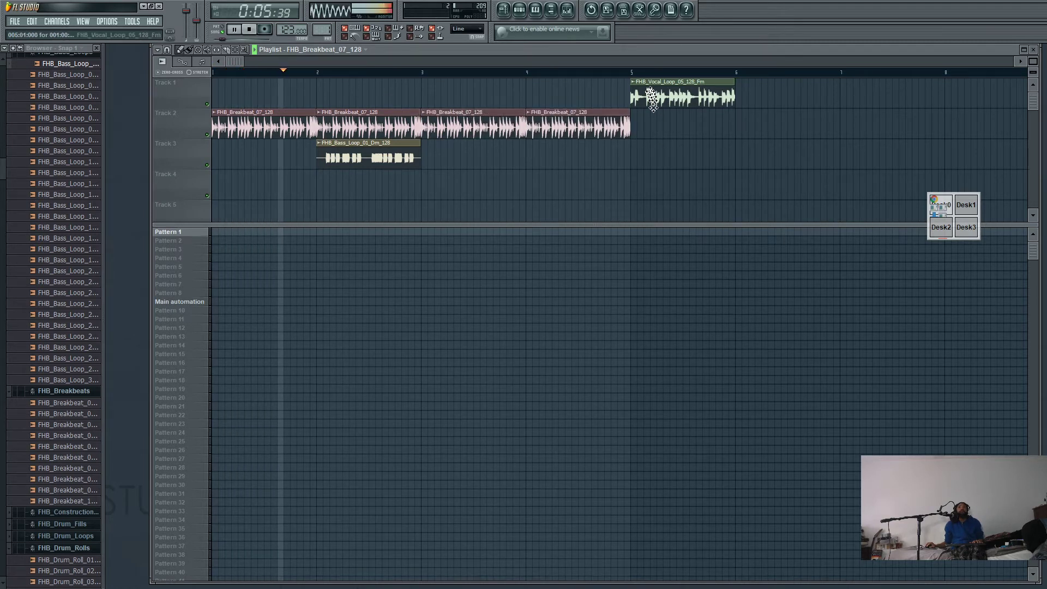
{"action": "left_click_drag", "start_coordinate": [652, 99], "coordinate": [850, 90]}
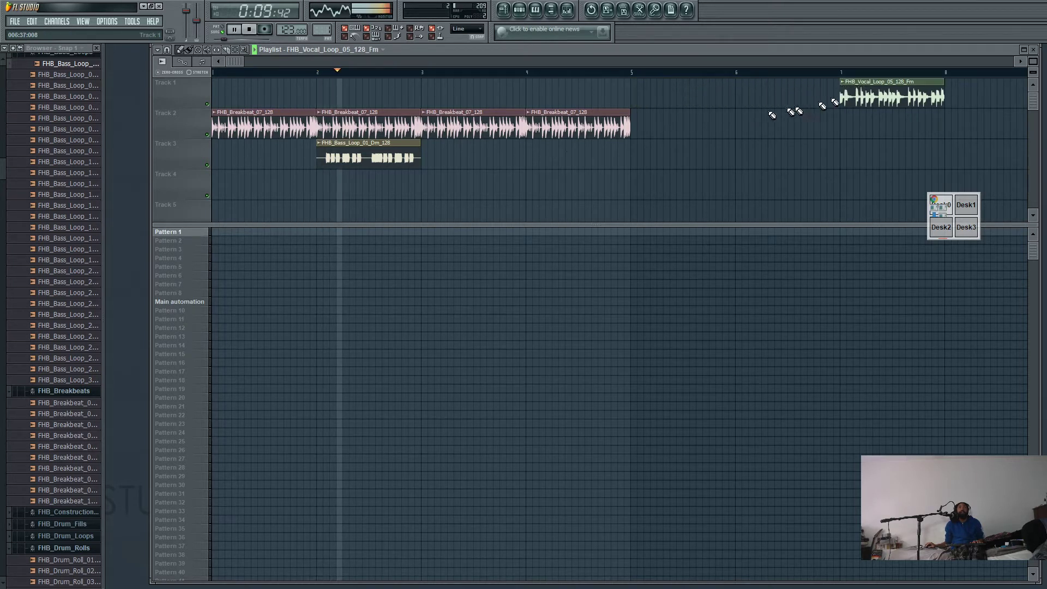
{"action": "left_click", "coordinate": [433, 148]}
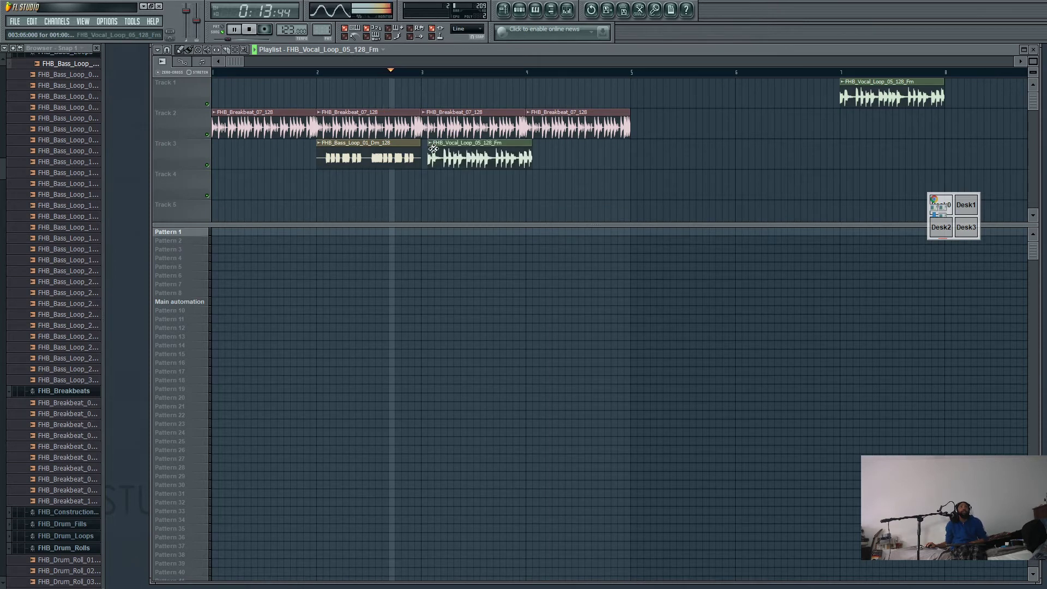
{"action": "right_click", "coordinate": [433, 146]}
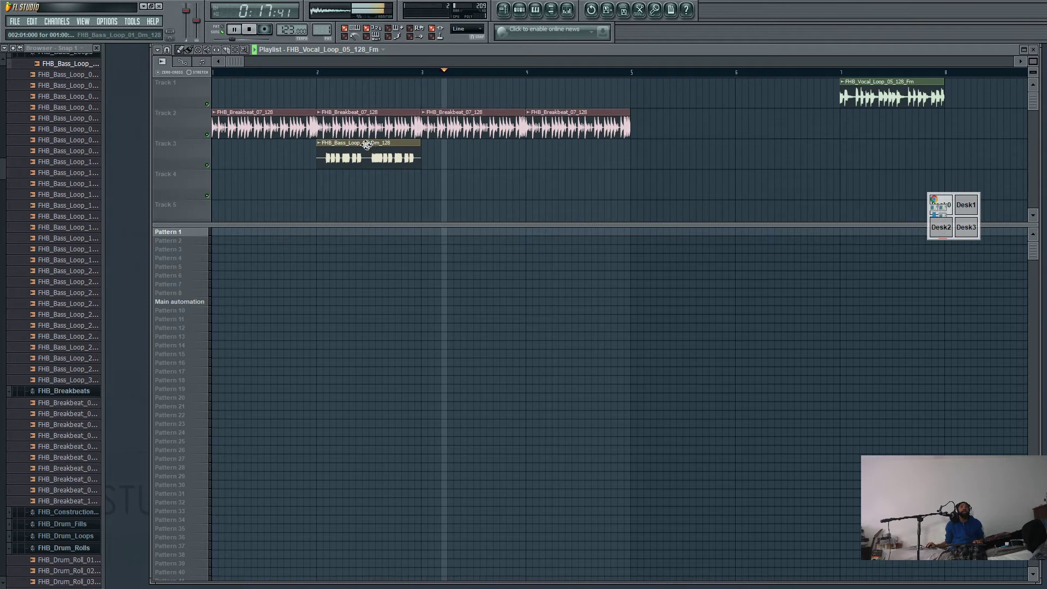
{"action": "right_click", "coordinate": [319, 144]}
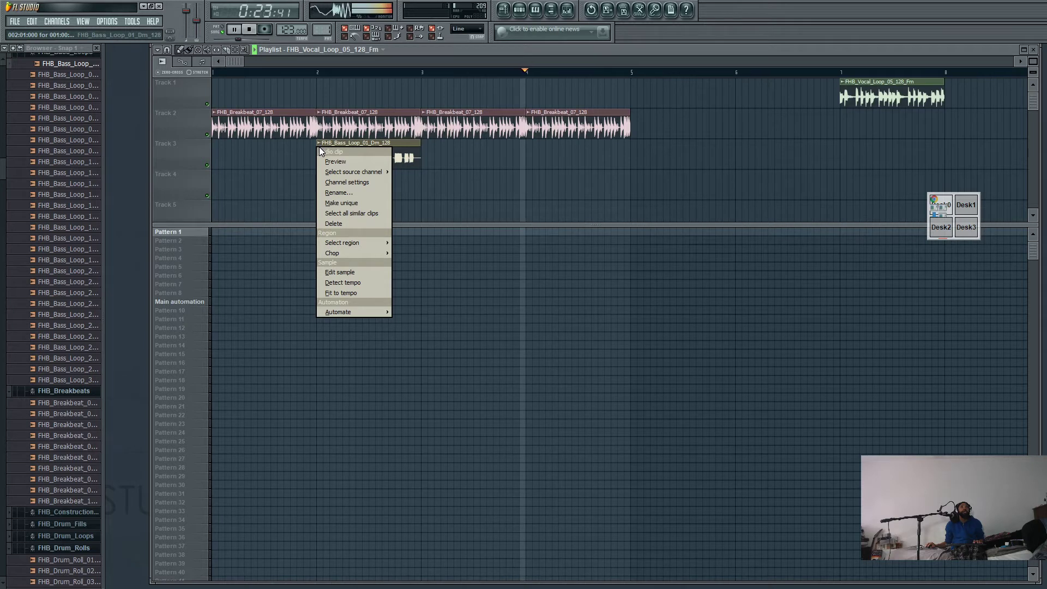
{"action": "left_click", "coordinate": [448, 143]}
{"action": "left_click", "coordinate": [456, 157]}
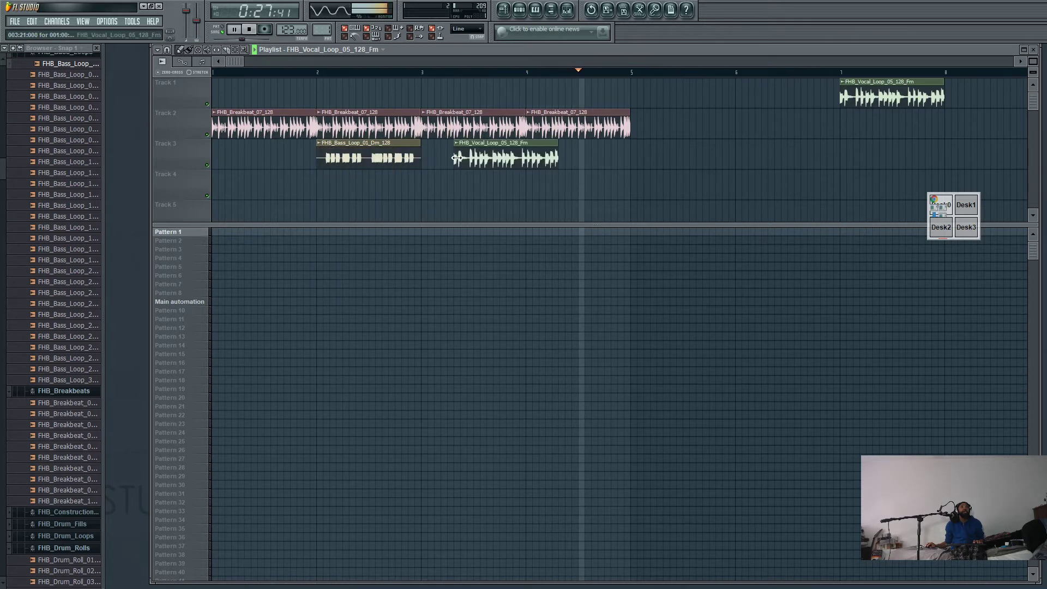
{"action": "right_click", "coordinate": [478, 148]}
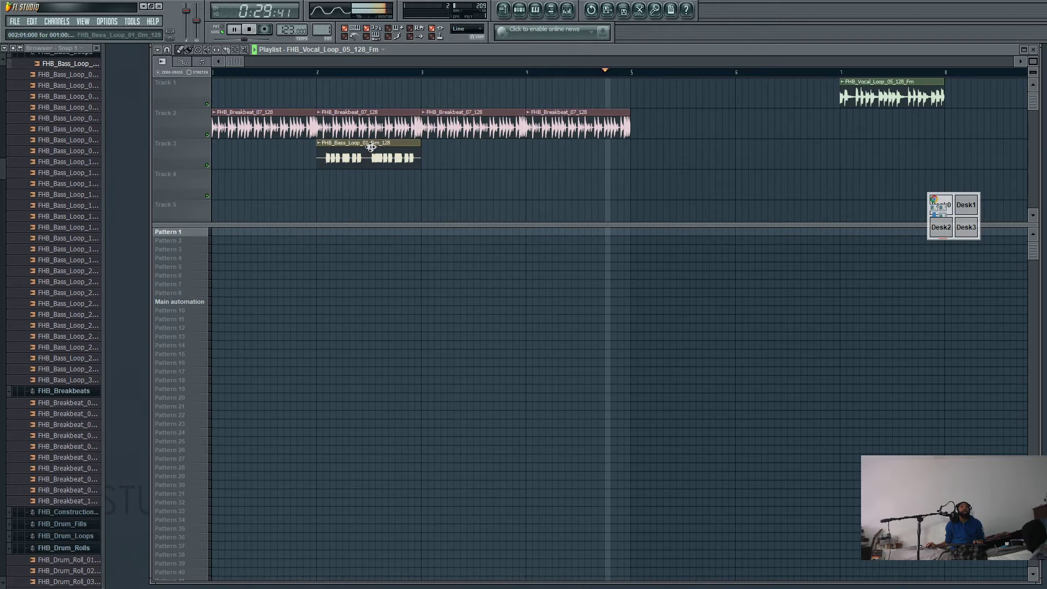
- Delete the bass loop clip at bar 2 of Track 3 and clear the stray vocal clips placed there
{"action": "right_click", "coordinate": [354, 155]}
{"action": "left_click", "coordinate": [327, 152]}
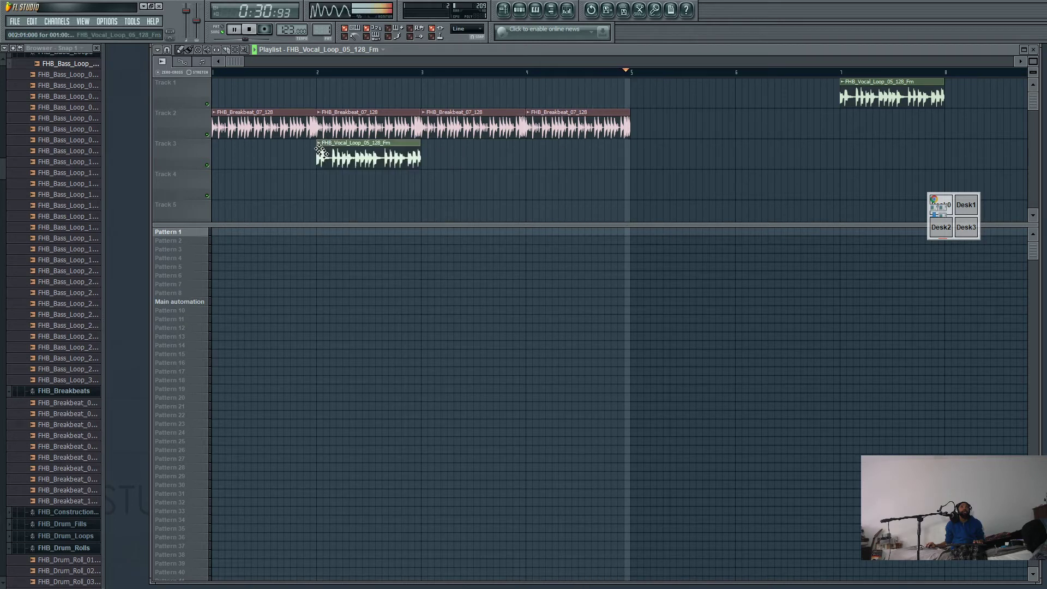
{"action": "right_click", "coordinate": [352, 154]}
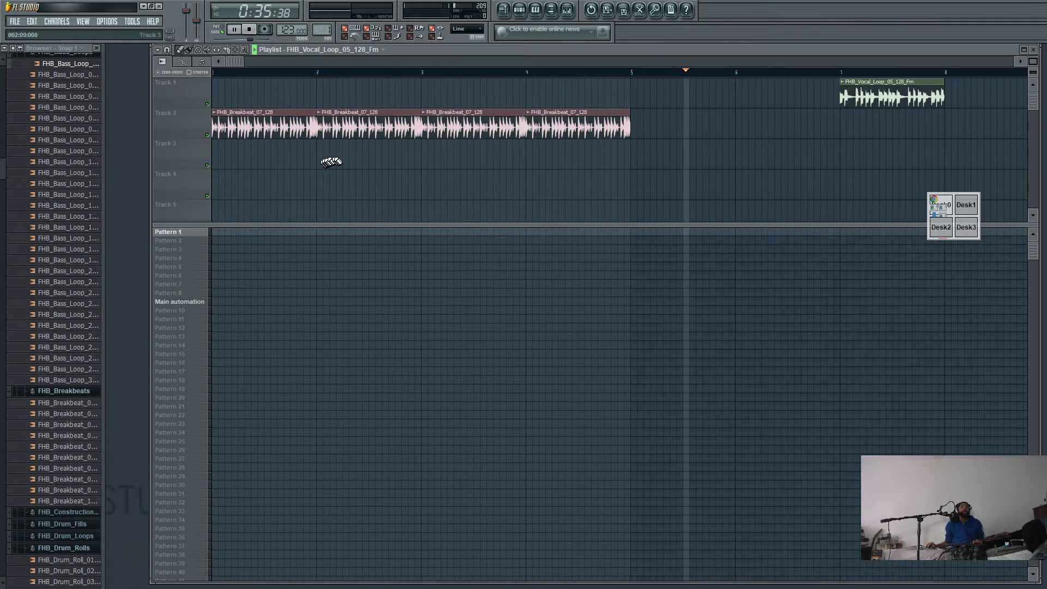
{"action": "left_click", "coordinate": [331, 158]}
{"action": "right_click", "coordinate": [350, 152]}
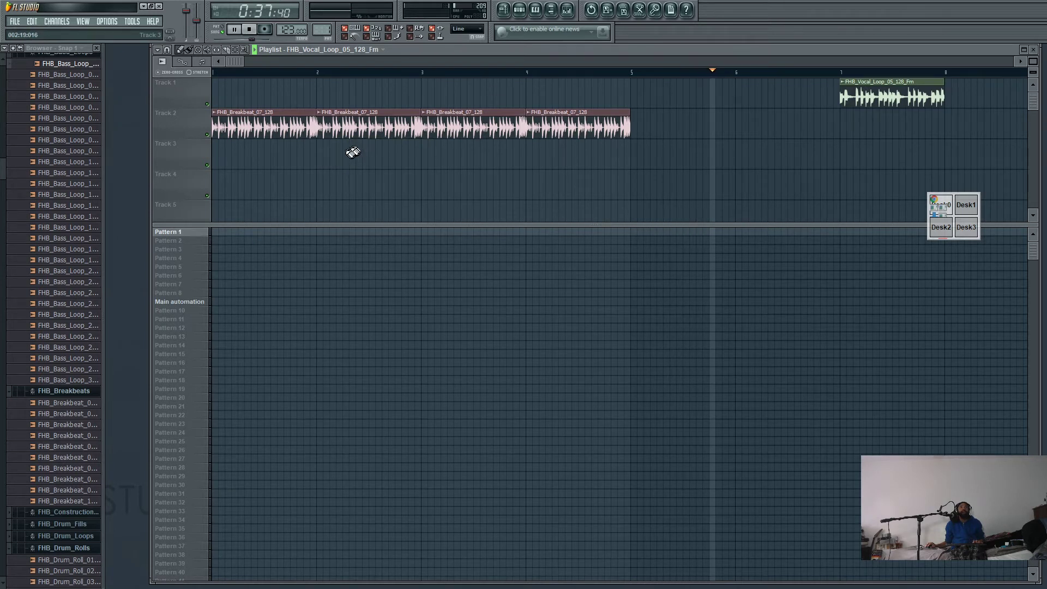
- Place FHB_Bass_Loop_01_Dm_128 on Track 3 at bar 3 and add a second copy at bar 4
{"action": "left_click", "coordinate": [247, 32]}
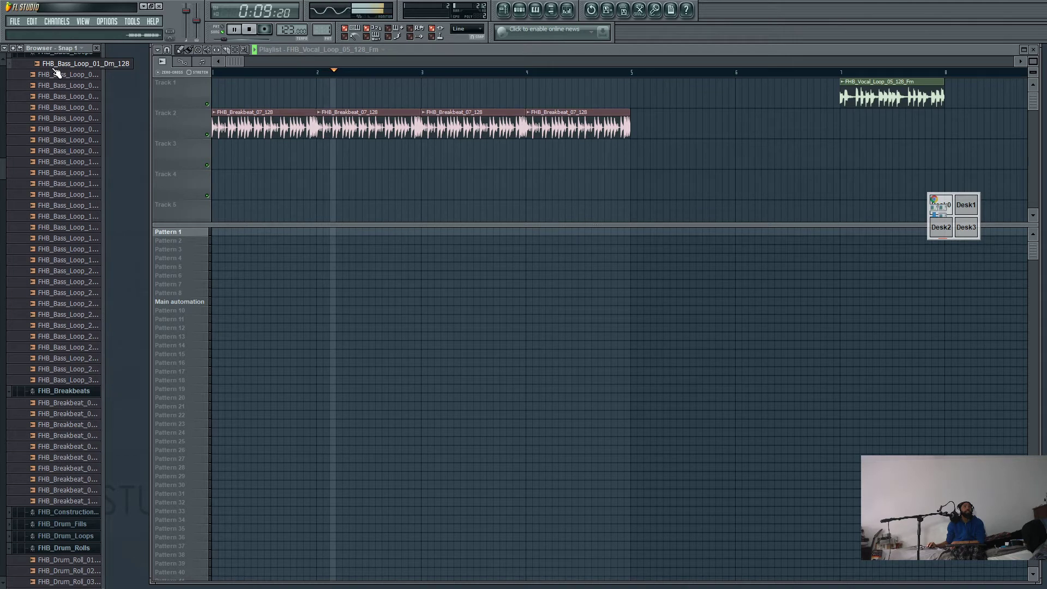
{"action": "left_click_drag", "start_coordinate": [53, 69], "coordinate": [439, 148]}
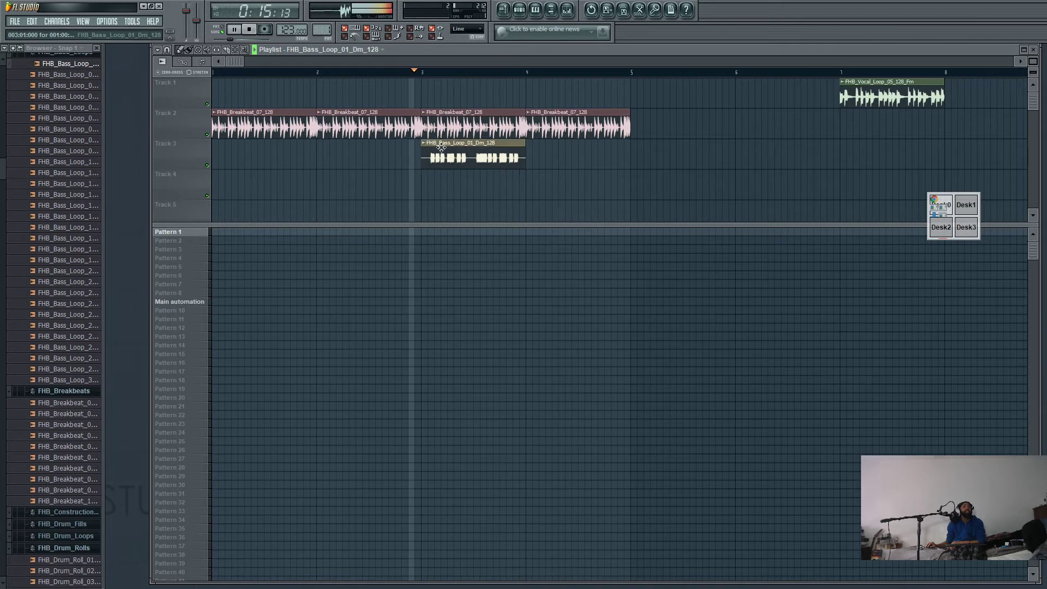
{"action": "left_click", "coordinate": [535, 149]}
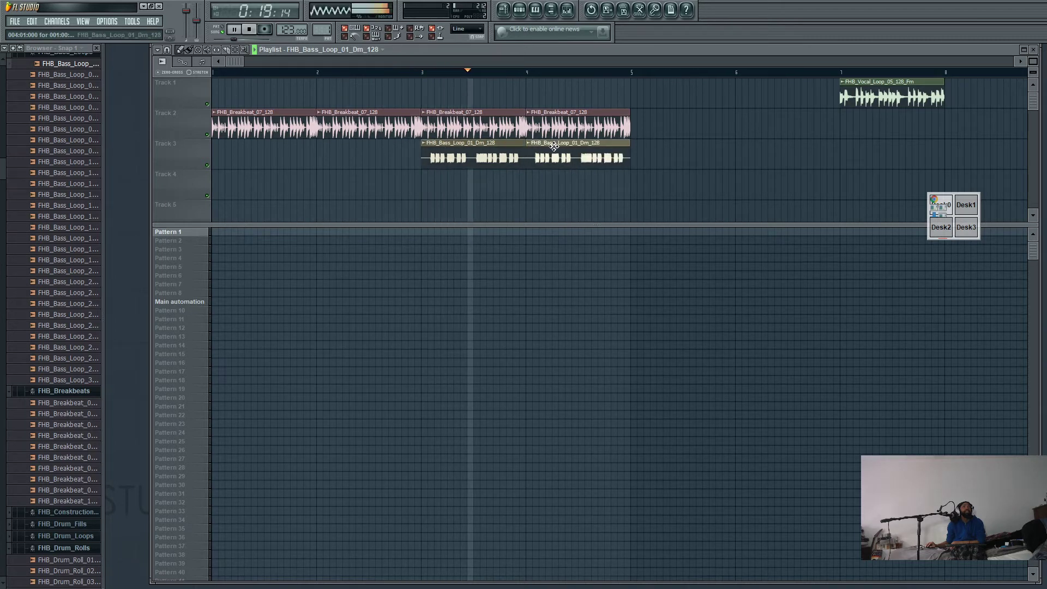
{"action": "left_click_drag", "start_coordinate": [557, 147], "coordinate": [551, 146]}
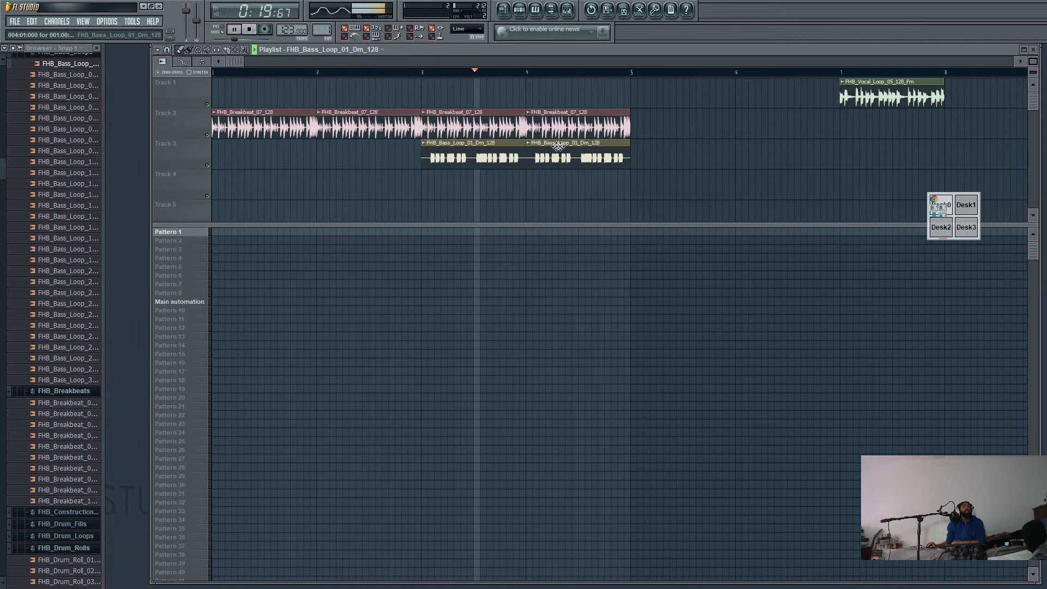
- Add another FHB_Bass_Loop_01_Dm_128 clip at bar 5 of Track 3 and move the Track 1 vocal clip past bar 8
{"action": "left_click", "coordinate": [634, 148]}
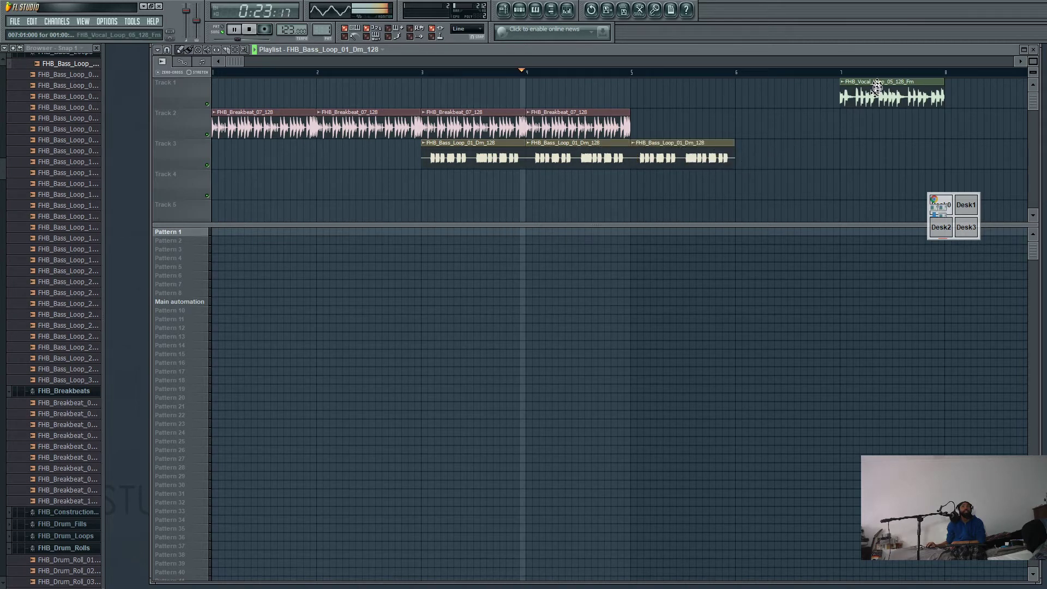
{"action": "left_click_drag", "start_coordinate": [877, 82], "coordinate": [1021, 81]}
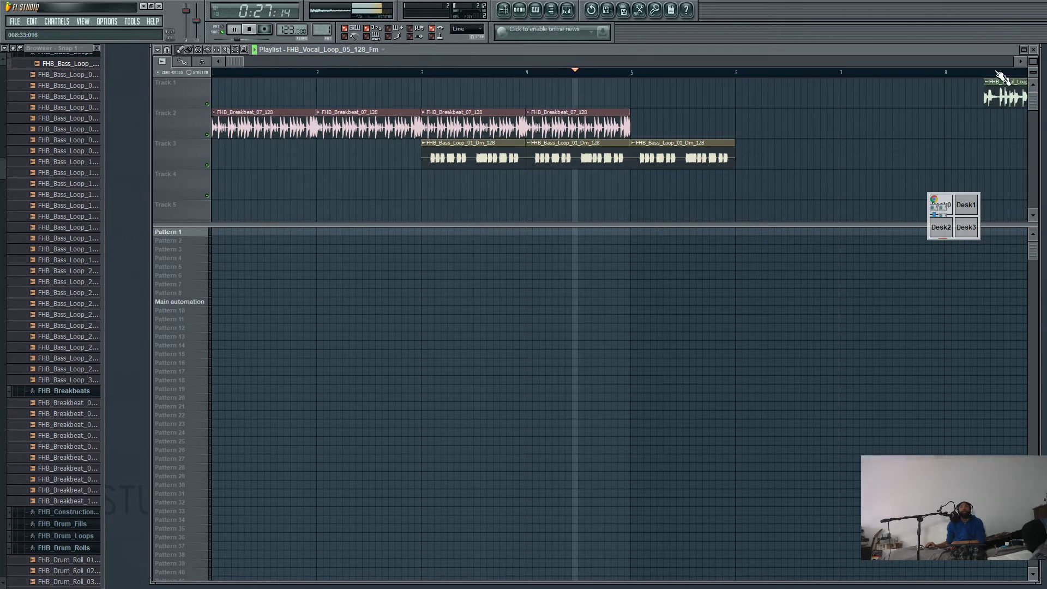
{"action": "scroll", "coordinate": [473, 115], "scroll_direction": "right", "scroll_amount": 4}
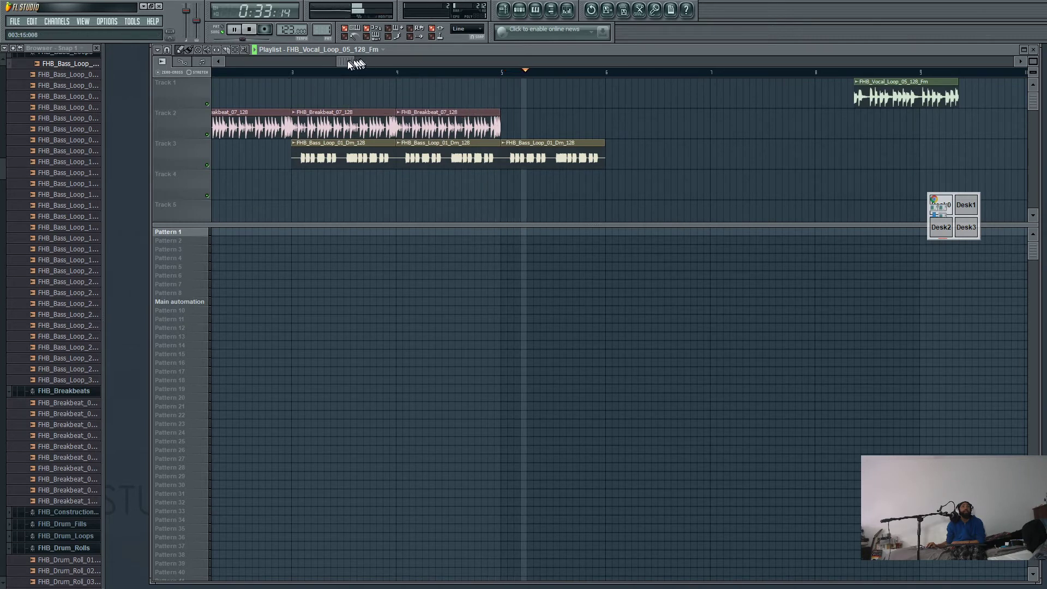
{"action": "left_click_drag", "start_coordinate": [347, 61], "coordinate": [204, 73]}
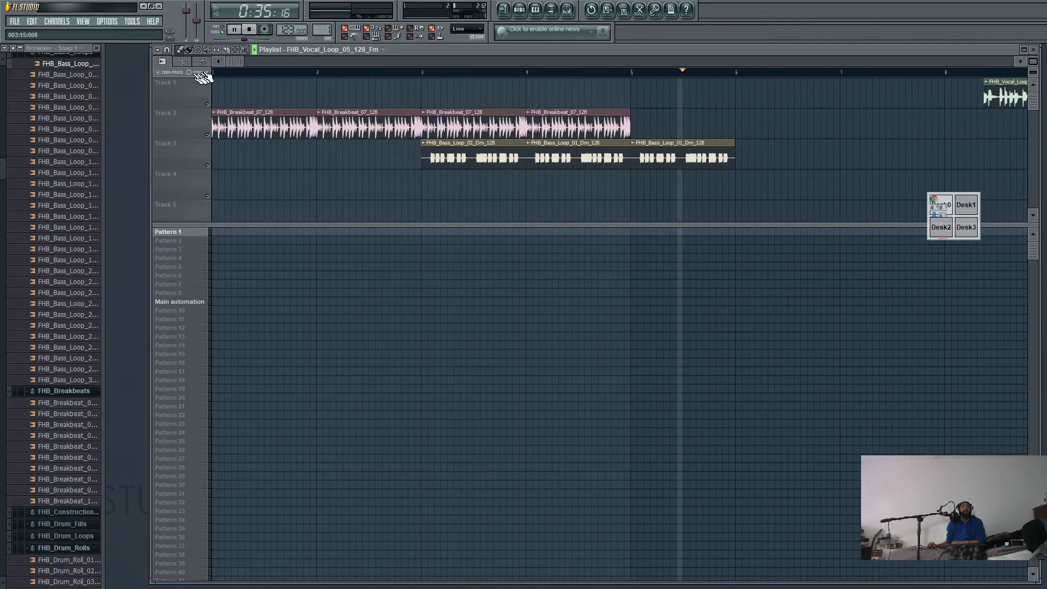
{"action": "left_click", "coordinate": [217, 72]}
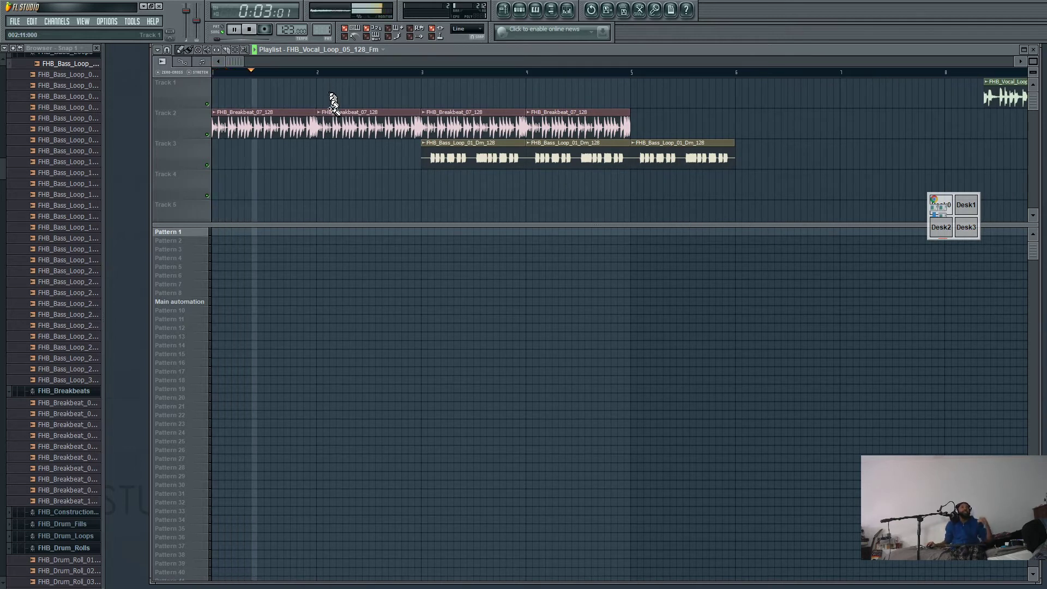
- Audition bass, breakbeat and drum roll samples, and place FHB_Drum_Roll_04_128 on Track 4 starting at bar 1
{"action": "left_click", "coordinate": [70, 226]}
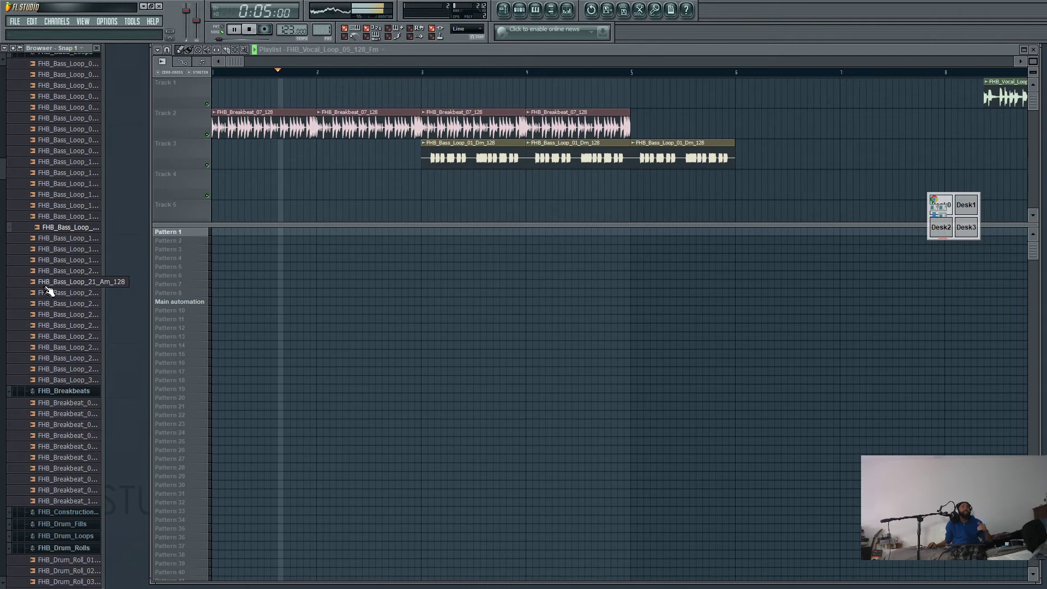
{"action": "scroll", "coordinate": [60, 289], "scroll_direction": "down", "scroll_amount": 6}
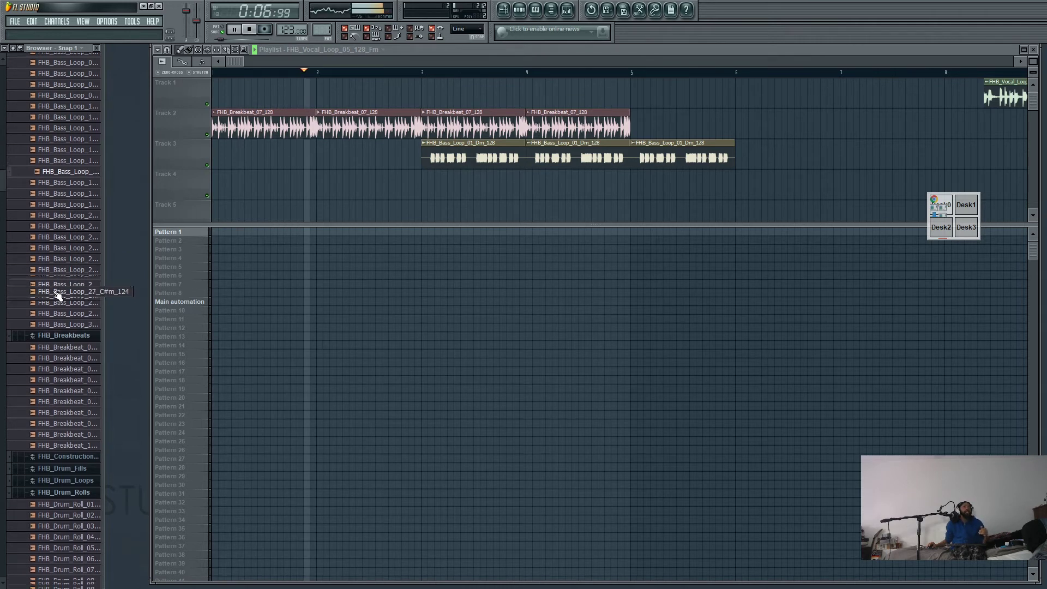
{"action": "left_click", "coordinate": [62, 276]}
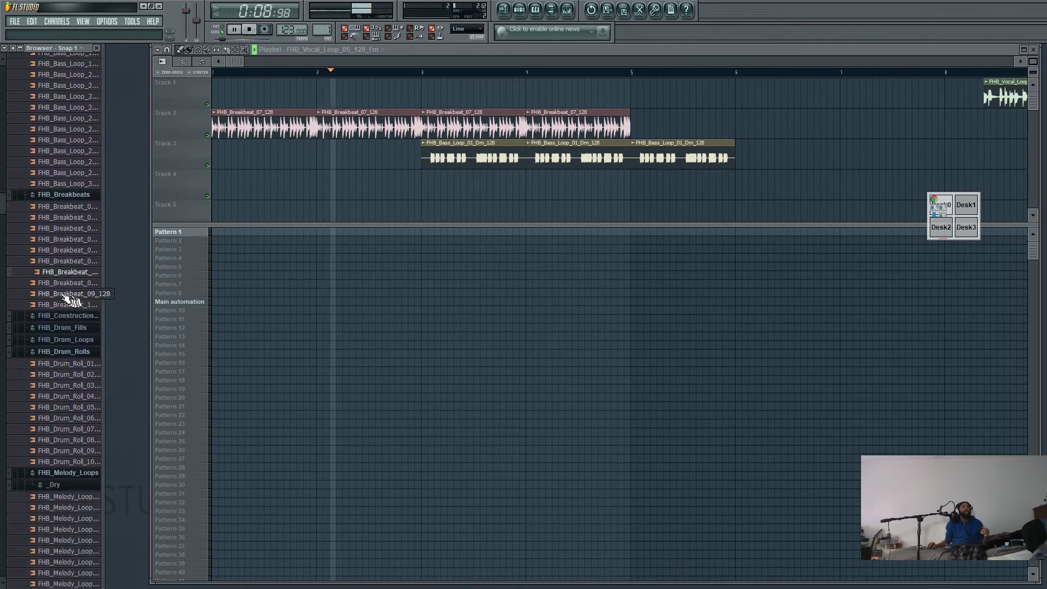
{"action": "left_click", "coordinate": [63, 396]}
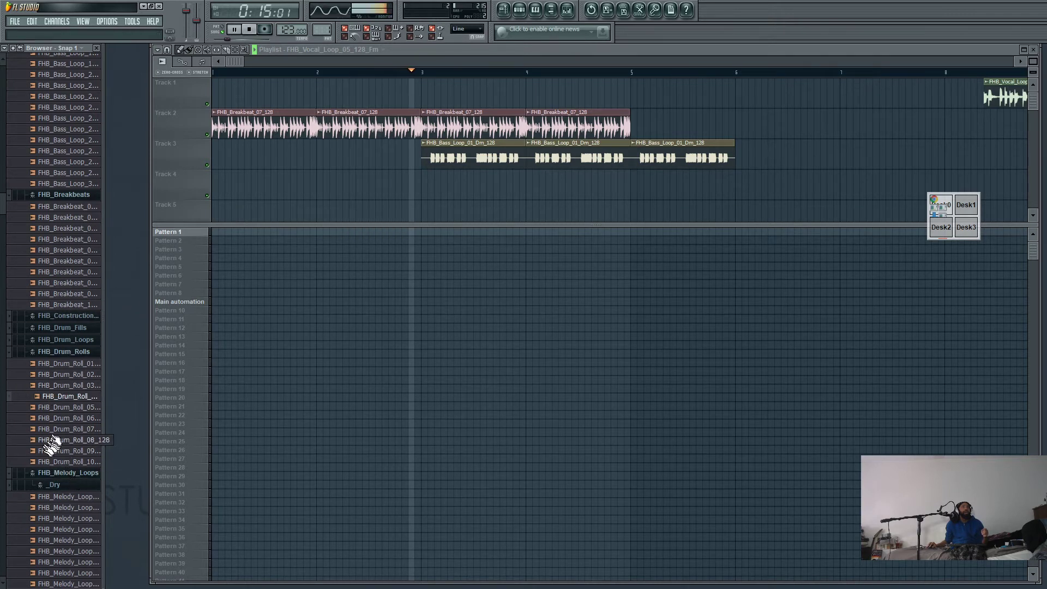
{"action": "left_click_drag", "start_coordinate": [56, 399], "coordinate": [321, 187]}
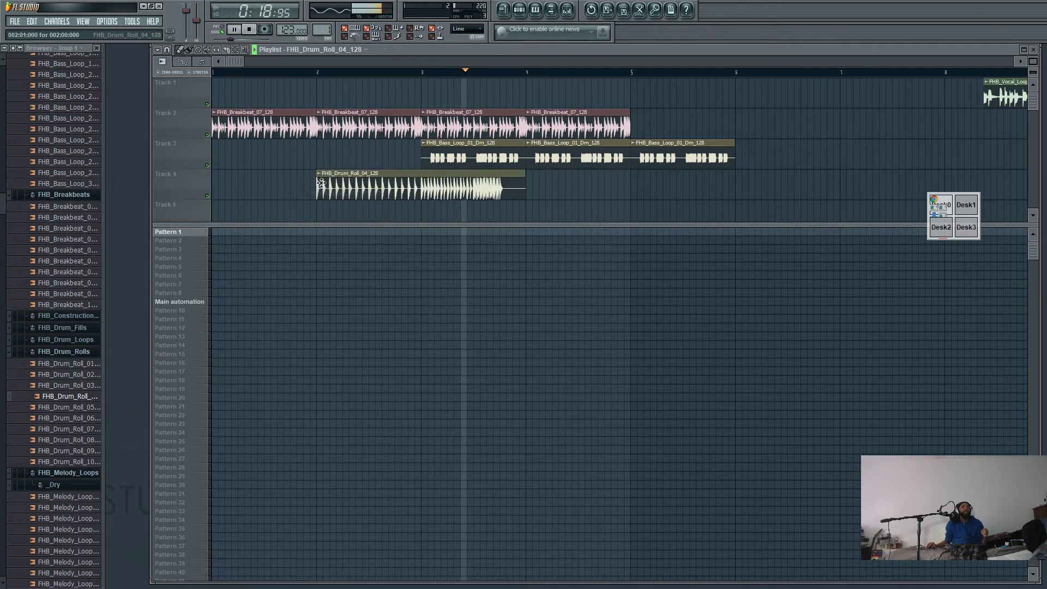
{"action": "left_click_drag", "start_coordinate": [412, 173], "coordinate": [308, 173]}
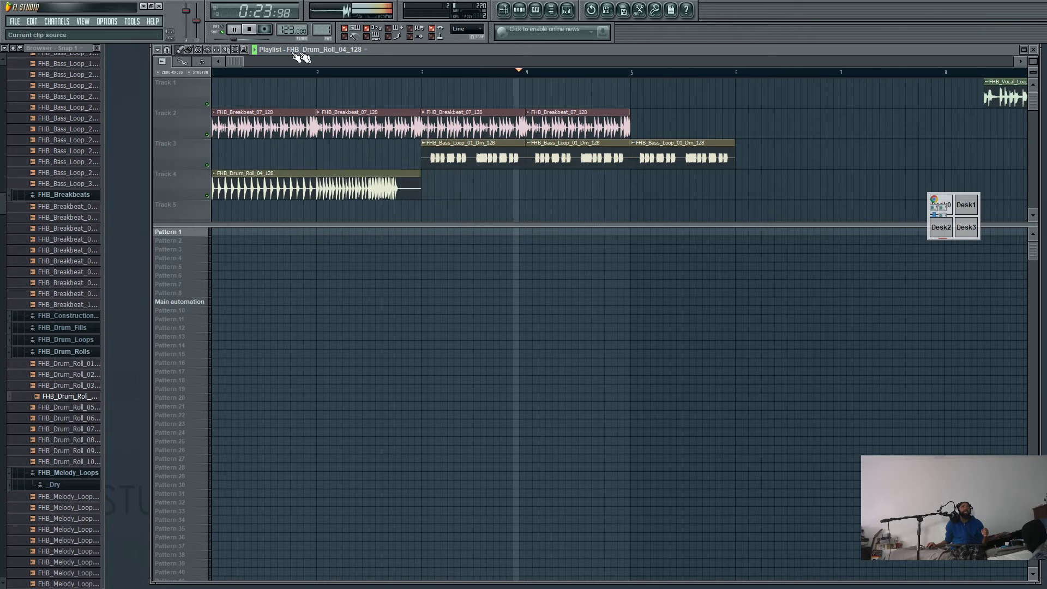
- Play the arrangement from the beginning and move the Track 4 drum roll clip to just after the start of bar 7
{"action": "left_click", "coordinate": [217, 74]}
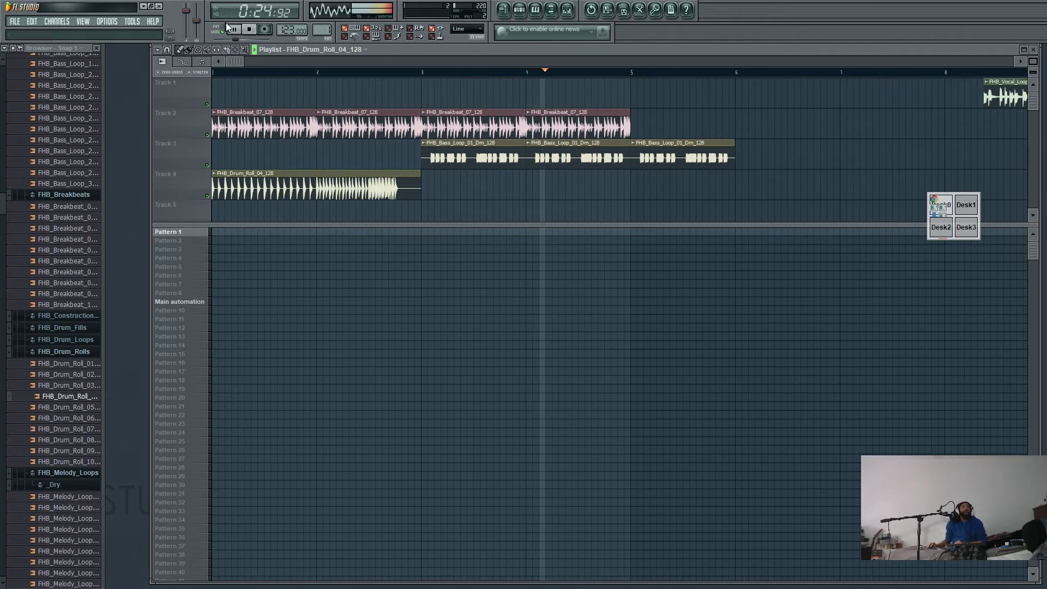
{"action": "left_click", "coordinate": [248, 30]}
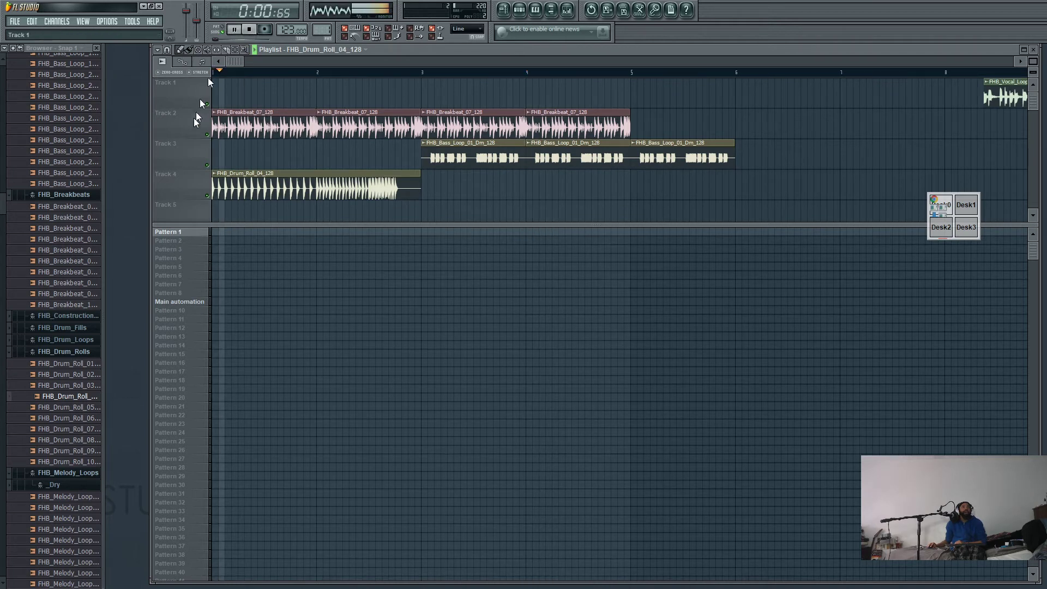
{"action": "scroll", "coordinate": [60, 452], "scroll_direction": "down", "scroll_amount": 1}
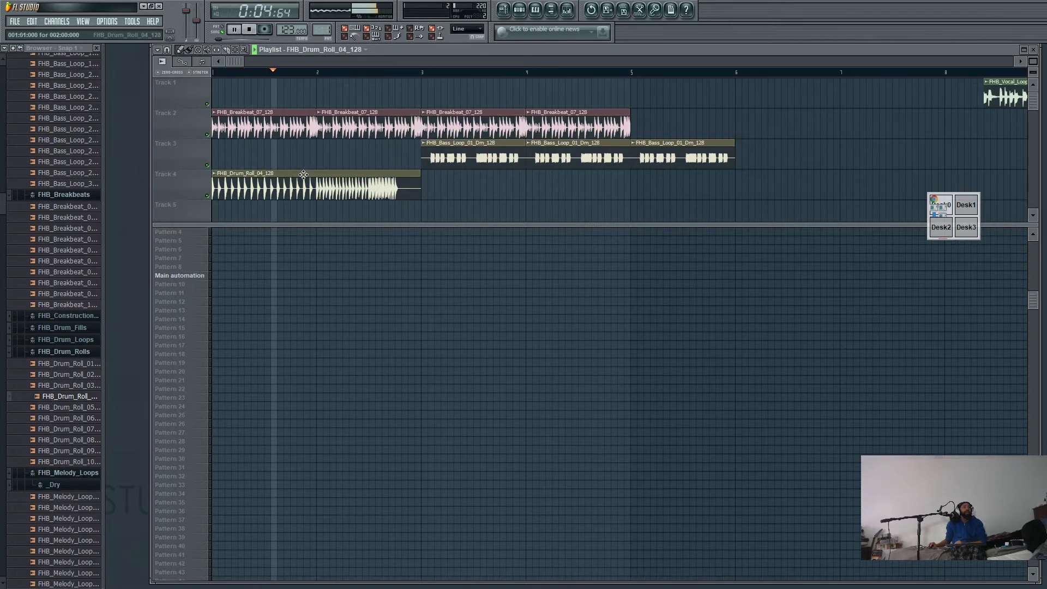
{"action": "left_click_drag", "start_coordinate": [305, 170], "coordinate": [933, 177]}
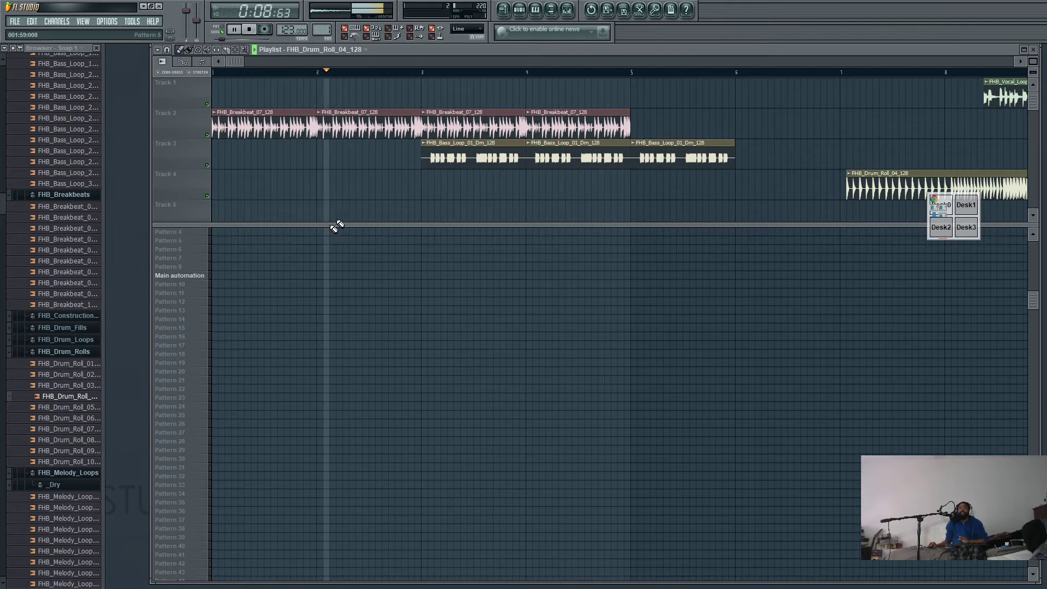
- Place FHB_Melody_Loop_13_Fm_128 on Track 5 at bar 3 and repeat it back to back at bars 4, 5, 6 and 7
{"action": "scroll", "coordinate": [51, 531], "scroll_direction": "down", "scroll_amount": 1}
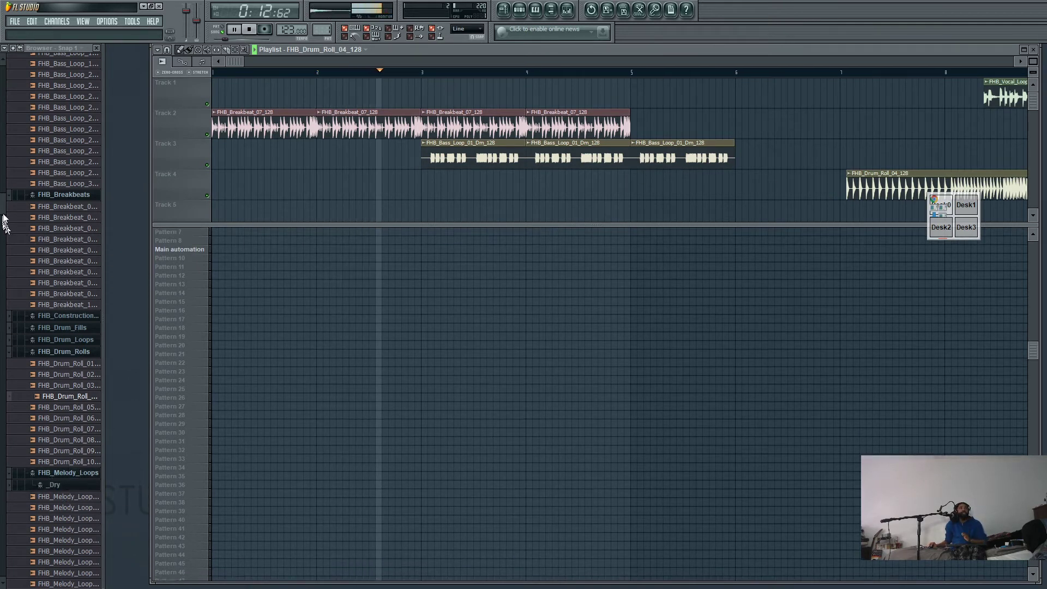
{"action": "scroll", "coordinate": [7, 213], "scroll_direction": "down", "scroll_amount": 9}
{"action": "mouse_move", "coordinate": [2, 256]}
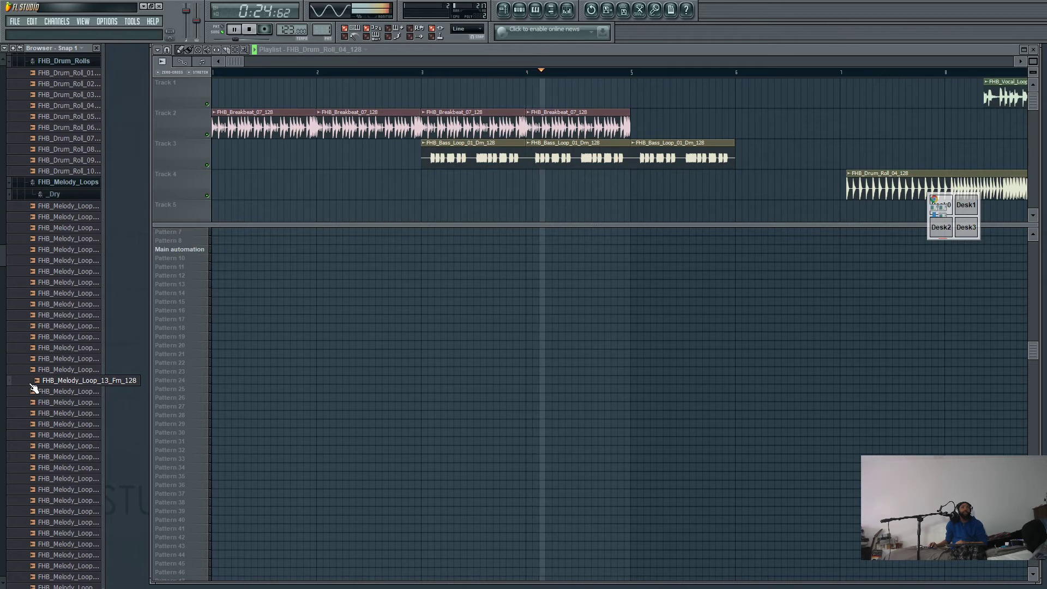
{"action": "left_click_drag", "start_coordinate": [32, 387], "coordinate": [423, 206]}
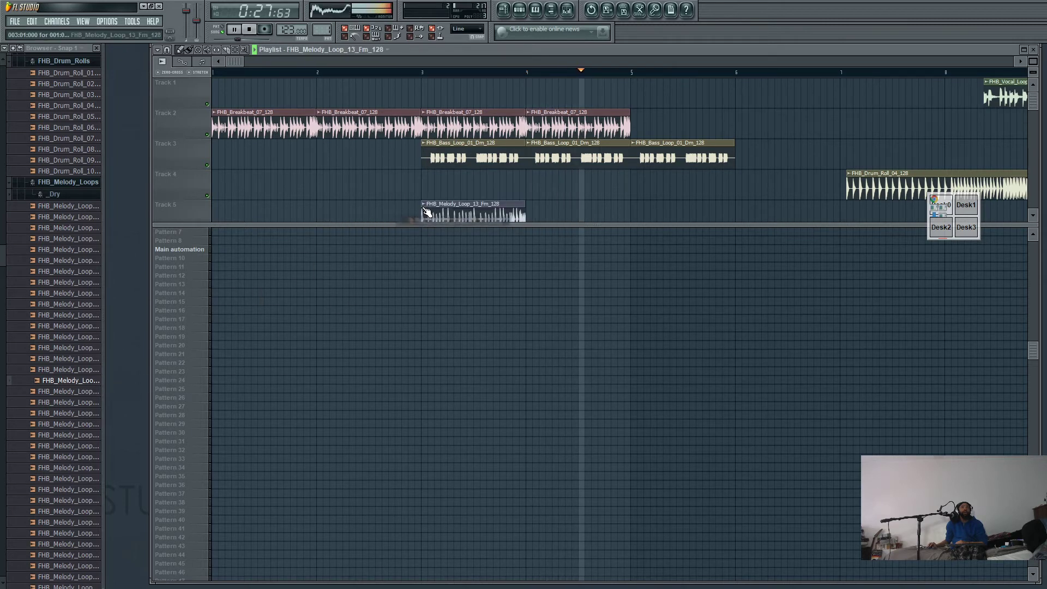
{"action": "left_click", "coordinate": [537, 206]}
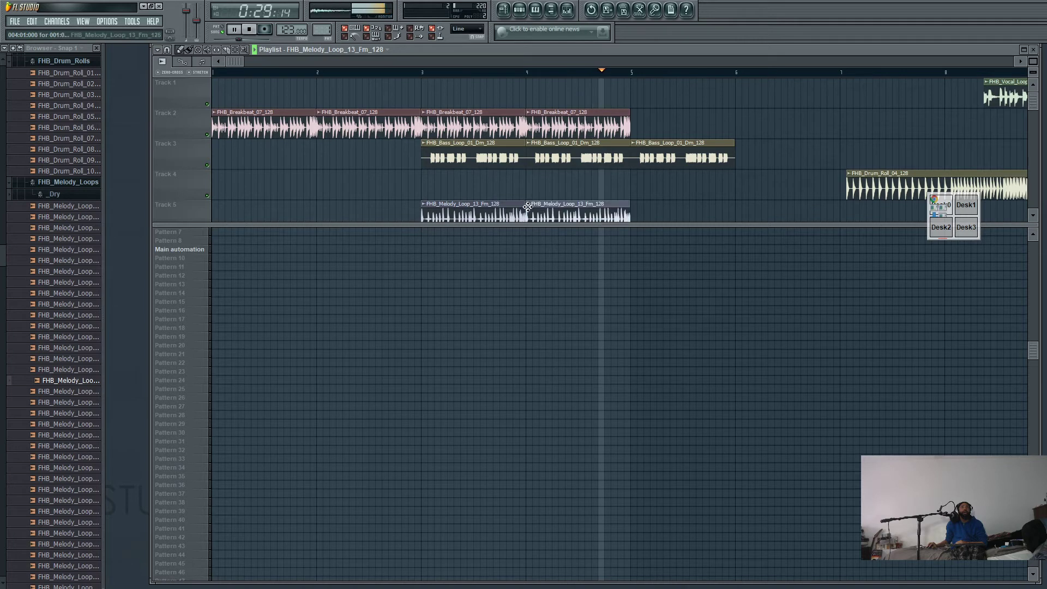
{"action": "left_click", "coordinate": [637, 212]}
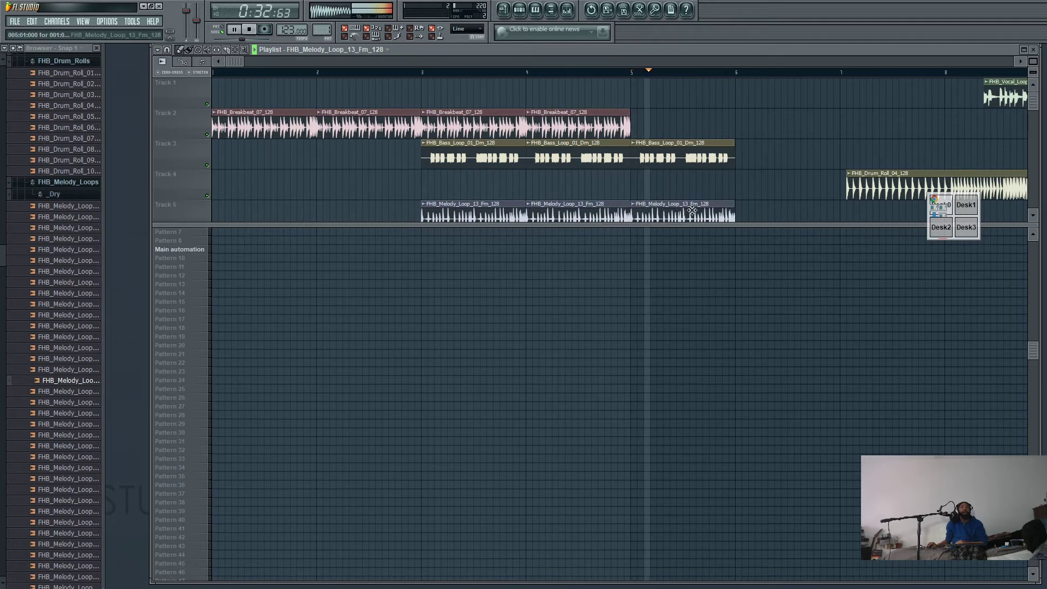
{"action": "left_click", "coordinate": [747, 208]}
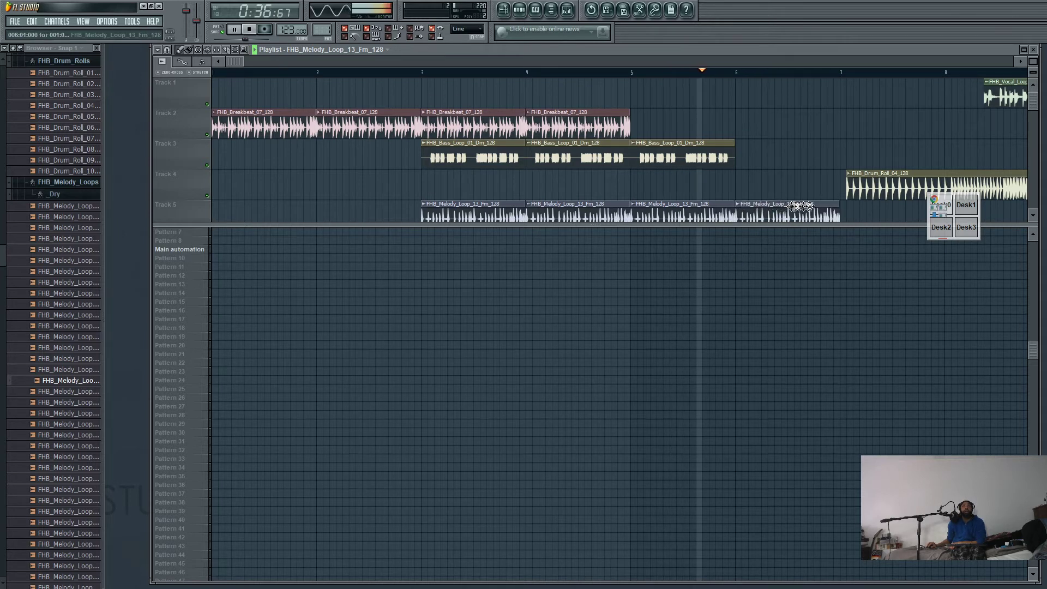
{"action": "left_click", "coordinate": [848, 211]}
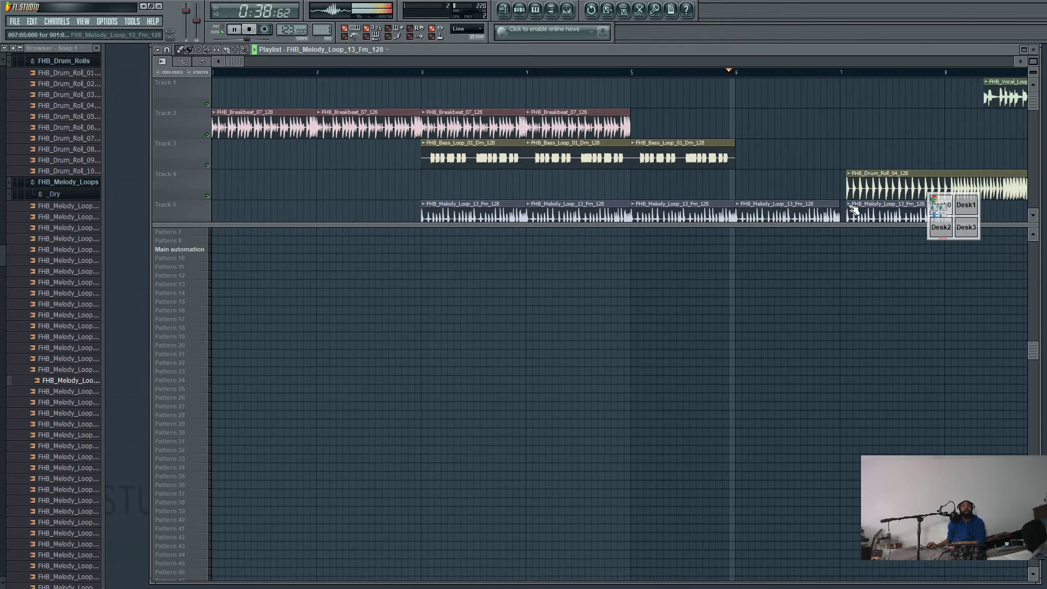
{"action": "left_click", "coordinate": [848, 204]}
{"action": "left_click", "coordinate": [857, 205]}
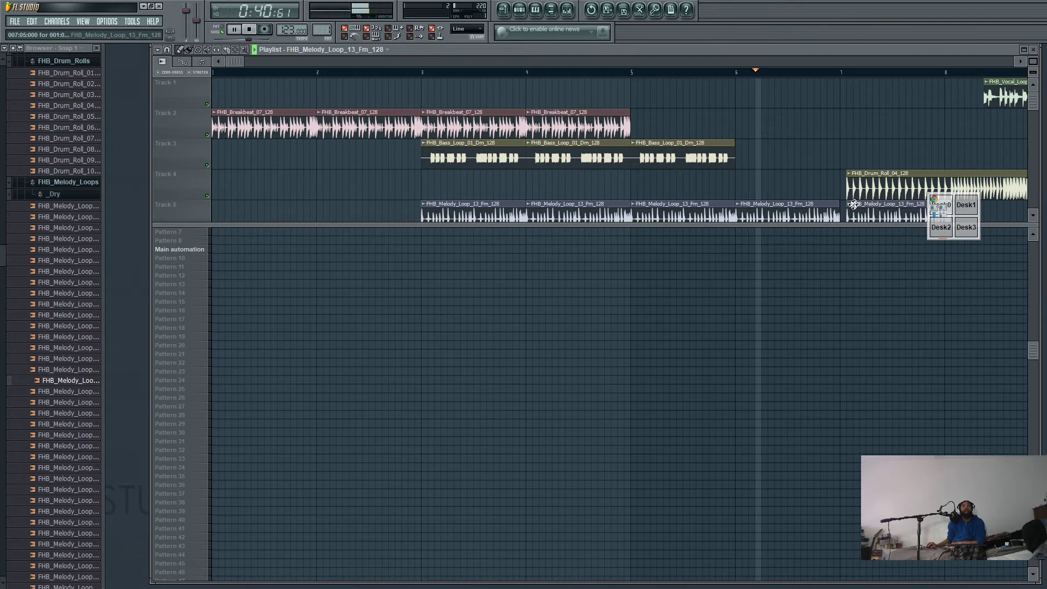
{"action": "left_click_drag", "start_coordinate": [857, 204], "coordinate": [851, 204]}
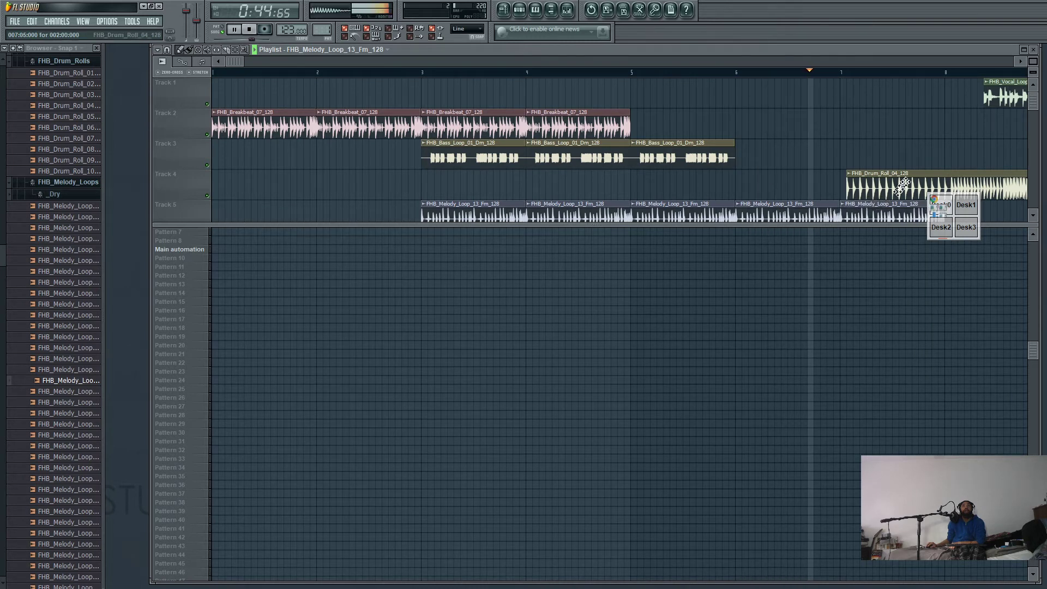
- Align the Track 4 drum roll clip to bar 7, move the Track 1 vocal clip to just before bar 9, and stop playback
{"action": "left_click_drag", "start_coordinate": [919, 172], "coordinate": [912, 172]}
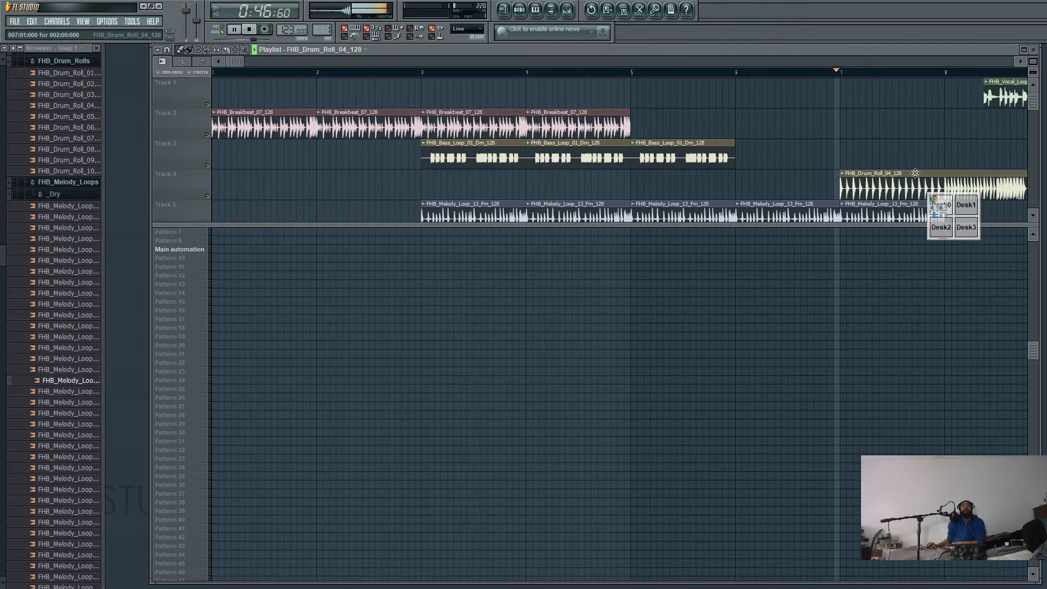
{"action": "left_click_drag", "start_coordinate": [1020, 61], "coordinate": [1021, 60]}
{"action": "left_click_drag", "start_coordinate": [777, 87], "coordinate": [822, 86]}
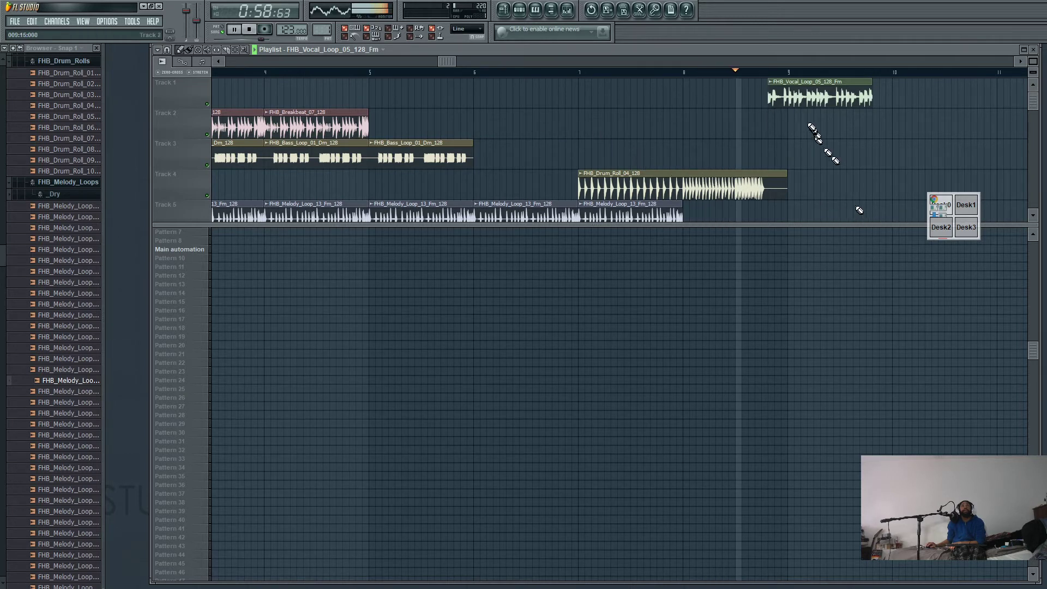
{"action": "left_click", "coordinate": [250, 32]}
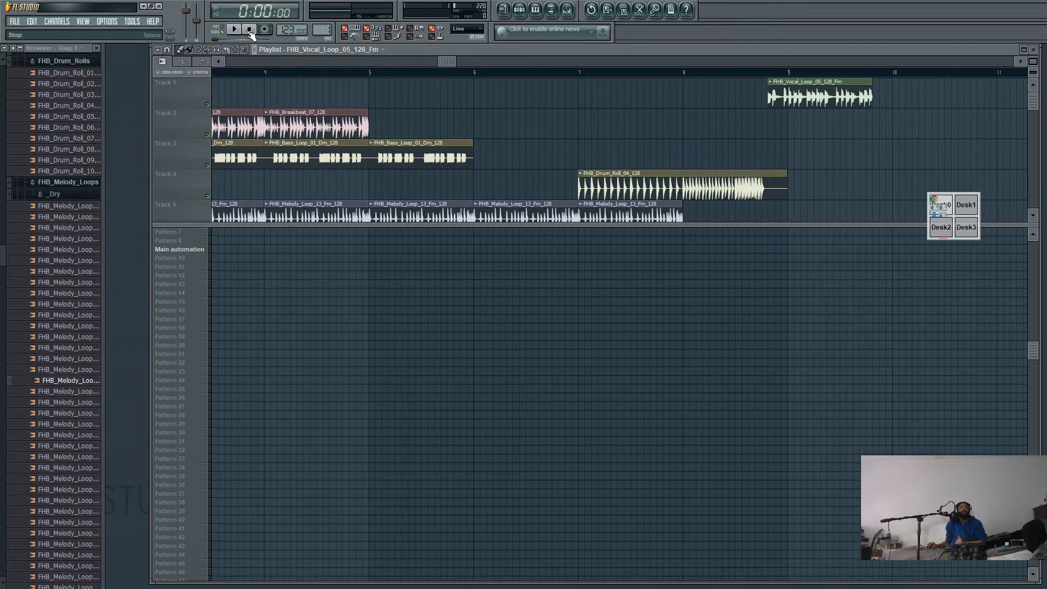
- Enlarge the playlist's track area to show Track 11 and open the FHB_Kicks folder among the one-shot drum samples
{"action": "left_click_drag", "start_coordinate": [445, 60], "coordinate": [219, 77]}
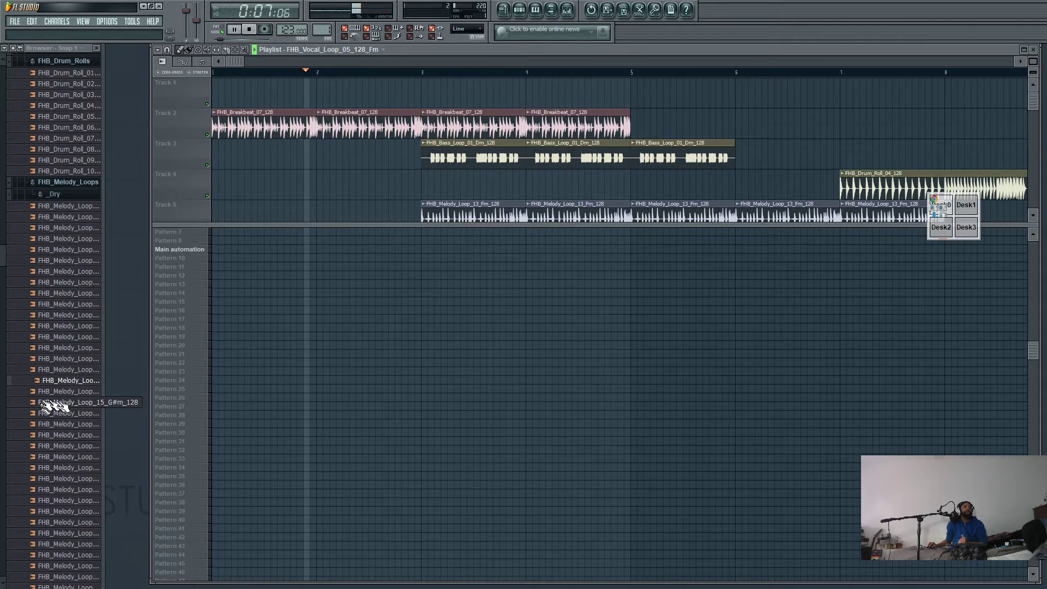
{"action": "scroll", "coordinate": [5, 273], "scroll_direction": "down", "scroll_amount": 10}
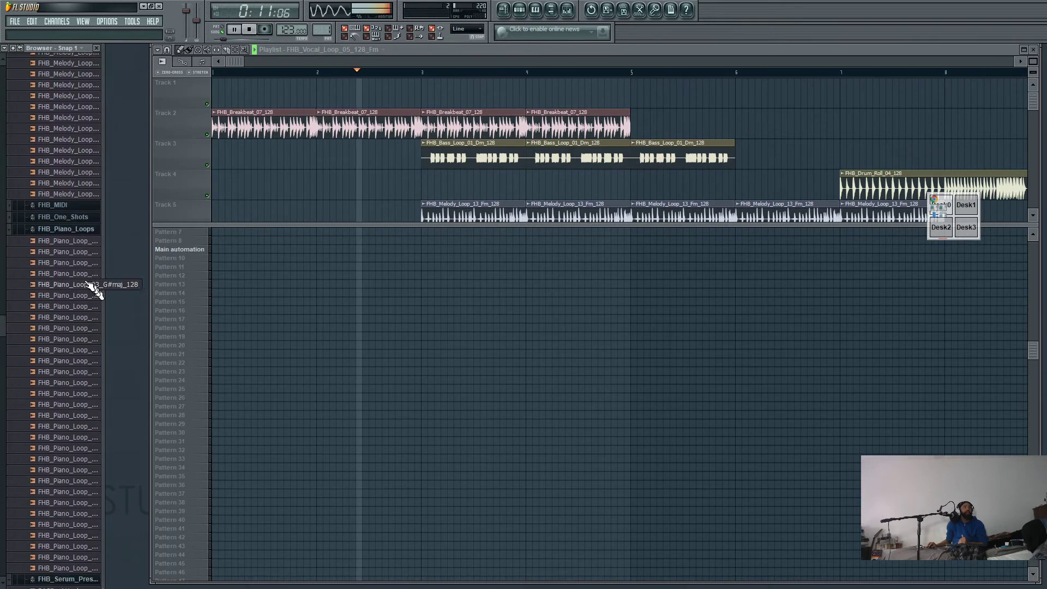
{"action": "left_click", "coordinate": [16, 217]}
{"action": "left_click_drag", "start_coordinate": [216, 222], "coordinate": [235, 412]}
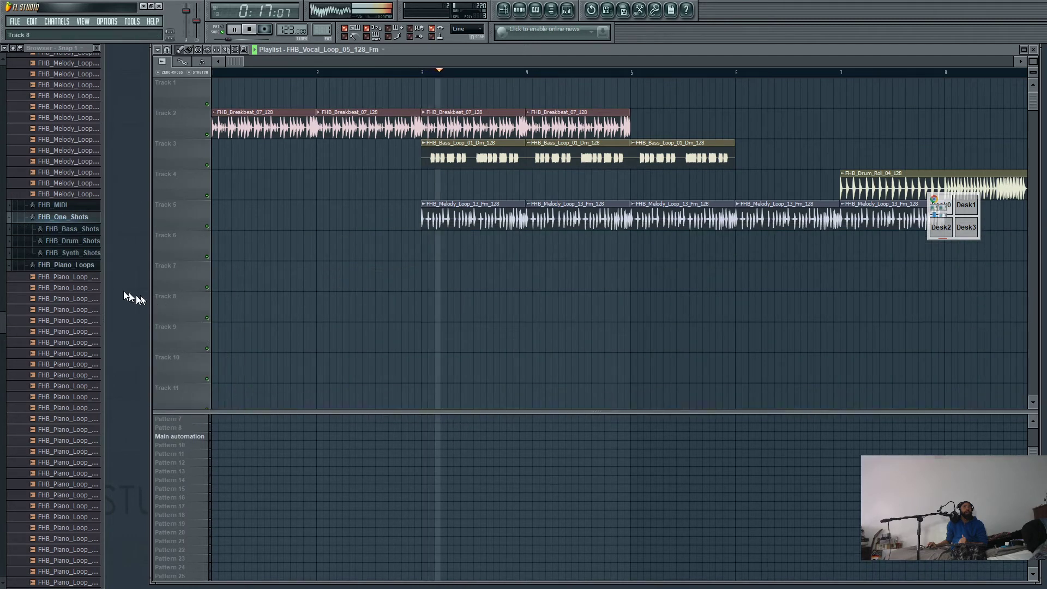
{"action": "left_click", "coordinate": [68, 241]}
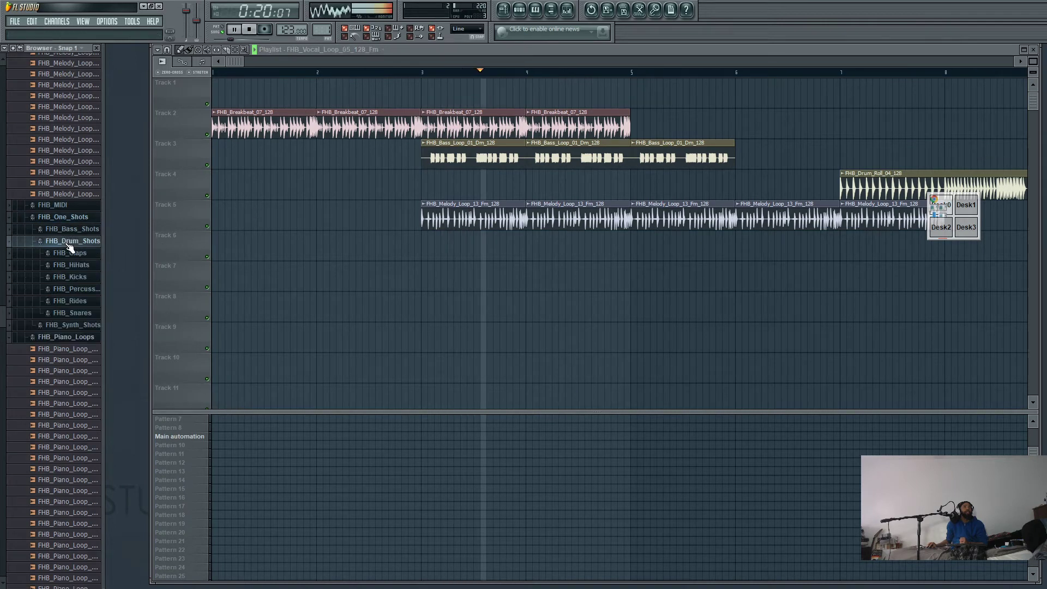
{"action": "left_click", "coordinate": [68, 279]}
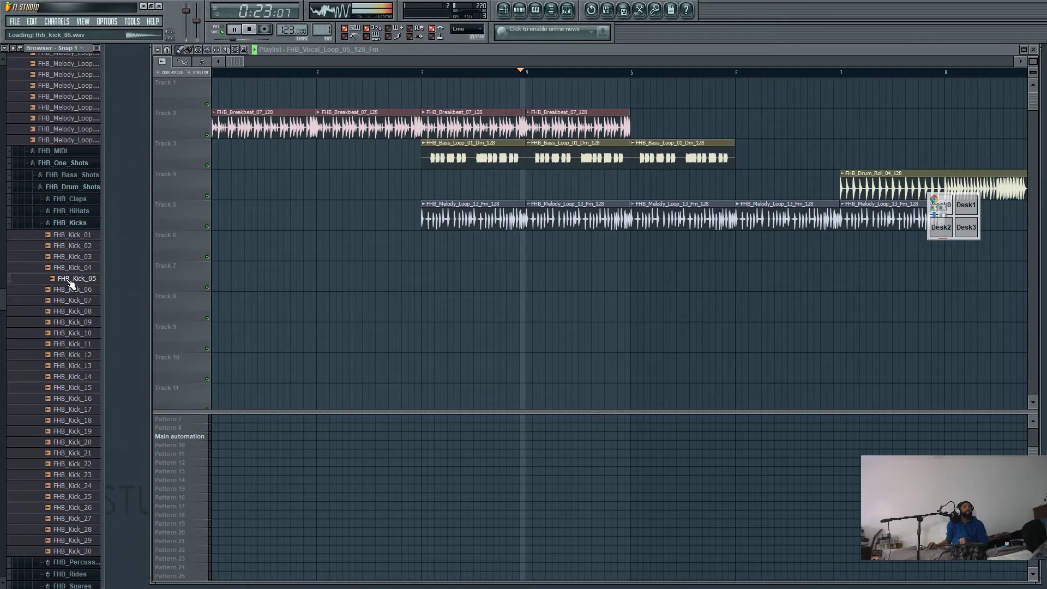
- Audition kick one-shots from the FHB_Kicks folder, including FHB_Kick_05 and FHB_Kick_26
{"action": "left_click", "coordinate": [68, 279]}
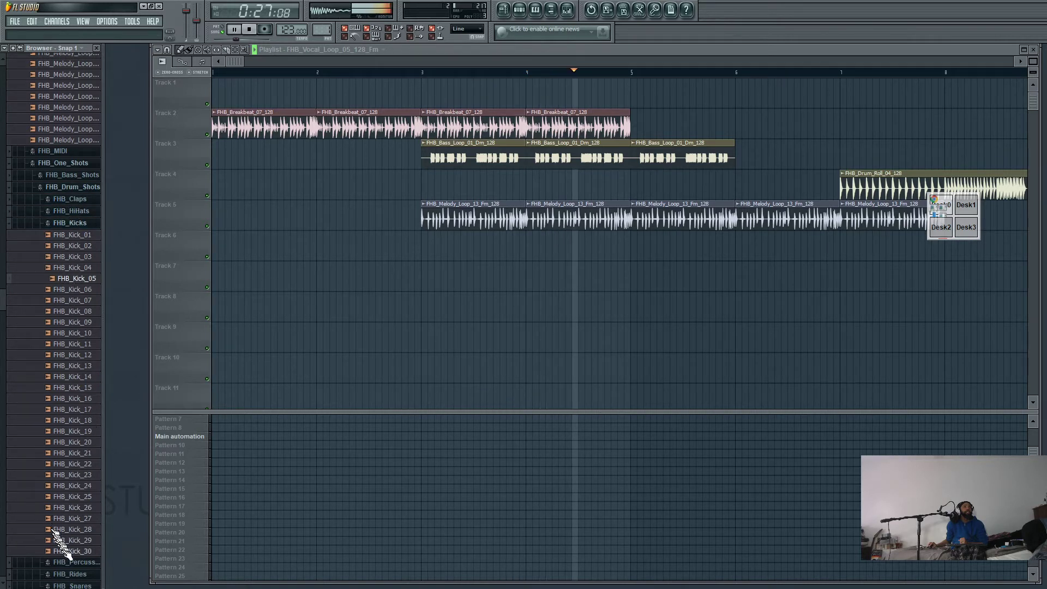
{"action": "scroll", "coordinate": [71, 550], "scroll_direction": "down", "scroll_amount": 2}
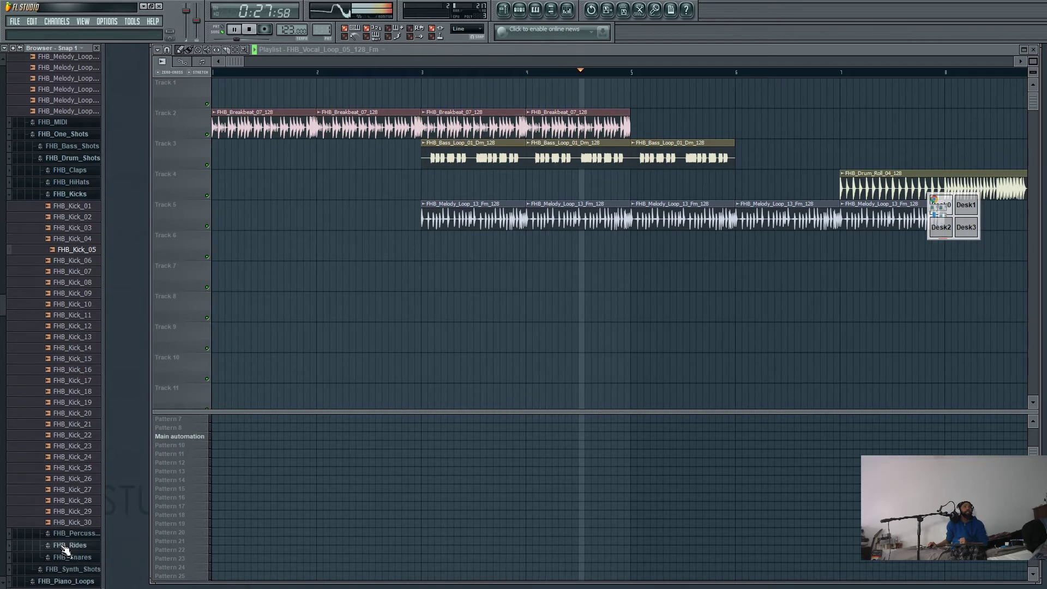
{"action": "left_click", "coordinate": [73, 507]}
{"action": "left_click", "coordinate": [78, 475]}
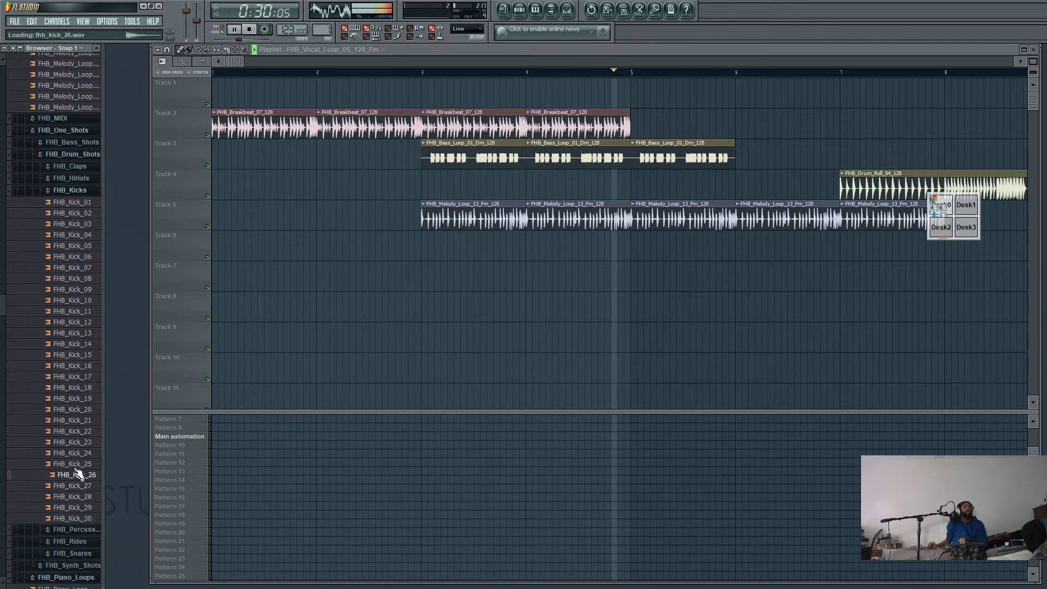
- Audition more FHB_Kicks one-shots, including FHB_Kick_03, and collapse and reopen the FHB_Drum_Shots folder
{"action": "left_click", "coordinate": [71, 354]}
{"action": "left_click_drag", "start_coordinate": [71, 334], "coordinate": [87, 203]}
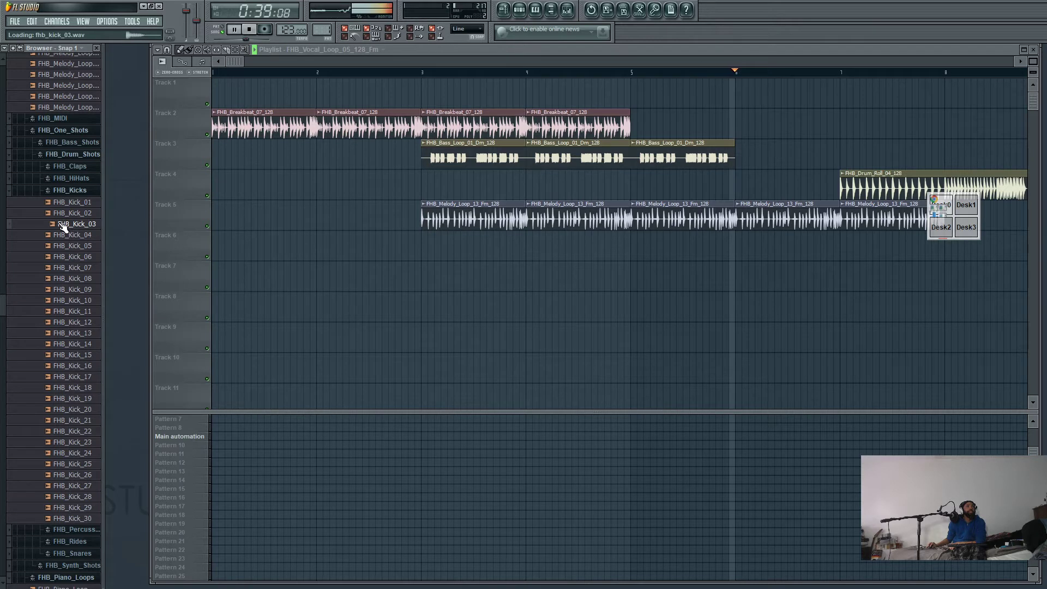
{"action": "left_click", "coordinate": [61, 223]}
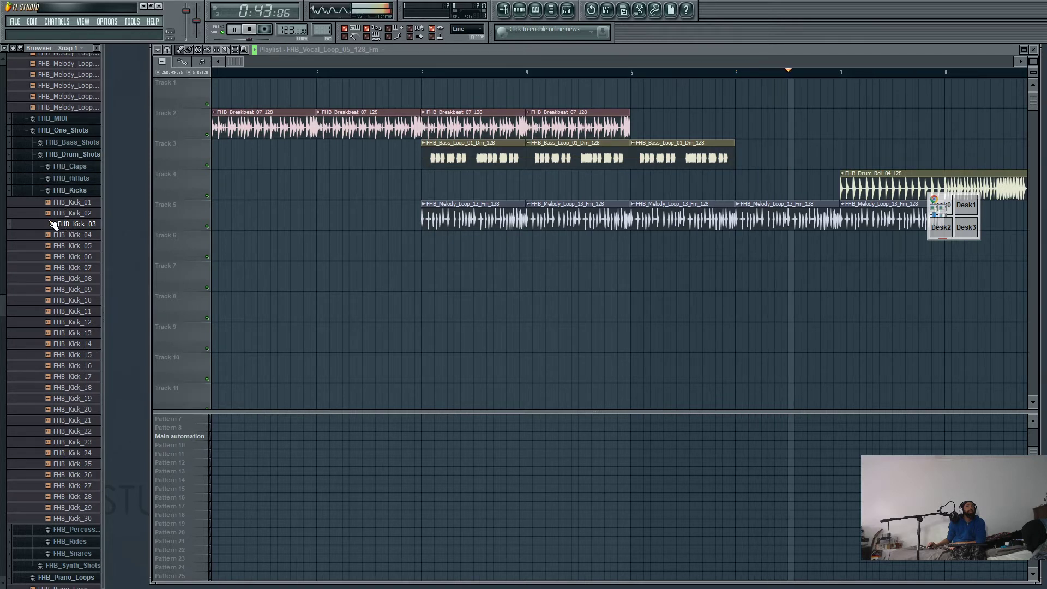
{"action": "left_click", "coordinate": [13, 158]}
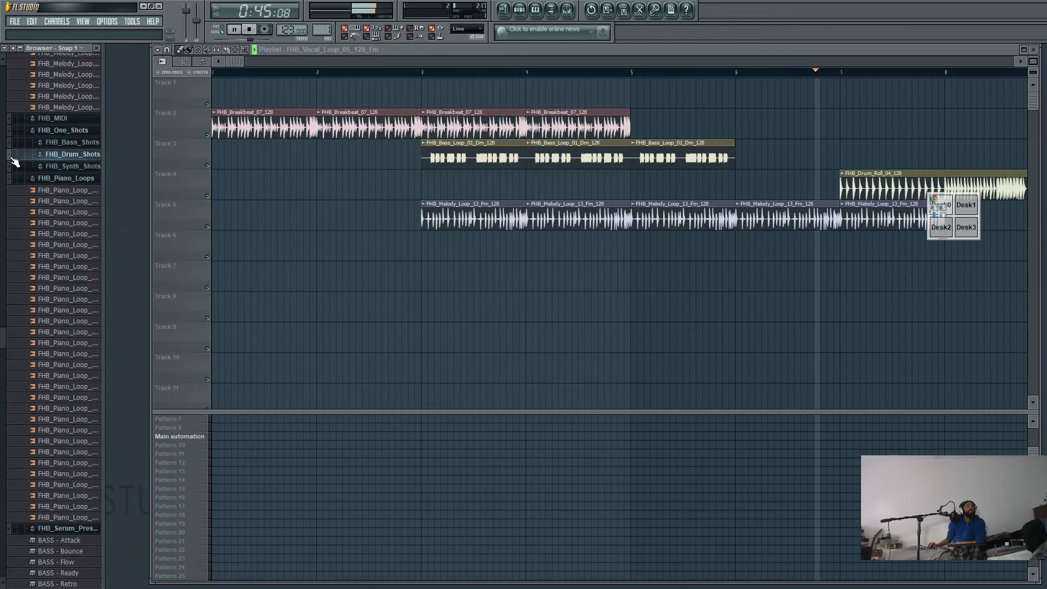
{"action": "left_click", "coordinate": [13, 159]}
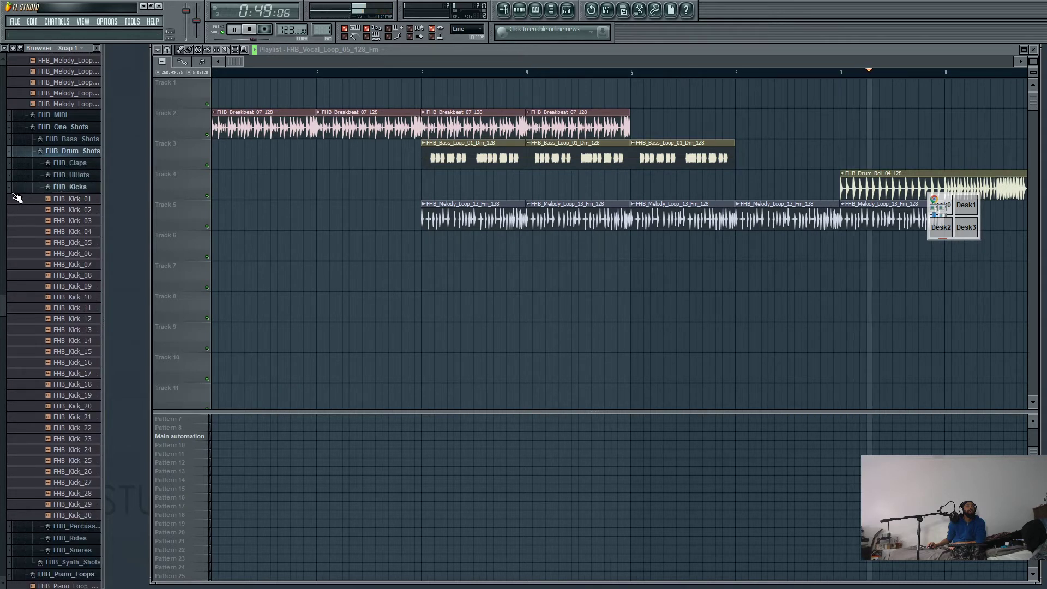
- Find the Percussions folder in the Ghosthack Hybrid pack, audition Ghosthack - Trap Perc 13 and place it on Track 7 at bar 2
{"action": "scroll", "coordinate": [71, 283], "scroll_direction": "down", "scroll_amount": 3}
{"action": "scroll", "coordinate": [68, 392], "scroll_direction": "down", "scroll_amount": 11}
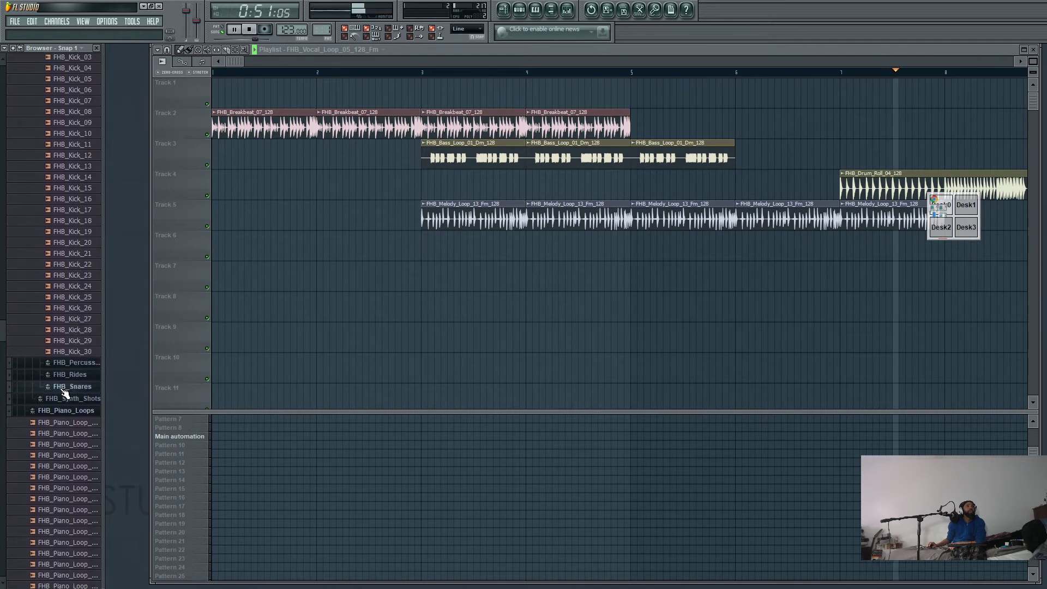
{"action": "scroll", "coordinate": [62, 393], "scroll_direction": "down", "scroll_amount": 13}
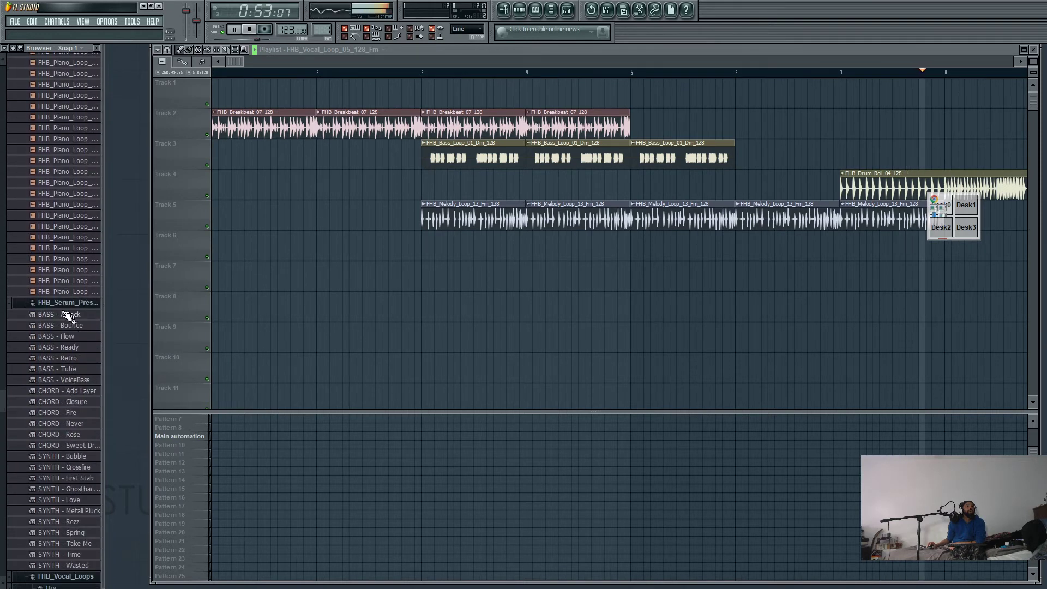
{"action": "scroll", "coordinate": [58, 344], "scroll_direction": "down", "scroll_amount": 1}
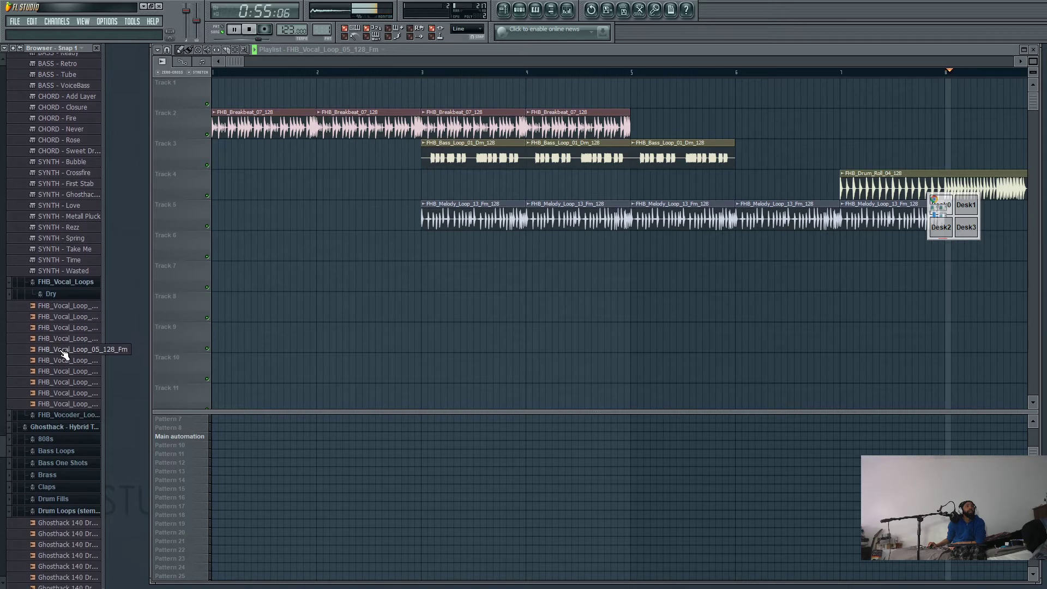
{"action": "scroll", "coordinate": [44, 428], "scroll_direction": "down", "scroll_amount": 1}
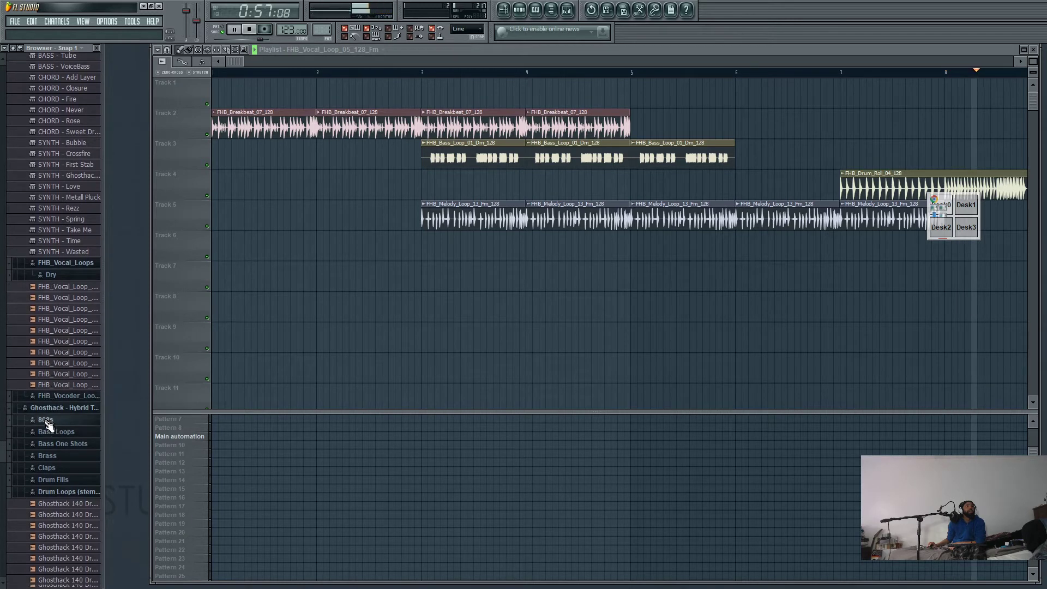
{"action": "scroll", "coordinate": [52, 436], "scroll_direction": "down", "scroll_amount": 2}
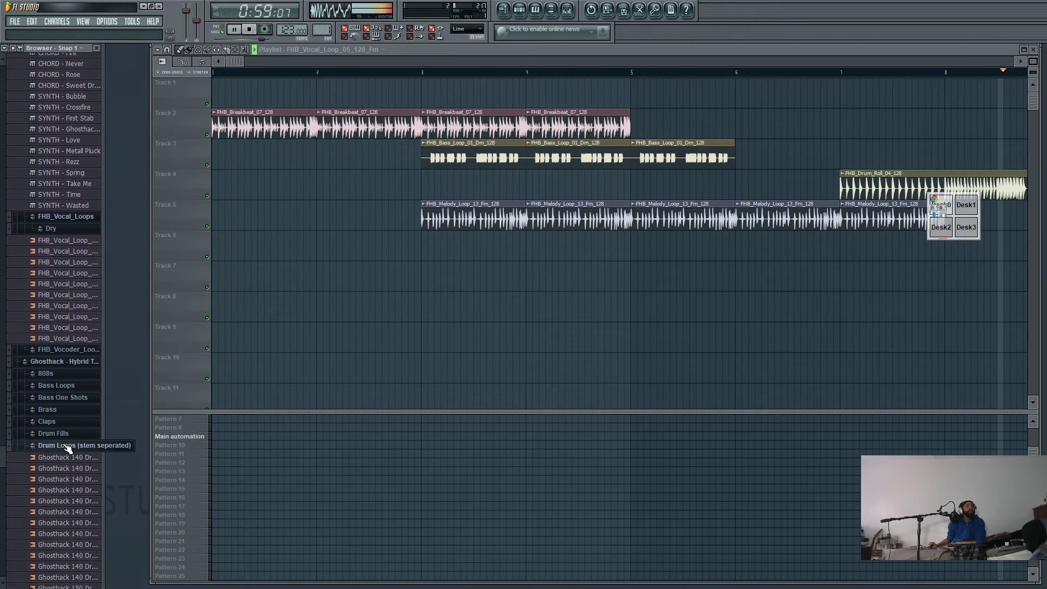
{"action": "scroll", "coordinate": [66, 442], "scroll_direction": "down", "scroll_amount": 14}
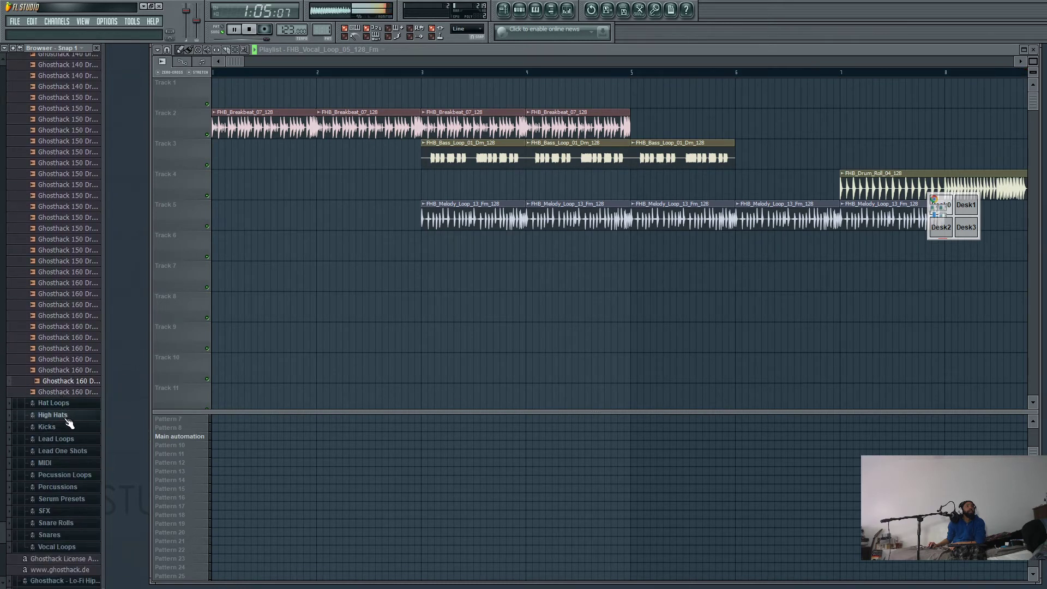
{"action": "scroll", "coordinate": [72, 448], "scroll_direction": "down", "scroll_amount": 3}
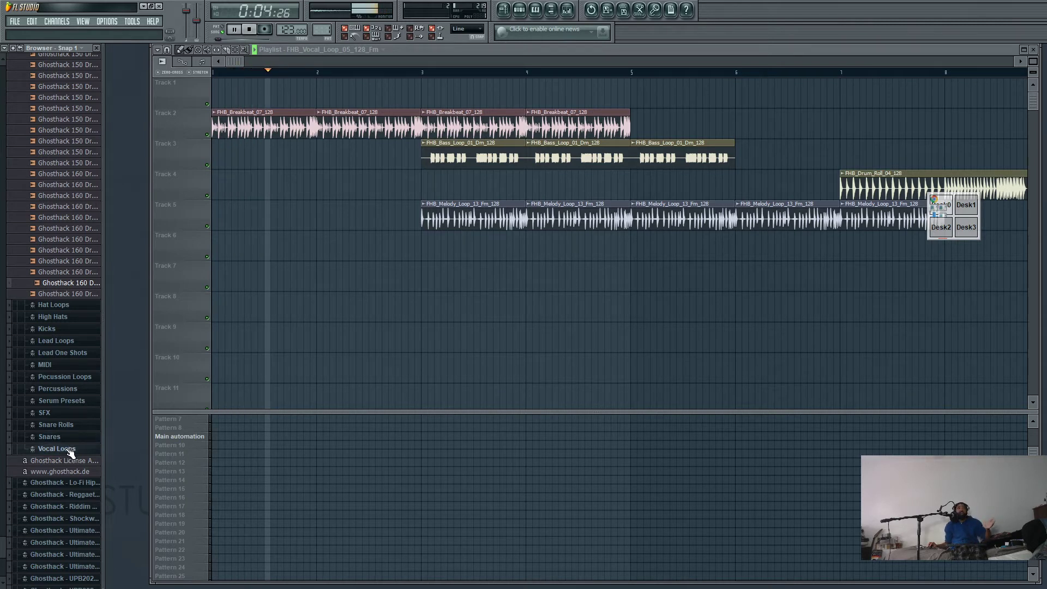
{"action": "left_click", "coordinate": [48, 389]}
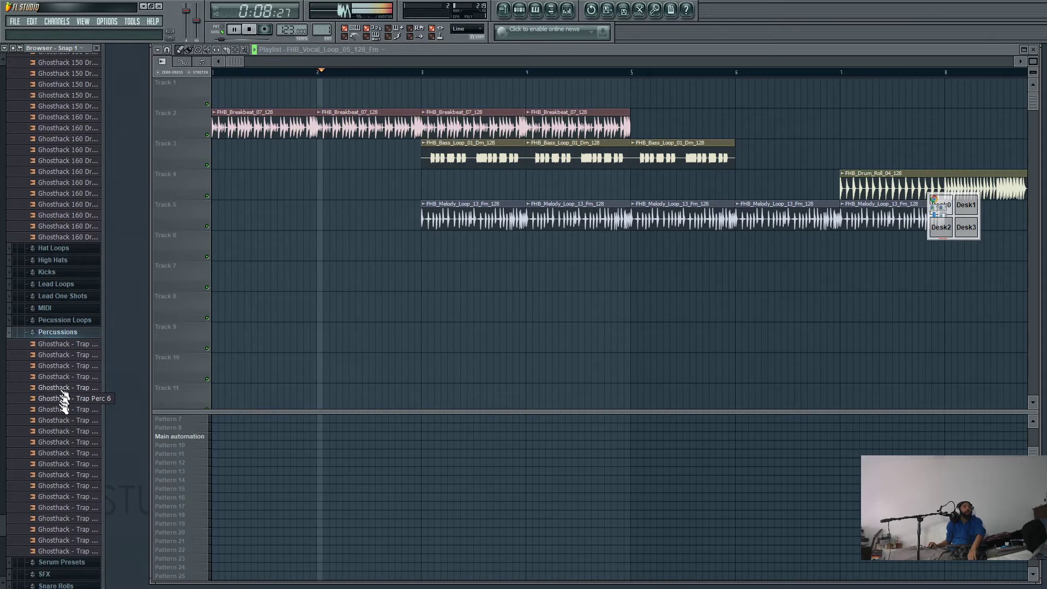
{"action": "left_click", "coordinate": [52, 475]}
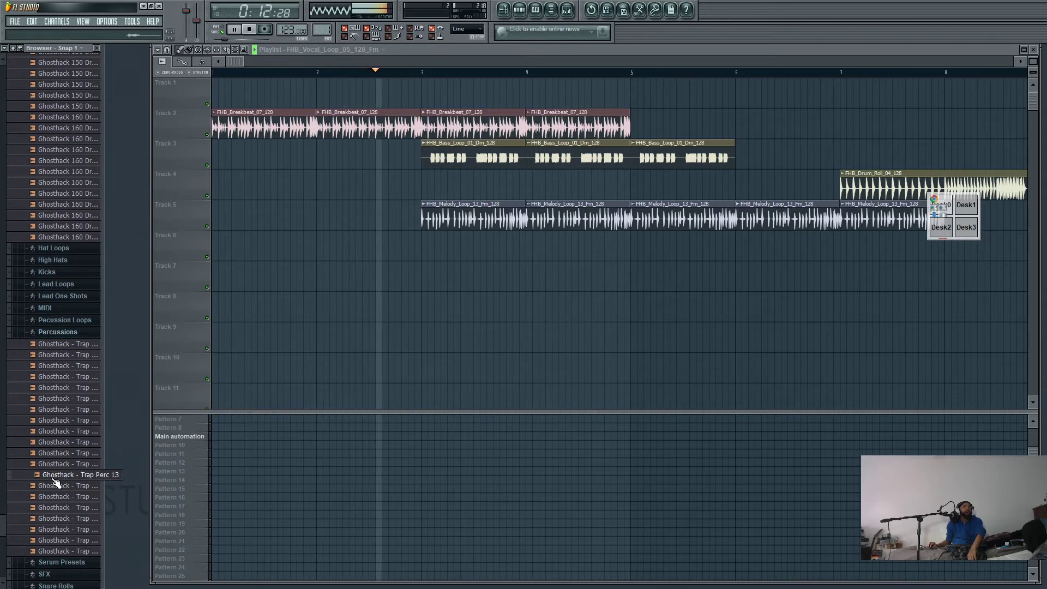
{"action": "left_click_drag", "start_coordinate": [54, 478], "coordinate": [319, 265]}
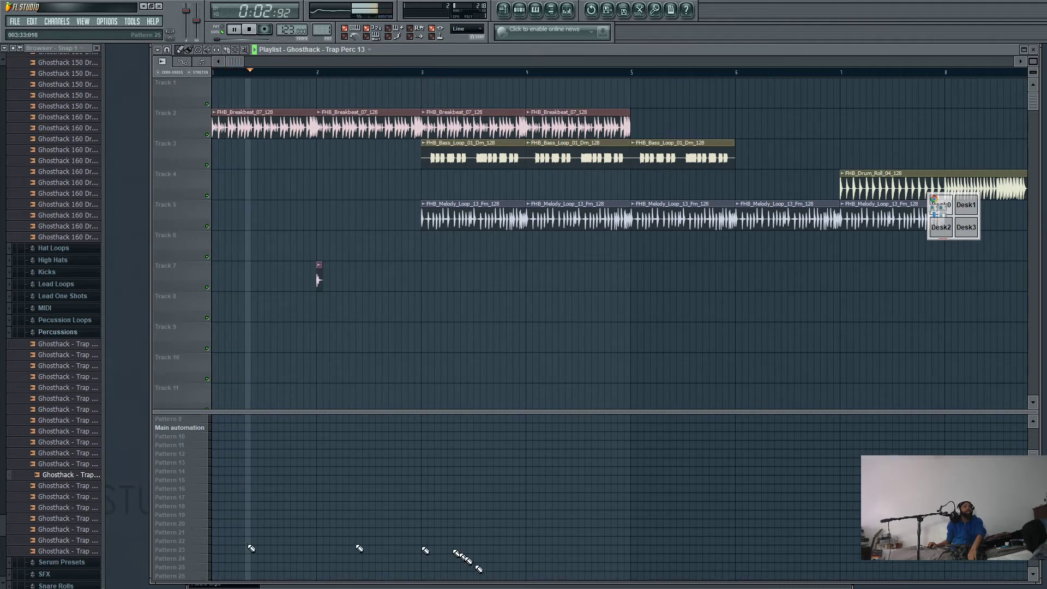
- Minimize FL Studio to check the recording and audio levels in OBS, and return to FL Studio
{"action": "left_click", "coordinate": [143, 6]}
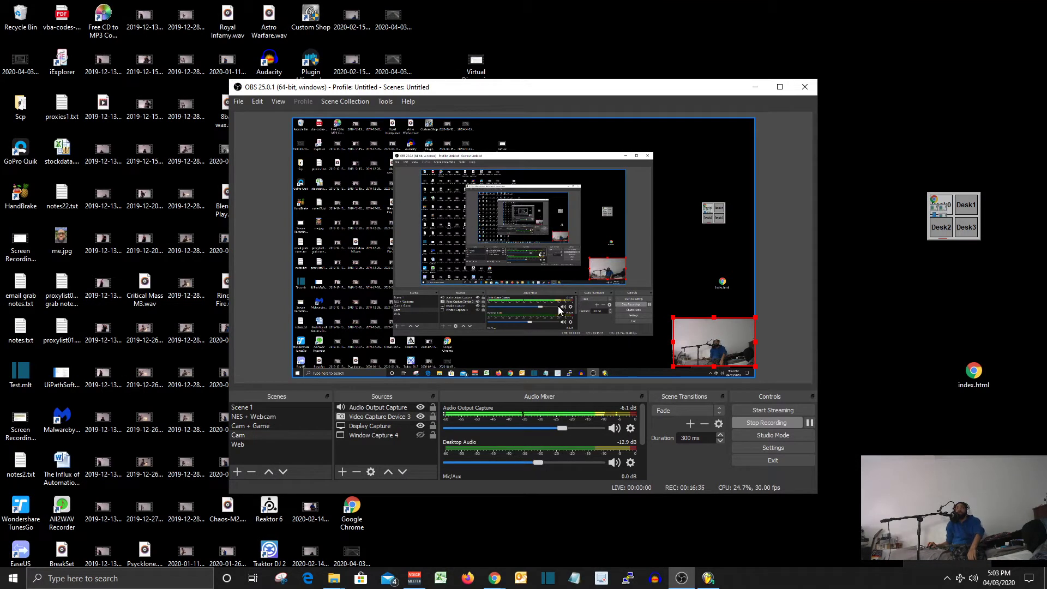
{"action": "left_click", "coordinate": [702, 578]}
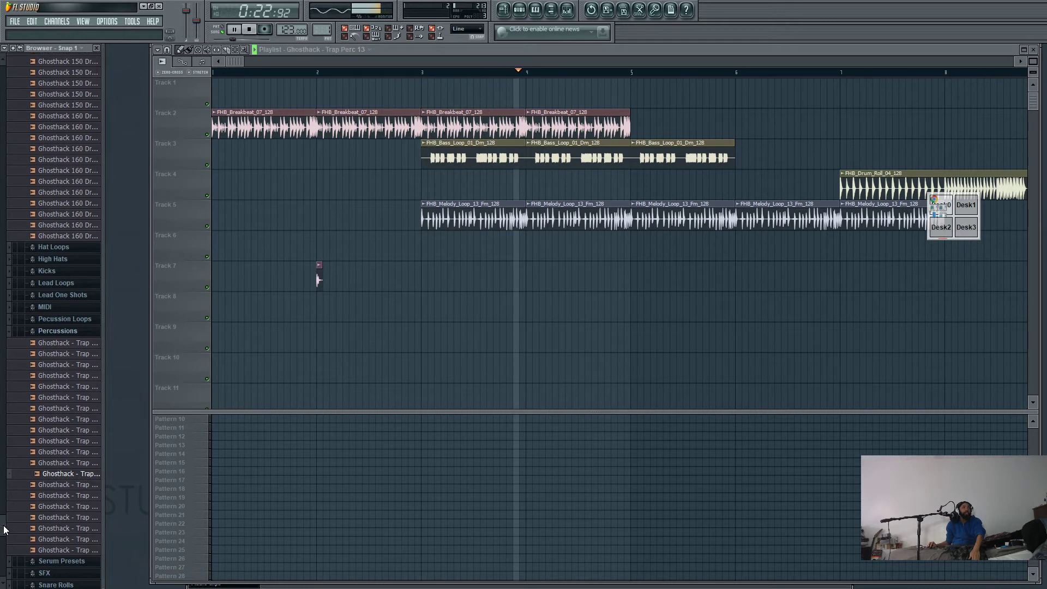
- Look through the sample folders below Percussions and the playlist's pattern list, and stop playback
{"action": "scroll", "coordinate": [44, 512], "scroll_direction": "down", "scroll_amount": 3}
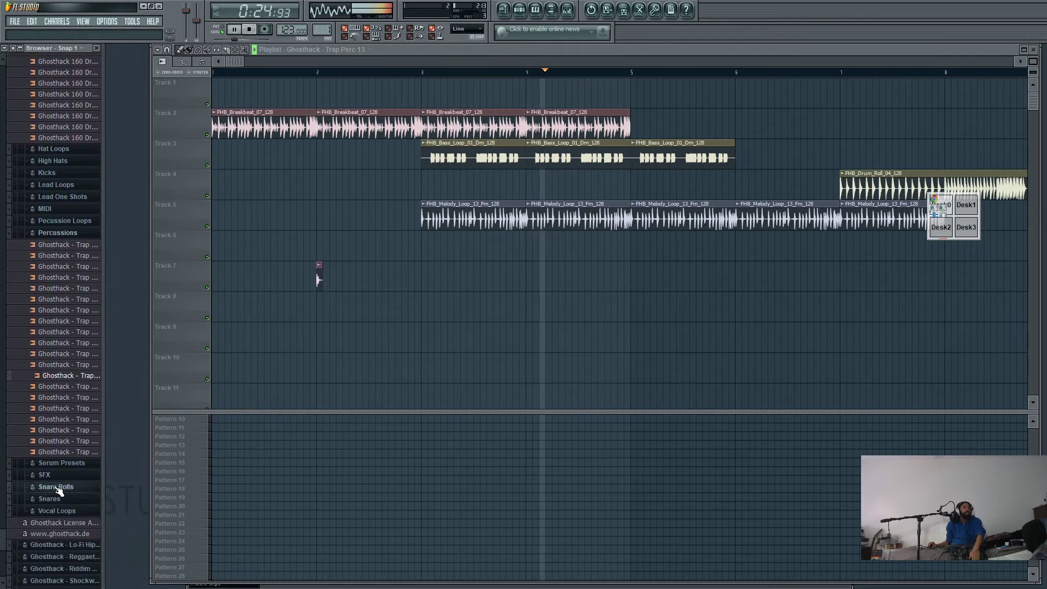
{"action": "scroll", "coordinate": [49, 507], "scroll_direction": "down", "scroll_amount": 3}
{"action": "scroll", "coordinate": [54, 490], "scroll_direction": "down", "scroll_amount": 12}
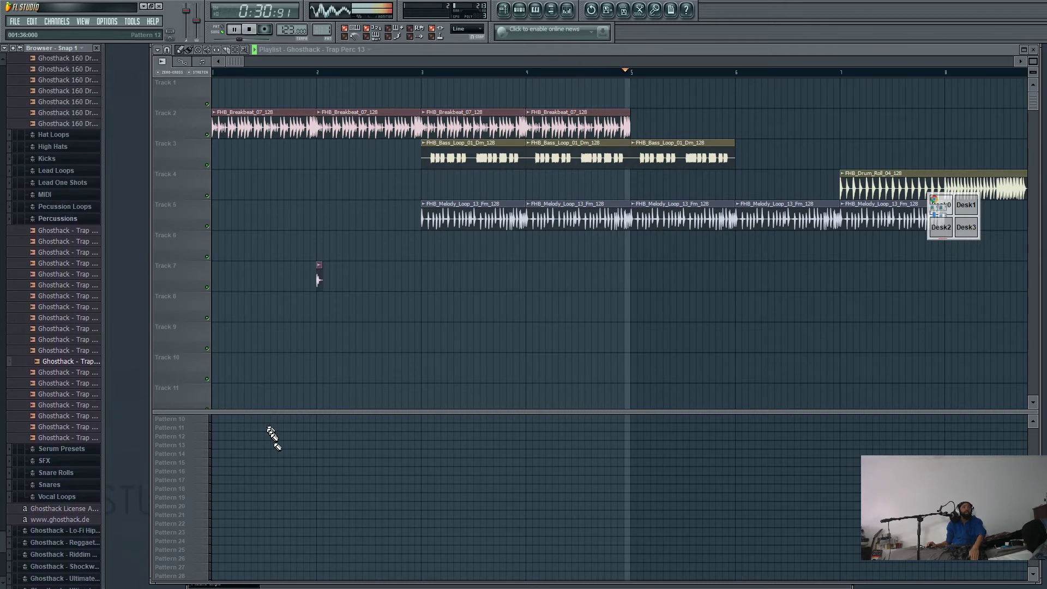
{"action": "scroll", "coordinate": [616, 496], "scroll_direction": "up", "scroll_amount": 3}
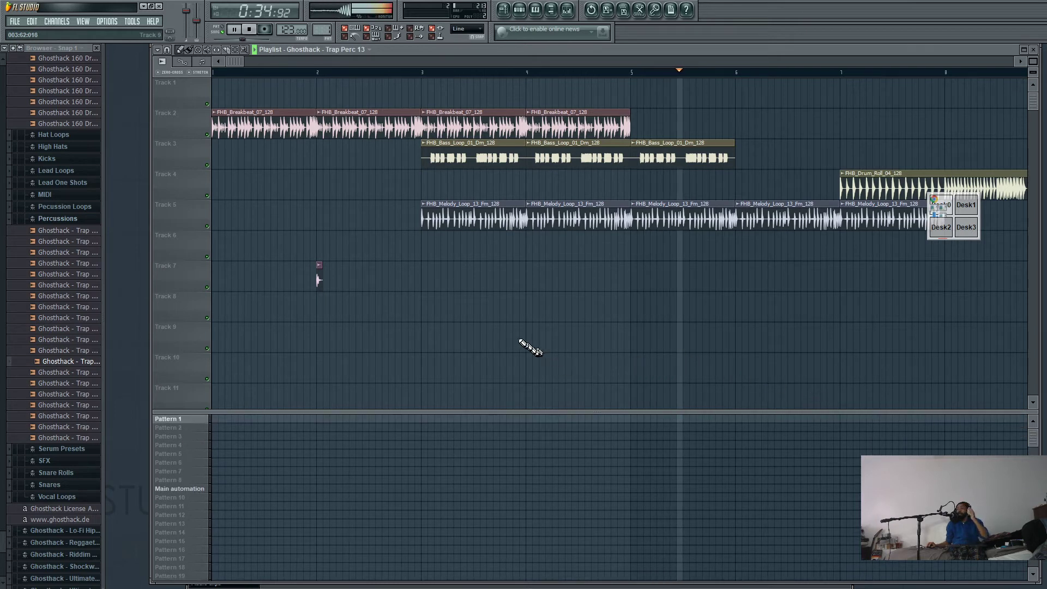
{"action": "left_click", "coordinate": [249, 29]}
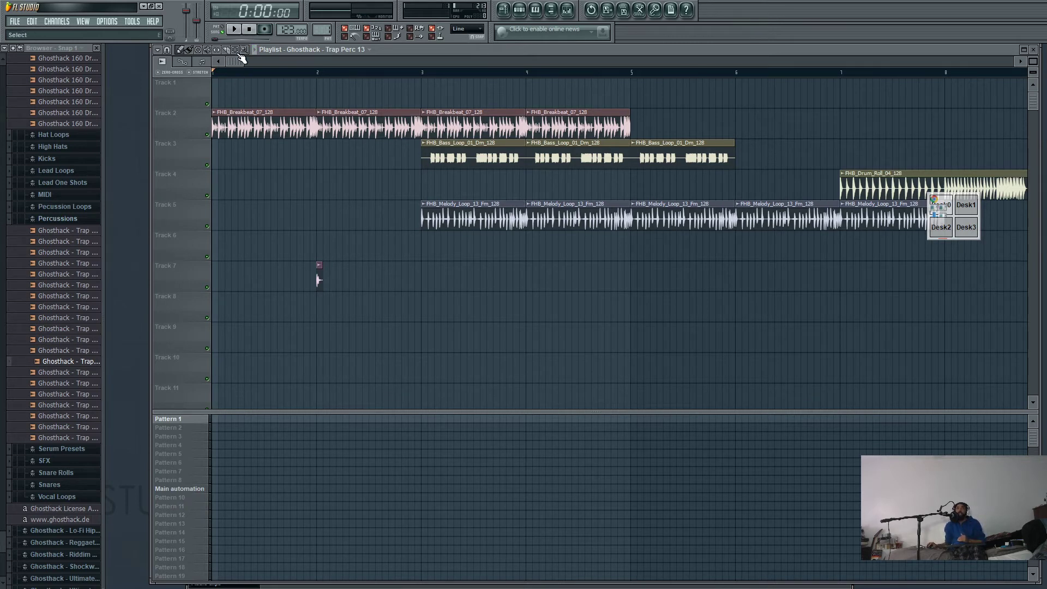
- Show the step sequencer and set its channel display filter to All
{"action": "left_click", "coordinate": [519, 10]}
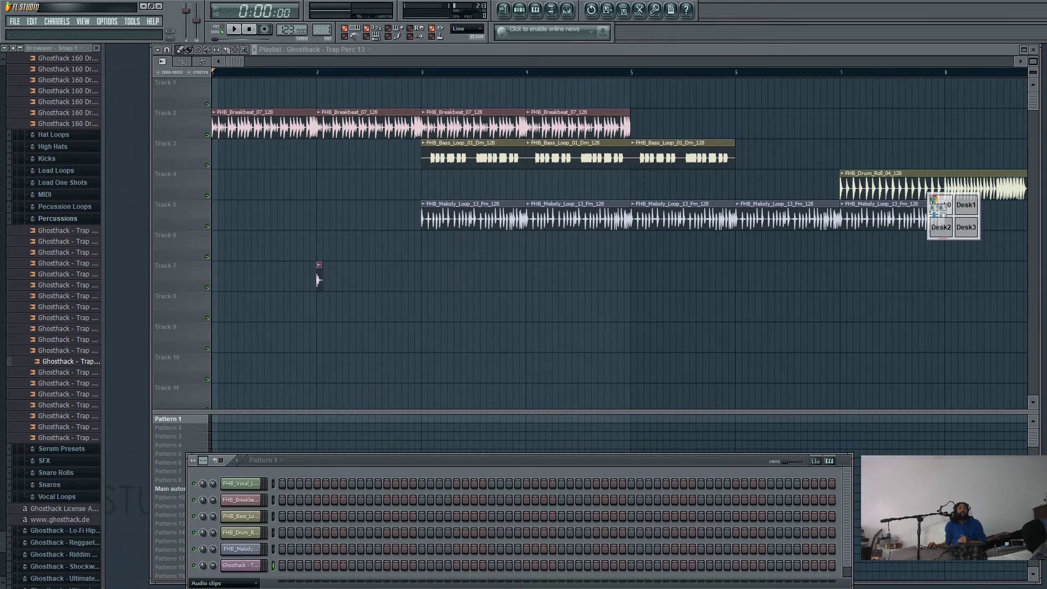
{"action": "left_click", "coordinate": [253, 584]}
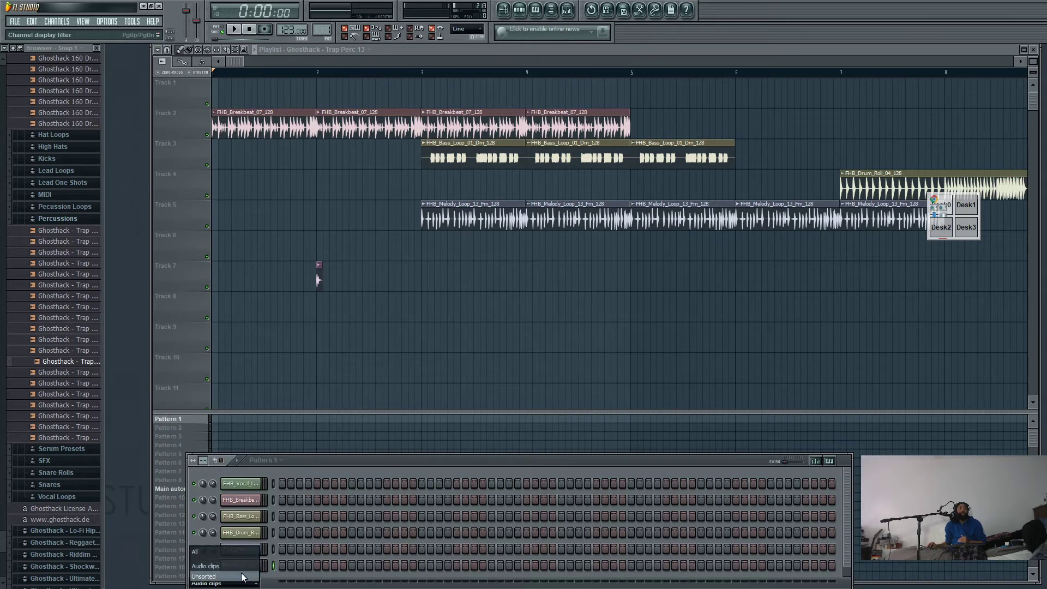
{"action": "left_click", "coordinate": [241, 550]}
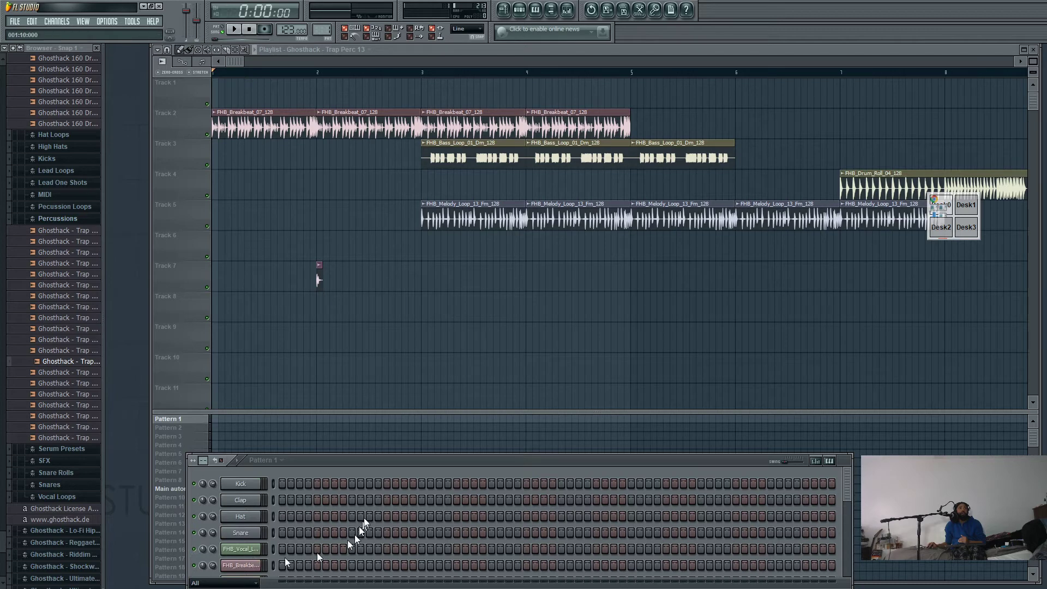
- Replace the Kick channel with the FPC drum generator
{"action": "right_click", "coordinate": [243, 484]}
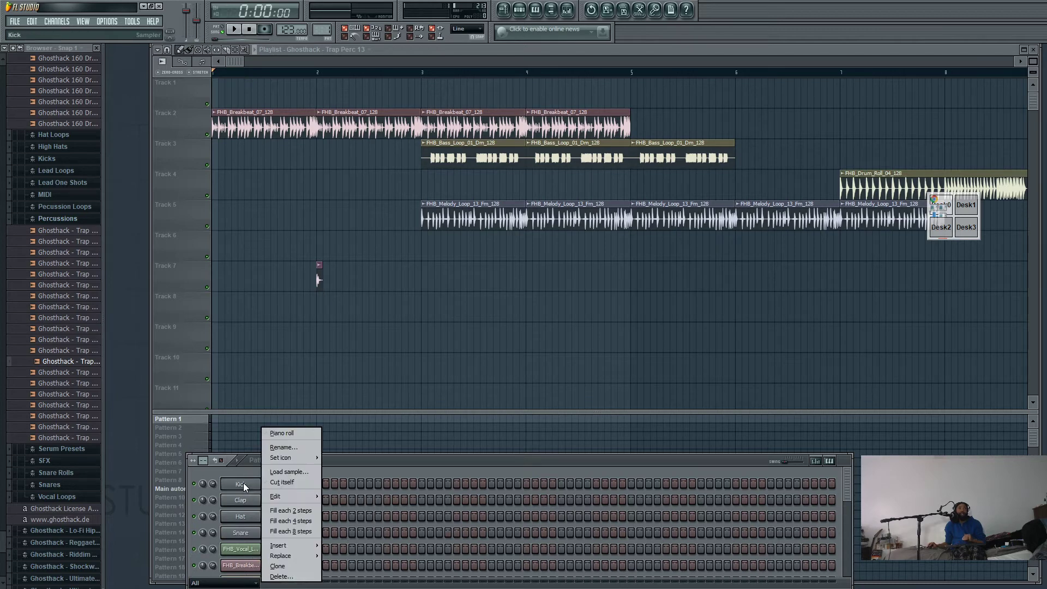
{"action": "mouse_move", "coordinate": [296, 559]}
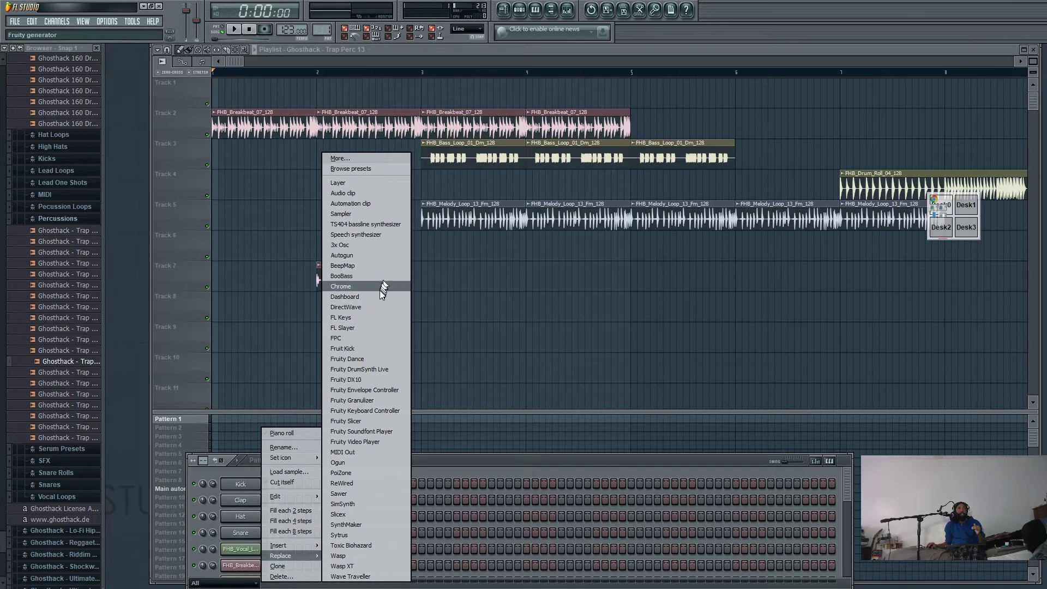
{"action": "left_click", "coordinate": [364, 338]}
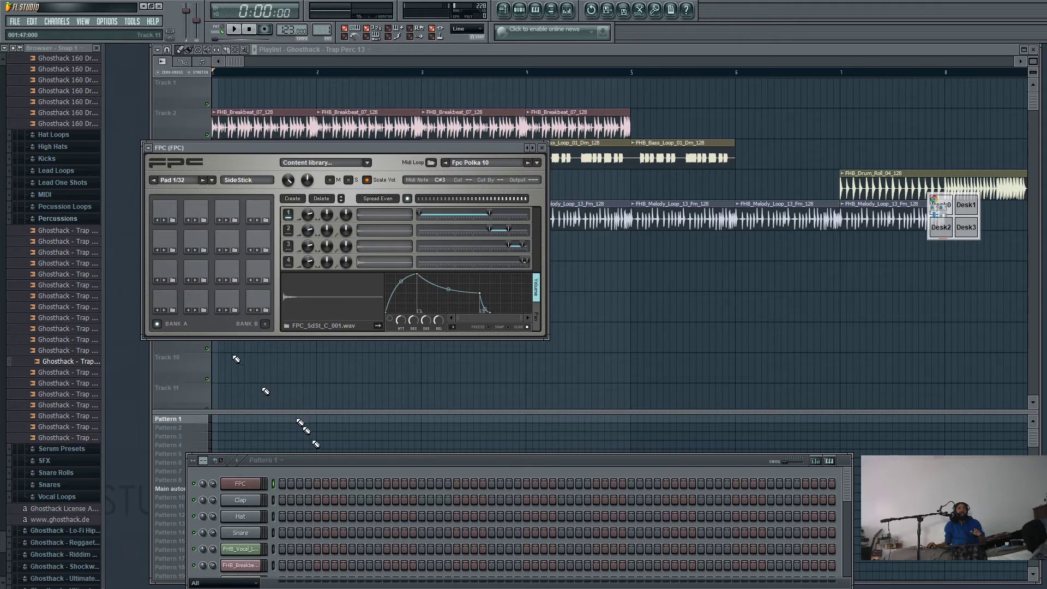
- Open the FPC channel's piano roll in Pattern 1 and bring the cymbal and tom rows into view
{"action": "right_click", "coordinate": [242, 491]}
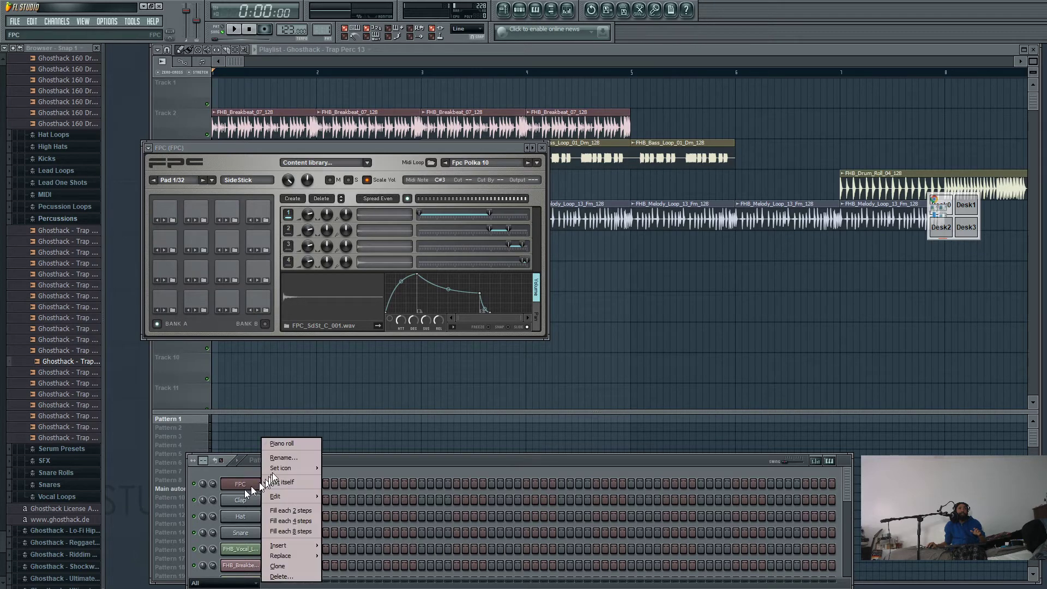
{"action": "left_click", "coordinate": [283, 444]}
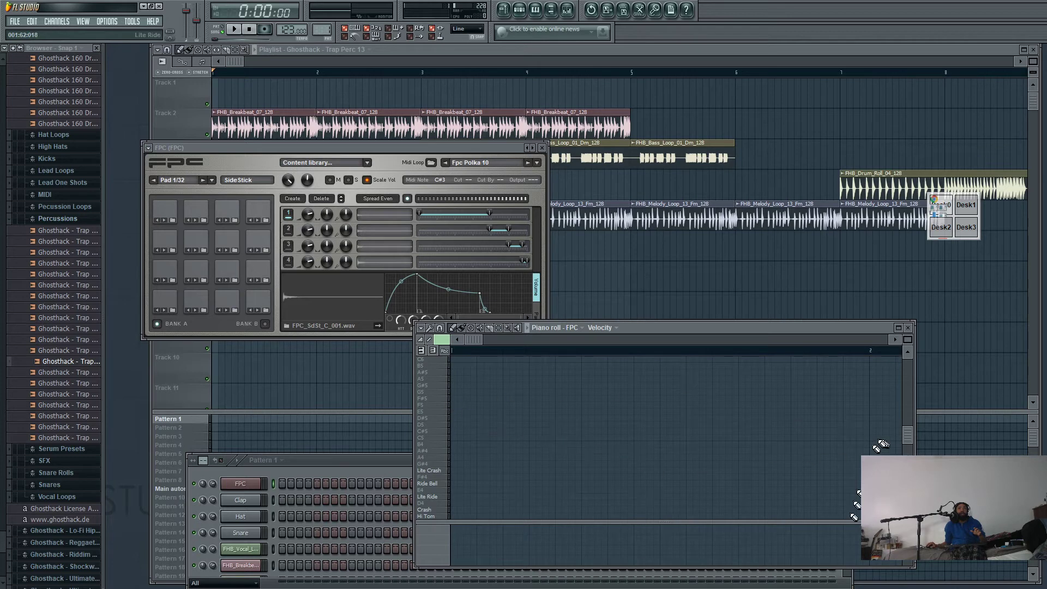
{"action": "scroll", "coordinate": [474, 467], "scroll_direction": "down", "scroll_amount": 1}
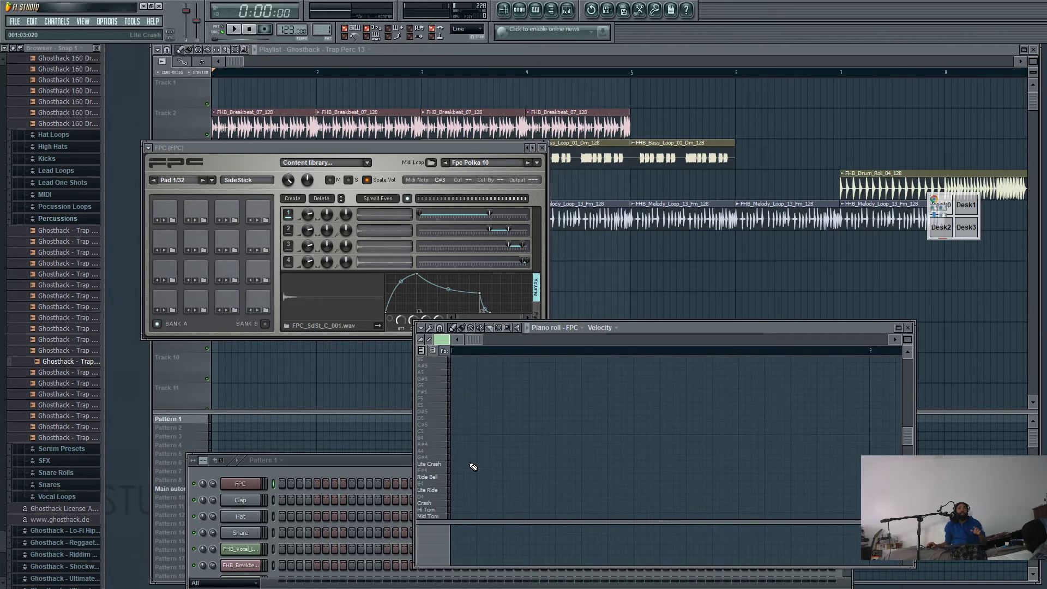
{"action": "scroll", "coordinate": [455, 479], "scroll_direction": "down", "scroll_amount": 2}
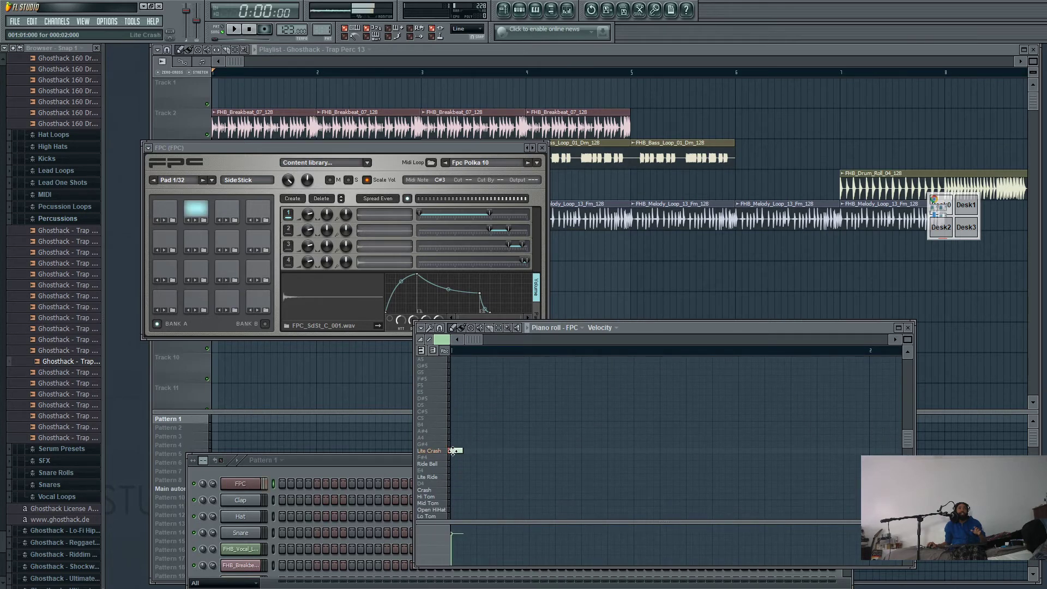
- Test a Lite Crash note and remove it, place a Crash note at the start of bar 1, and try the Kick Drum row
{"action": "left_click", "coordinate": [453, 451]}
{"action": "right_click", "coordinate": [455, 451]}
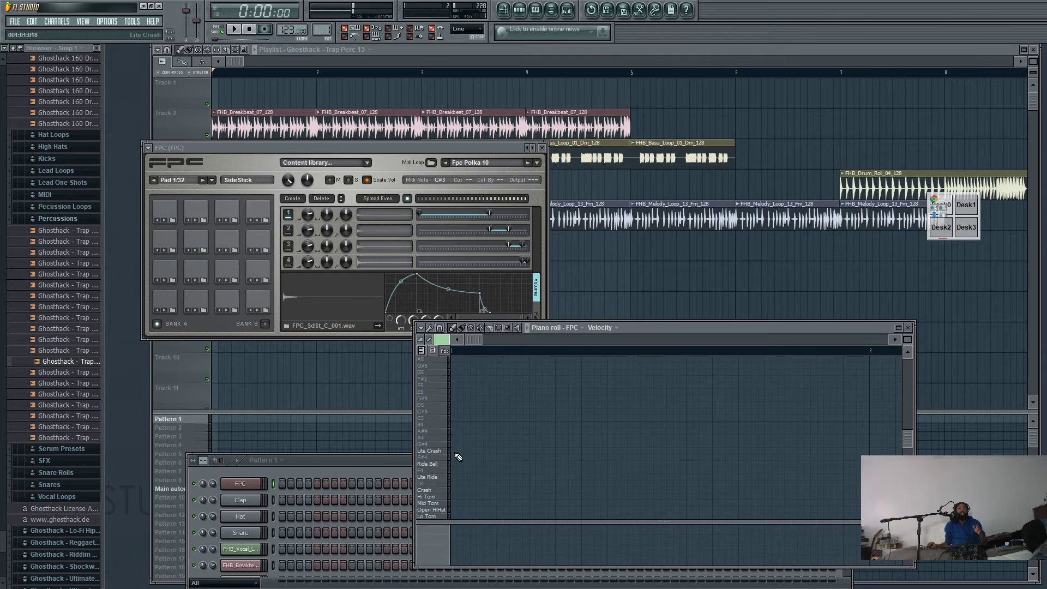
{"action": "left_click", "coordinate": [454, 490]}
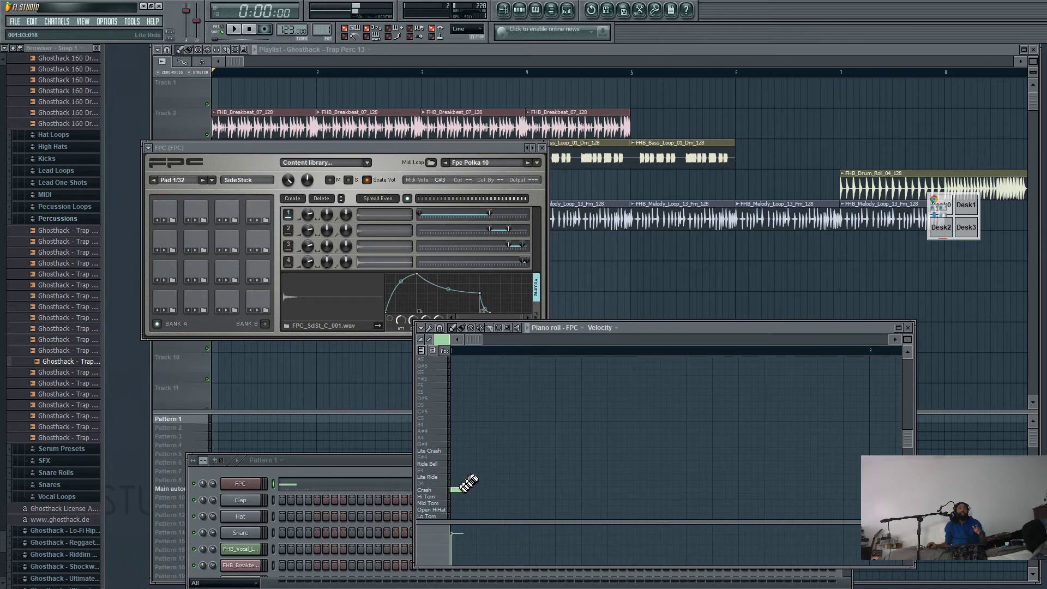
{"action": "scroll", "coordinate": [470, 480], "scroll_direction": "down", "scroll_amount": 5}
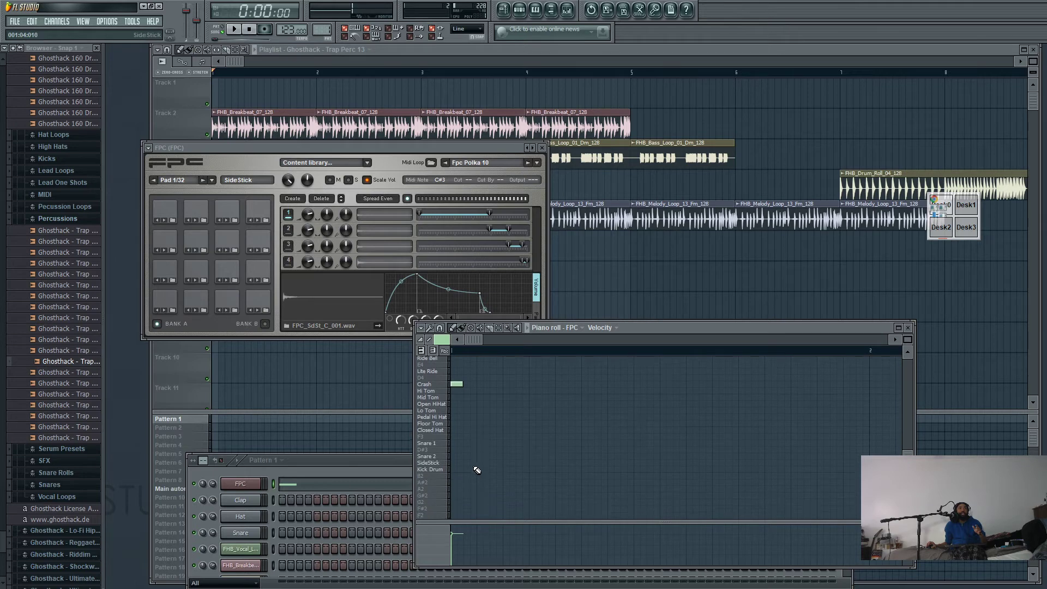
{"action": "left_click", "coordinate": [457, 470]}
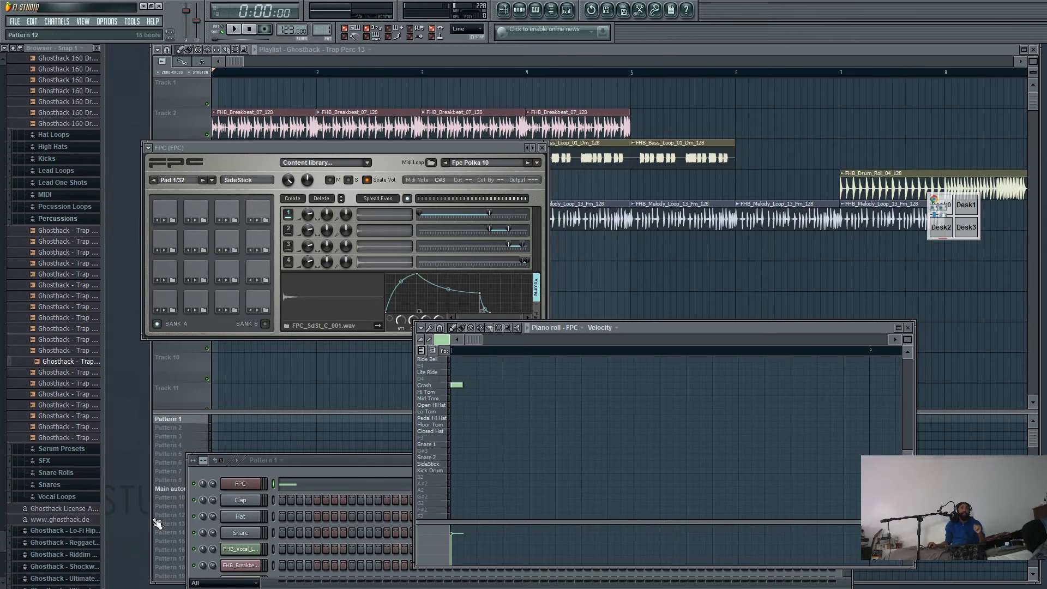
- Rename the Main automation pattern as Crash and place its pattern clip at bar 3 of the playlist
{"action": "key", "text": "F12"}
{"action": "right_click", "coordinate": [168, 489]}
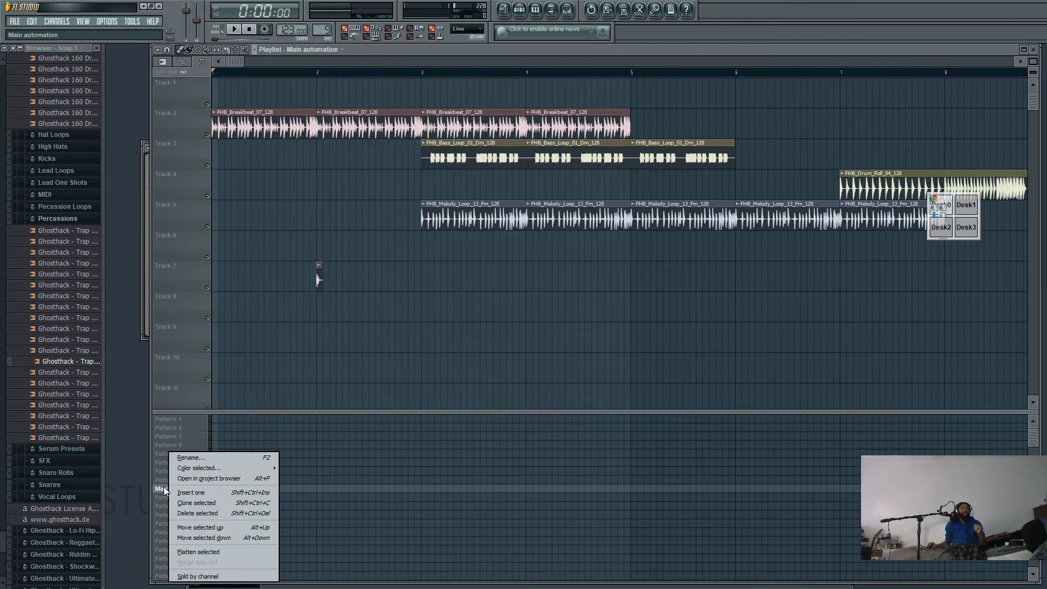
{"action": "left_click", "coordinate": [212, 456]}
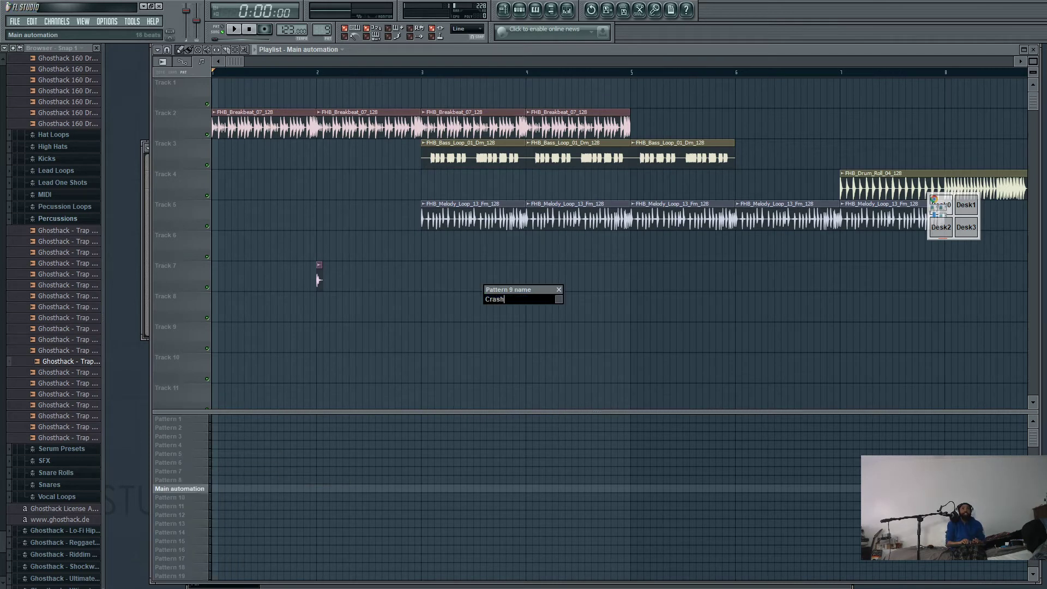
{"action": "key", "text": "Return"}
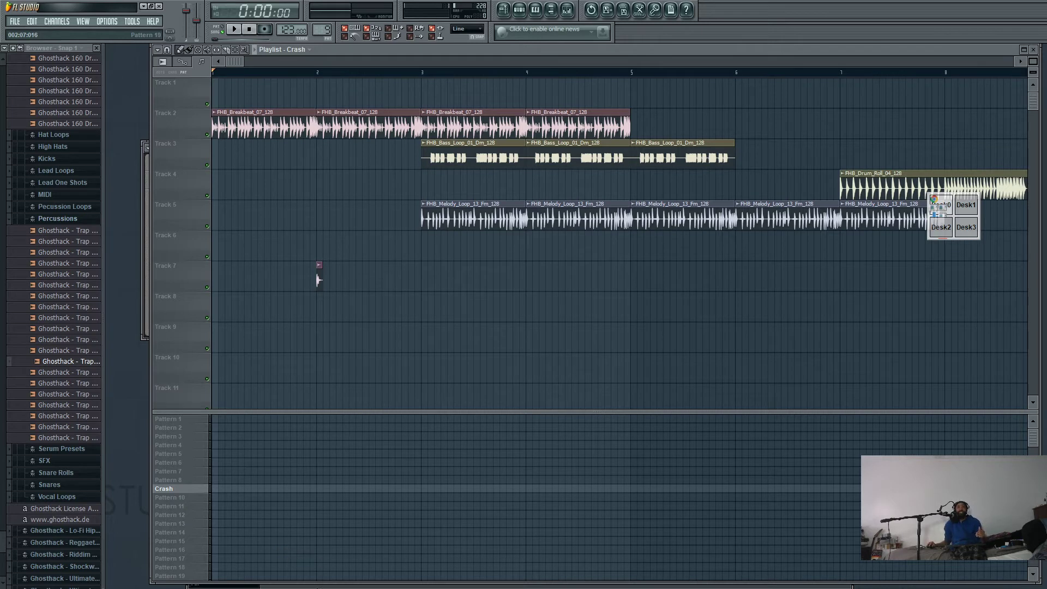
{"action": "left_click", "coordinate": [427, 488]}
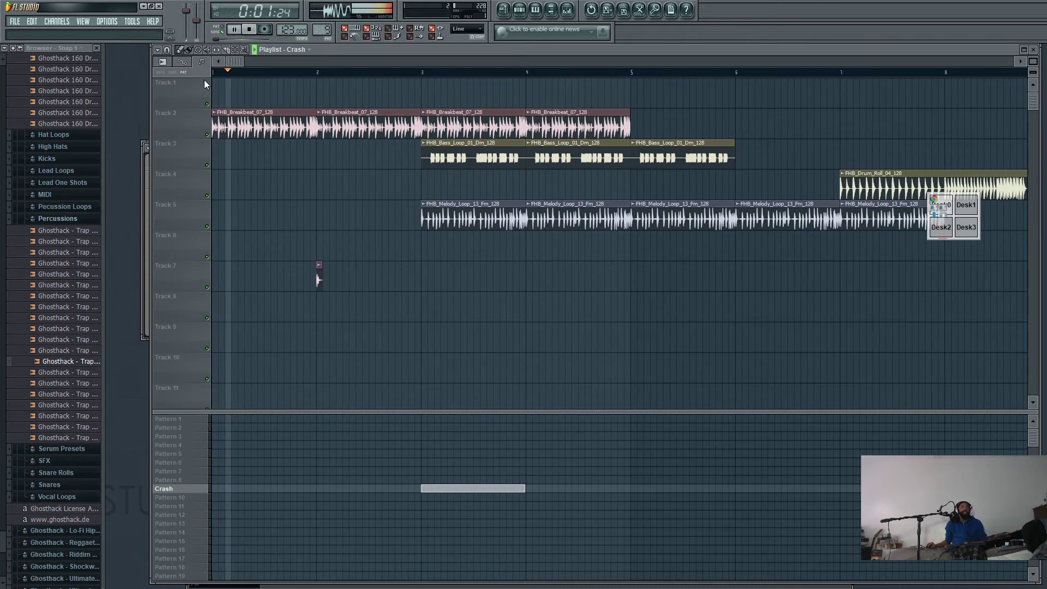
- Expand the Vocal Loops folder in the browser and audition its vocal loops against the playing arrangement
{"action": "left_click", "coordinate": [64, 497]}
{"action": "left_click", "coordinate": [65, 497]}
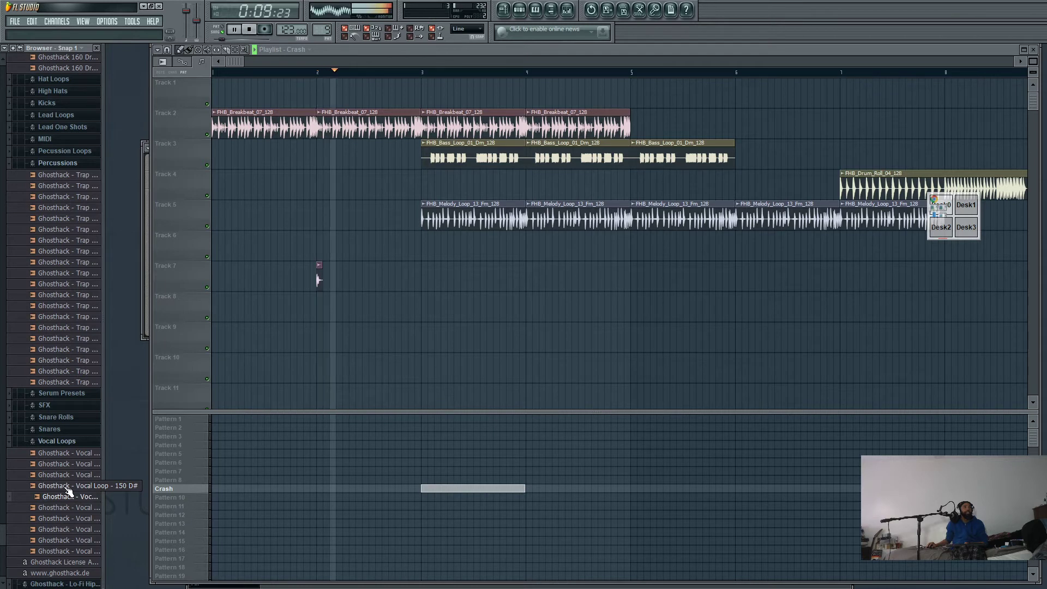
{"action": "scroll", "coordinate": [68, 488], "scroll_direction": "down", "scroll_amount": 2}
{"action": "scroll", "coordinate": [68, 487], "scroll_direction": "down", "scroll_amount": 3}
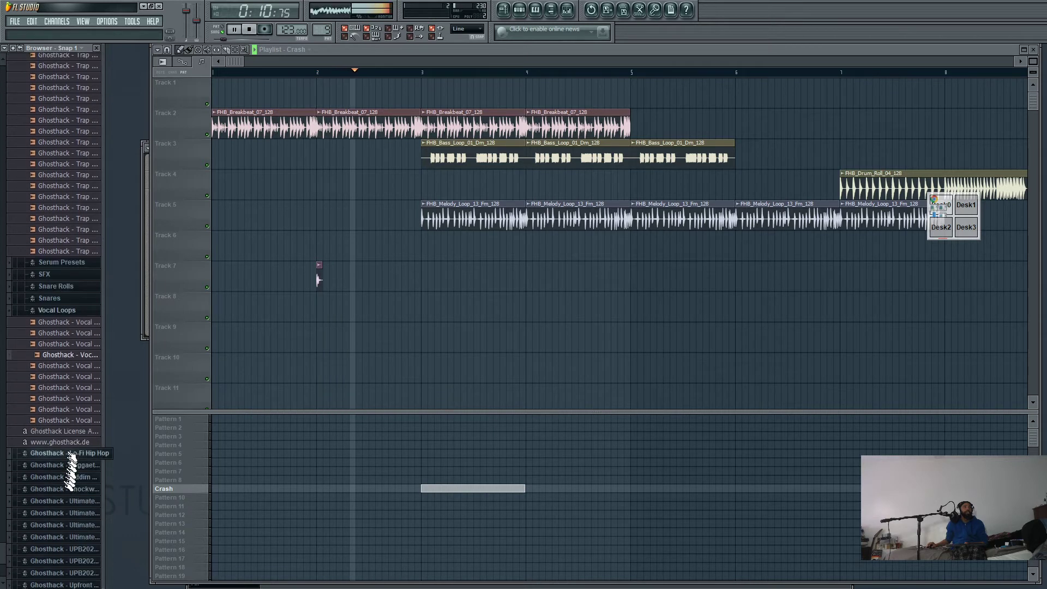
{"action": "left_click", "coordinate": [77, 420]}
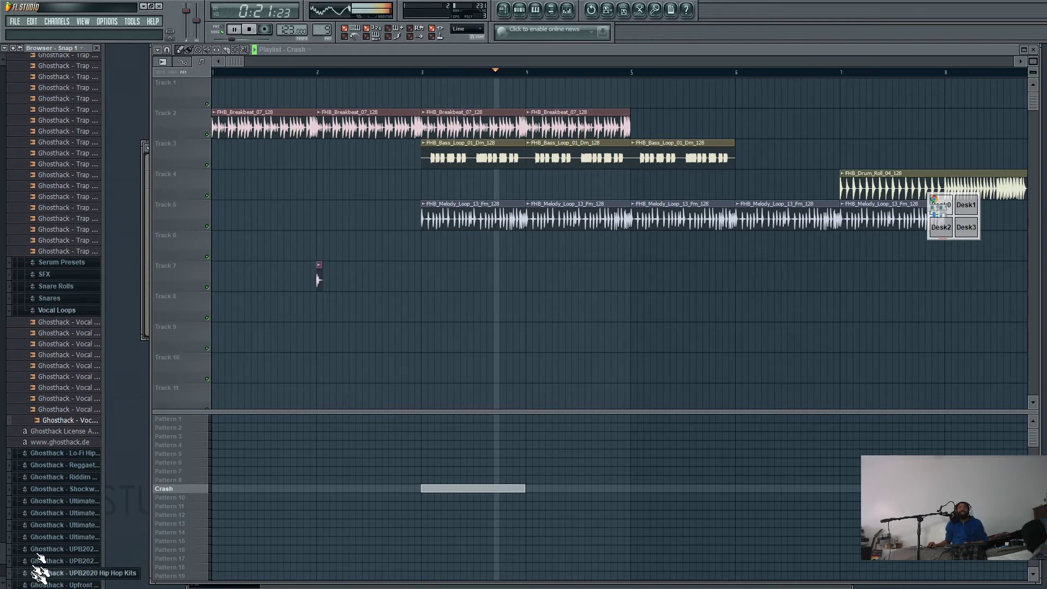
- Audition sounds in the Shockwave pack's SFX_Impact_GH folder and place SFX_Impact_Hole Punch_GH on Track 8 at bar 5
{"action": "left_click", "coordinate": [40, 489]}
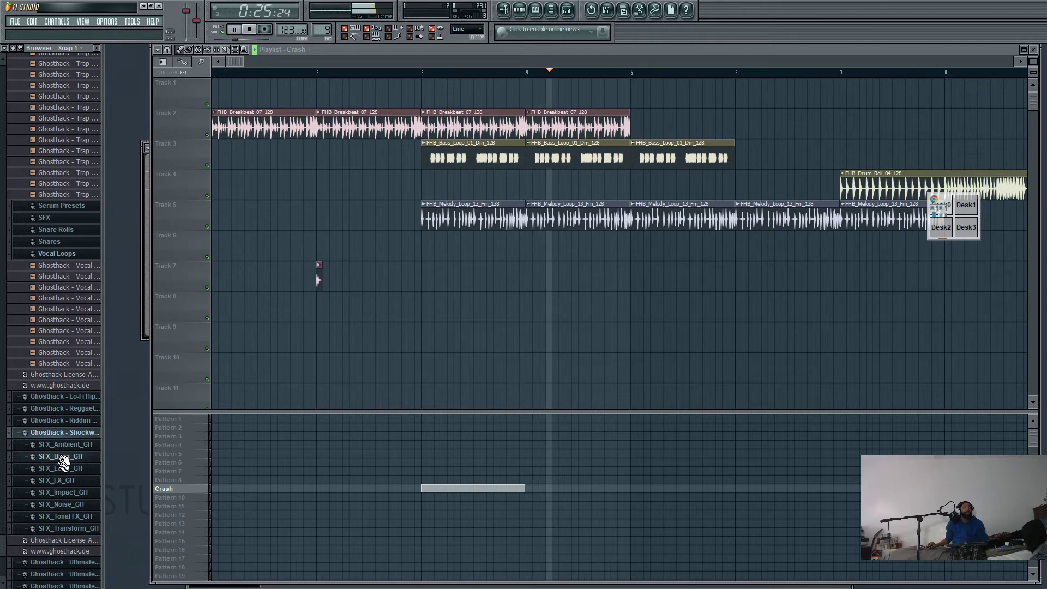
{"action": "left_click", "coordinate": [62, 492]}
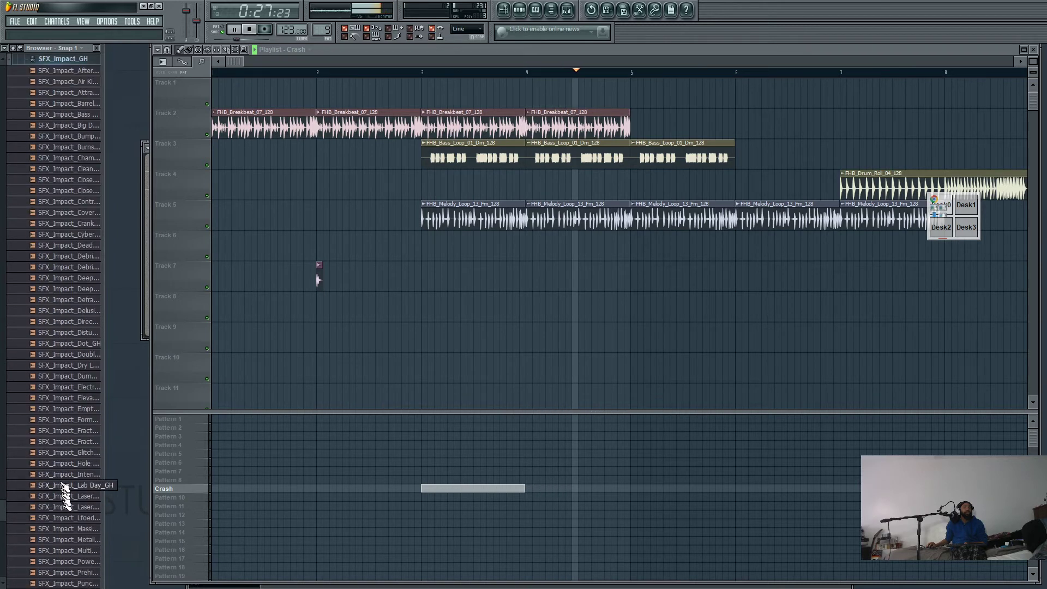
{"action": "left_click", "coordinate": [62, 485]}
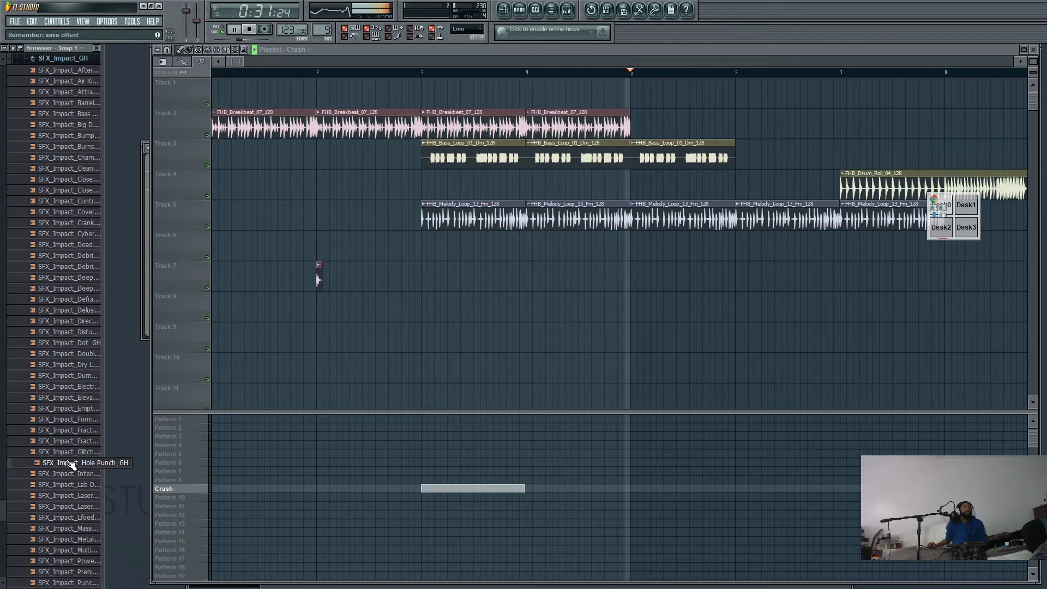
{"action": "left_click_drag", "start_coordinate": [73, 463], "coordinate": [633, 296]}
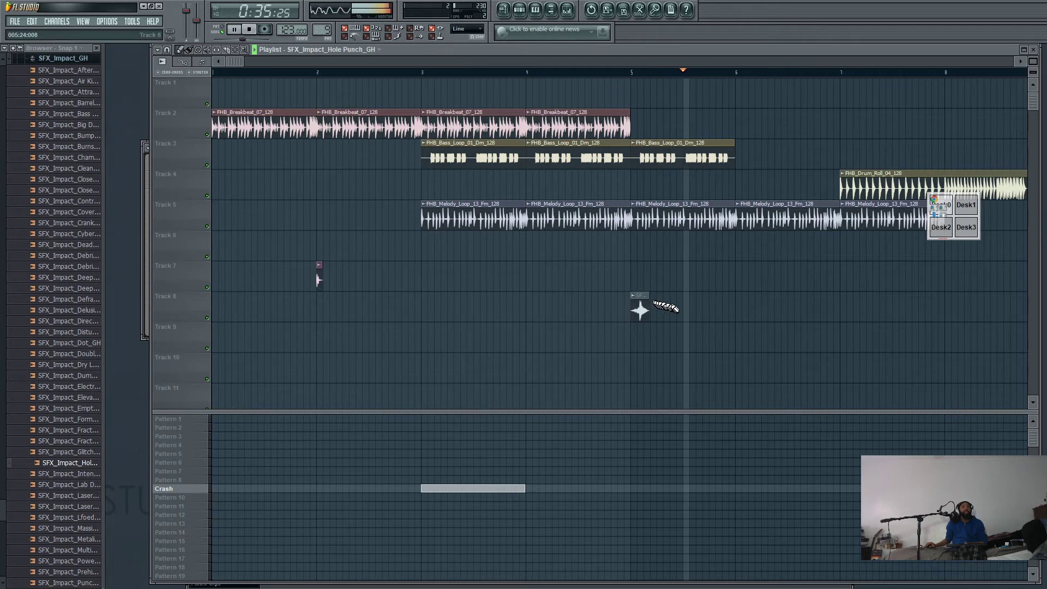
- Restart the arrangement from the beginning and audition another sample in the SFX_Impact_GH folder
{"action": "left_click", "coordinate": [250, 30]}
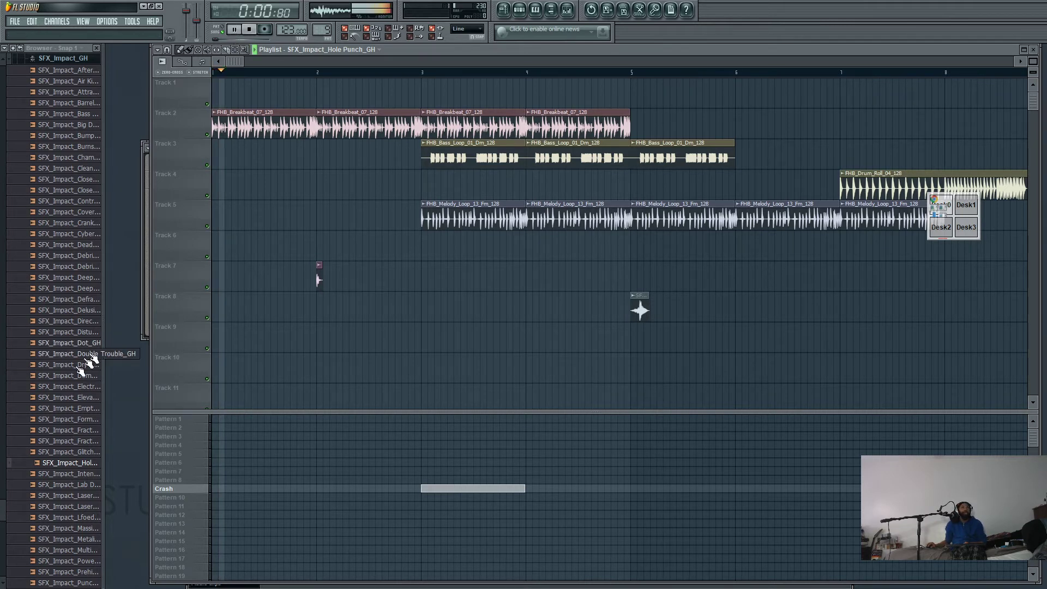
{"action": "left_click", "coordinate": [61, 542]}
{"action": "scroll", "coordinate": [63, 541], "scroll_direction": "down", "scroll_amount": 3}
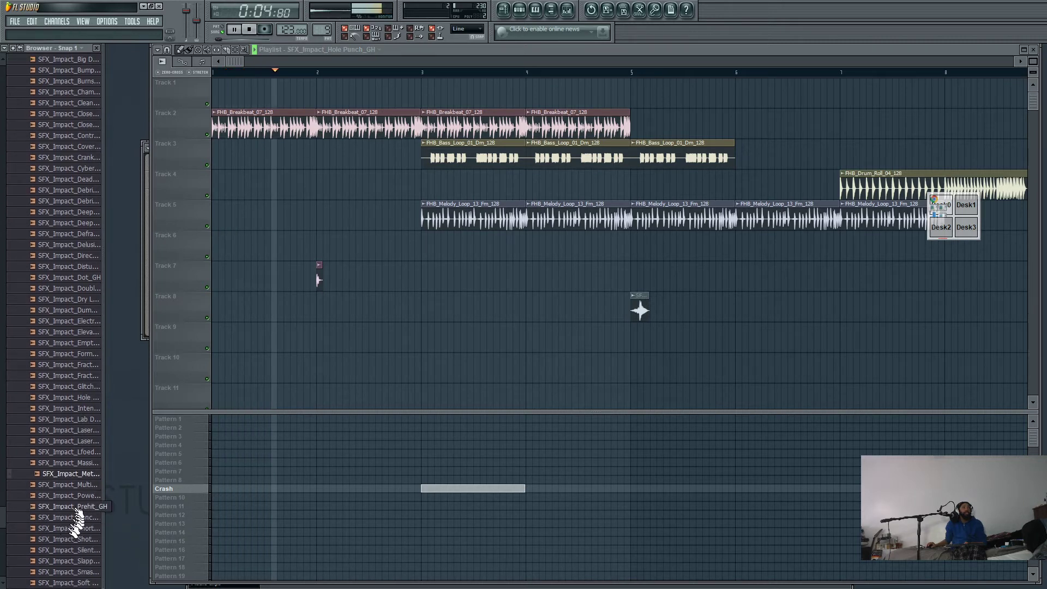
{"action": "scroll", "coordinate": [68, 531], "scroll_direction": "down", "scroll_amount": 15}
{"action": "scroll", "coordinate": [72, 520], "scroll_direction": "down", "scroll_amount": 3}
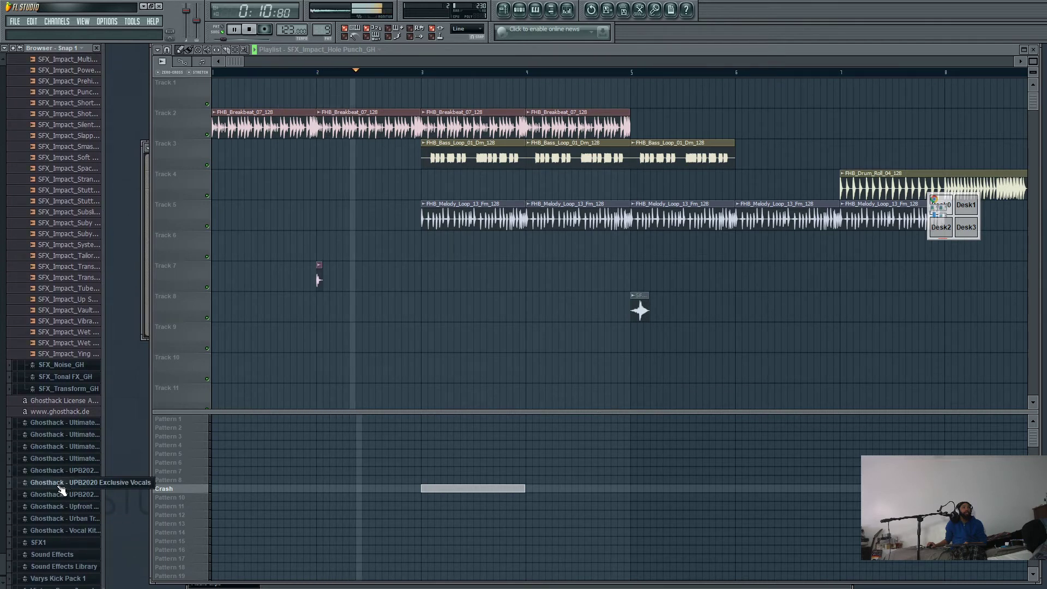
- Open the 15 Full Drum Loops folder of the Ghosthack Urban pack, audition Drum Loop 11 (160) Kick and stop playback
{"action": "left_click", "coordinate": [77, 519]}
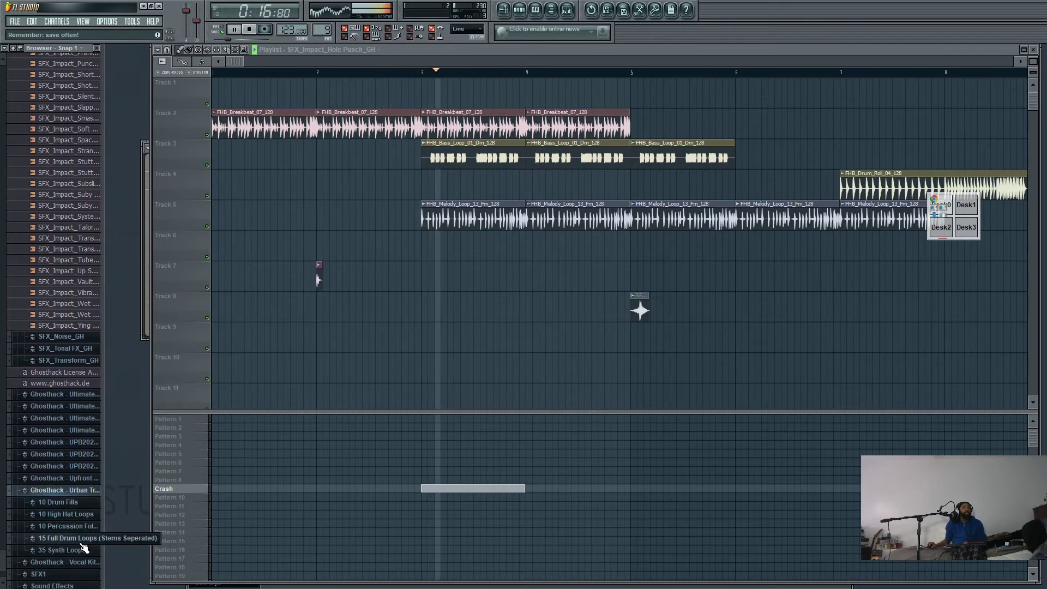
{"action": "left_click", "coordinate": [81, 540]}
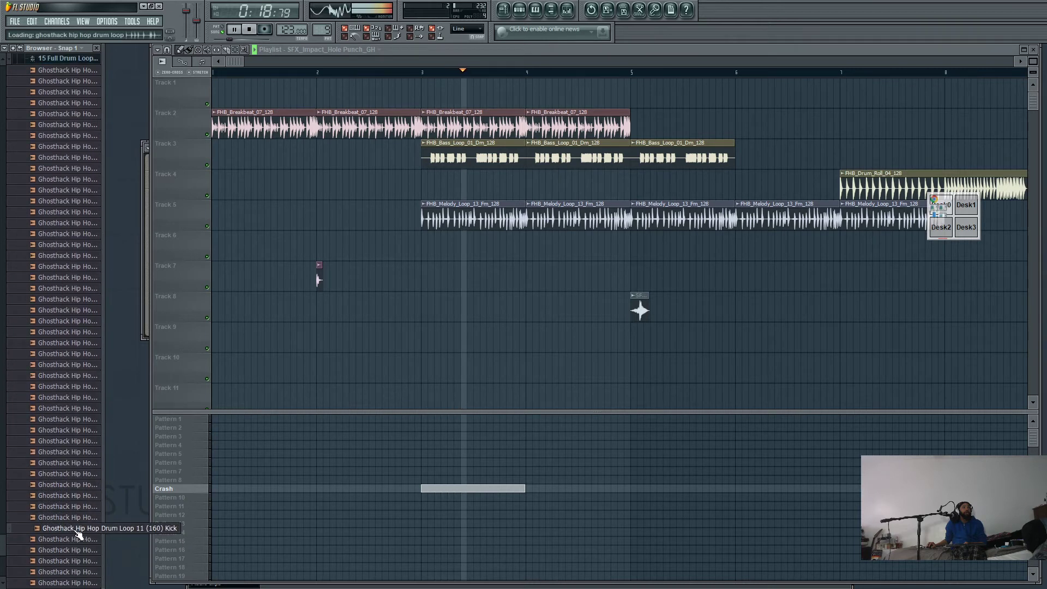
{"action": "left_click_drag", "start_coordinate": [78, 530], "coordinate": [135, 304]}
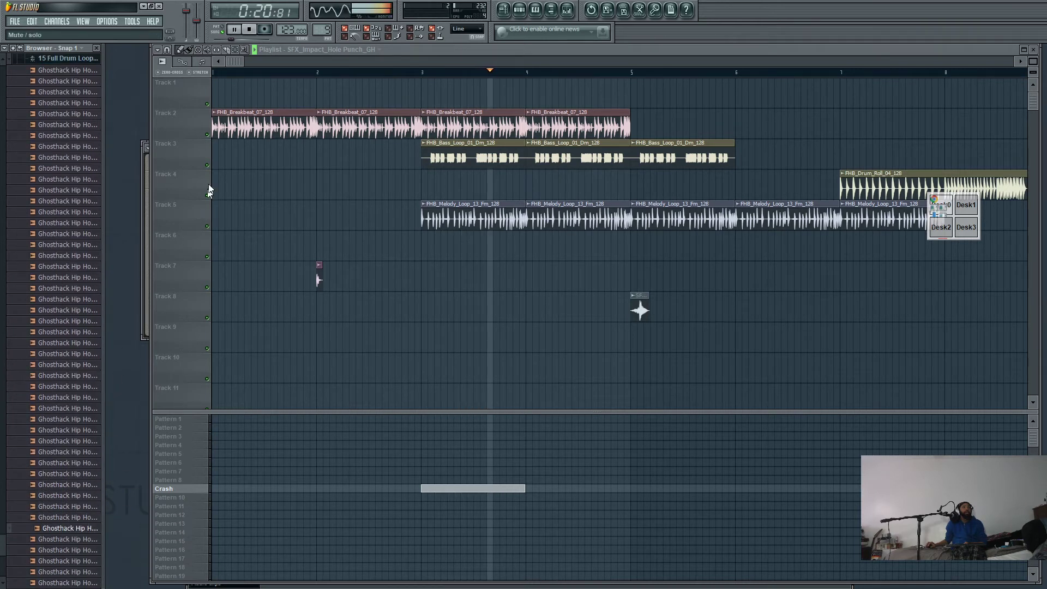
{"action": "left_click", "coordinate": [249, 31]}
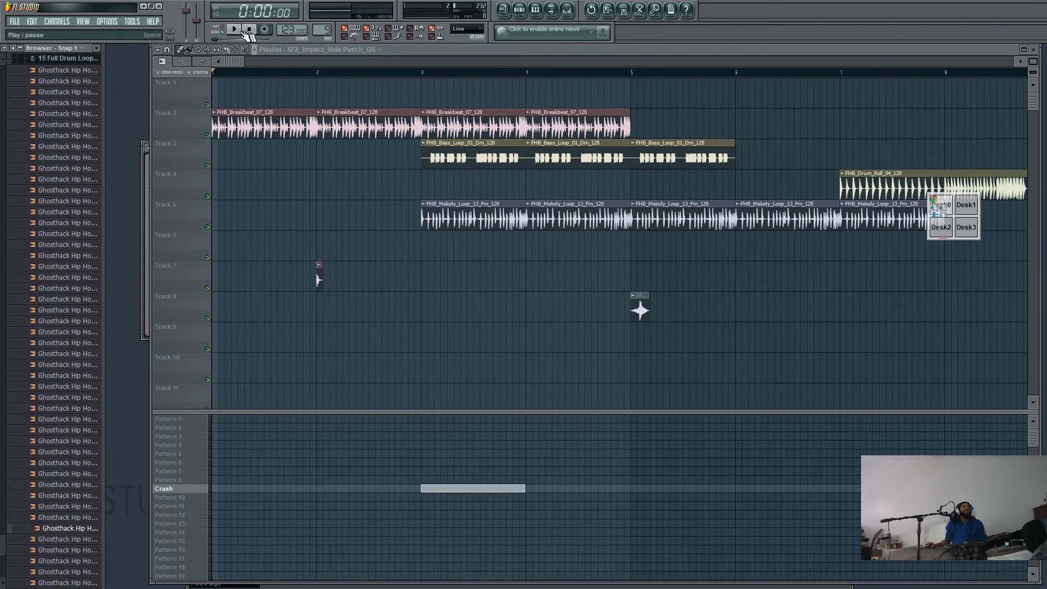
{"action": "scroll", "coordinate": [58, 367], "scroll_direction": "up", "scroll_amount": 10}
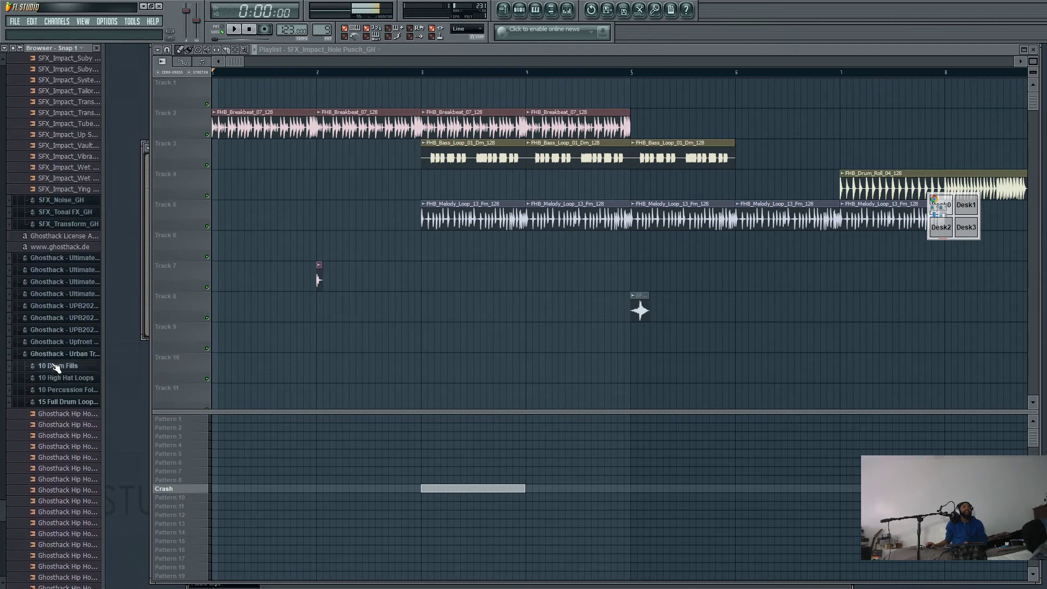
{"action": "scroll", "coordinate": [57, 367], "scroll_direction": "up", "scroll_amount": 1}
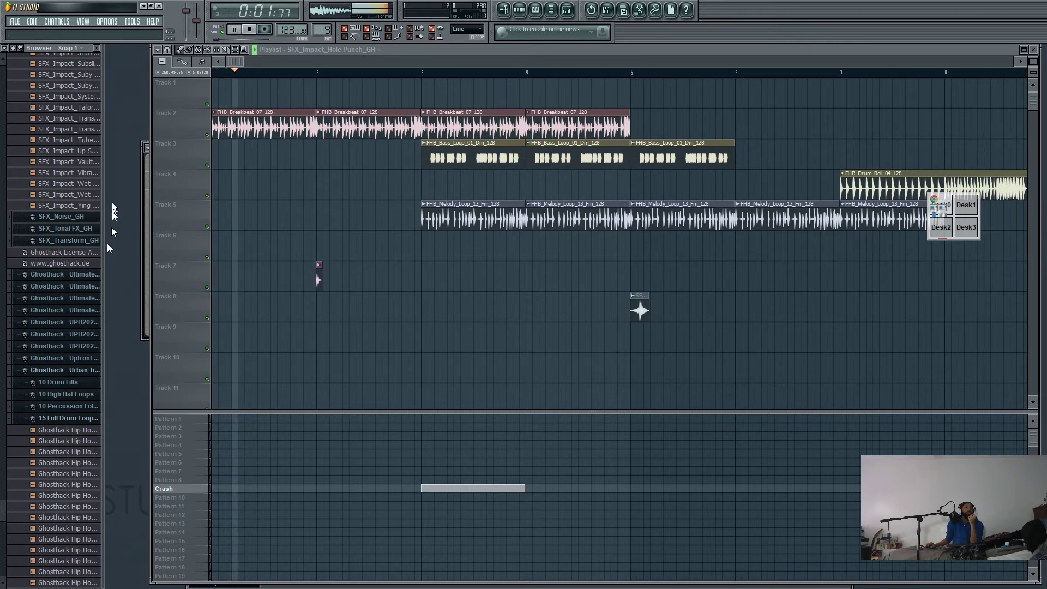
{"action": "scroll", "coordinate": [38, 209], "scroll_direction": "up", "scroll_amount": 1}
{"action": "scroll", "coordinate": [38, 215], "scroll_direction": "up", "scroll_amount": 20}
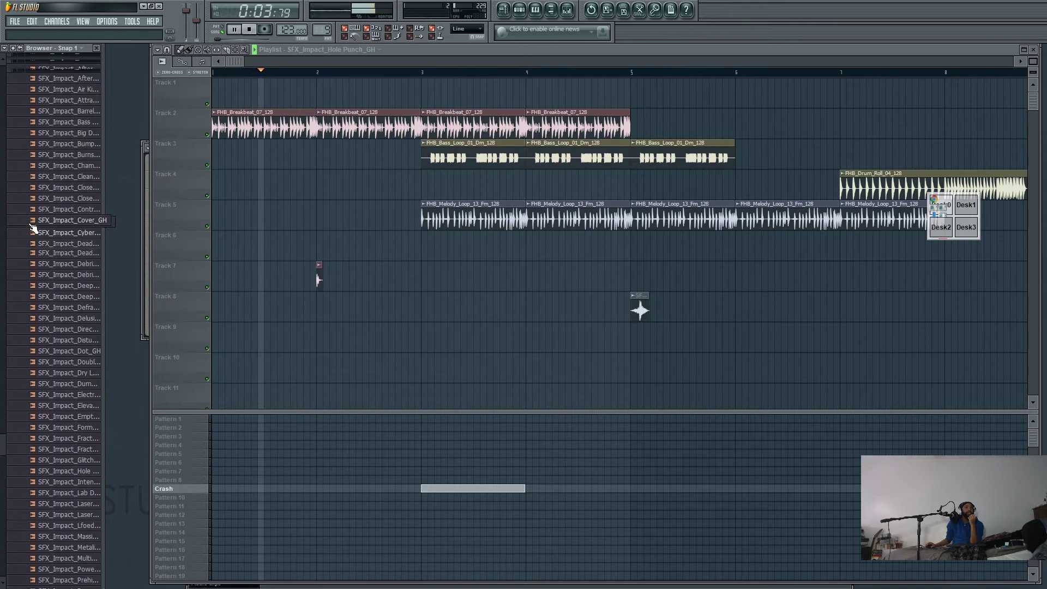
{"action": "scroll", "coordinate": [35, 226], "scroll_direction": "up", "scroll_amount": 20}
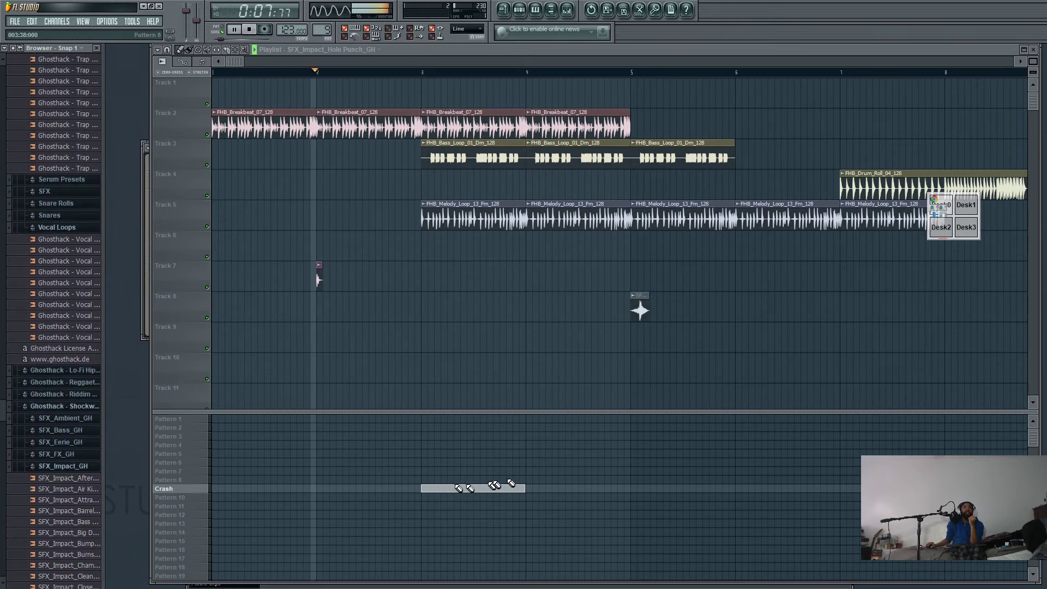
- Place Pattern 1 clips at bars 3 and 5, remove the clips from the Crash row, and replay from just before bar 3
{"action": "left_click", "coordinate": [632, 489]}
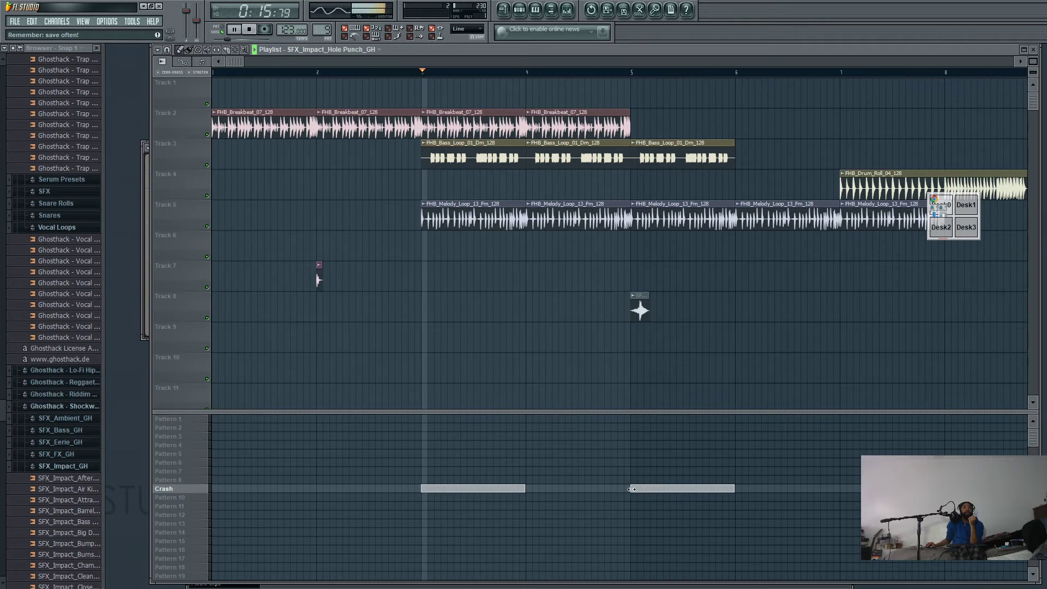
{"action": "left_click", "coordinate": [433, 418]}
{"action": "left_click", "coordinate": [633, 420]}
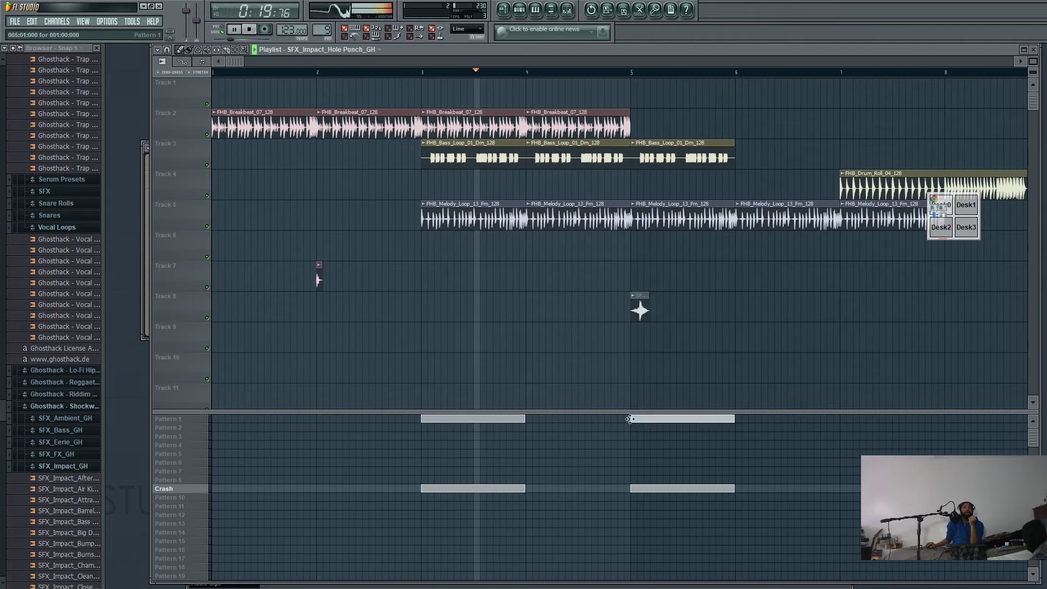
{"action": "right_click", "coordinate": [655, 488]}
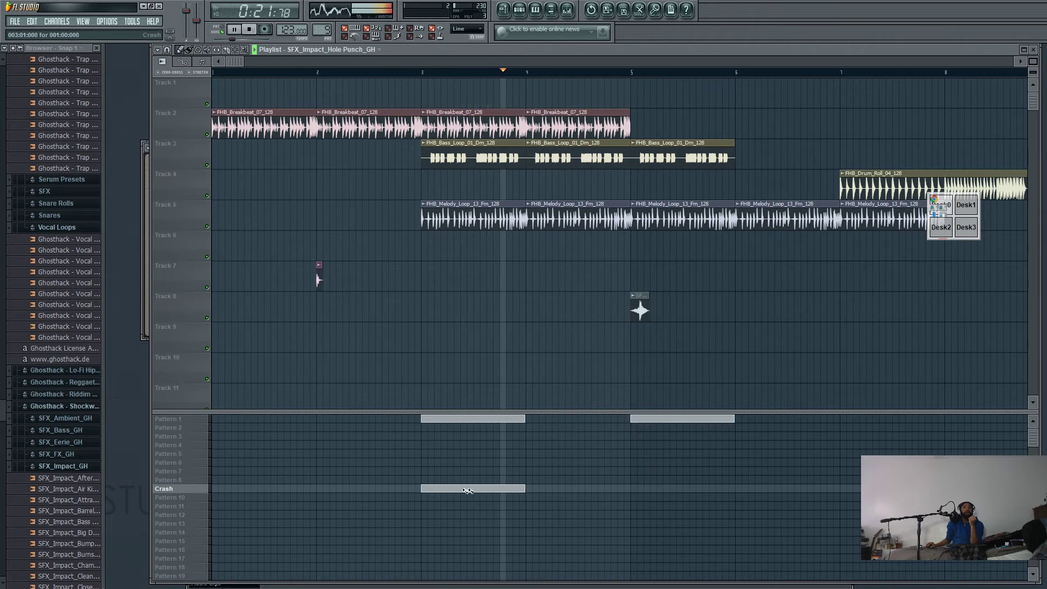
{"action": "right_click", "coordinate": [499, 488]}
{"action": "left_click", "coordinate": [403, 72]}
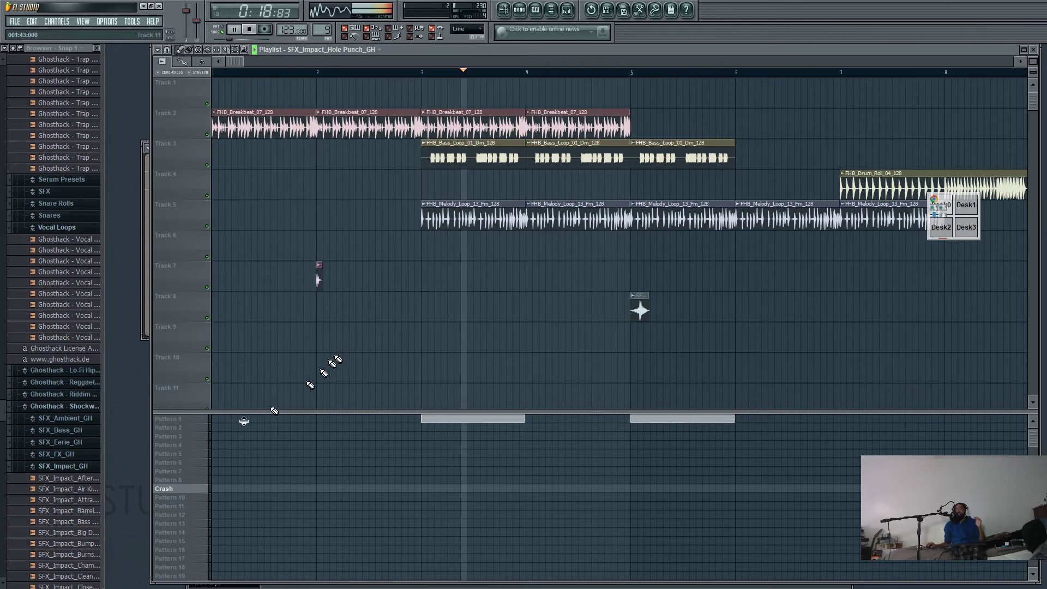
- Clear the custom name Crash from Pattern 9
{"action": "right_click", "coordinate": [168, 489]}
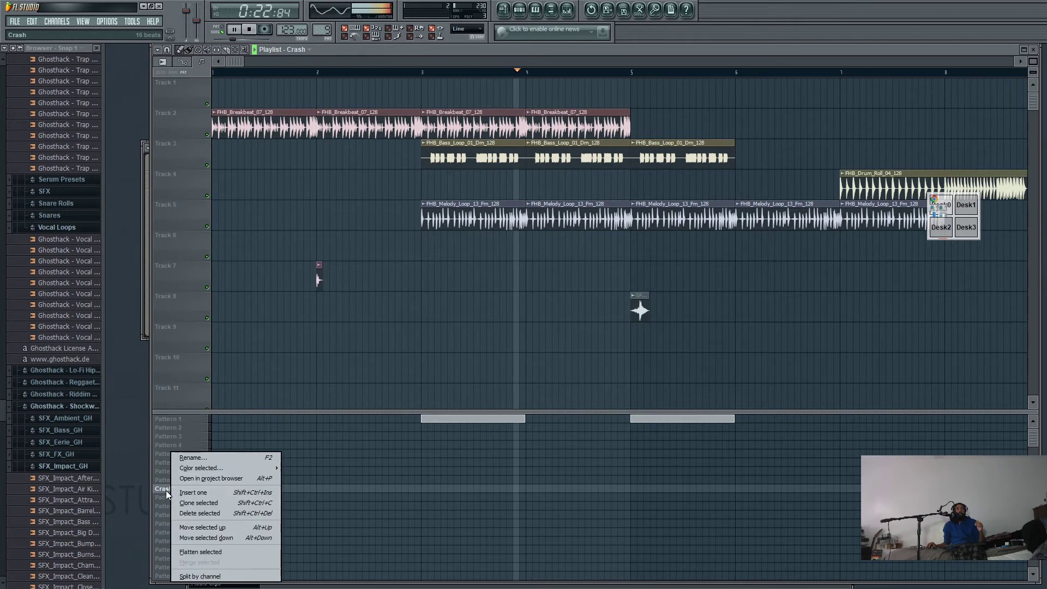
{"action": "left_click", "coordinate": [220, 457]}
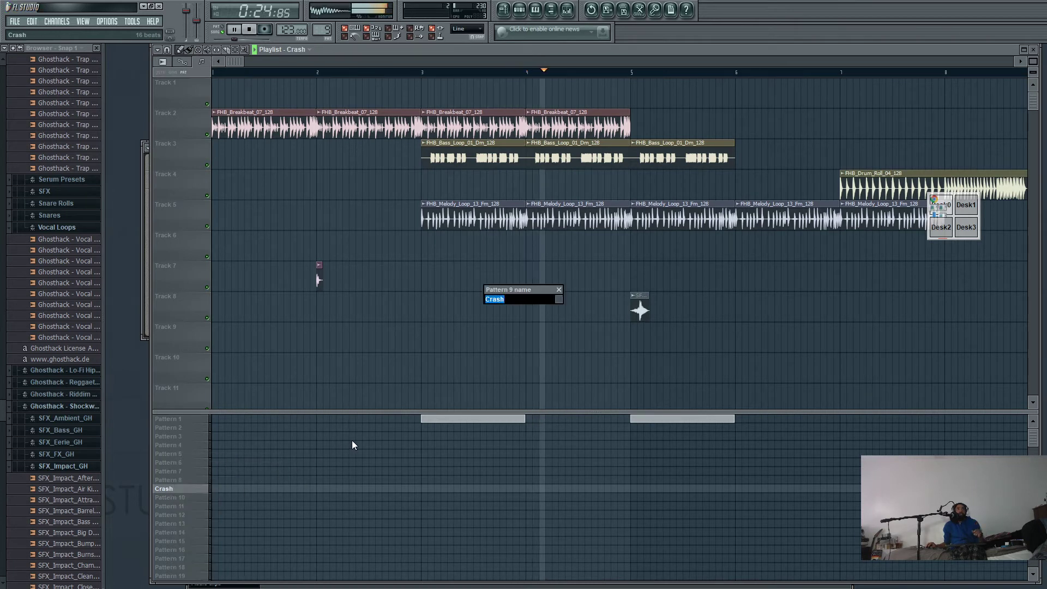
{"action": "key", "text": "BackSpace"}
{"action": "key", "text": "Return"}
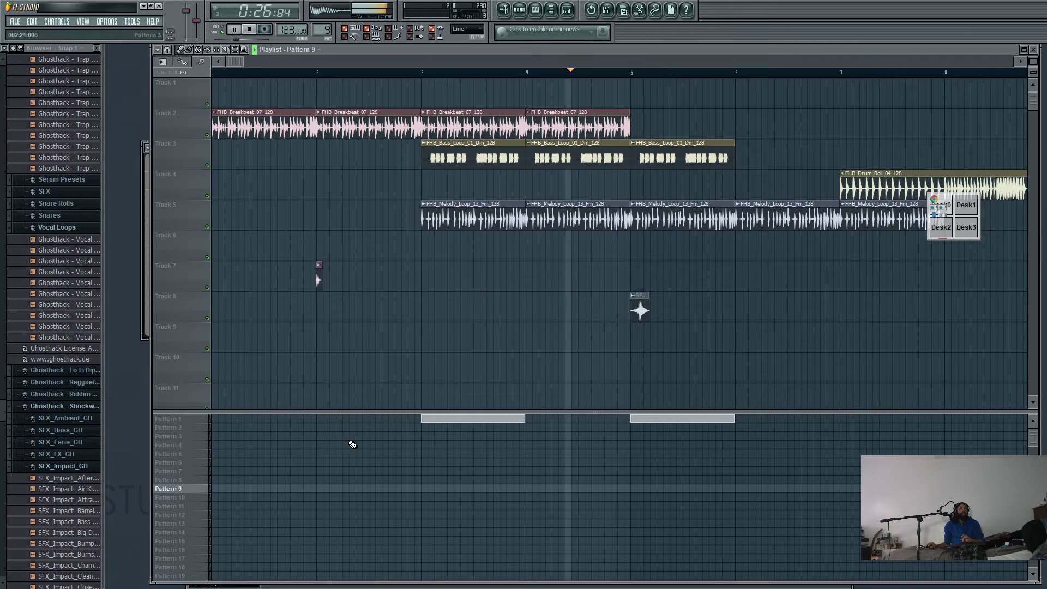
- Rename Pattern 1 as Crash
{"action": "right_click", "coordinate": [178, 421]}
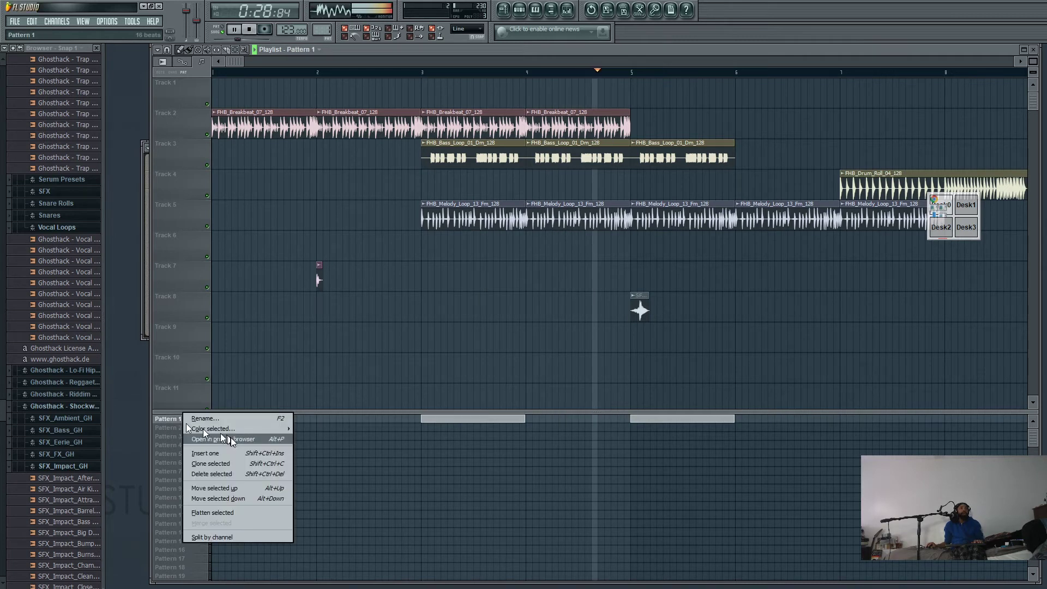
{"action": "left_click", "coordinate": [234, 421]}
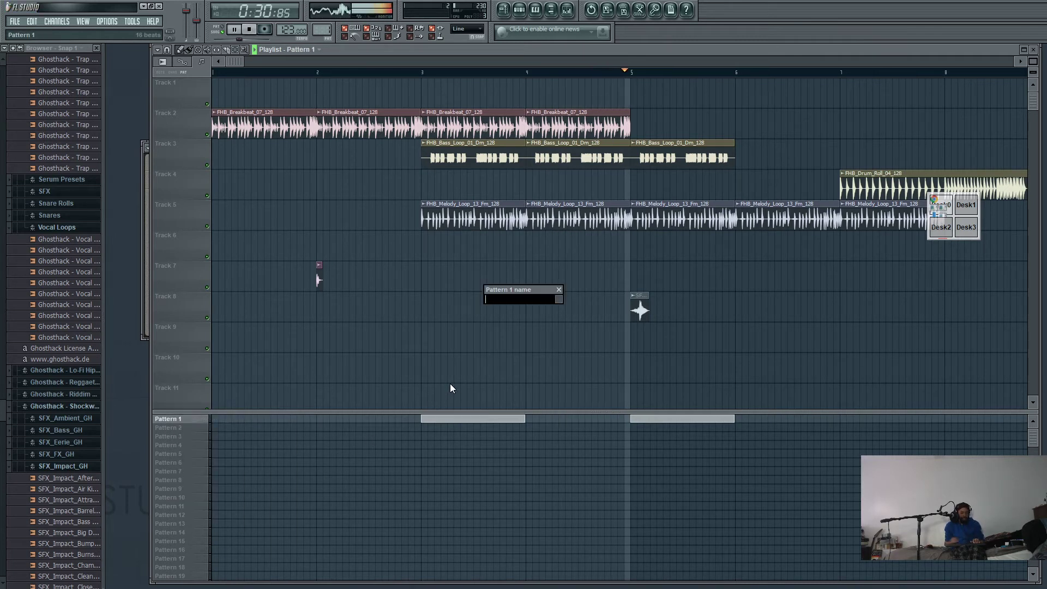
{"action": "type", "text": "Crash"}
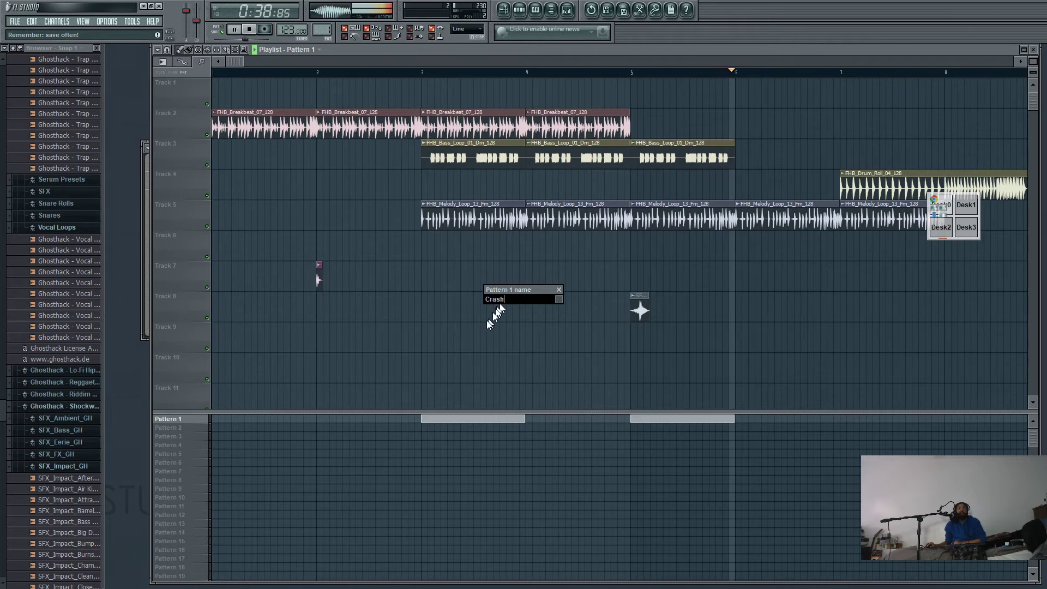
{"action": "key", "text": "Return"}
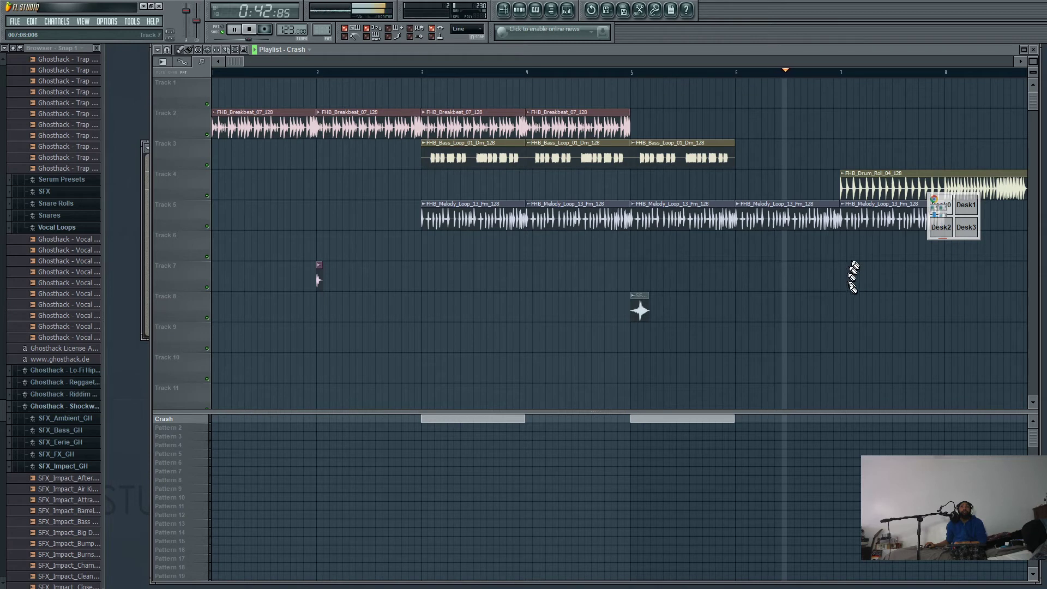
- Copy an FHB_Breakbeat_07_128 clip along Track 2 so it starts with the vocal loop just before bar 9, and replay the transition
{"action": "left_click", "coordinate": [1022, 62]}
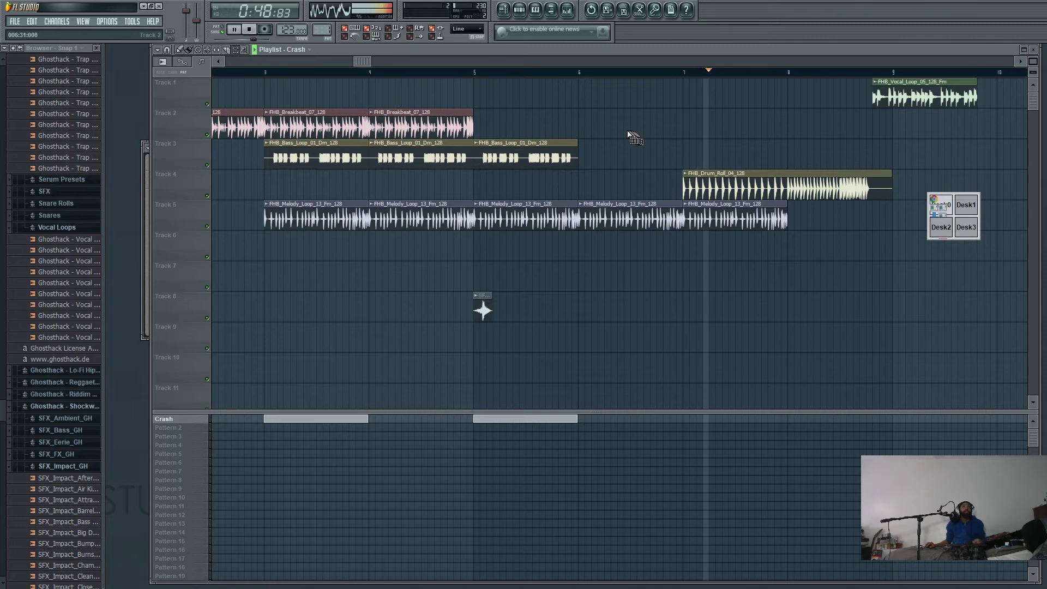
{"action": "left_click", "coordinate": [467, 120]}
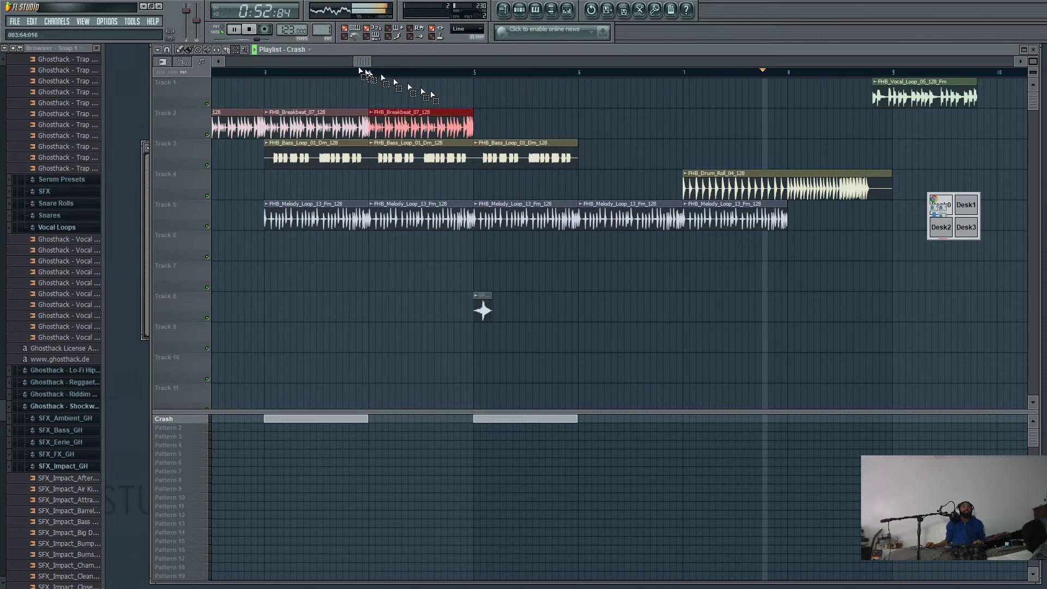
{"action": "left_click", "coordinate": [181, 51]}
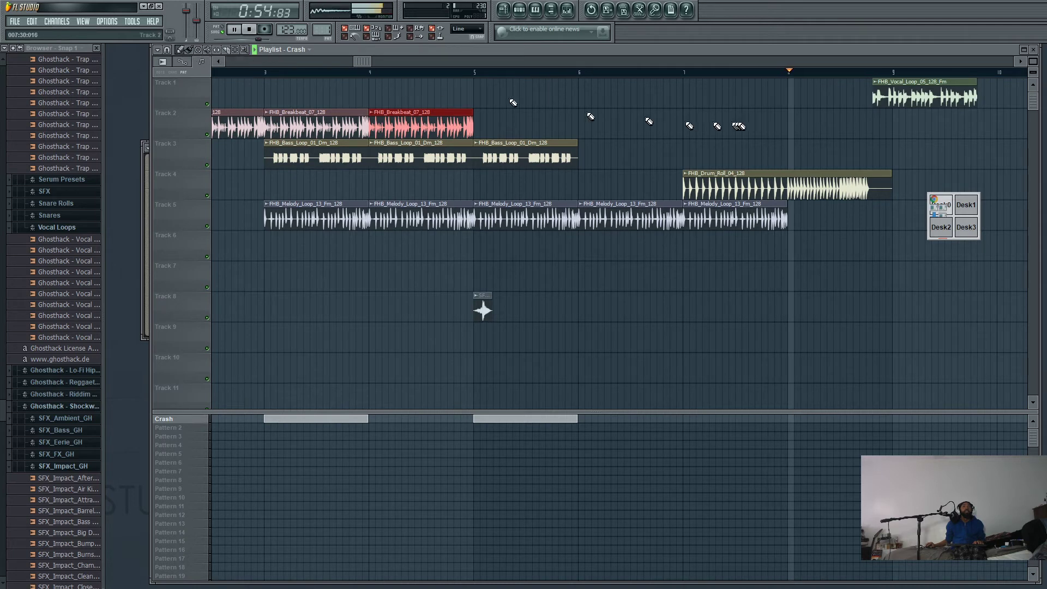
{"action": "left_click", "coordinate": [854, 124]}
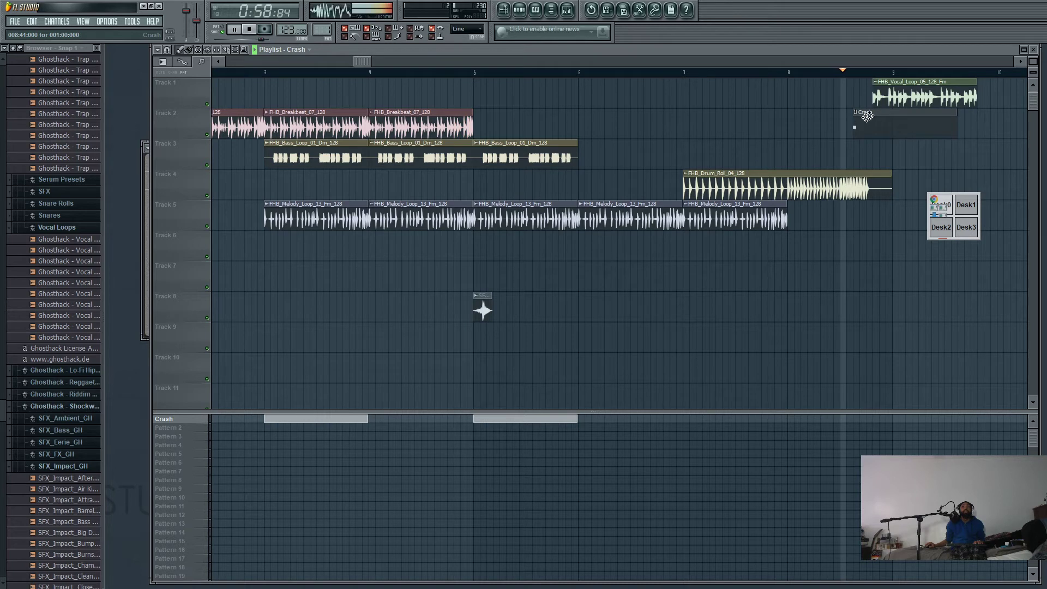
{"action": "right_click", "coordinate": [866, 118]}
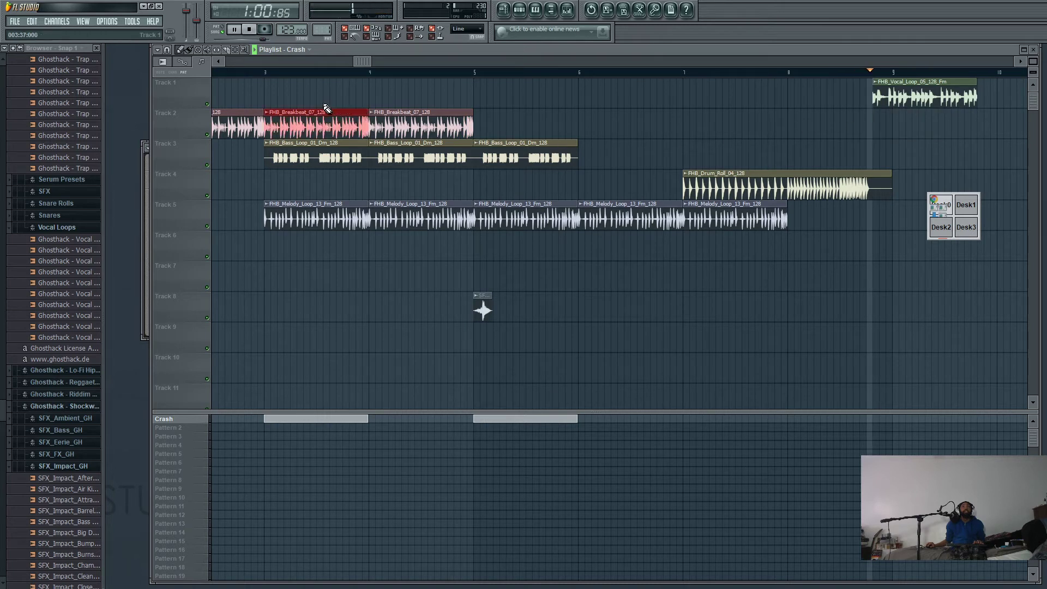
{"action": "left_click_drag", "start_coordinate": [322, 112], "coordinate": [894, 73]}
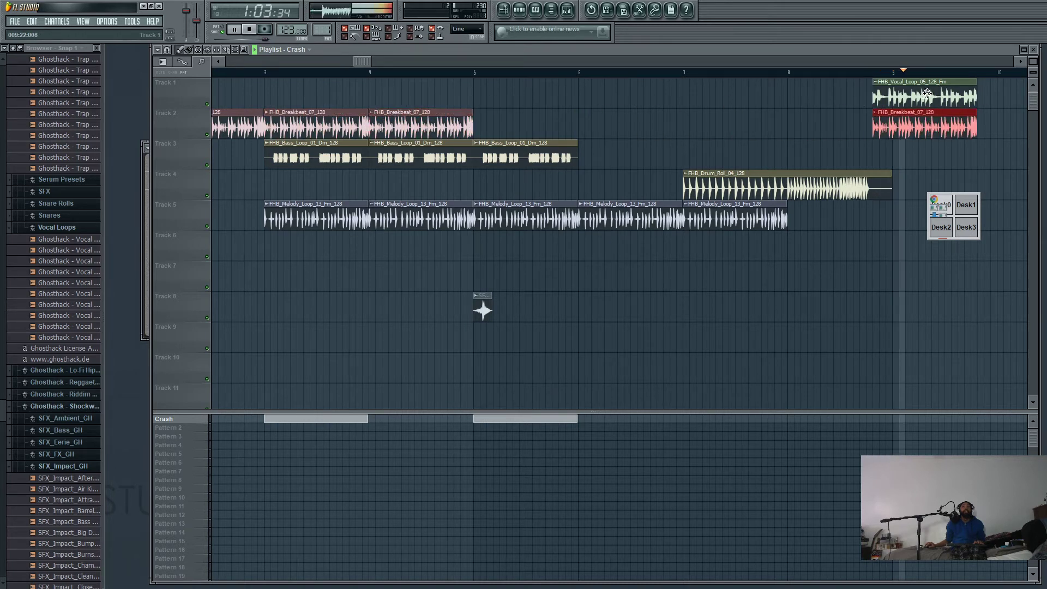
{"action": "left_click", "coordinate": [854, 71]}
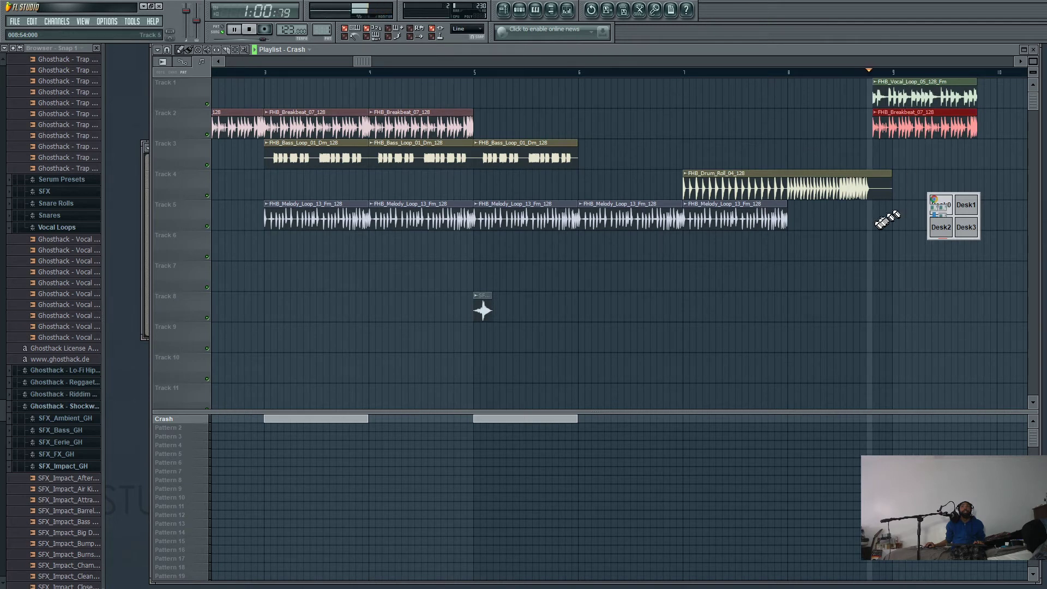
{"action": "left_click", "coordinate": [828, 75]}
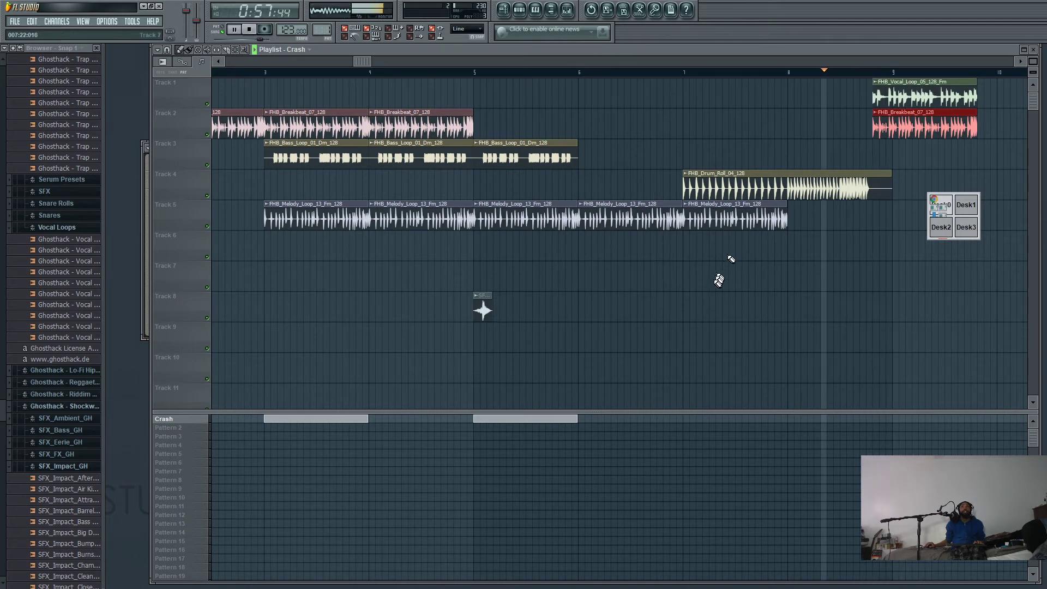
- Place a Crash pattern clip aligned with the vocal loop's start just before bar 9, replay the section and stop playback
{"action": "left_click", "coordinate": [850, 419]}
{"action": "left_click_drag", "start_coordinate": [850, 419], "coordinate": [886, 417]}
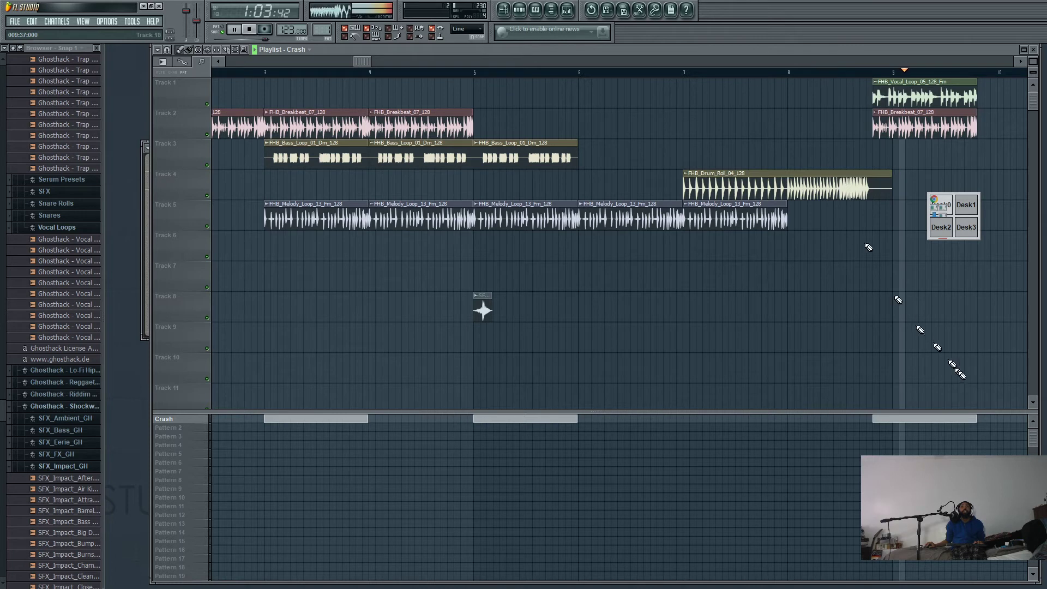
{"action": "left_click_drag", "start_coordinate": [915, 418], "coordinate": [921, 421]}
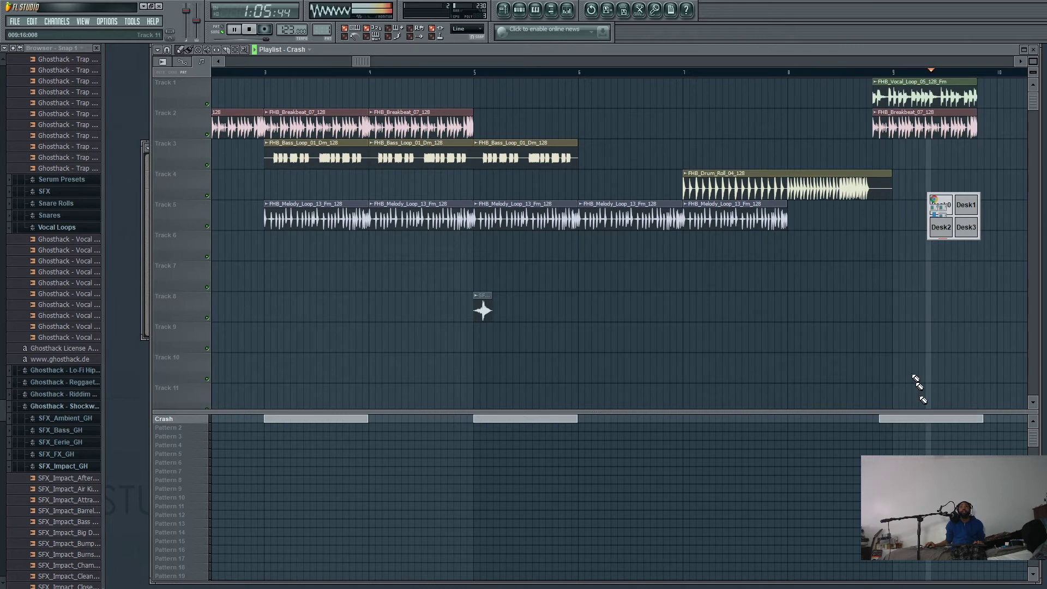
{"action": "left_click_drag", "start_coordinate": [927, 421], "coordinate": [921, 421]}
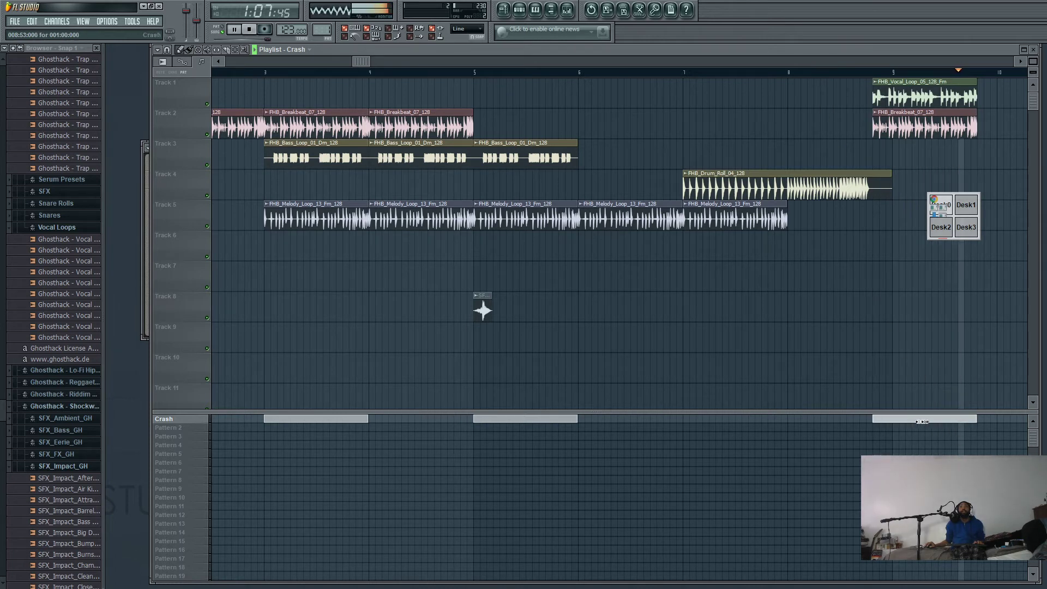
{"action": "left_click", "coordinate": [846, 72]}
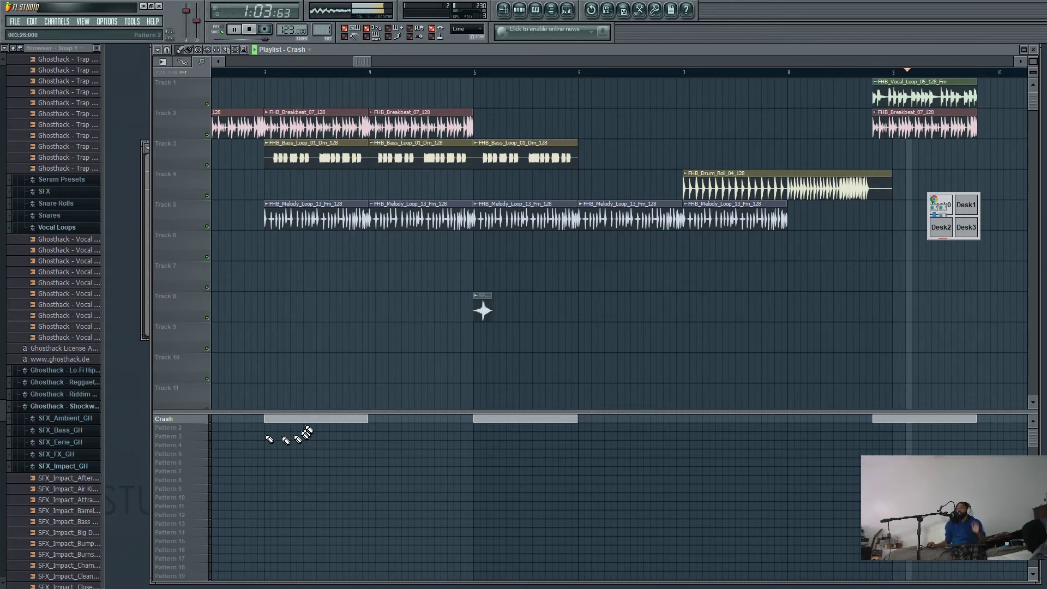
{"action": "left_click", "coordinate": [250, 31]}
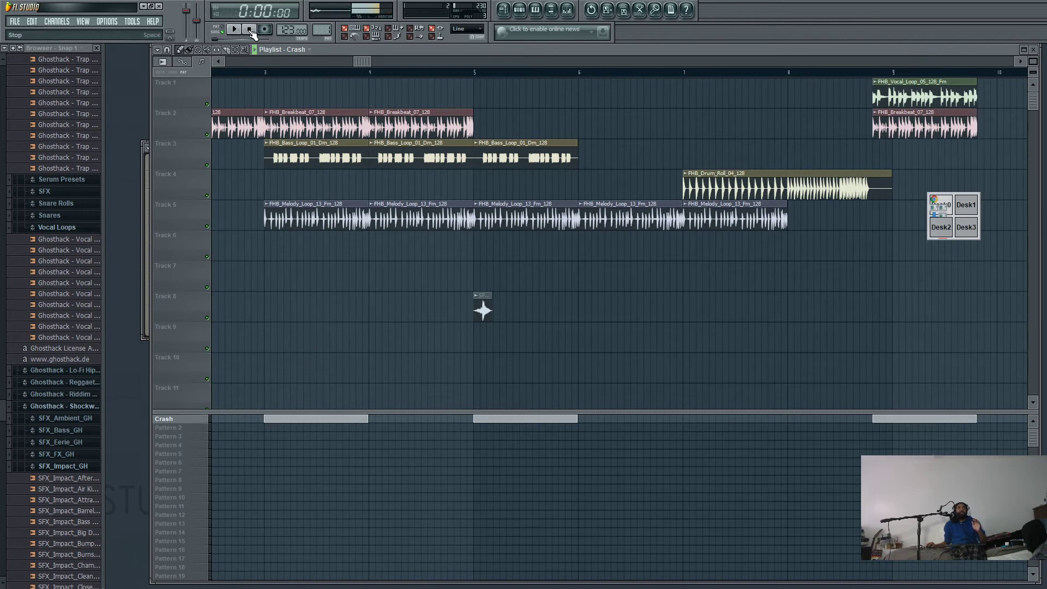
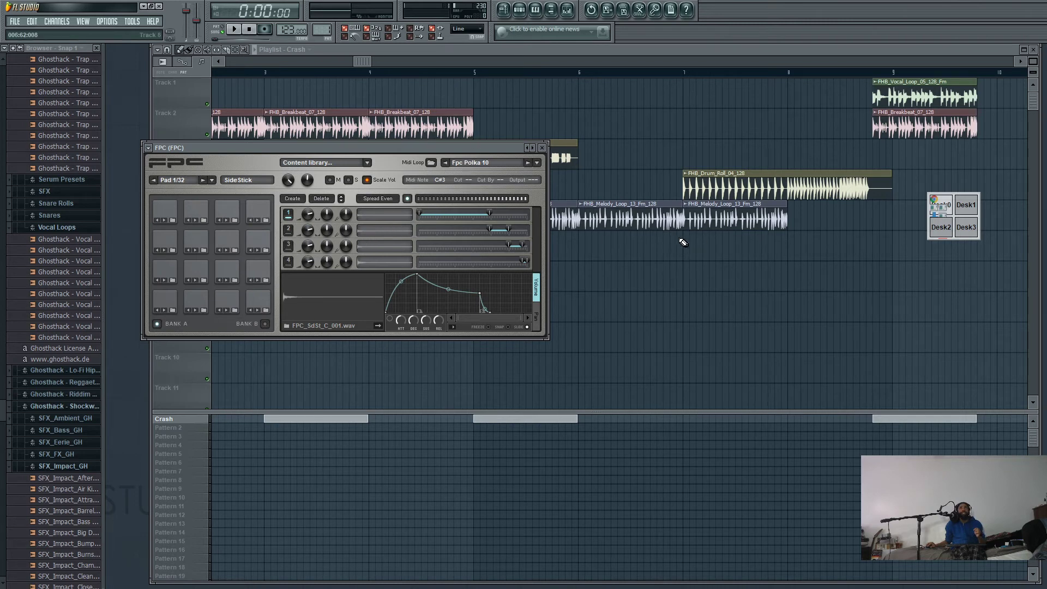
- Open the SFX sample folder and audition Ghosthack Impact 1 and the last Ghosthack Glitch sample
{"action": "left_click", "coordinate": [49, 192]}
{"action": "left_click", "coordinate": [83, 368]}
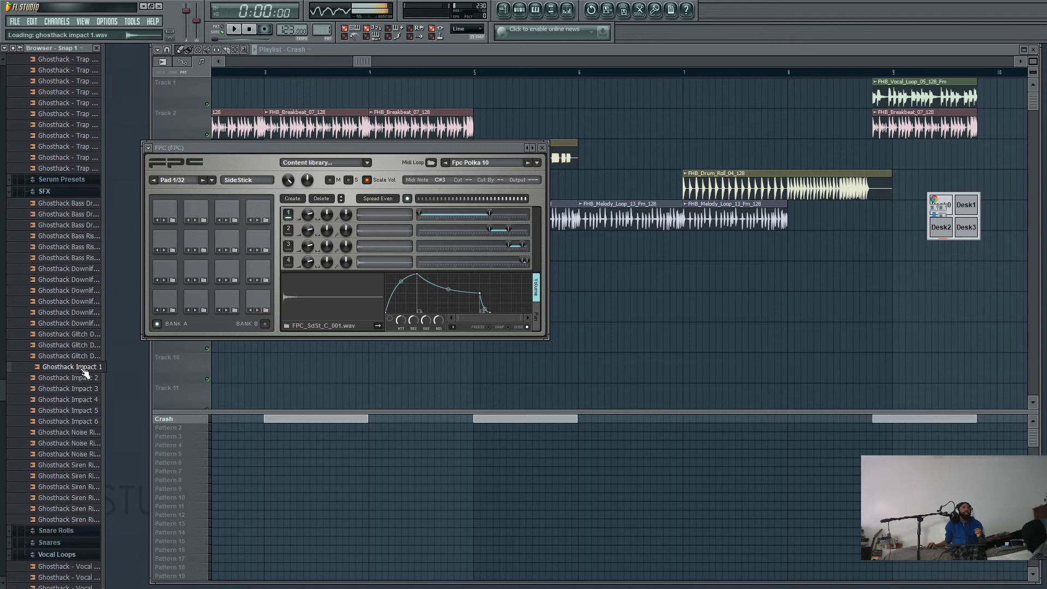
{"action": "left_click", "coordinate": [78, 358]}
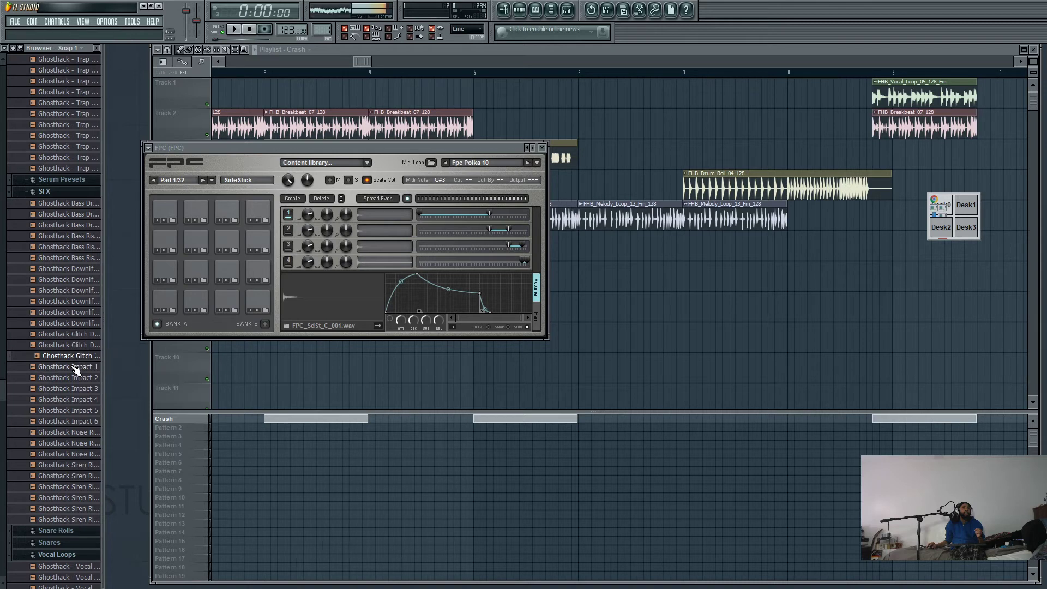
{"action": "left_click", "coordinate": [76, 367]}
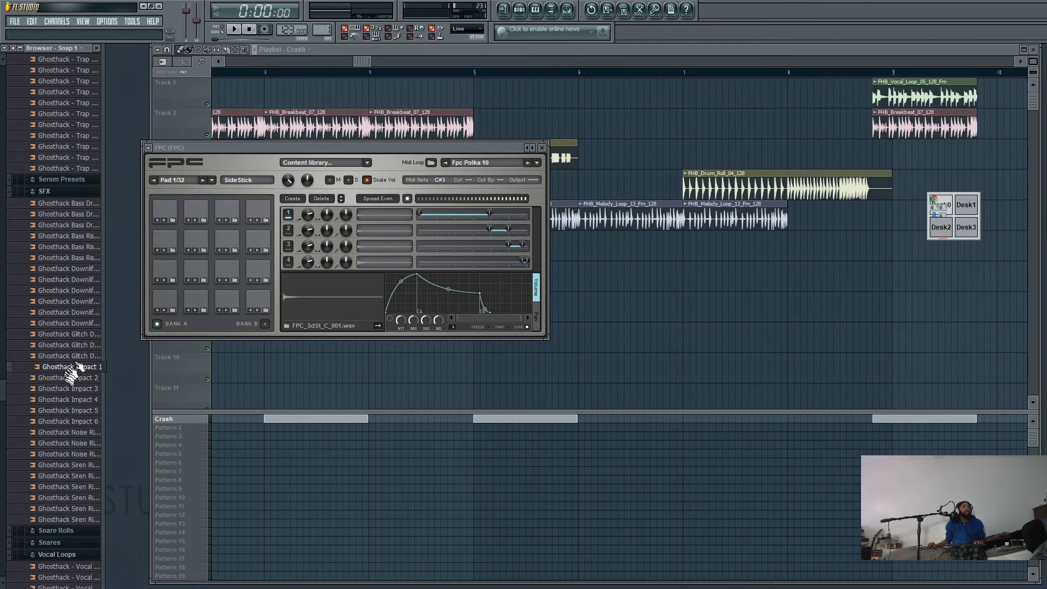
- Open the Lead One Shots folder and audition its first Ghosthack lead sample
{"action": "scroll", "coordinate": [65, 348], "scroll_direction": "up", "scroll_amount": 10}
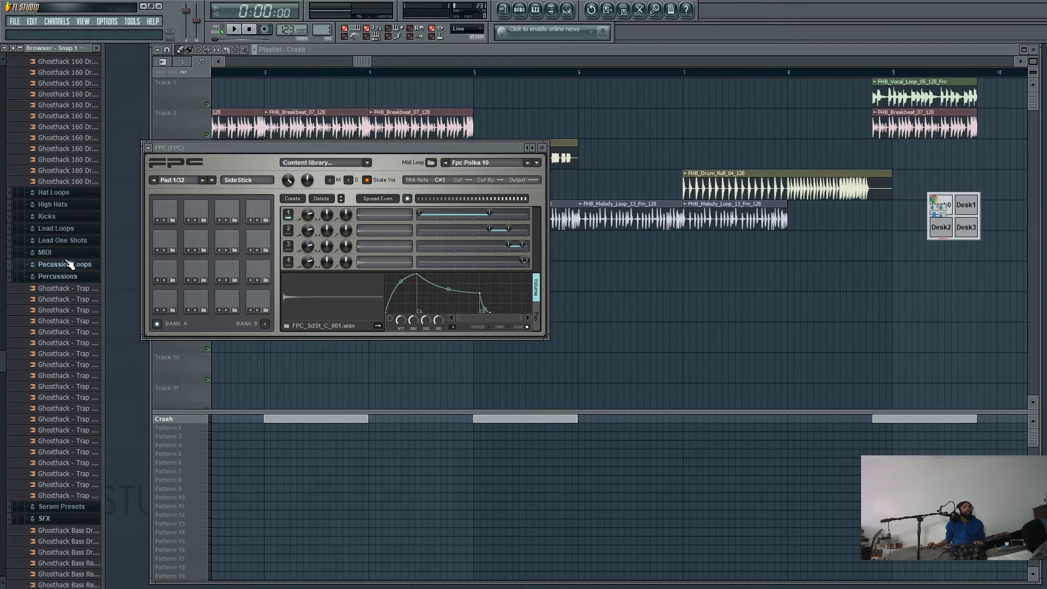
{"action": "left_click", "coordinate": [66, 242]}
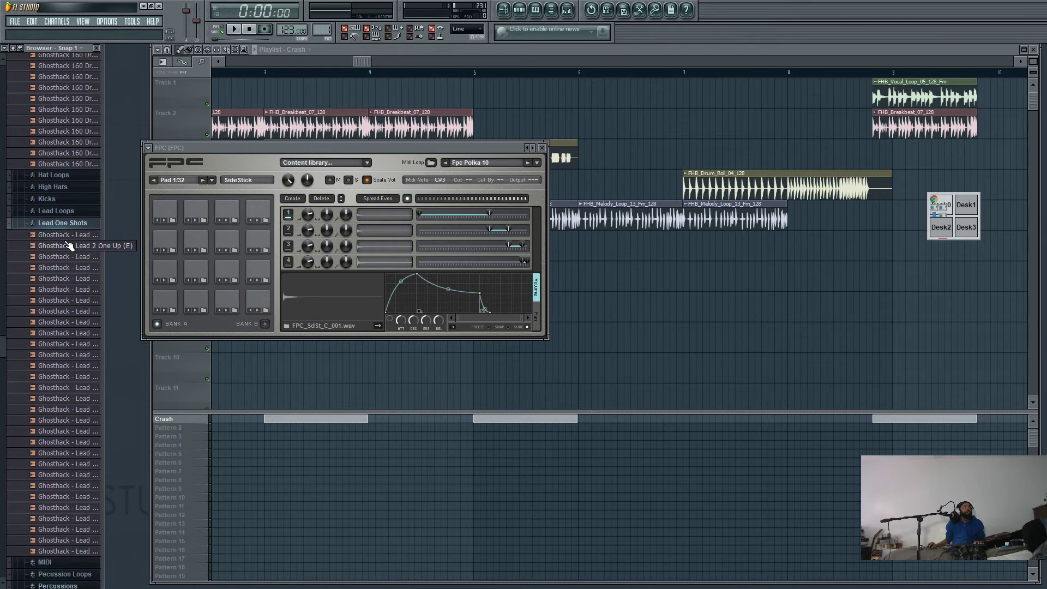
{"action": "left_click", "coordinate": [75, 234]}
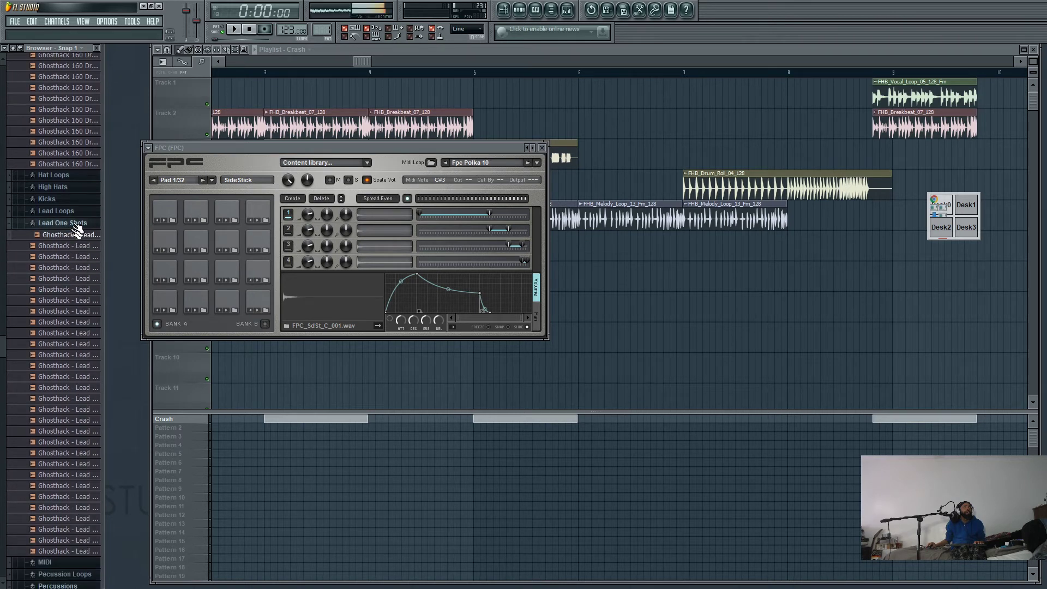
{"action": "scroll", "coordinate": [78, 228], "scroll_direction": "up", "scroll_amount": 2}
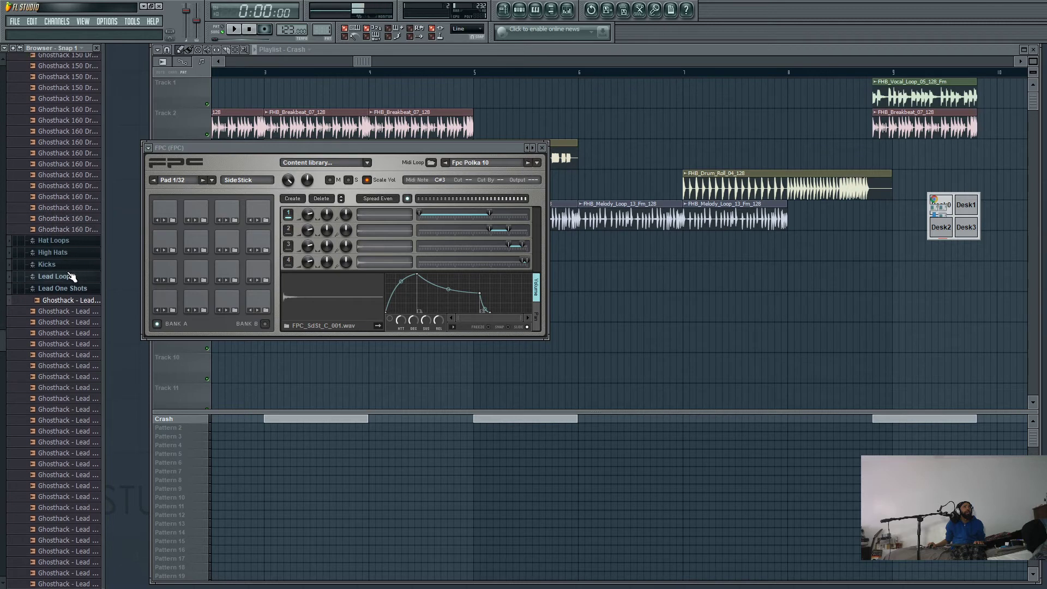
- Open the Snares folder and audition Ghosthack - Trap Snare 17 (real) and another trap snare further down
{"action": "scroll", "coordinate": [72, 266], "scroll_direction": "down", "scroll_amount": 12}
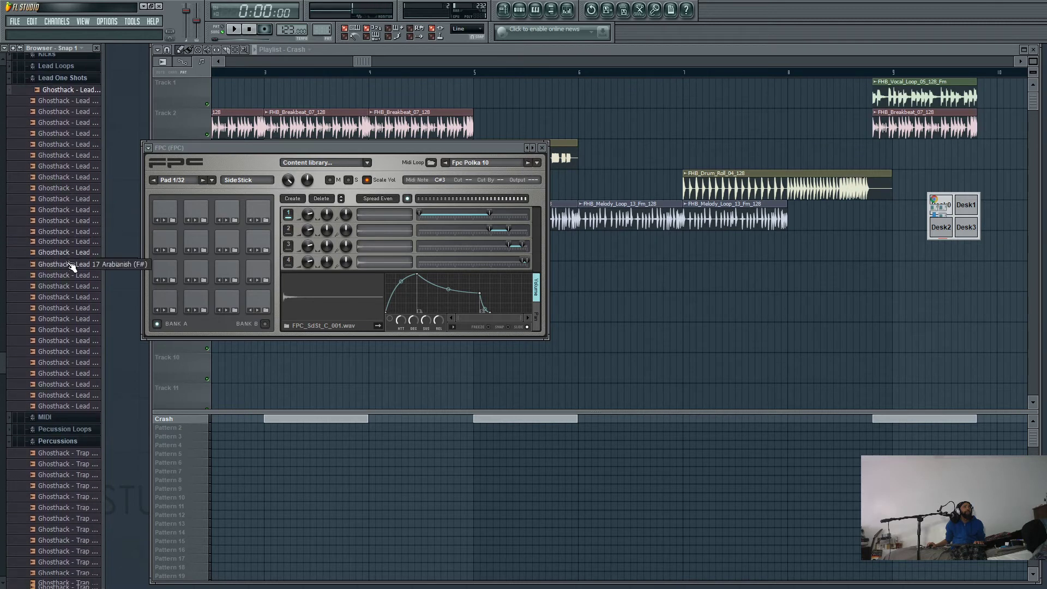
{"action": "scroll", "coordinate": [73, 317], "scroll_direction": "down", "scroll_amount": 8}
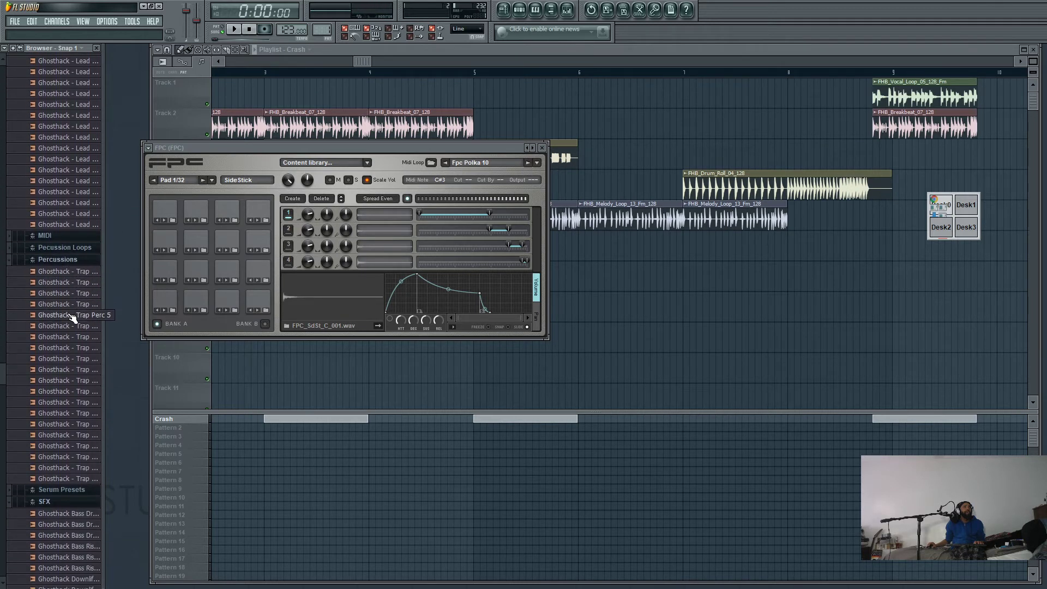
{"action": "scroll", "coordinate": [70, 322], "scroll_direction": "down", "scroll_amount": 12}
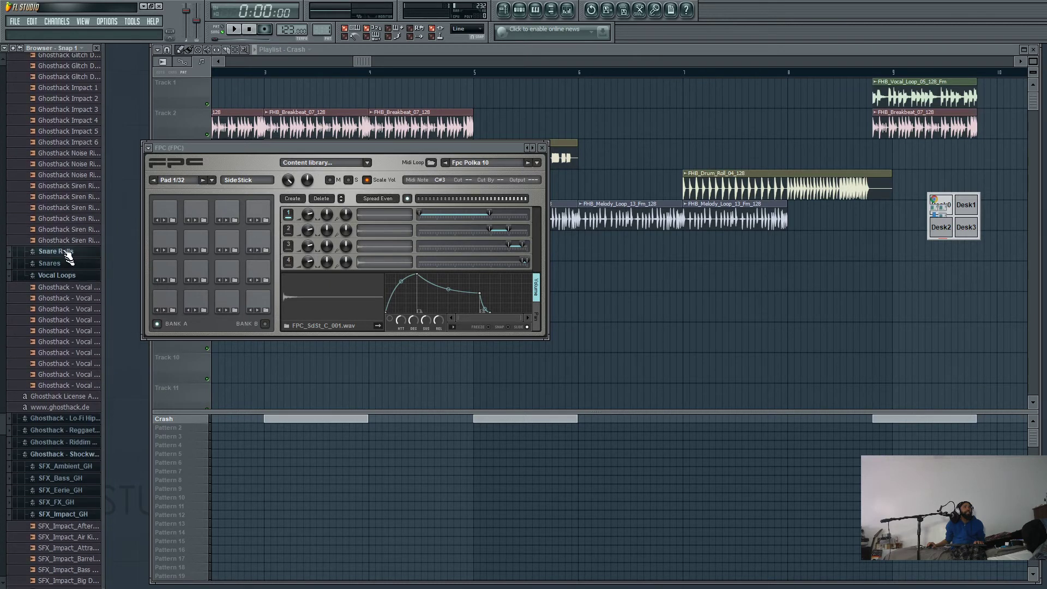
{"action": "scroll", "coordinate": [66, 252], "scroll_direction": "up", "scroll_amount": 5}
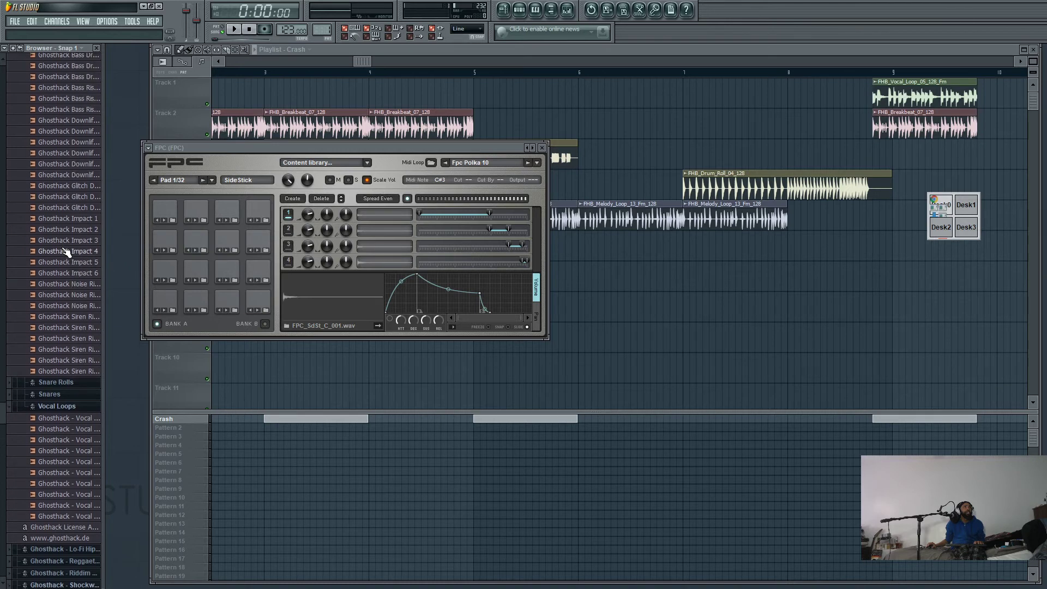
{"action": "scroll", "coordinate": [66, 251], "scroll_direction": "down", "scroll_amount": 4}
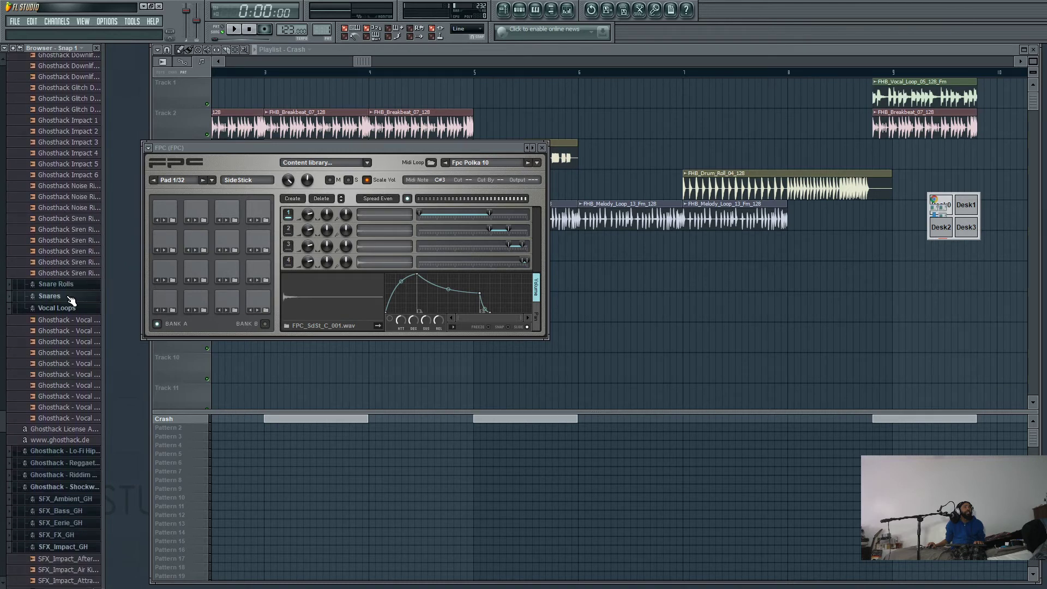
{"action": "left_click", "coordinate": [71, 299]}
{"action": "scroll", "coordinate": [74, 289], "scroll_direction": "down", "scroll_amount": 6}
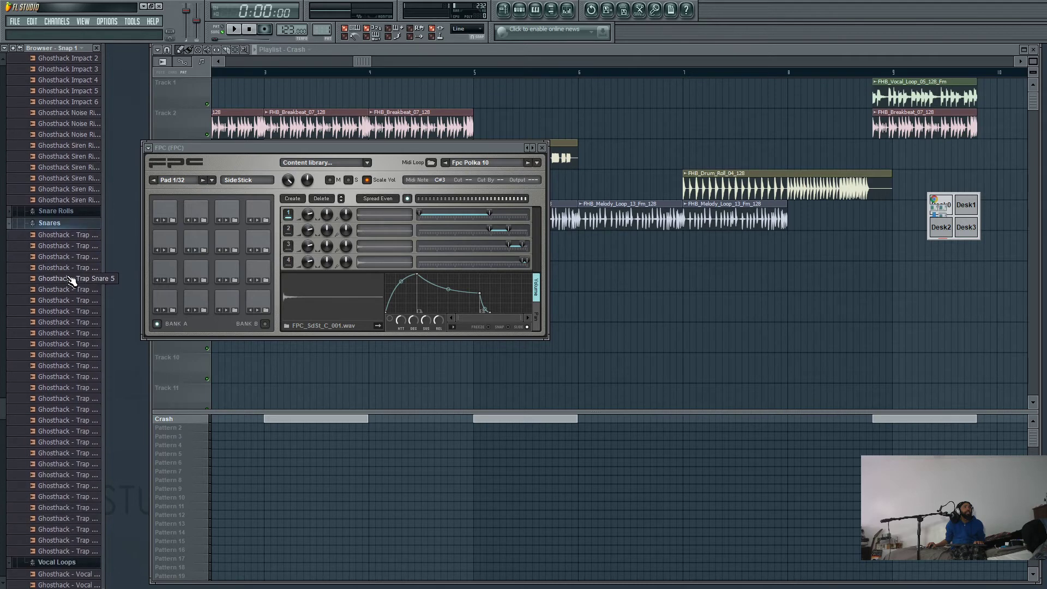
{"action": "left_click", "coordinate": [74, 284]}
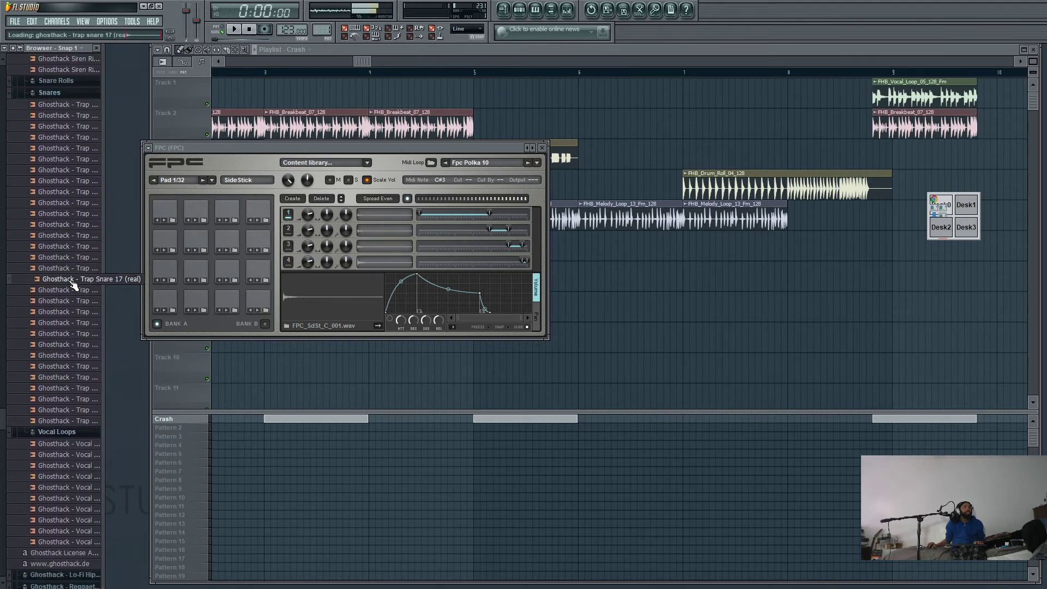
{"action": "scroll", "coordinate": [71, 303], "scroll_direction": "down", "scroll_amount": 2}
{"action": "left_click", "coordinate": [71, 312]}
- Expand the third Ghosthack Ultimate pack and open its GUT_One_Shots folder
{"action": "scroll", "coordinate": [72, 308], "scroll_direction": "down", "scroll_amount": 3}
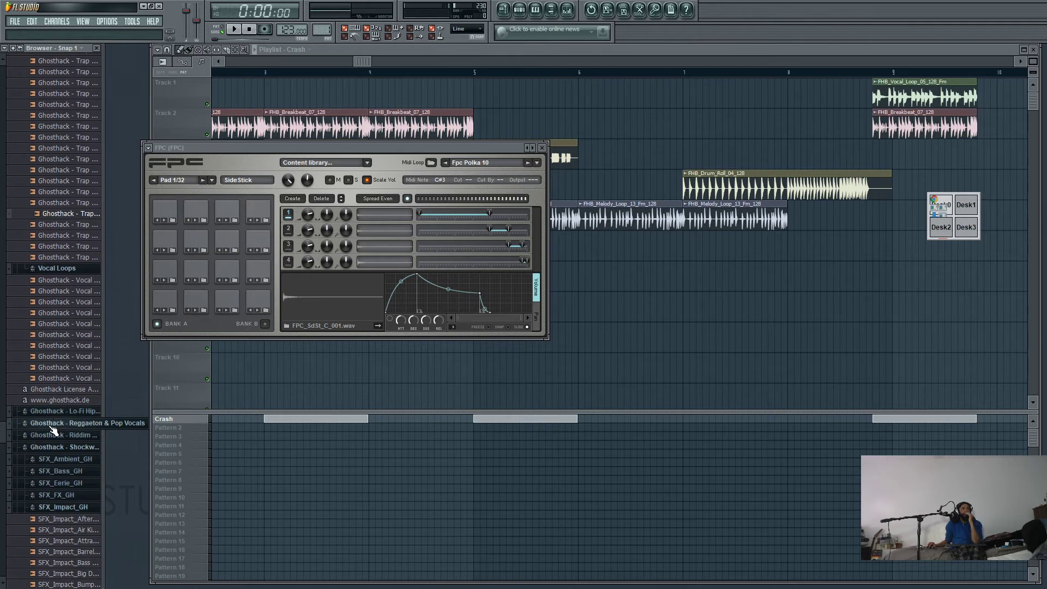
{"action": "scroll", "coordinate": [57, 453], "scroll_direction": "down", "scroll_amount": 1}
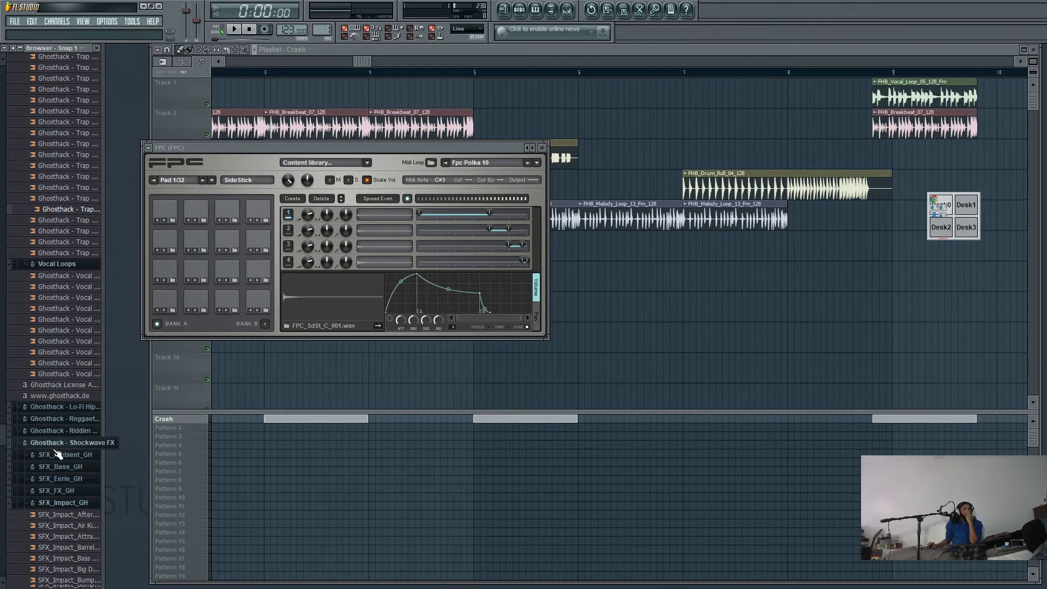
{"action": "scroll", "coordinate": [57, 453], "scroll_direction": "down", "scroll_amount": 12}
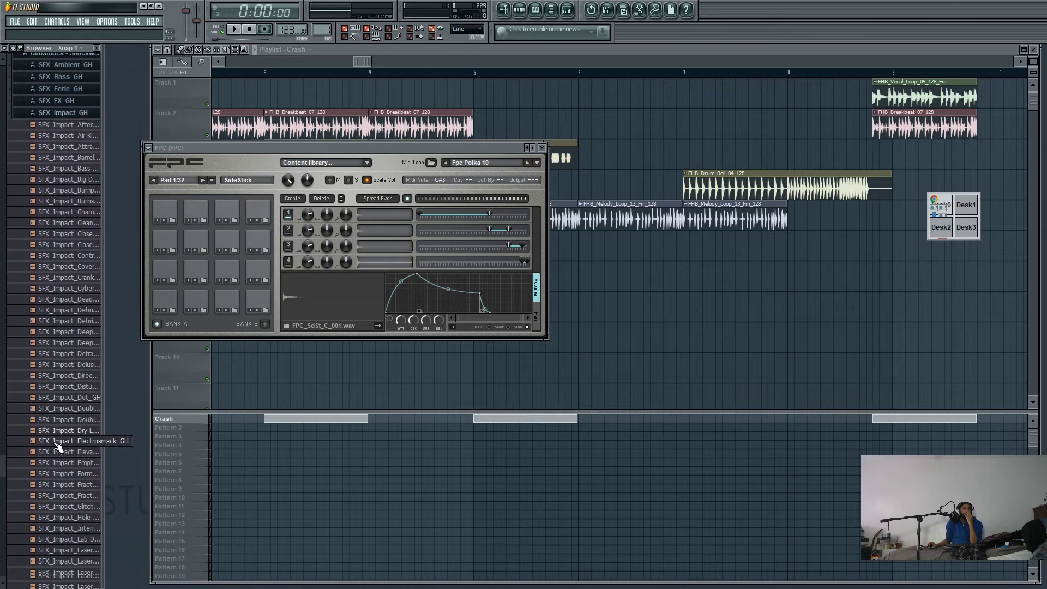
{"action": "scroll", "coordinate": [57, 447], "scroll_direction": "down", "scroll_amount": 12}
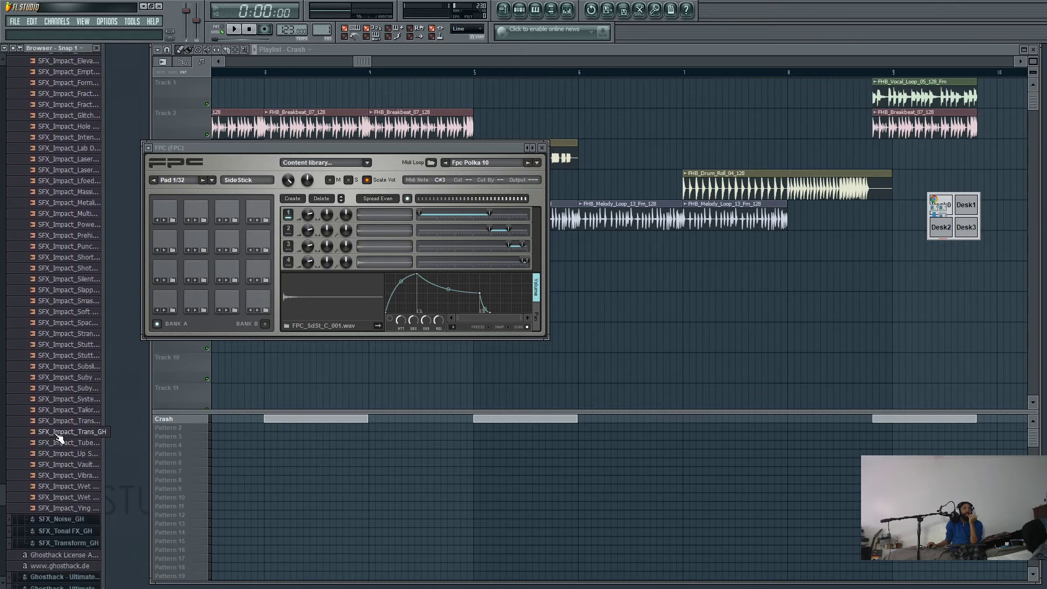
{"action": "scroll", "coordinate": [60, 436], "scroll_direction": "down", "scroll_amount": 2}
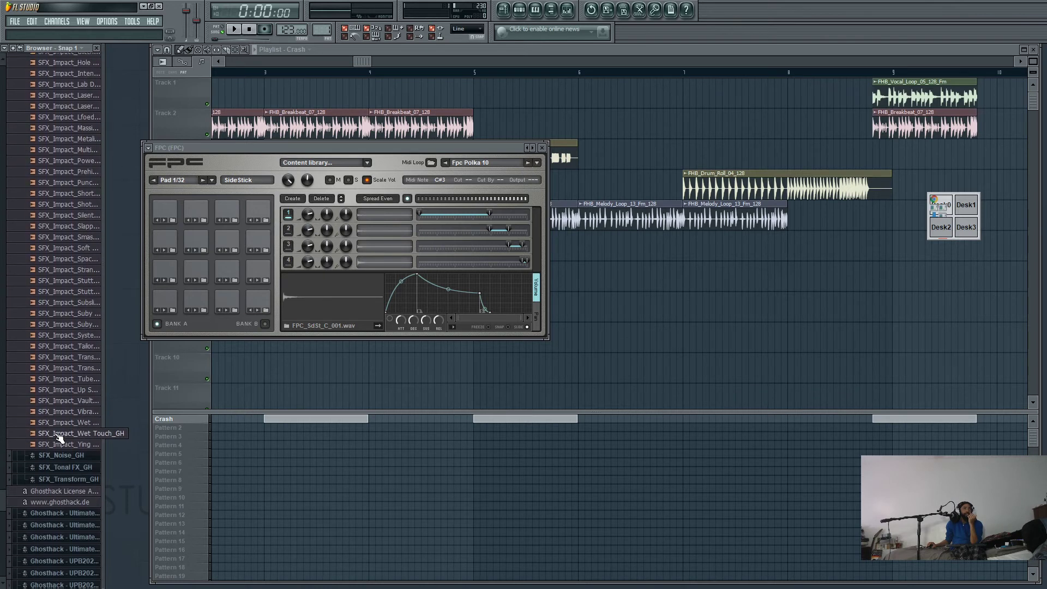
{"action": "left_click", "coordinate": [52, 537]}
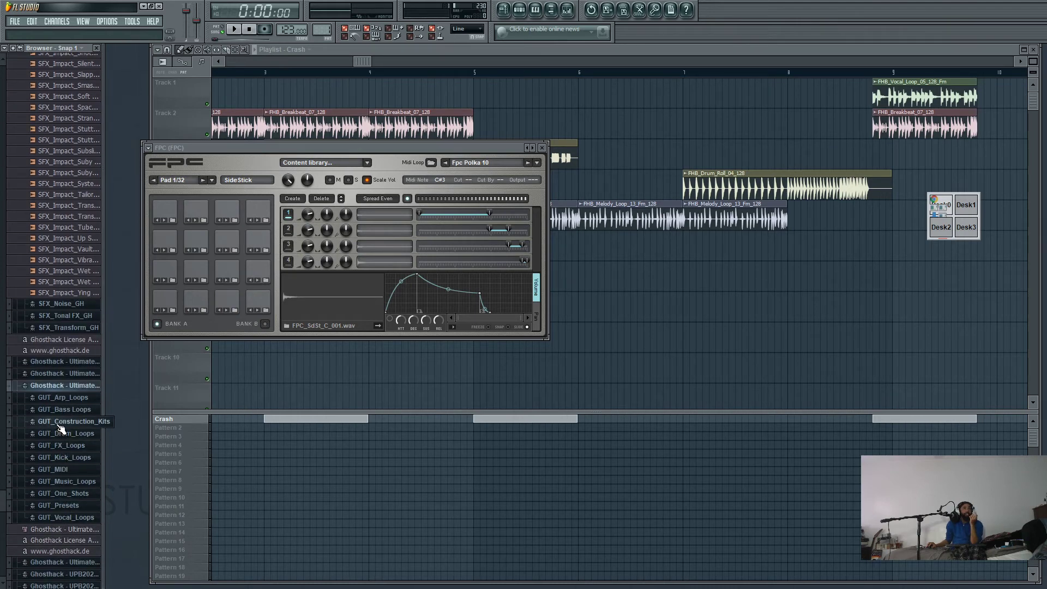
{"action": "left_click", "coordinate": [71, 497]}
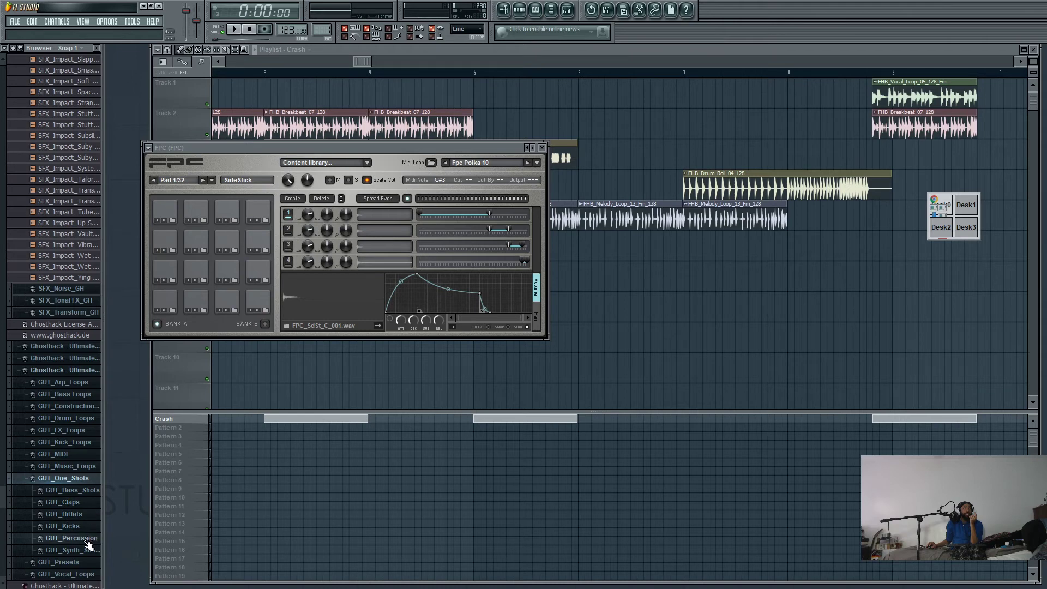
- Open the GUT_Claps folder, audition GUT_Clap_11 and GUT_Clap_05, and look through the Urban Trap pack's samples below
{"action": "left_click", "coordinate": [80, 505]}
{"action": "left_click", "coordinate": [80, 502]}
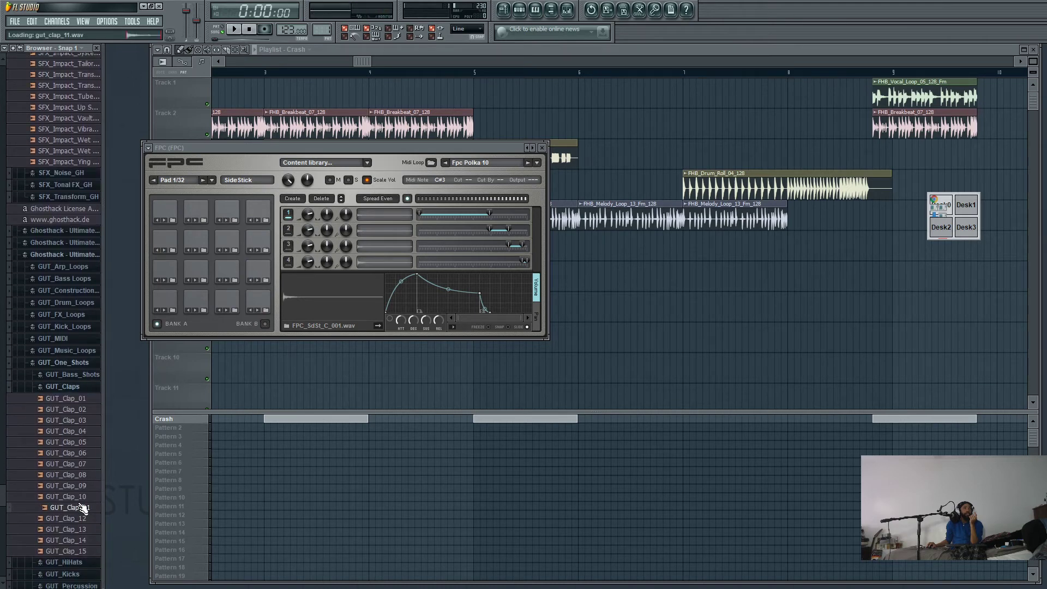
{"action": "left_click", "coordinate": [82, 442]}
{"action": "scroll", "coordinate": [76, 439], "scroll_direction": "down", "scroll_amount": 5}
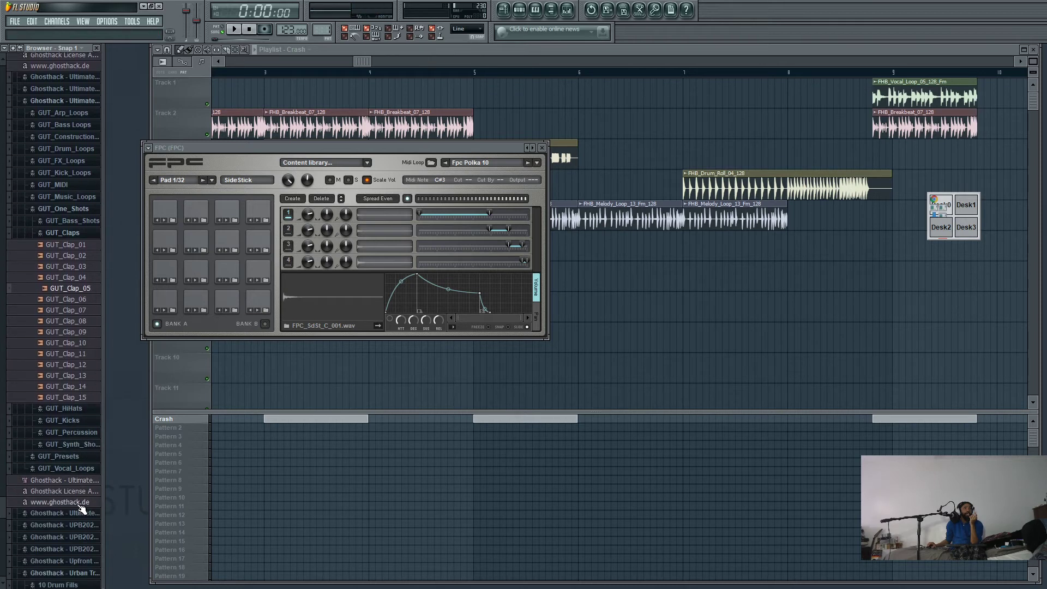
{"action": "scroll", "coordinate": [81, 510], "scroll_direction": "down", "scroll_amount": 1}
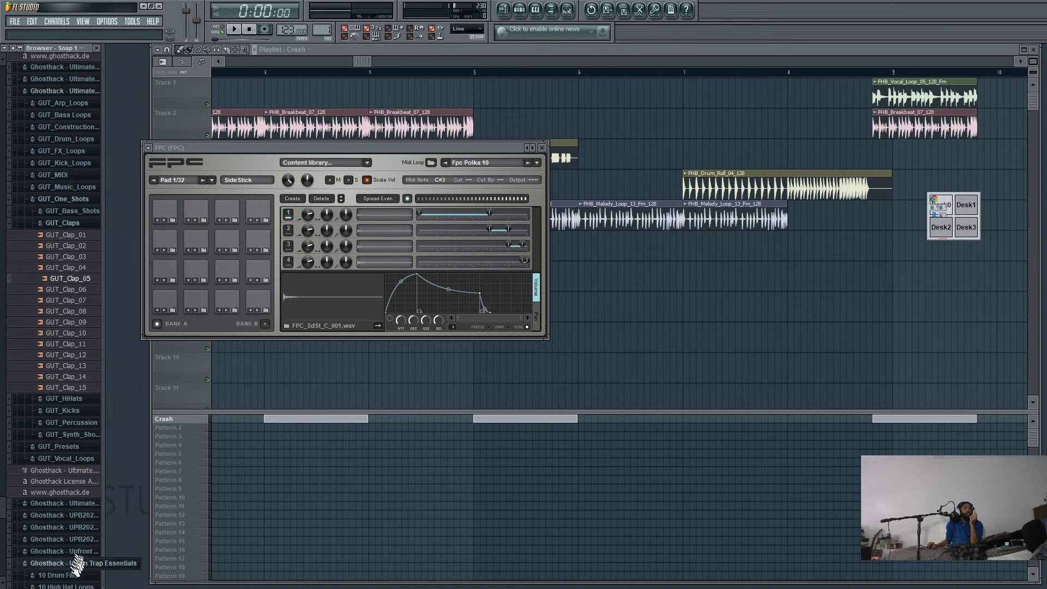
{"action": "scroll", "coordinate": [79, 556], "scroll_direction": "down", "scroll_amount": 3}
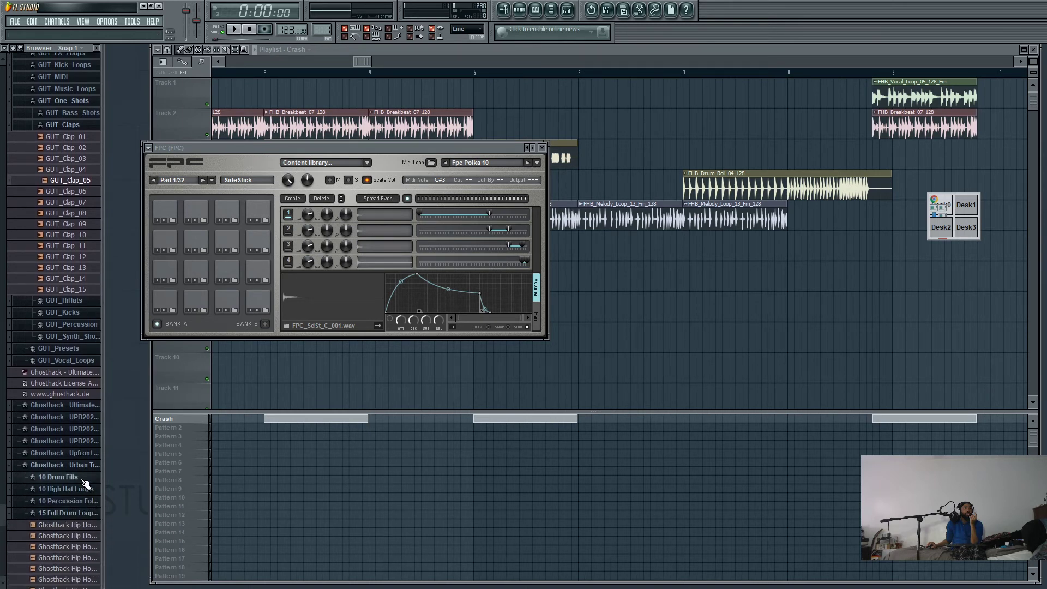
{"action": "scroll", "coordinate": [87, 506], "scroll_direction": "down", "scroll_amount": 2}
{"action": "scroll", "coordinate": [85, 502], "scroll_direction": "down", "scroll_amount": 15}
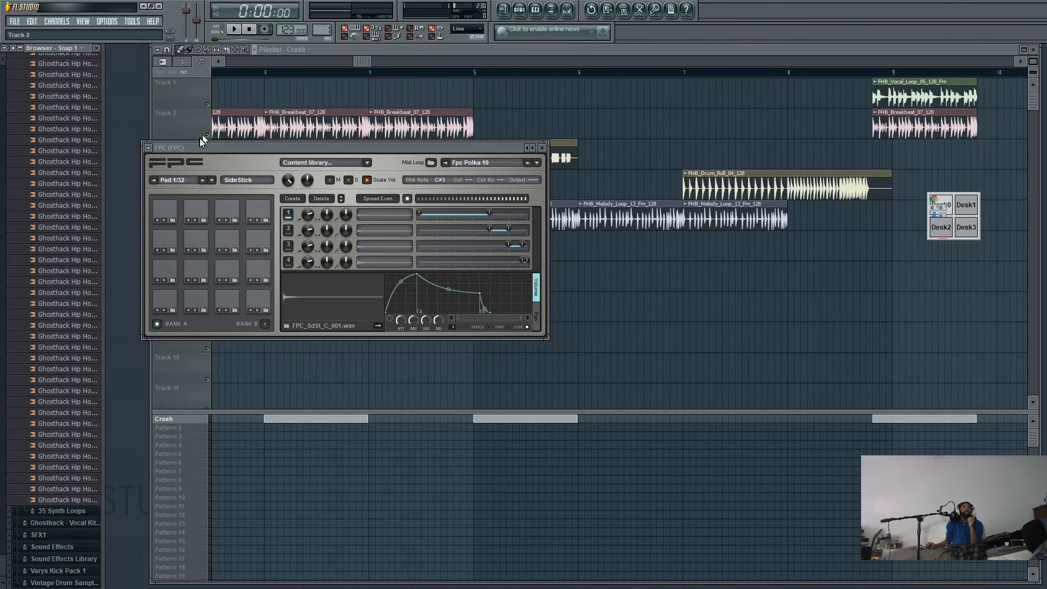
- Play the song, show all channels in the step sequencer, and lower the volume of the FHB_Breakbeat and bass loop channels
{"action": "left_click", "coordinate": [240, 30]}
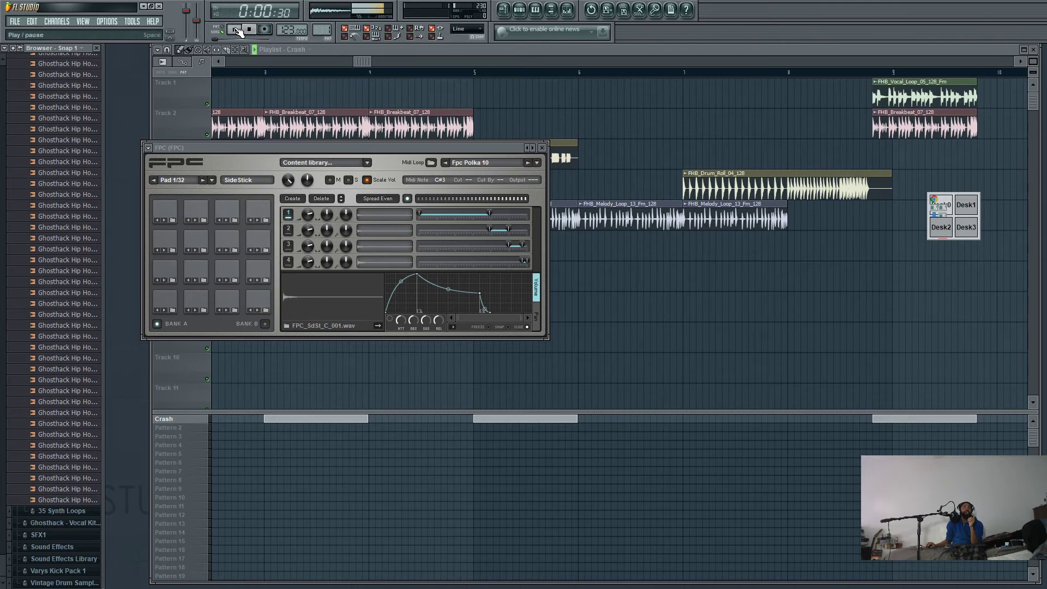
{"action": "left_click", "coordinate": [519, 11]}
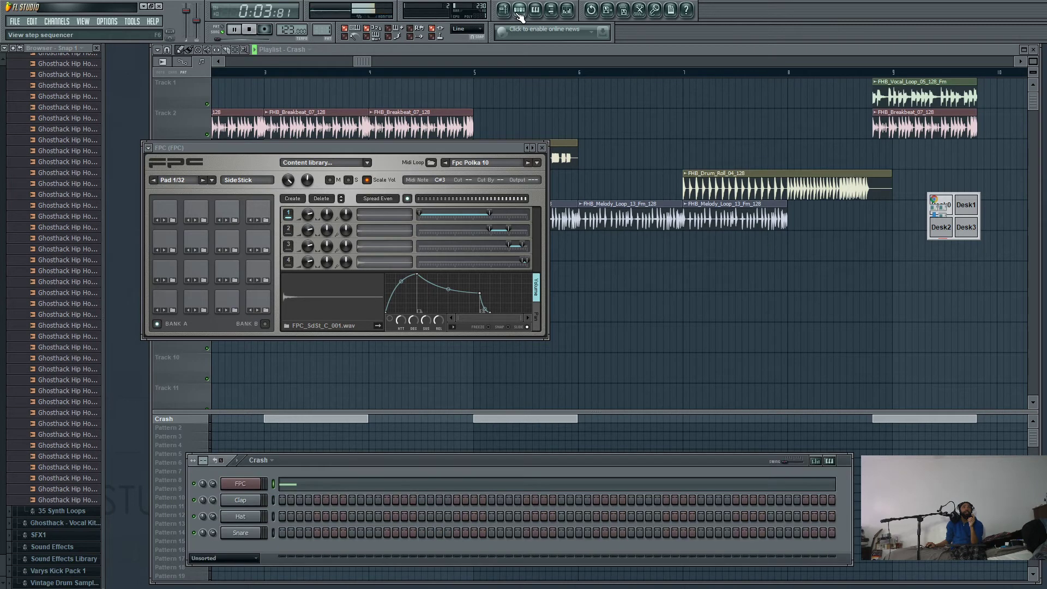
{"action": "left_click", "coordinate": [207, 559]}
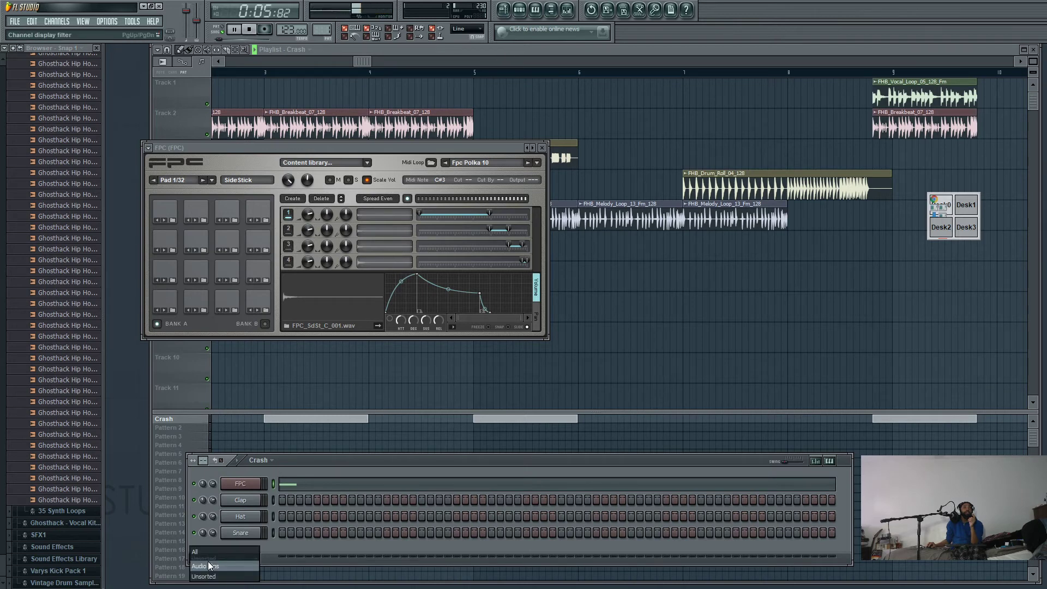
{"action": "left_click", "coordinate": [218, 553]}
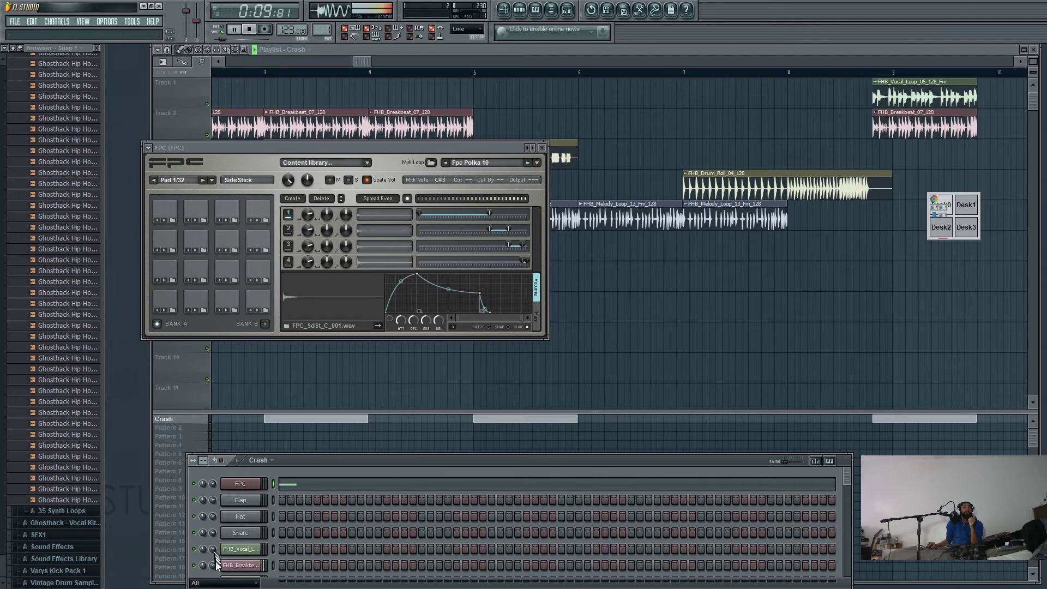
{"action": "left_click_drag", "start_coordinate": [214, 564], "coordinate": [214, 580]}
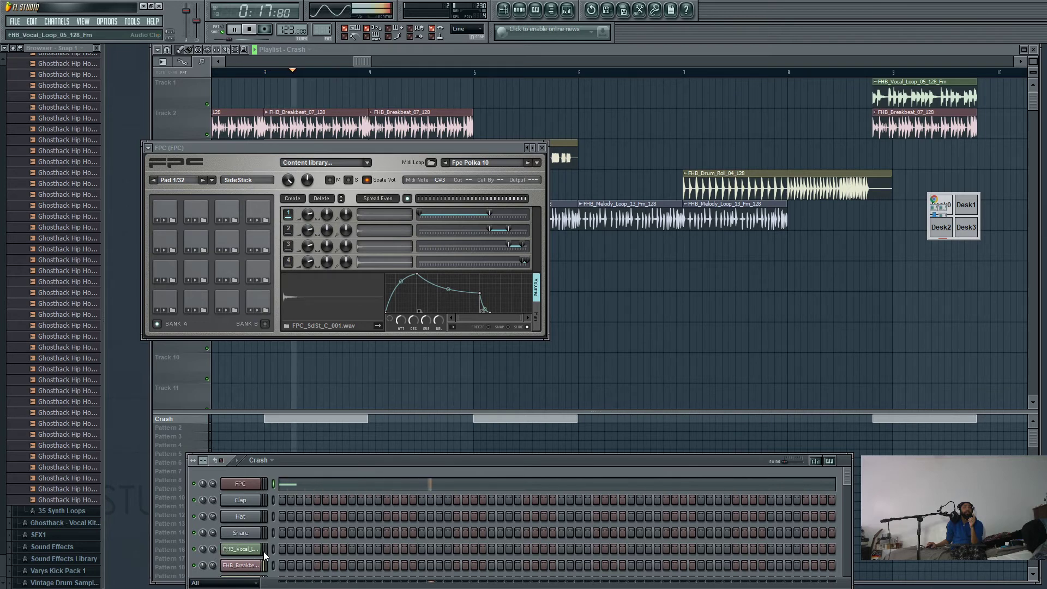
{"action": "scroll", "coordinate": [266, 552], "scroll_direction": "down", "scroll_amount": 2}
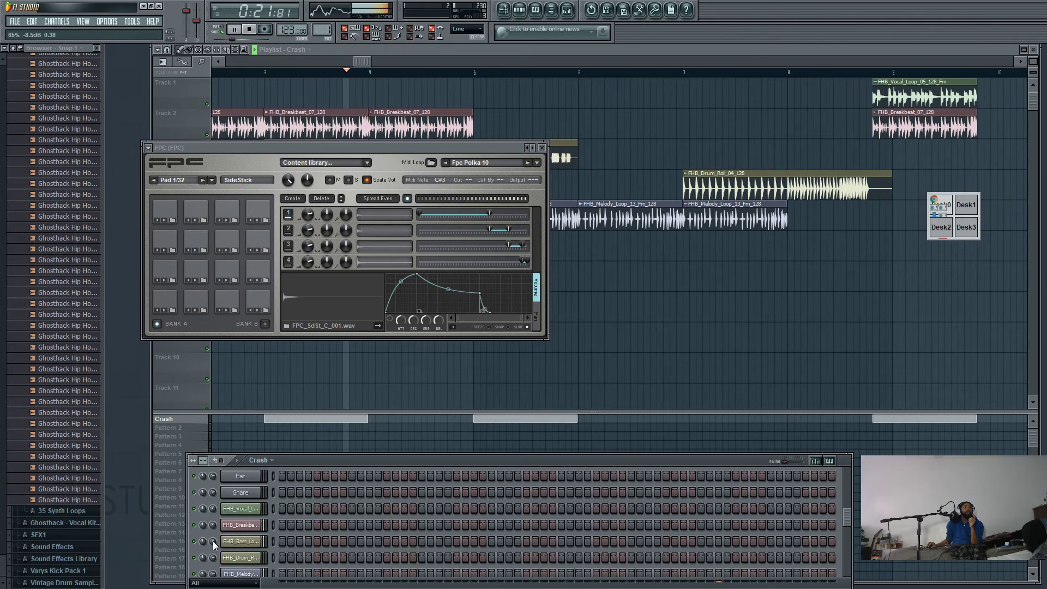
{"action": "scroll", "coordinate": [229, 542], "scroll_direction": "down", "scroll_amount": 3}
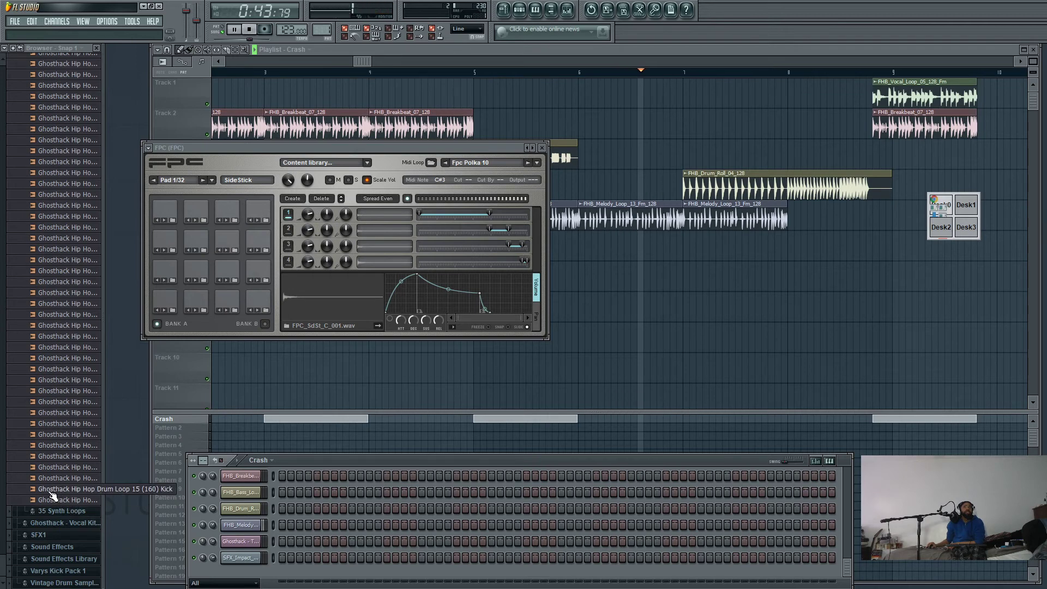
- Place another Crash pattern clip at bar 7 of the playlist
{"action": "left_click", "coordinate": [691, 422]}
{"action": "left_click_drag", "start_coordinate": [724, 416], "coordinate": [718, 416]}
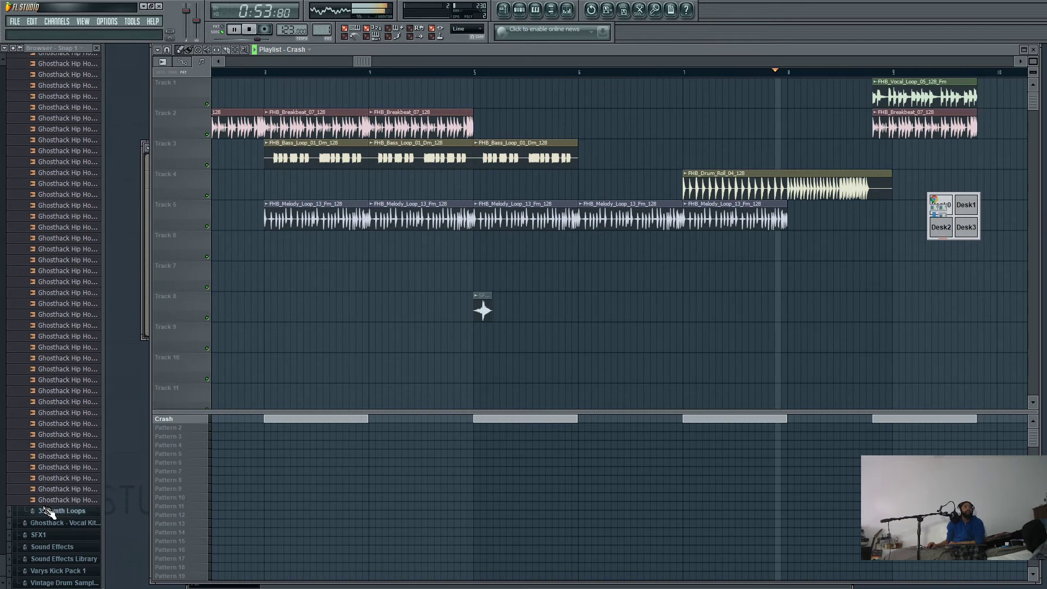
- Open the Big Beat folder under SFX1, audition Screamer4_Lith, and stop the song playback
{"action": "left_click", "coordinate": [46, 535]}
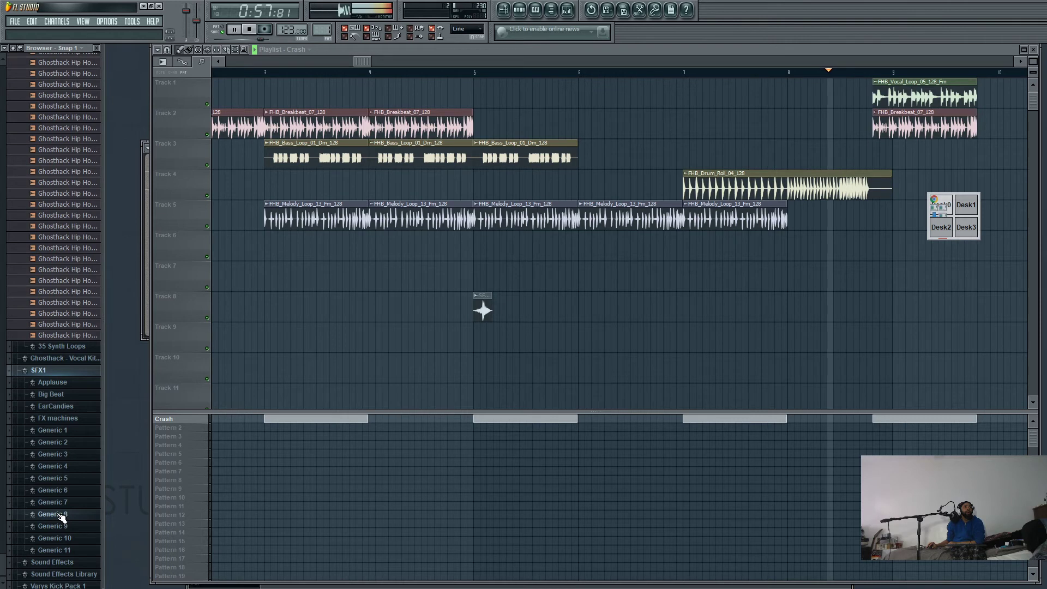
{"action": "left_click", "coordinate": [67, 397]}
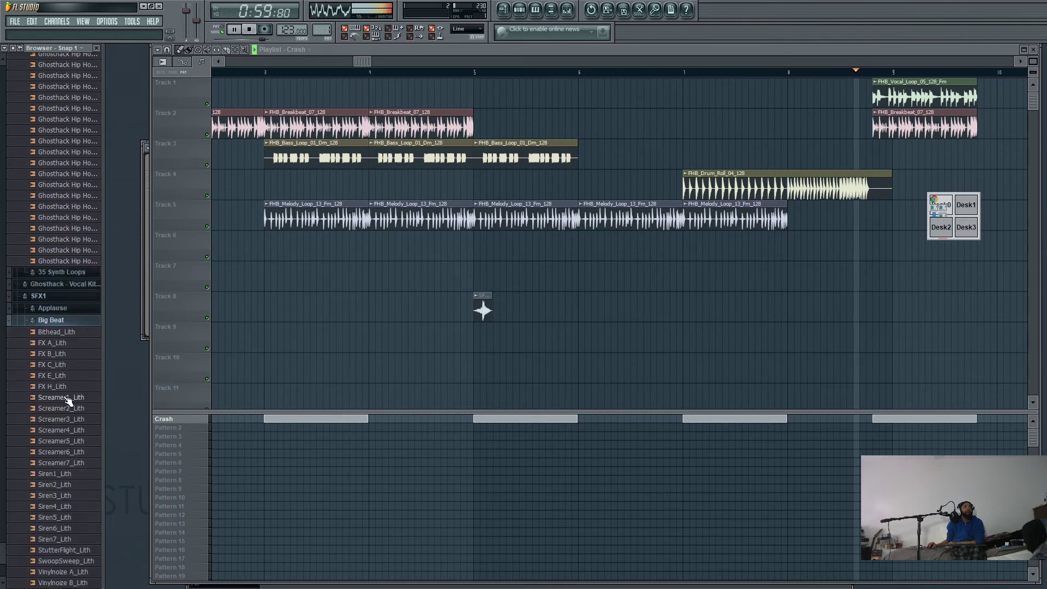
{"action": "left_click", "coordinate": [67, 398]}
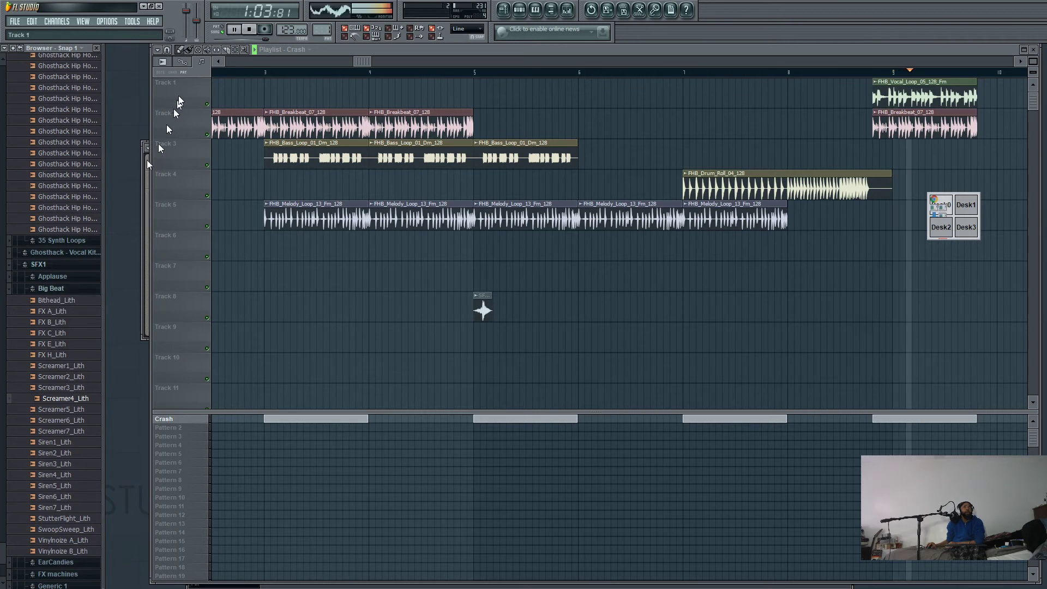
{"action": "left_click", "coordinate": [251, 31]}
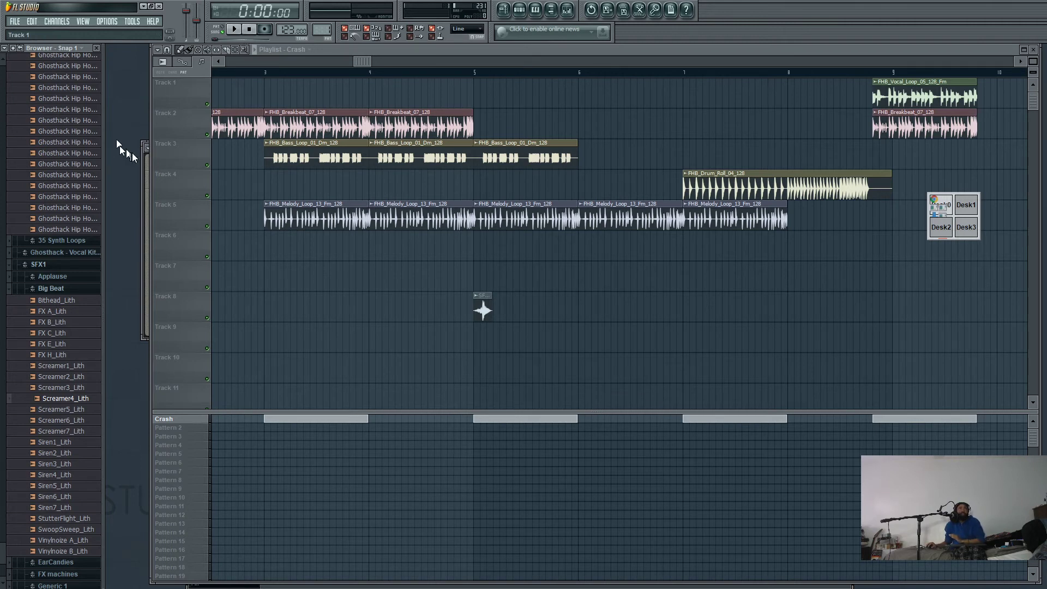
- Open the Generic 10 folder and audition the d4fx samples one after another from 16 up the list to 06
{"action": "scroll", "coordinate": [60, 534], "scroll_direction": "down", "scroll_amount": 5}
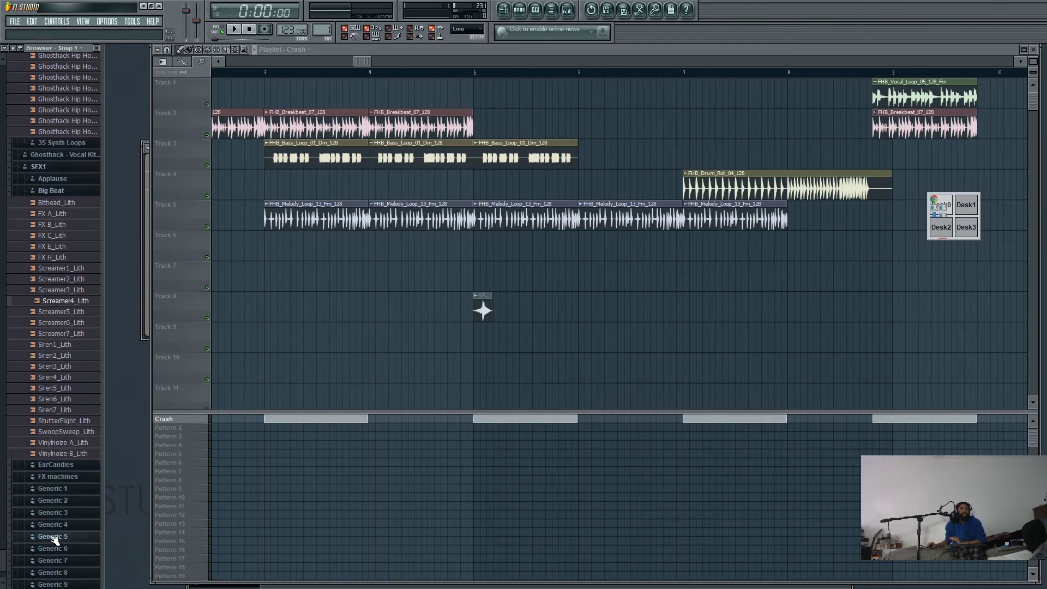
{"action": "scroll", "coordinate": [54, 539], "scroll_direction": "down", "scroll_amount": 2}
{"action": "left_click", "coordinate": [52, 526]}
{"action": "left_click", "coordinate": [58, 519]}
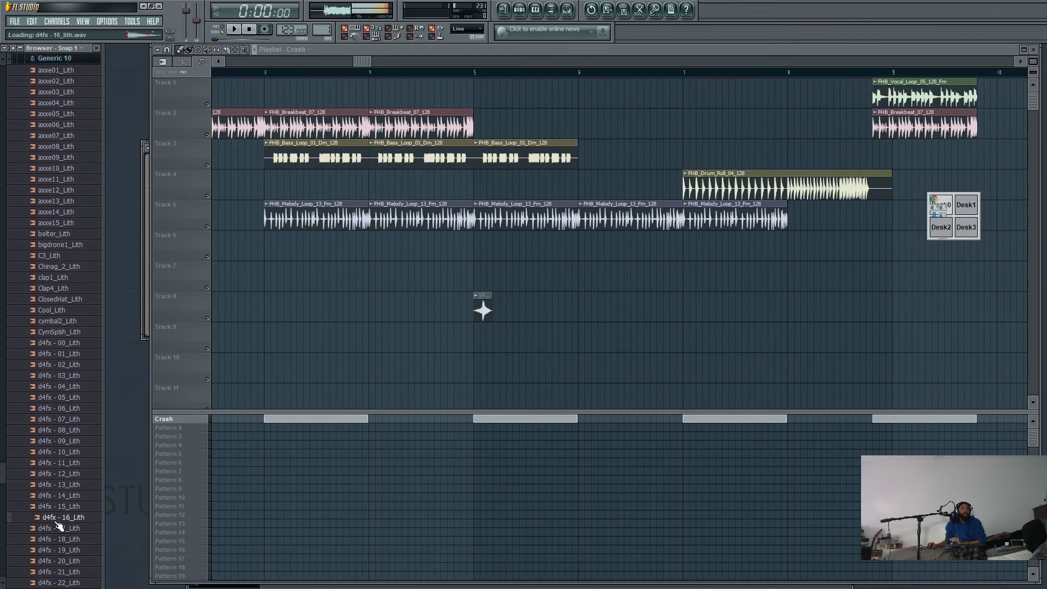
{"action": "left_click", "coordinate": [63, 506]}
{"action": "left_click", "coordinate": [66, 495]}
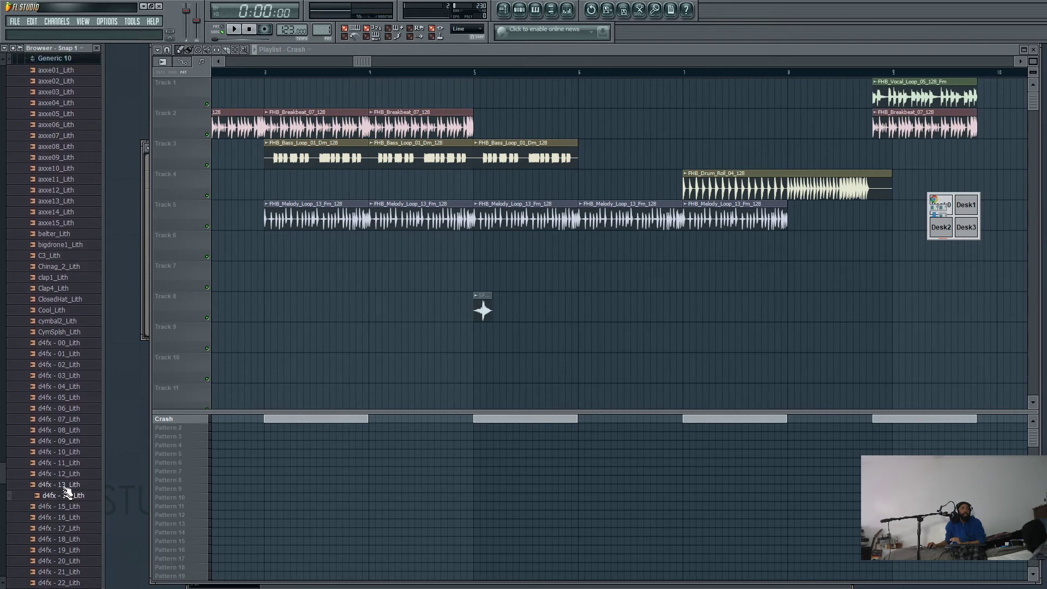
{"action": "left_click", "coordinate": [68, 484]}
{"action": "left_click", "coordinate": [68, 473]}
{"action": "left_click", "coordinate": [70, 462]}
{"action": "left_click", "coordinate": [71, 451]}
{"action": "left_click", "coordinate": [70, 441]}
{"action": "left_click", "coordinate": [70, 430]}
{"action": "left_click", "coordinate": [70, 418]}
{"action": "left_click", "coordinate": [70, 408]}
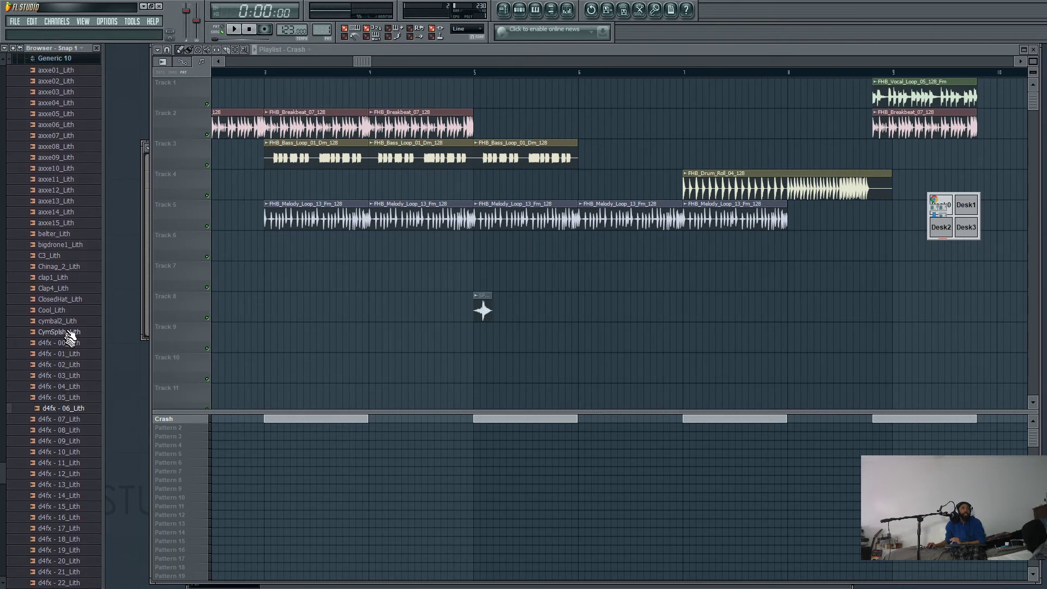
- Audition CymSplsh_Lith and place it as clips on Track 9 at bar 5, at bar 7 and just before bar 9
{"action": "left_click", "coordinate": [71, 332]}
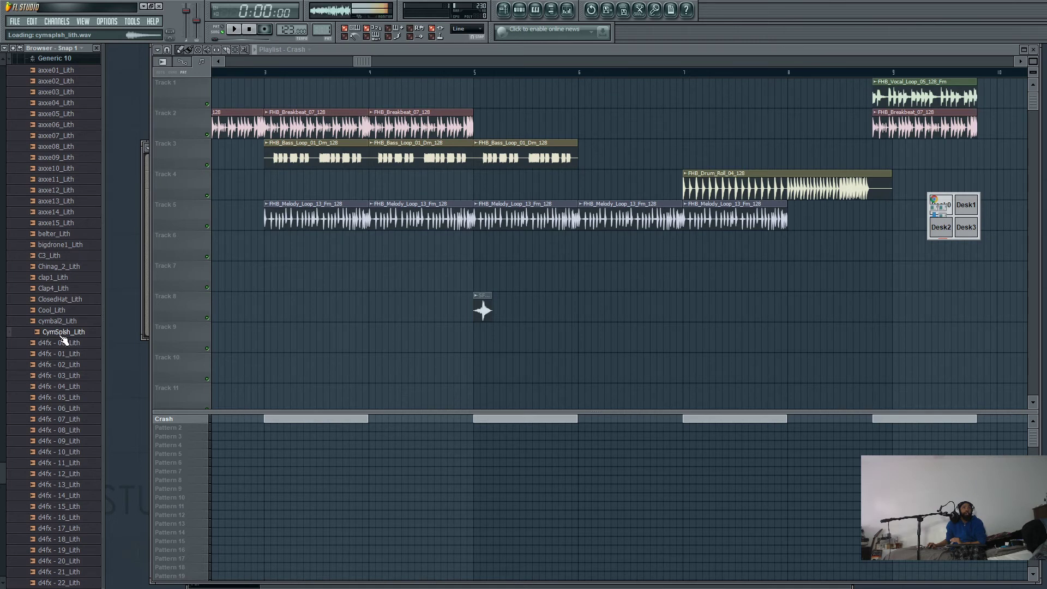
{"action": "left_click_drag", "start_coordinate": [63, 340], "coordinate": [476, 335]}
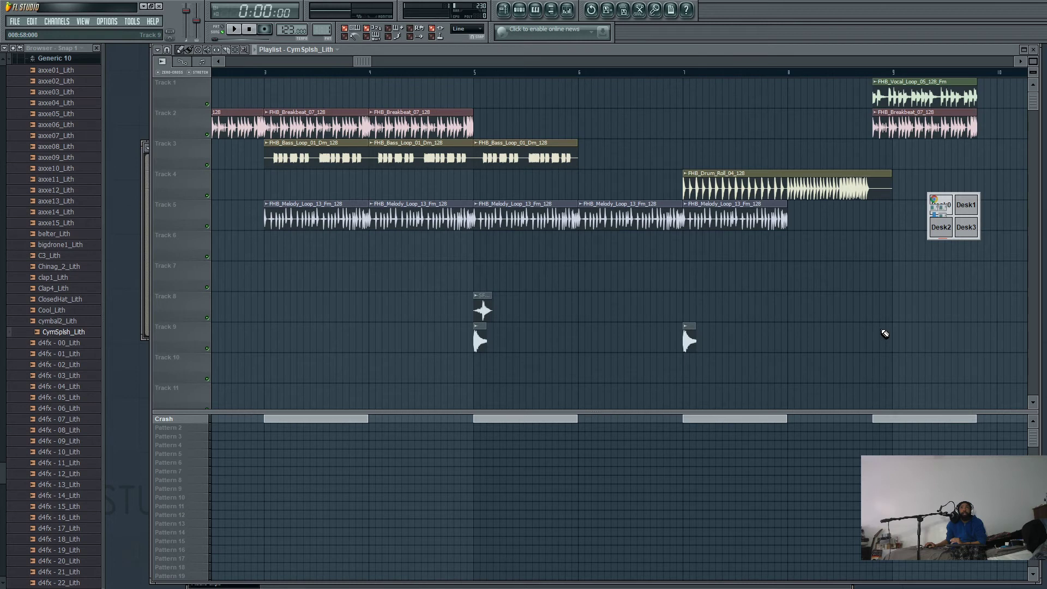
{"action": "left_click", "coordinate": [885, 331]}
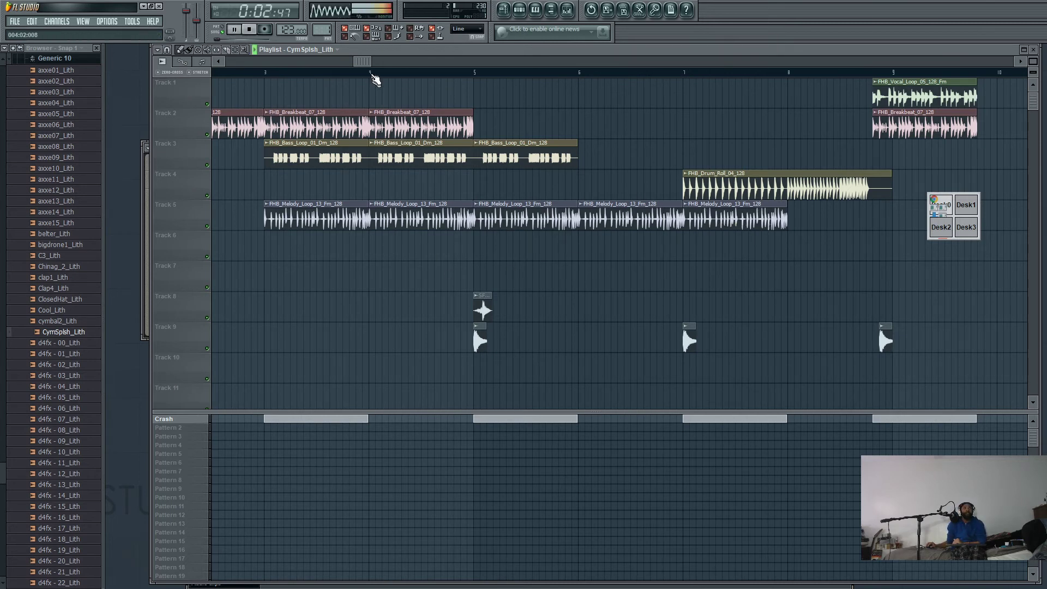
- Start saving the project as a new file and choose the Image-Line folder on drive K: as its location
{"action": "left_click_drag", "start_coordinate": [358, 63], "coordinate": [230, 62]}
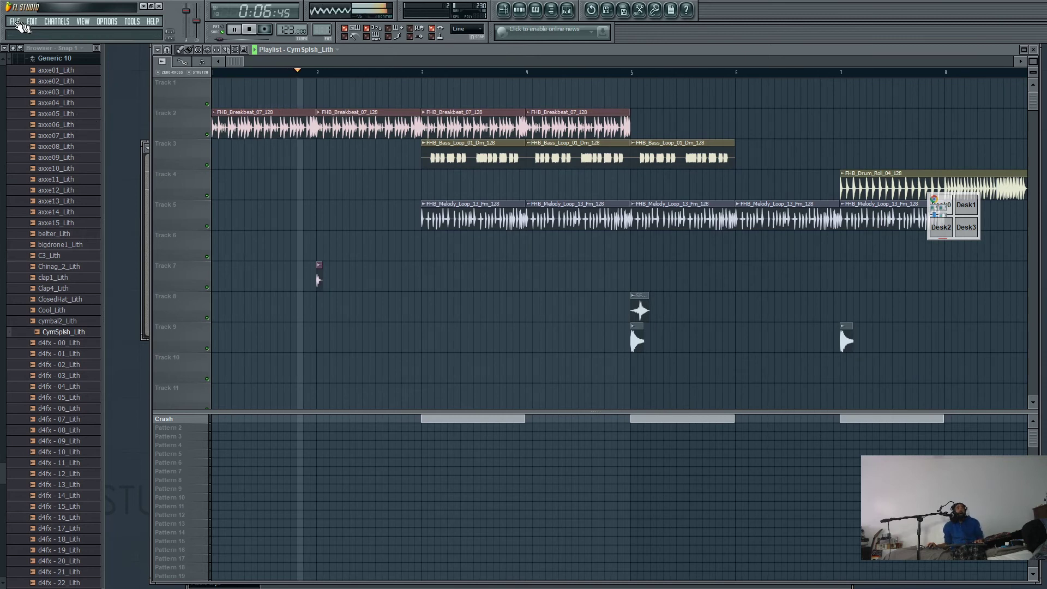
{"action": "left_click", "coordinate": [15, 22]}
{"action": "left_click", "coordinate": [29, 77]}
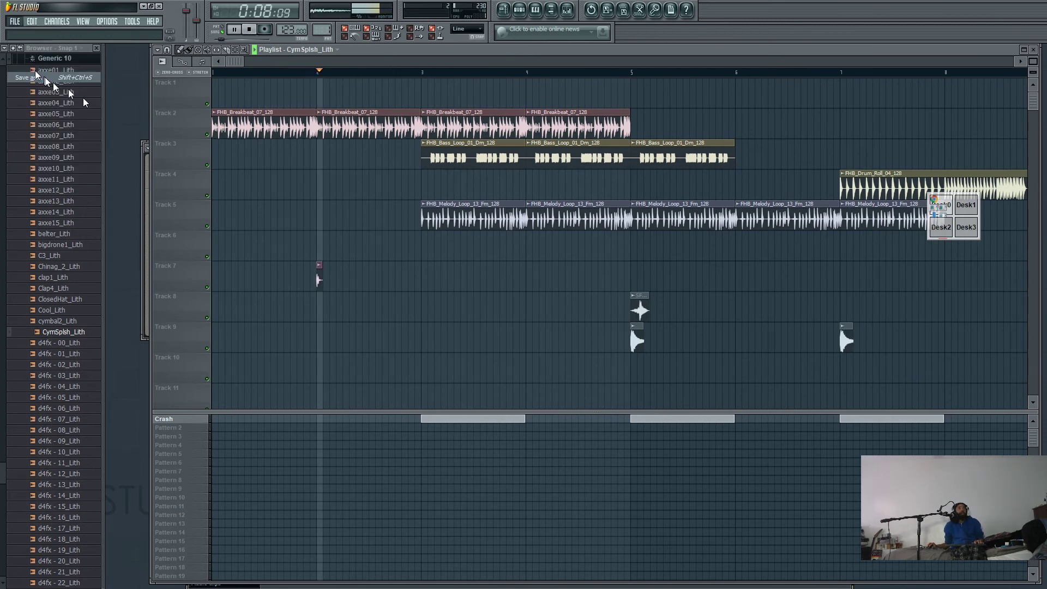
{"action": "left_click", "coordinate": [470, 139]}
{"action": "left_click", "coordinate": [470, 139]}
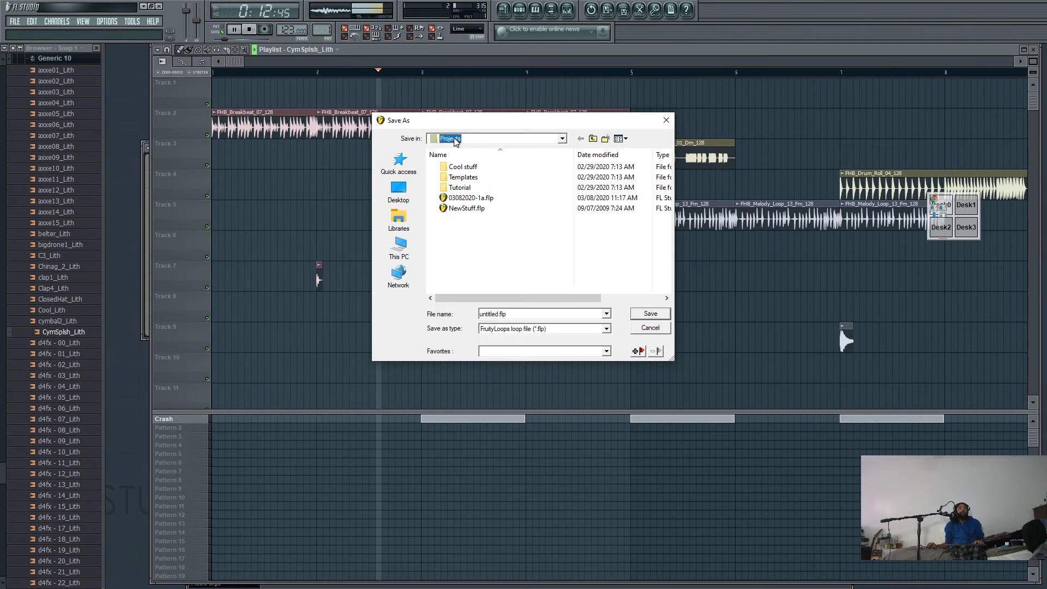
{"action": "left_click", "coordinate": [565, 142]}
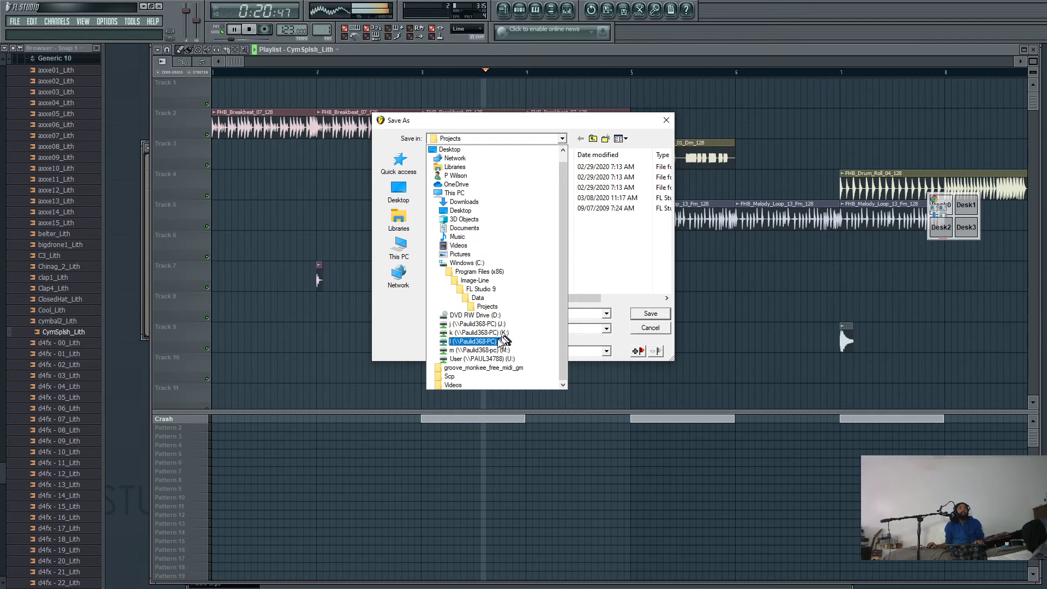
{"action": "left_click", "coordinate": [481, 350]}
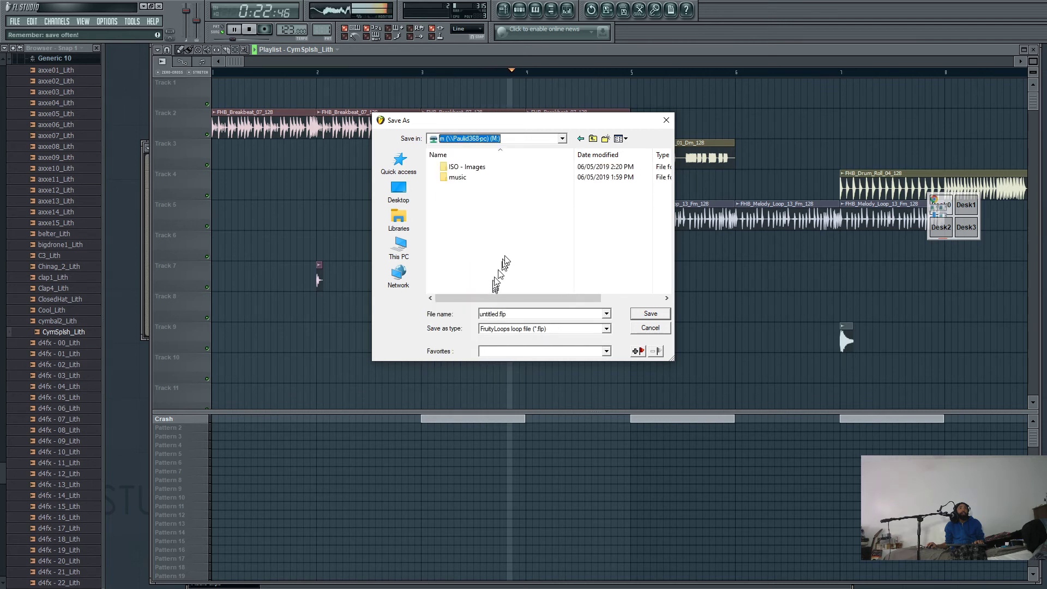
{"action": "left_click", "coordinate": [563, 139]}
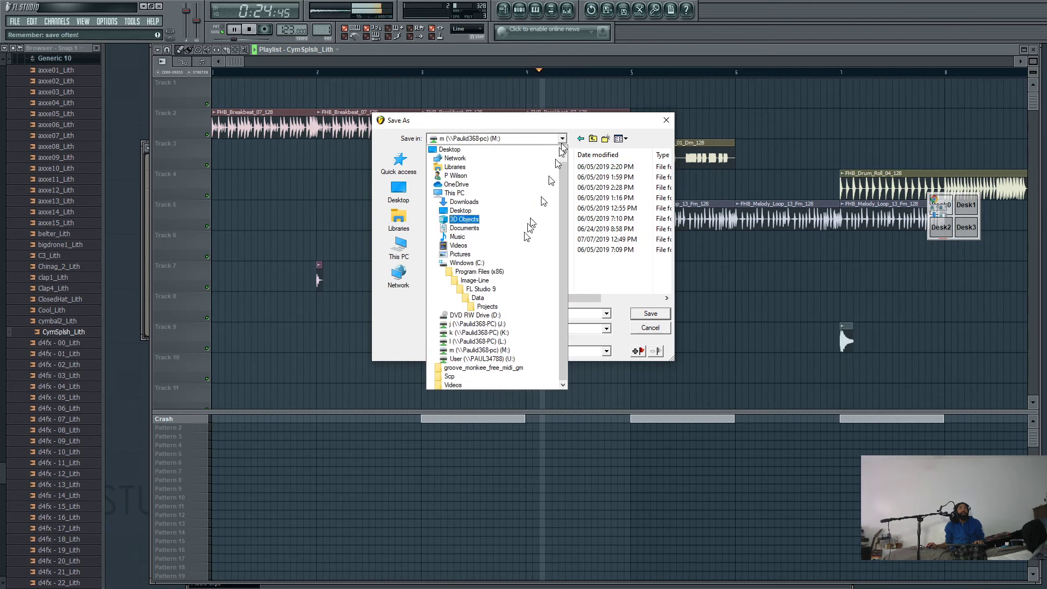
{"action": "left_click", "coordinate": [478, 334]}
{"action": "double_click", "coordinate": [461, 208]}
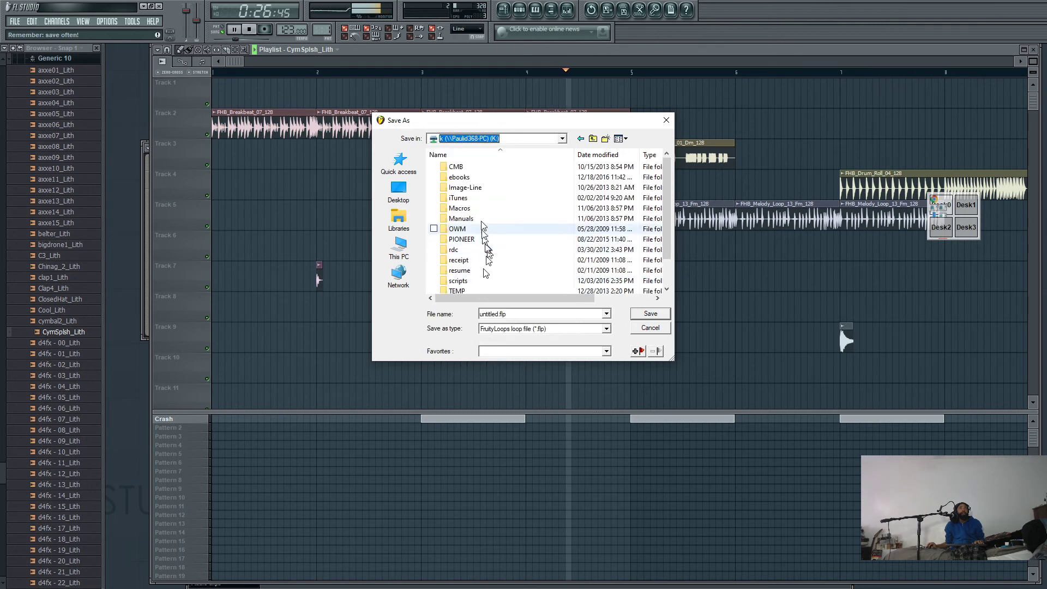
{"action": "double_click", "coordinate": [465, 198]}
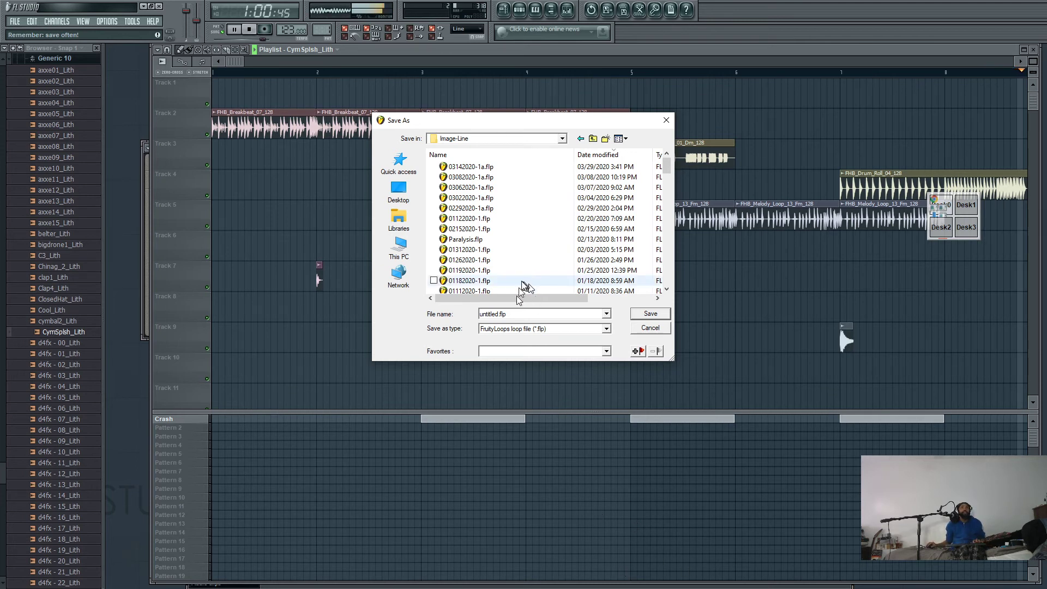
- Name the project file 04032020-a.flp and save it in the Image-Line folder
{"action": "double_click", "coordinate": [499, 314]}
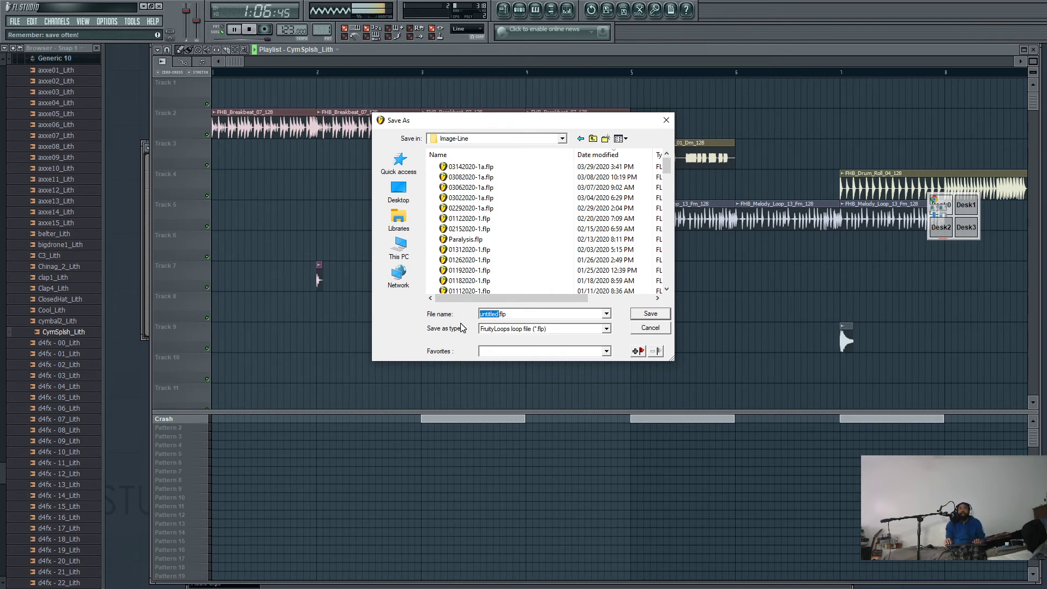
{"action": "type", "text": "0"}
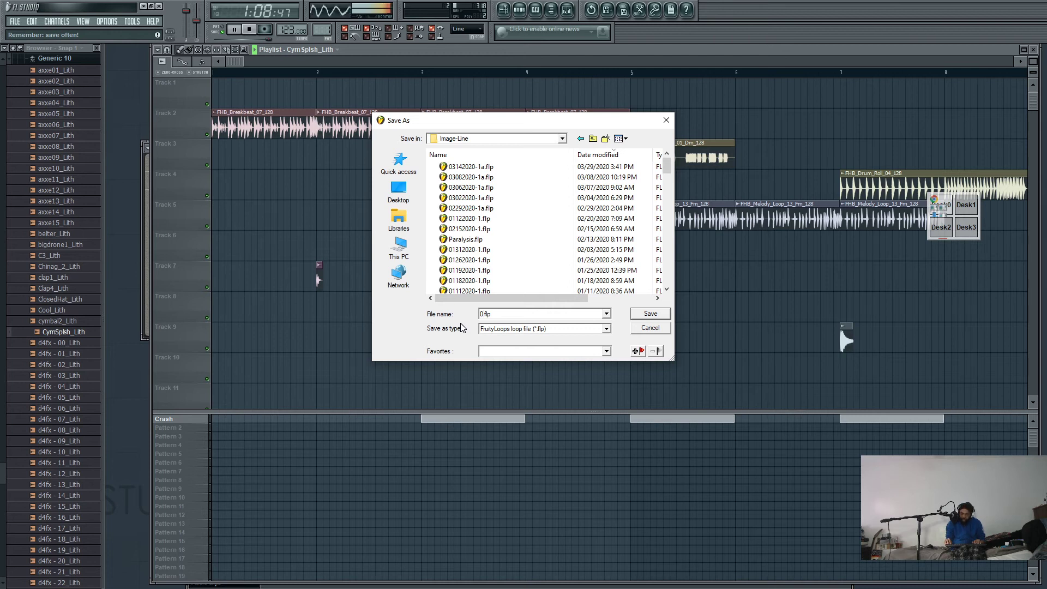
{"action": "type", "text": "4032"}
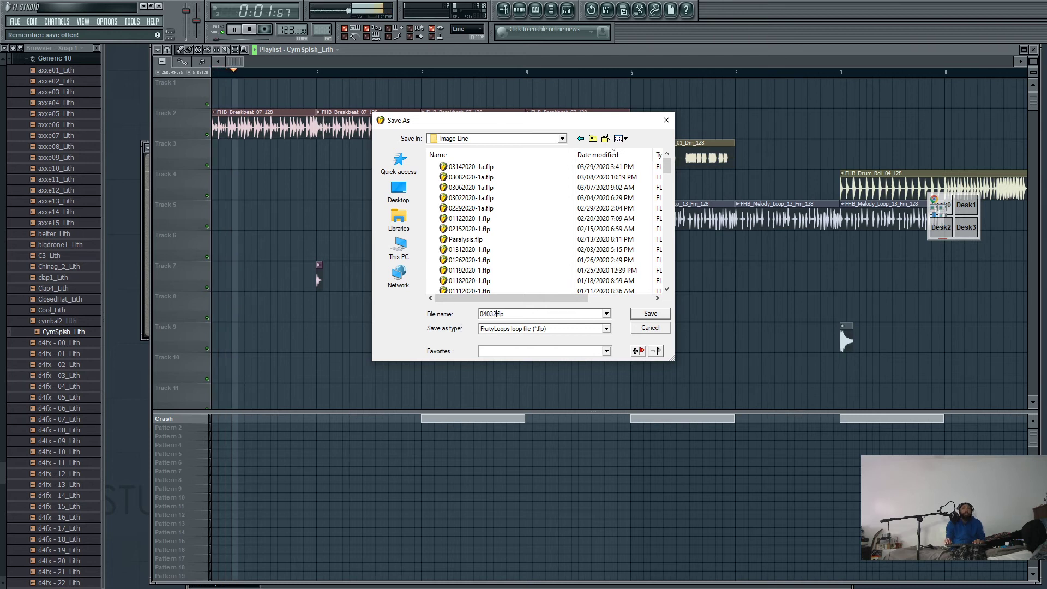
{"action": "type", "text": "020-a"}
{"action": "key", "text": "Return"}
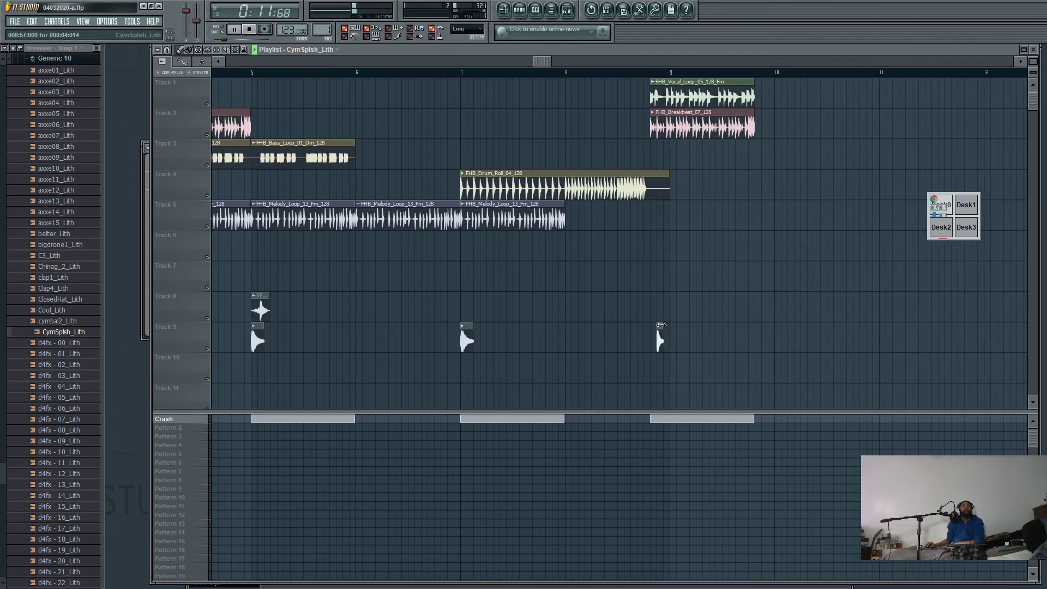
- Move the last CymSplsh_Lith clip on Track 9 to start with the final Breakbeat clip before bar 9, and play that section
{"action": "right_click", "coordinate": [661, 329]}
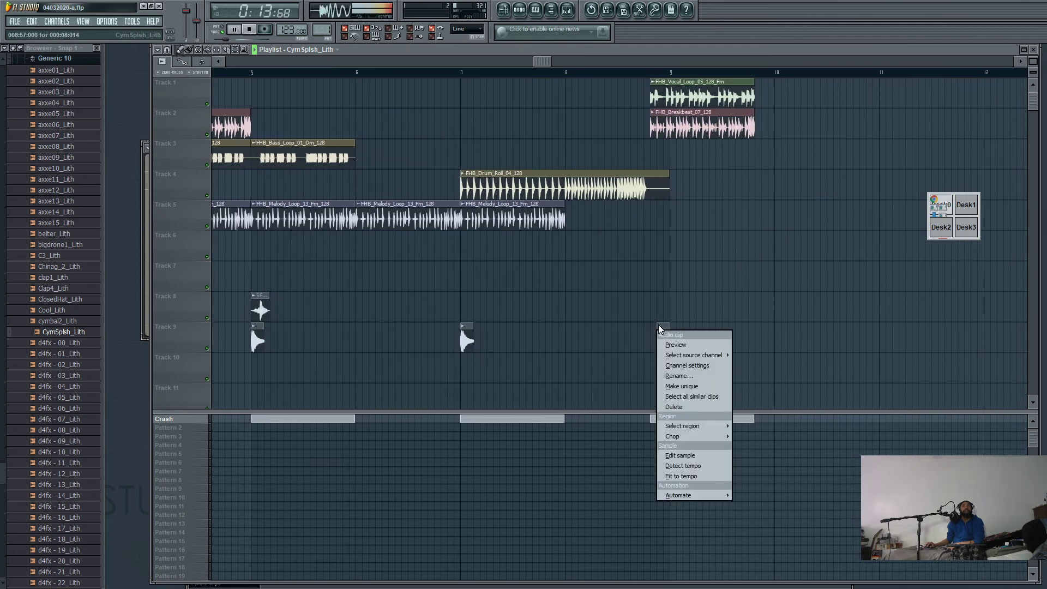
{"action": "left_click", "coordinate": [665, 329]}
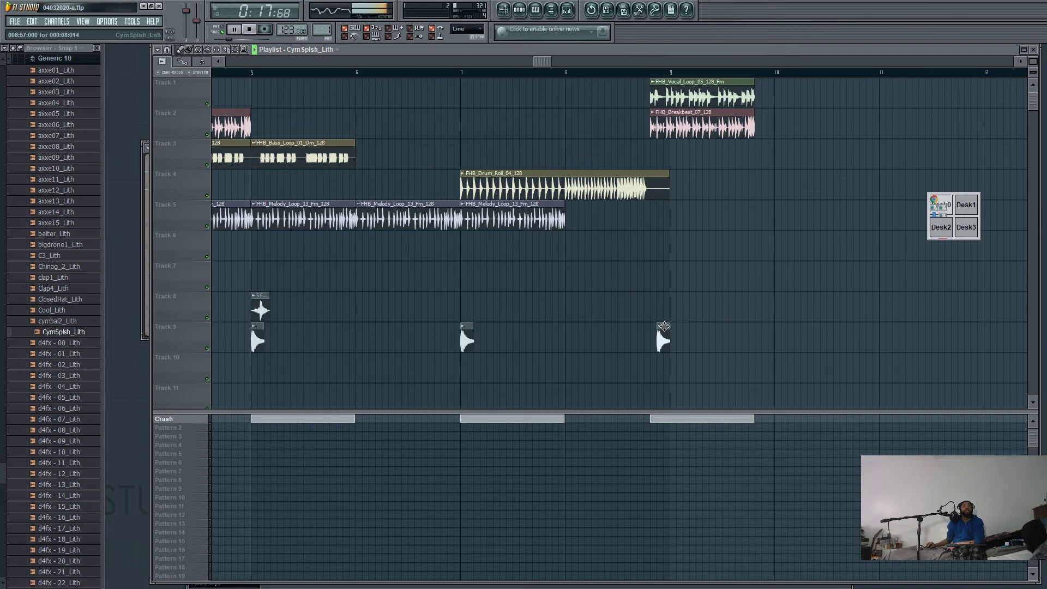
{"action": "left_click", "coordinate": [633, 71]}
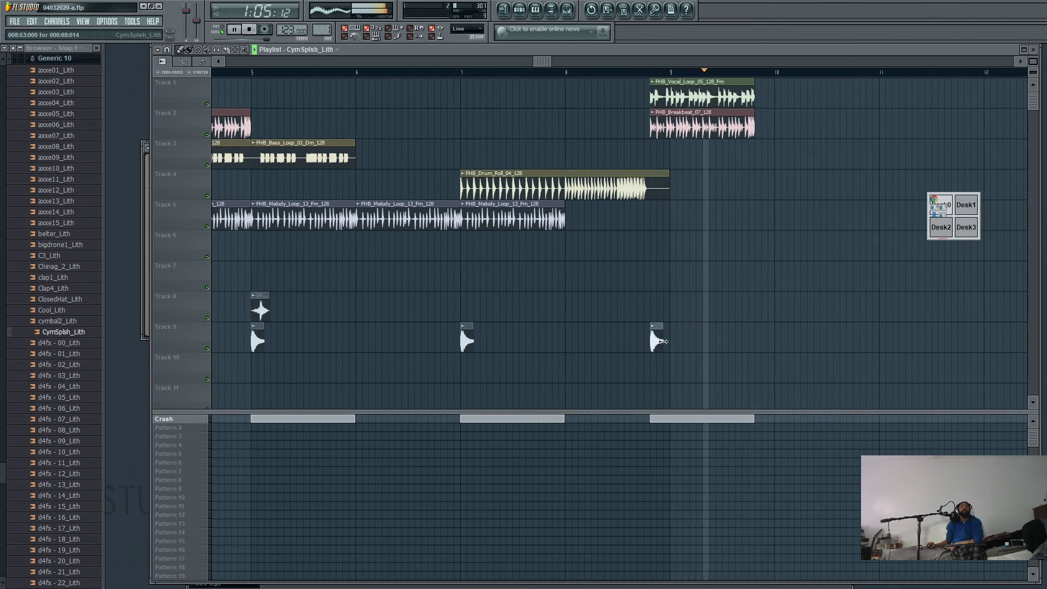
{"action": "mouse_move", "coordinate": [663, 341]}
{"action": "left_mouse_down"}
{"action": "mouse_move", "coordinate": [681, 340]}
{"action": "mouse_move", "coordinate": [662, 340]}
{"action": "left_mouse_up"}
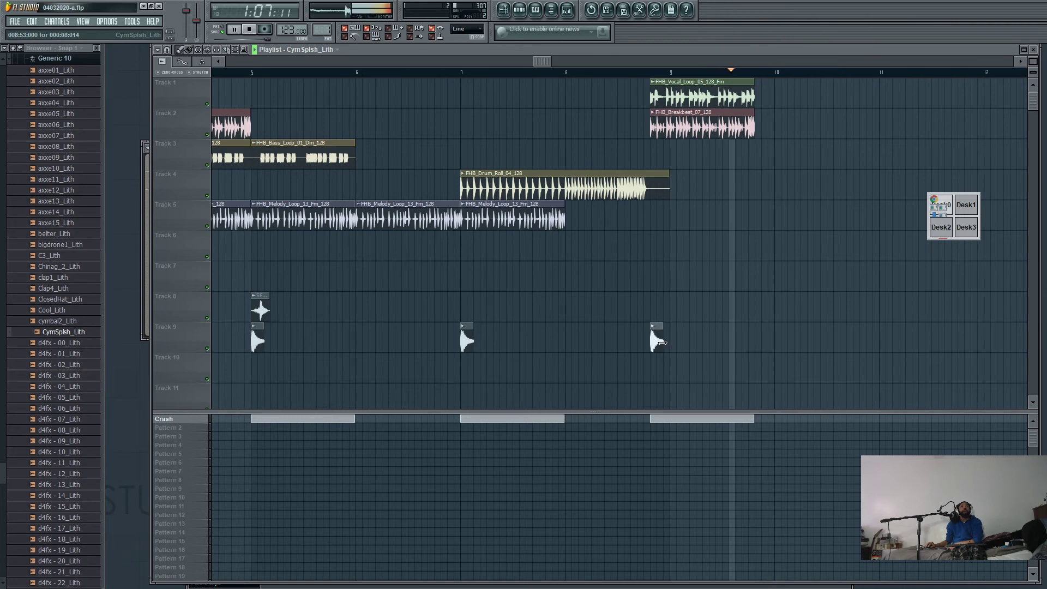
{"action": "left_click", "coordinate": [642, 72]}
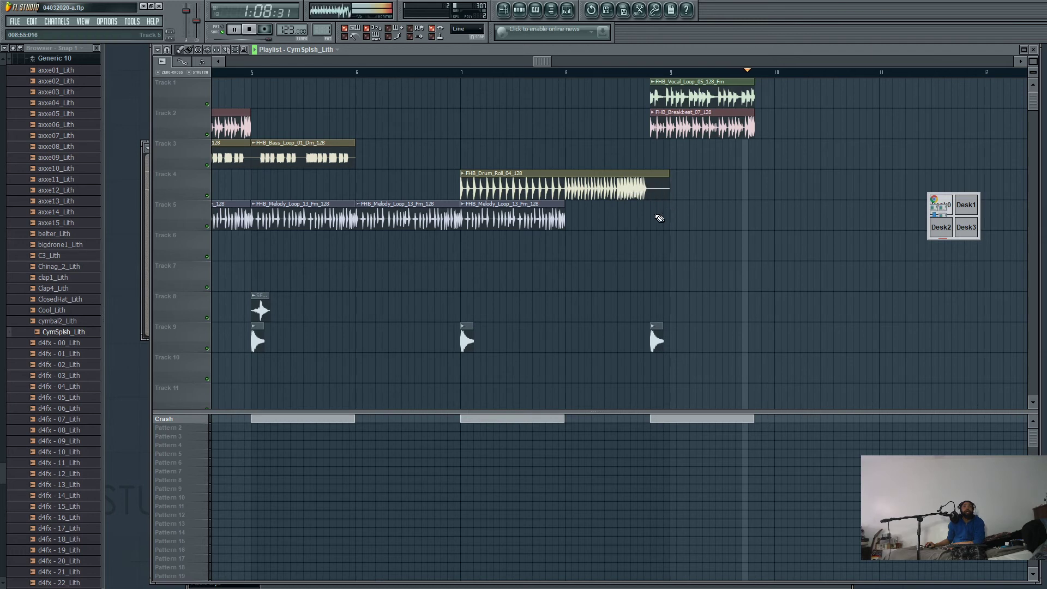
{"action": "key", "text": "space"}
{"action": "left_click_drag", "start_coordinate": [594, 71], "coordinate": [603, 71]}
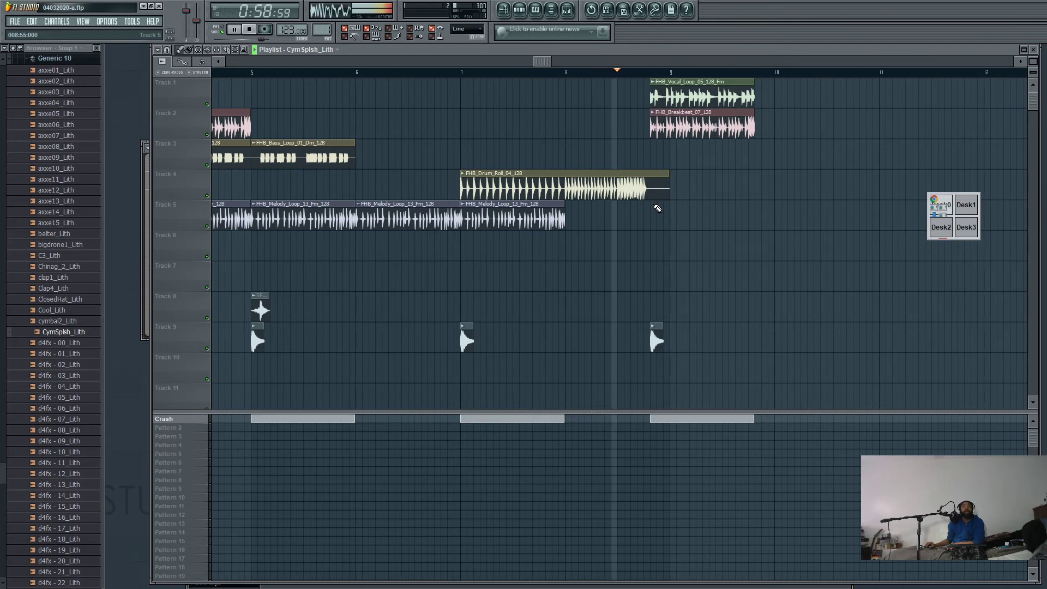
{"action": "left_click", "coordinate": [659, 205]}
{"action": "left_click", "coordinate": [660, 205]}
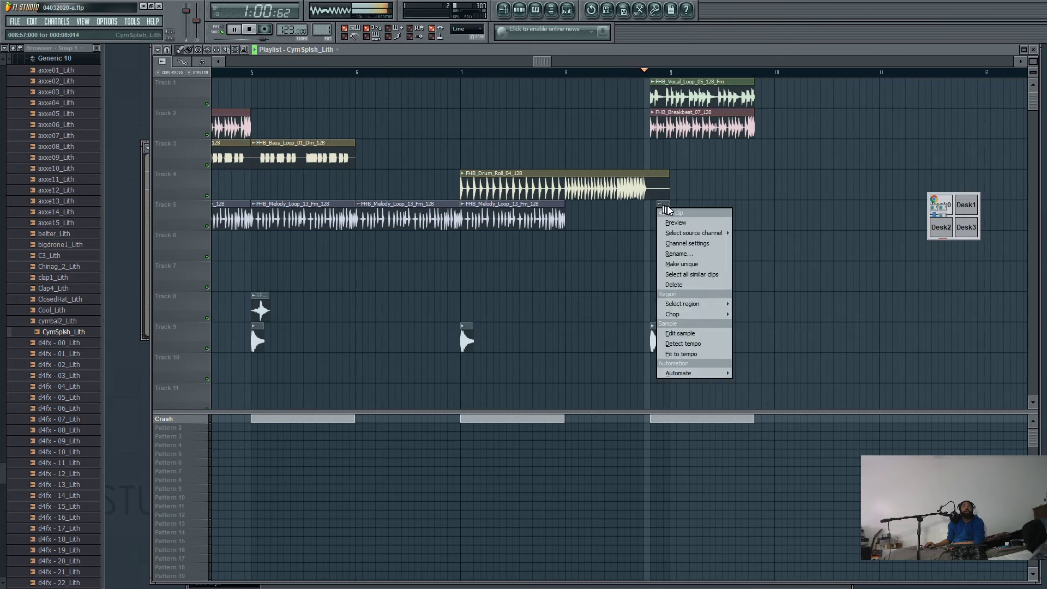
{"action": "left_click", "coordinate": [665, 204]}
{"action": "right_click", "coordinate": [665, 204]}
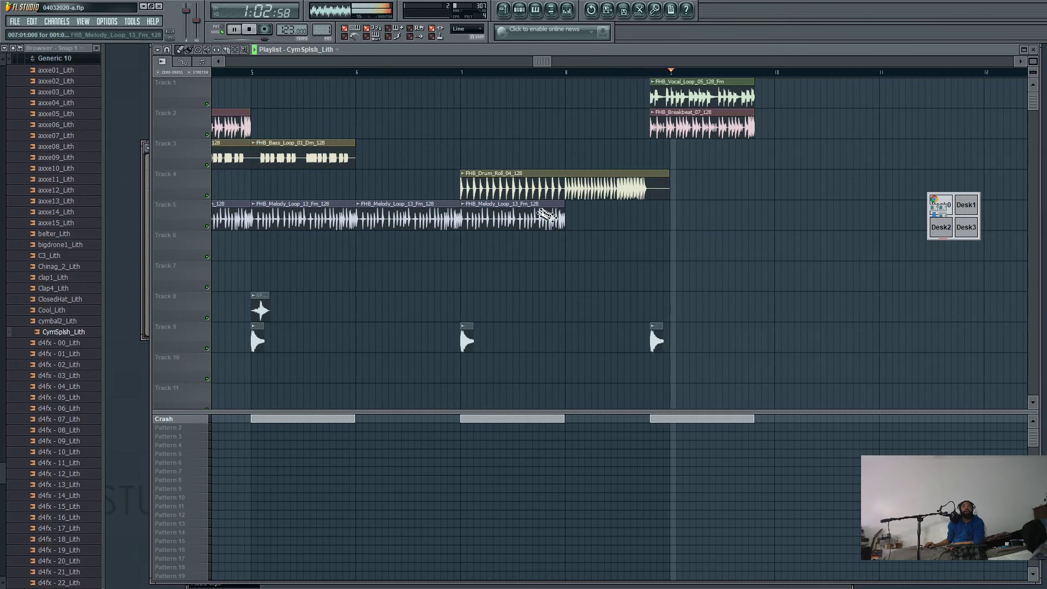
- Try an FHB_Melody_Loop_13_Fm_128 clip on Track 5 aligned with the vocal loop near bar 9, listen to it, and remove it
{"action": "left_click", "coordinate": [518, 204]}
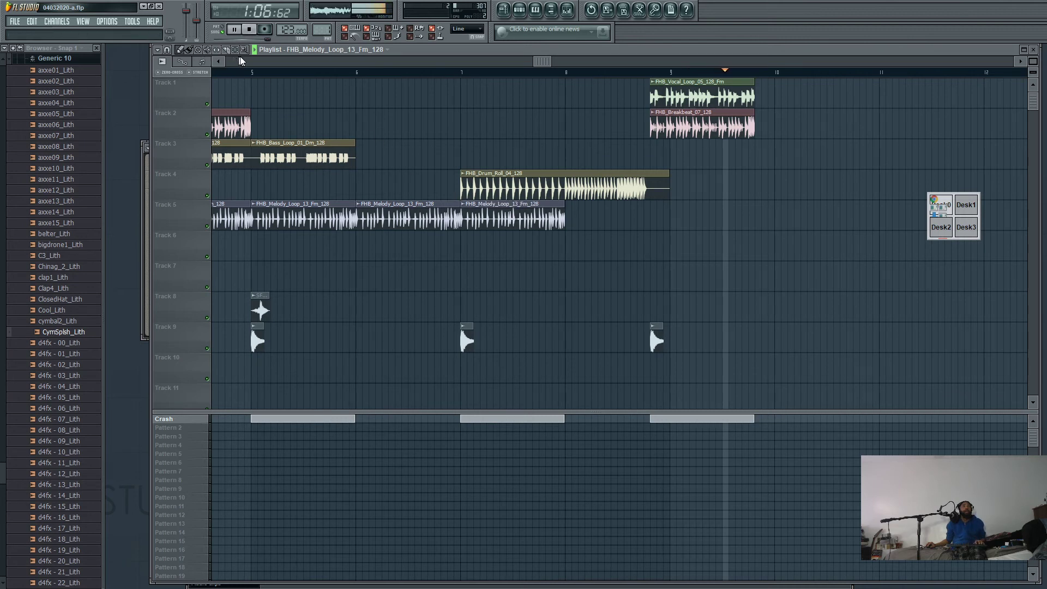
{"action": "left_click", "coordinate": [556, 218]}
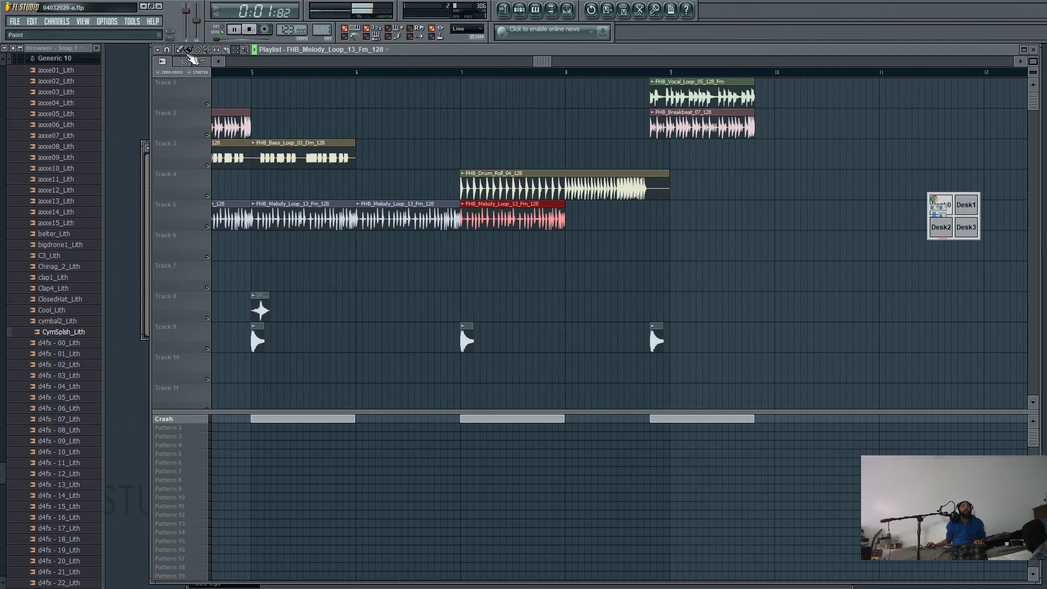
{"action": "left_click", "coordinate": [190, 53]}
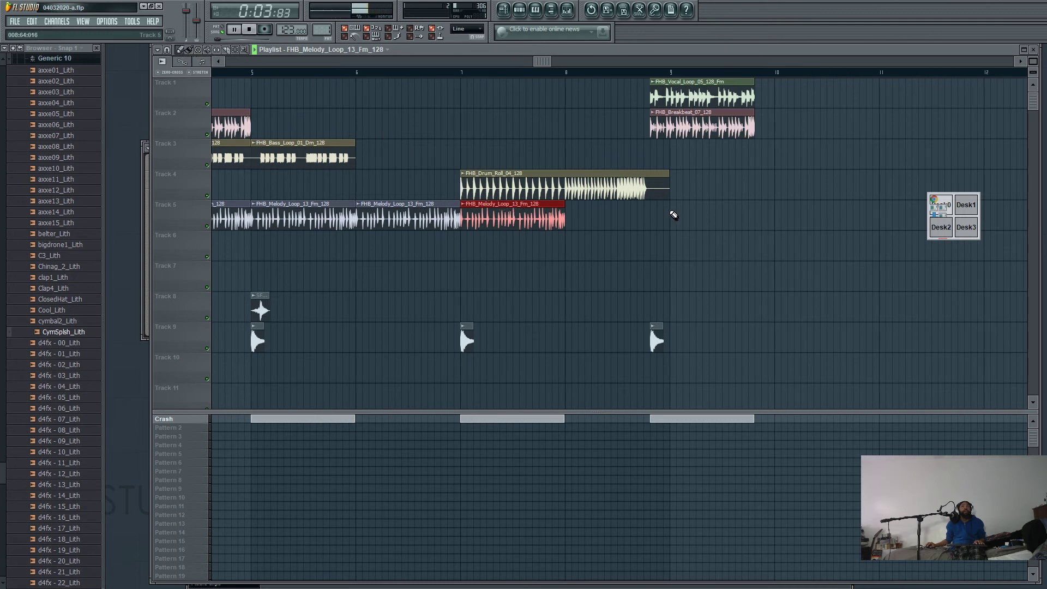
{"action": "left_click", "coordinate": [674, 215]}
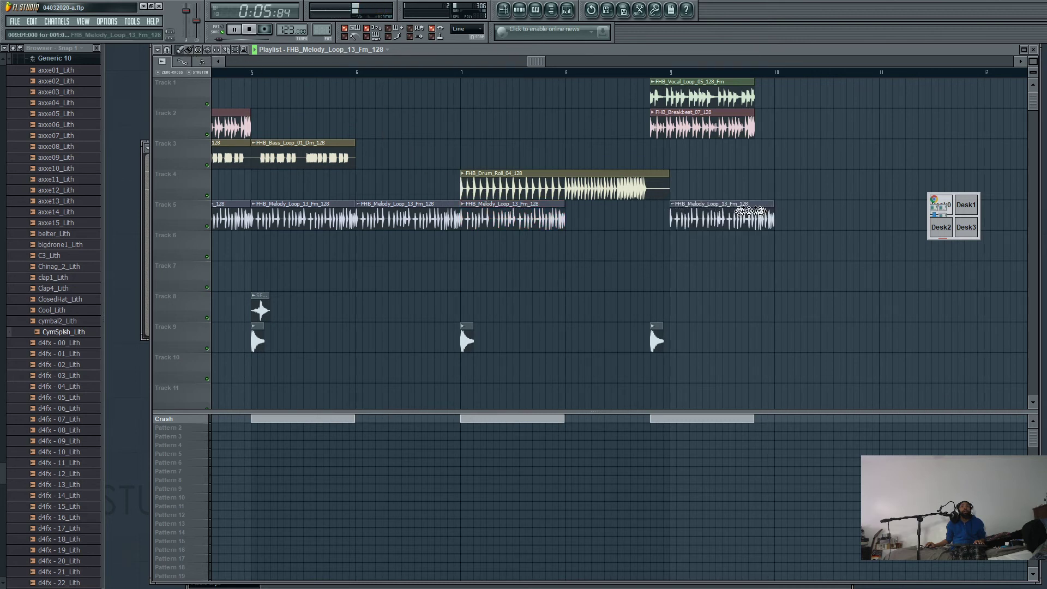
{"action": "left_click_drag", "start_coordinate": [730, 205], "coordinate": [711, 205]}
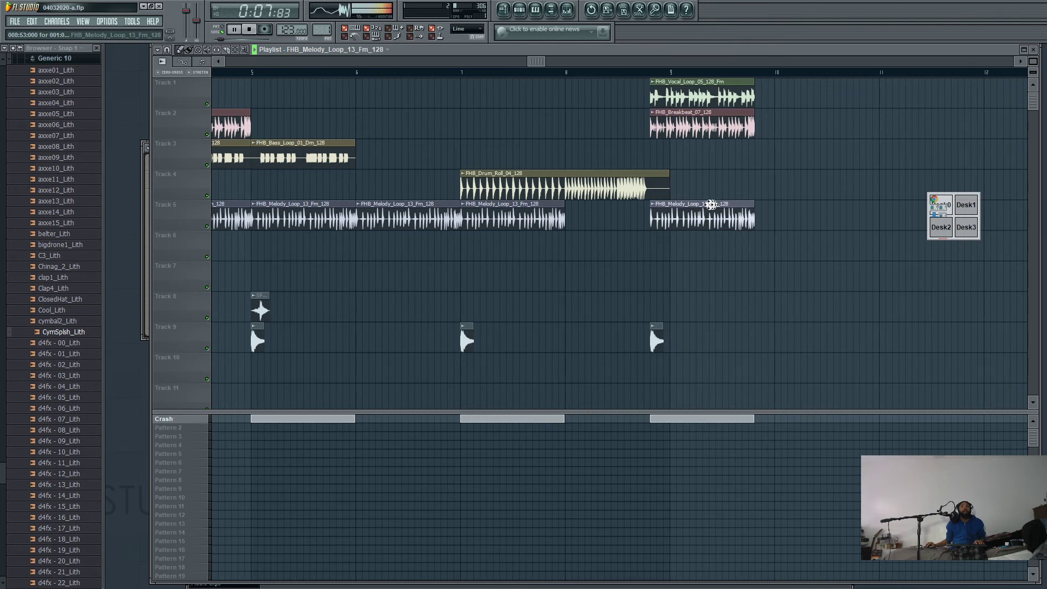
{"action": "left_click", "coordinate": [634, 72]}
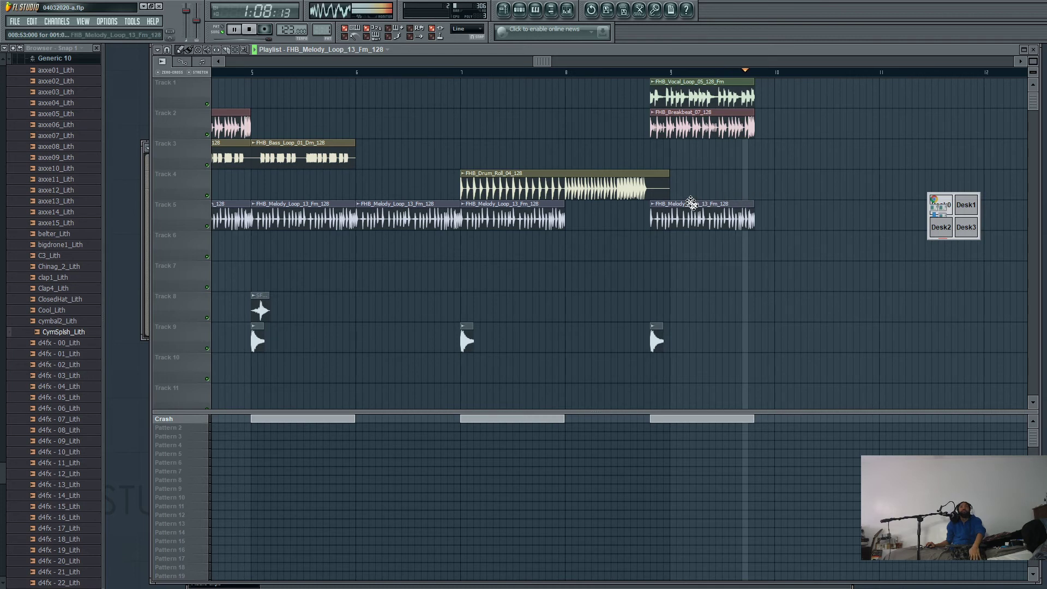
{"action": "right_click", "coordinate": [691, 203]}
{"action": "key", "text": "space"}
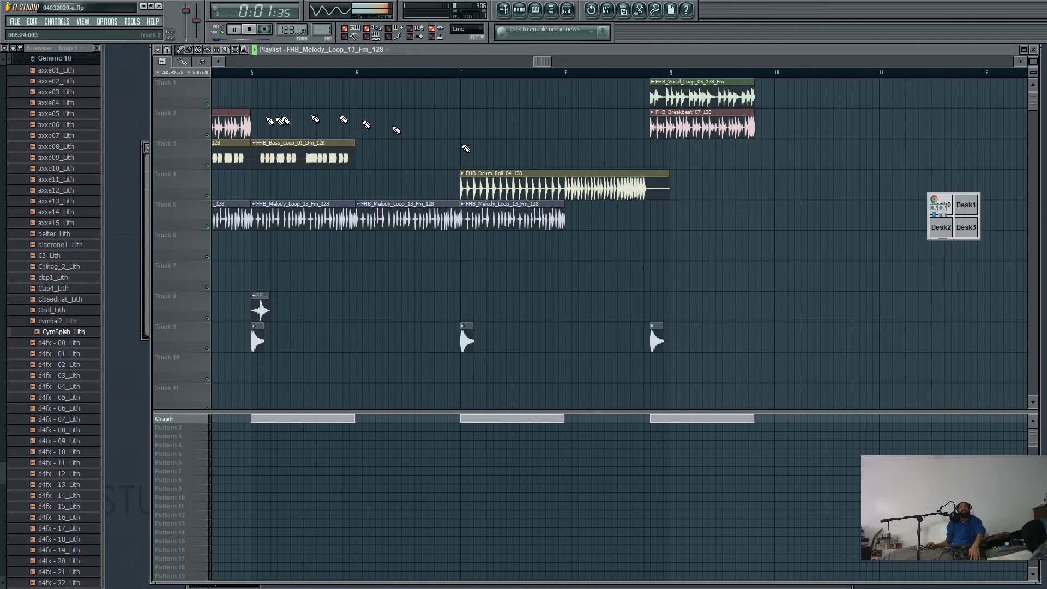
- Play the song from near its start and audition Generic 10 samples from cymbal2_Lith up the list to bigdrone1_Lith
{"action": "left_click_drag", "start_coordinate": [534, 64], "coordinate": [230, 64]}
{"action": "left_click", "coordinate": [275, 70]}
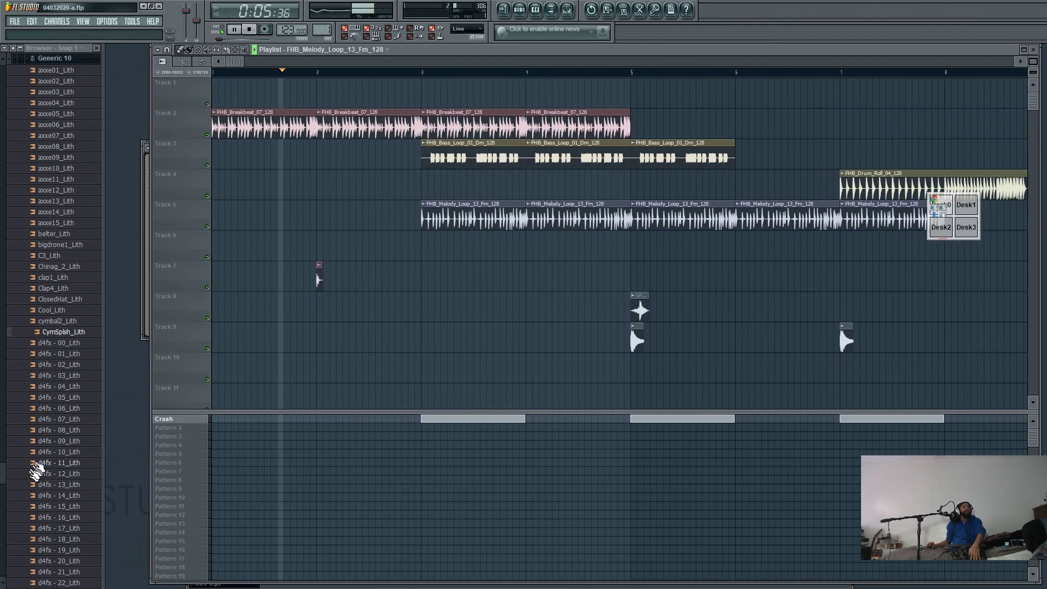
{"action": "left_click", "coordinate": [62, 321]}
{"action": "left_click", "coordinate": [70, 299]}
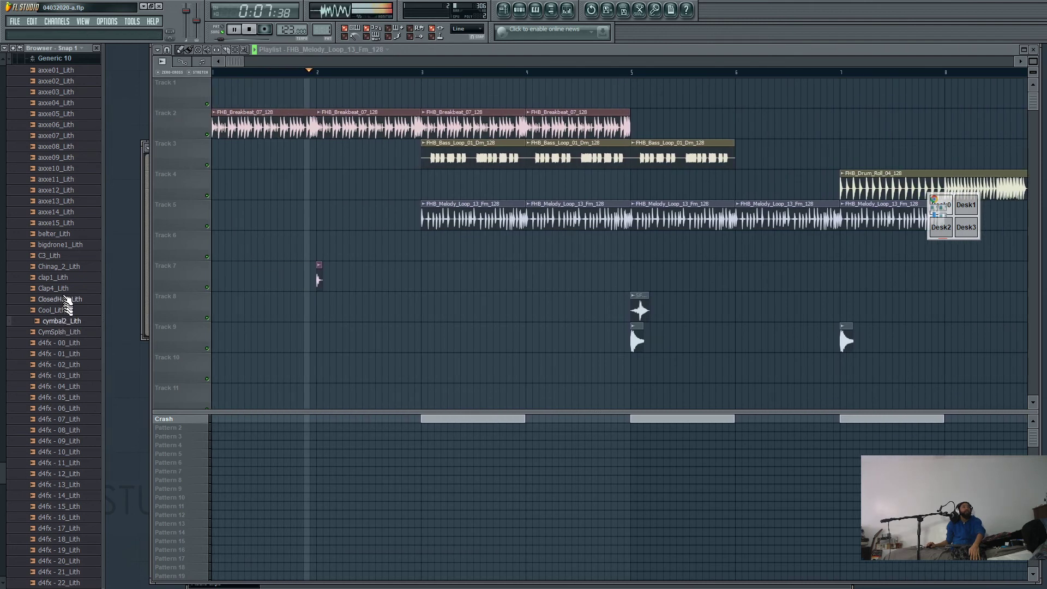
{"action": "left_click", "coordinate": [75, 266]}
{"action": "left_click", "coordinate": [77, 245]}
- Place bigdrone1_Lith as a clip on Track 10 between bars 2 and 3, and replay from the song's start
{"action": "scroll", "coordinate": [77, 248], "scroll_direction": "down", "scroll_amount": 20}
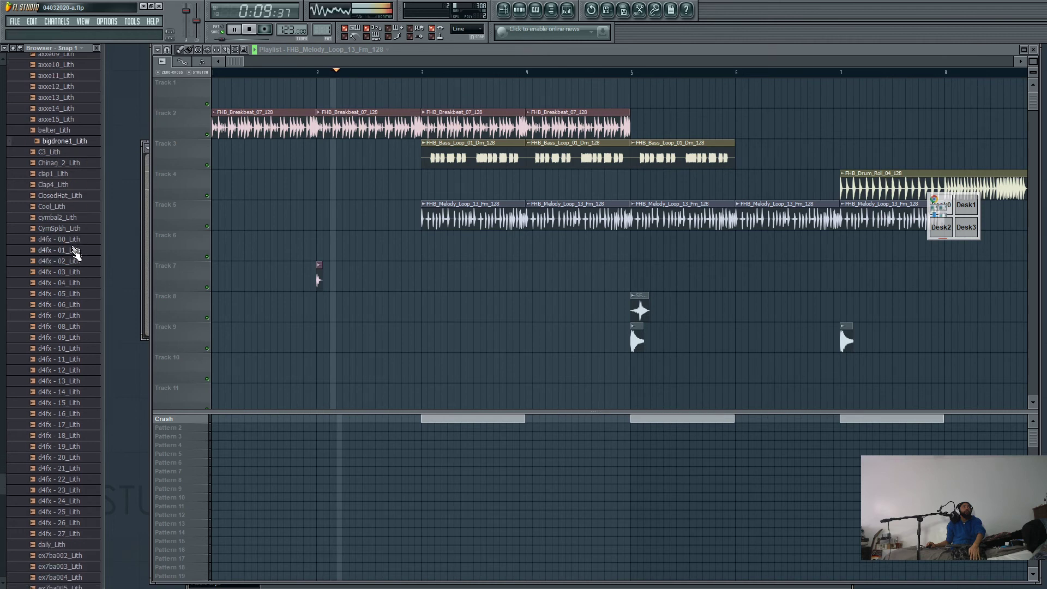
{"action": "scroll", "coordinate": [72, 275], "scroll_direction": "down", "scroll_amount": 4}
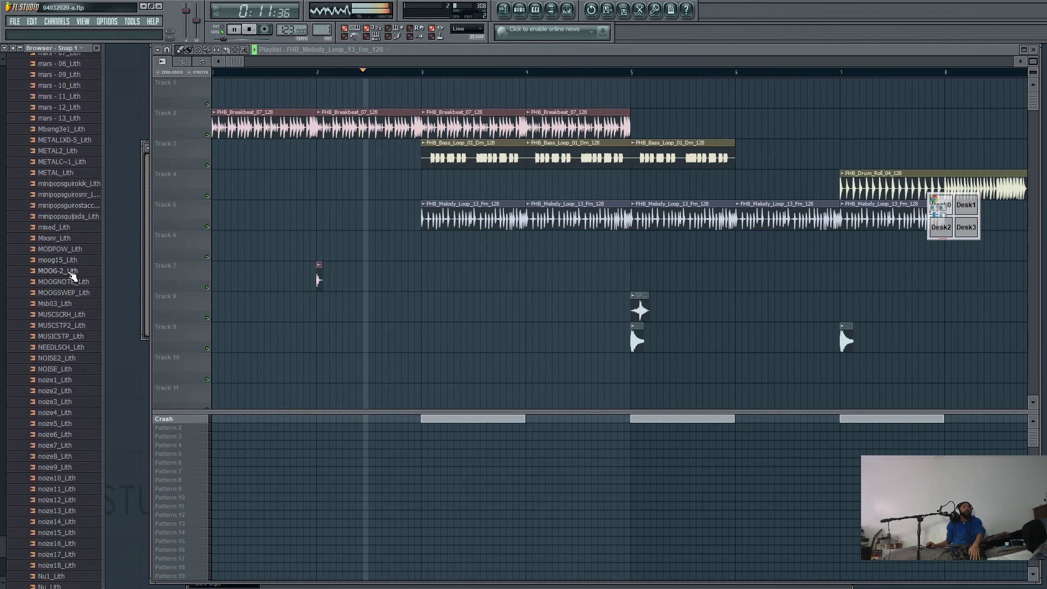
{"action": "scroll", "coordinate": [73, 276], "scroll_direction": "up", "scroll_amount": 20}
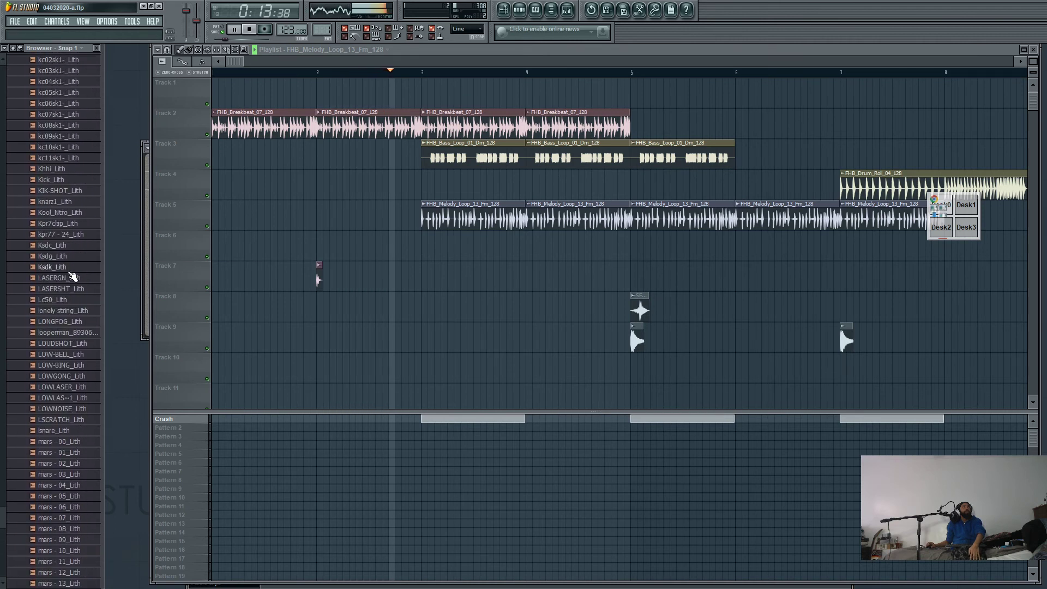
{"action": "scroll", "coordinate": [72, 275], "scroll_direction": "up", "scroll_amount": 5}
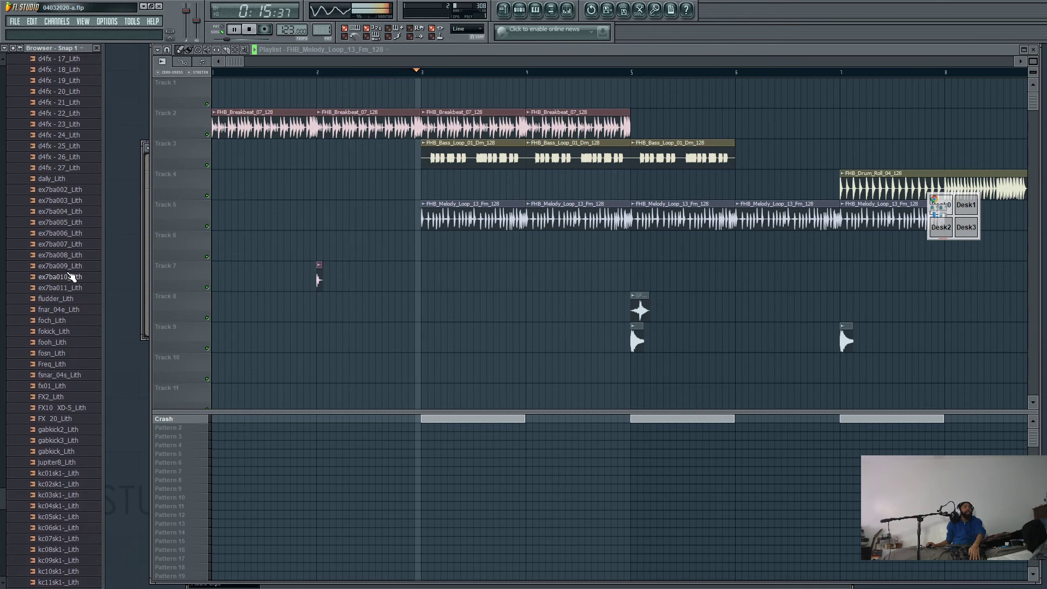
{"action": "scroll", "coordinate": [72, 275], "scroll_direction": "up", "scroll_amount": 7}
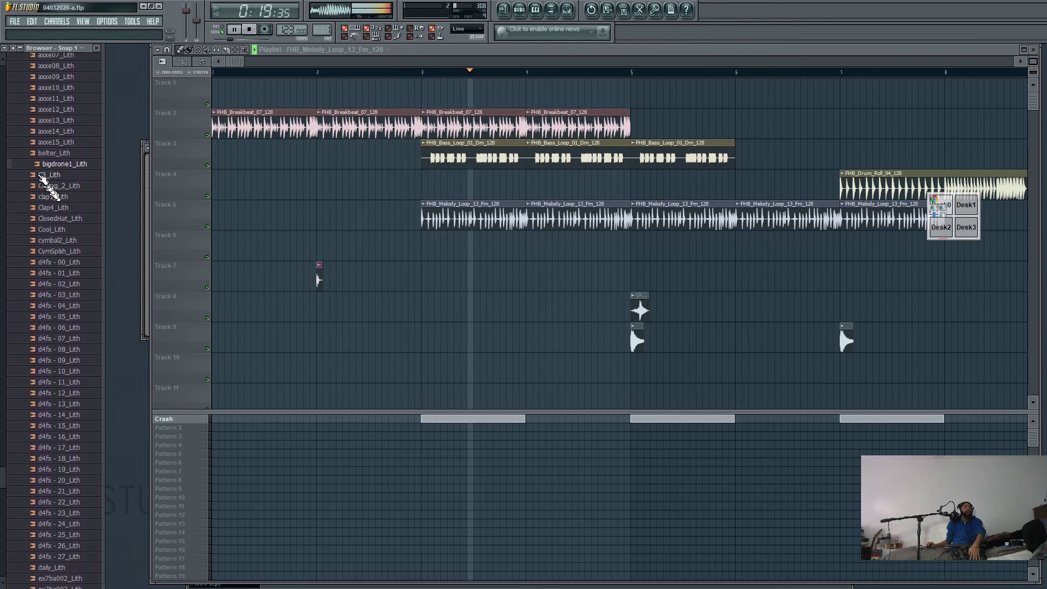
{"action": "left_click_drag", "start_coordinate": [46, 164], "coordinate": [375, 355]}
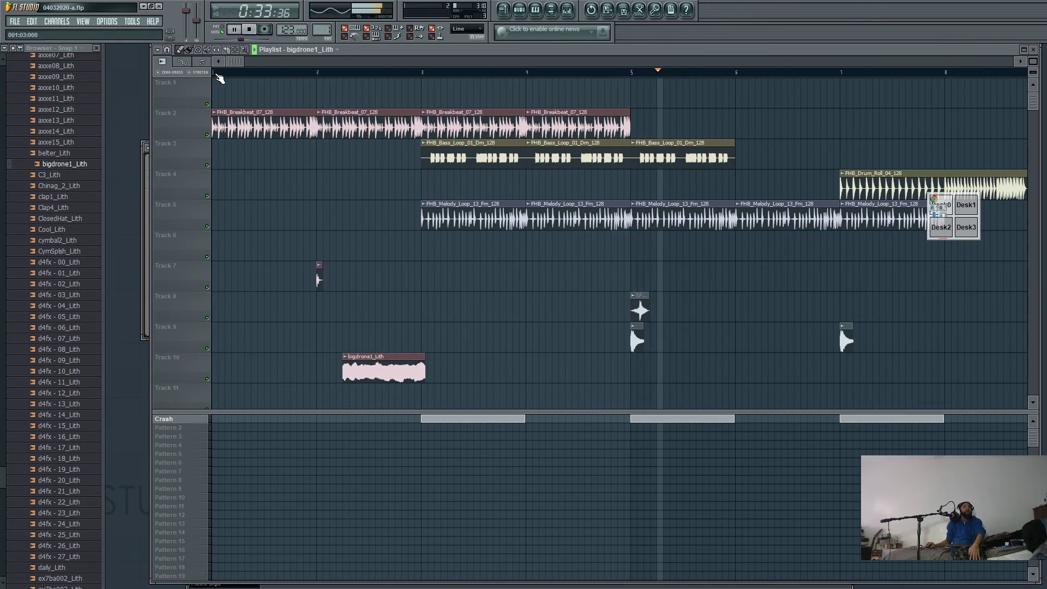
{"action": "left_click", "coordinate": [221, 73]}
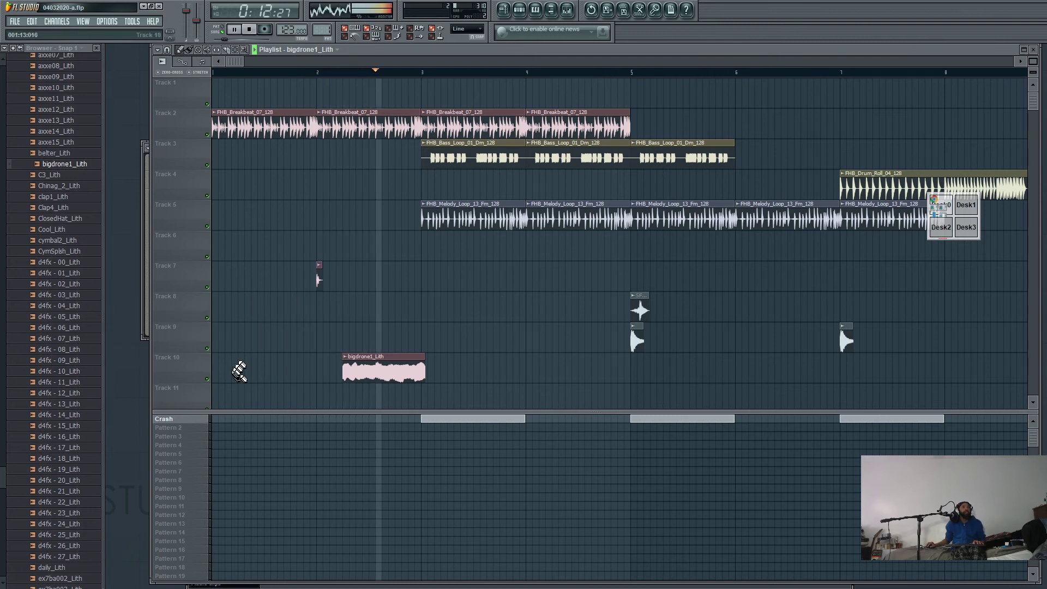
- Lower the bigdrone1_Lith channel's volume to about 53% and replay the song from its start
{"action": "left_click", "coordinate": [518, 10]}
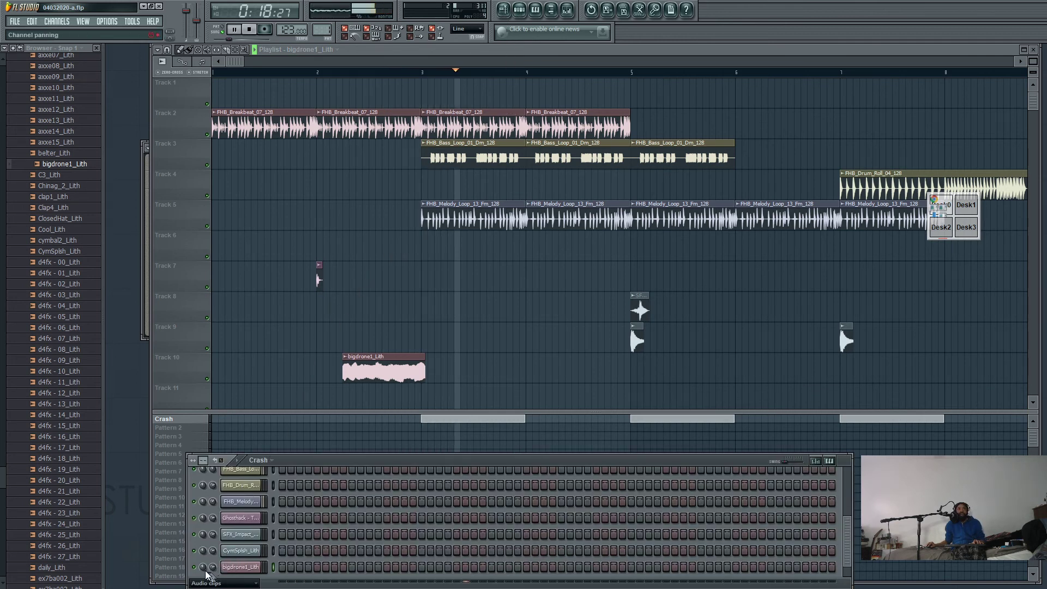
{"action": "left_click_drag", "start_coordinate": [212, 572], "coordinate": [213, 583]}
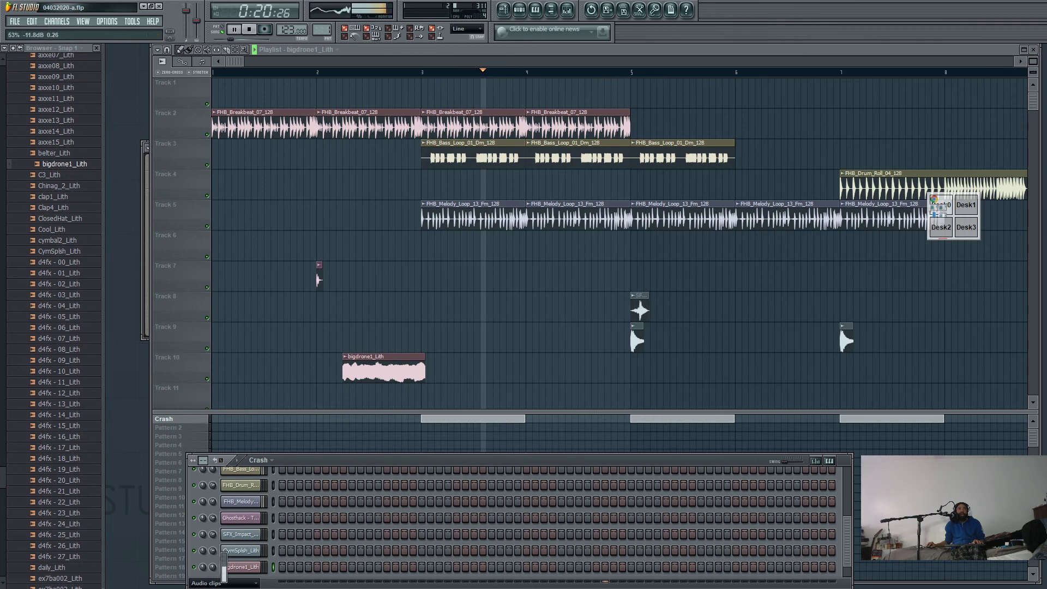
{"action": "left_click", "coordinate": [222, 74]}
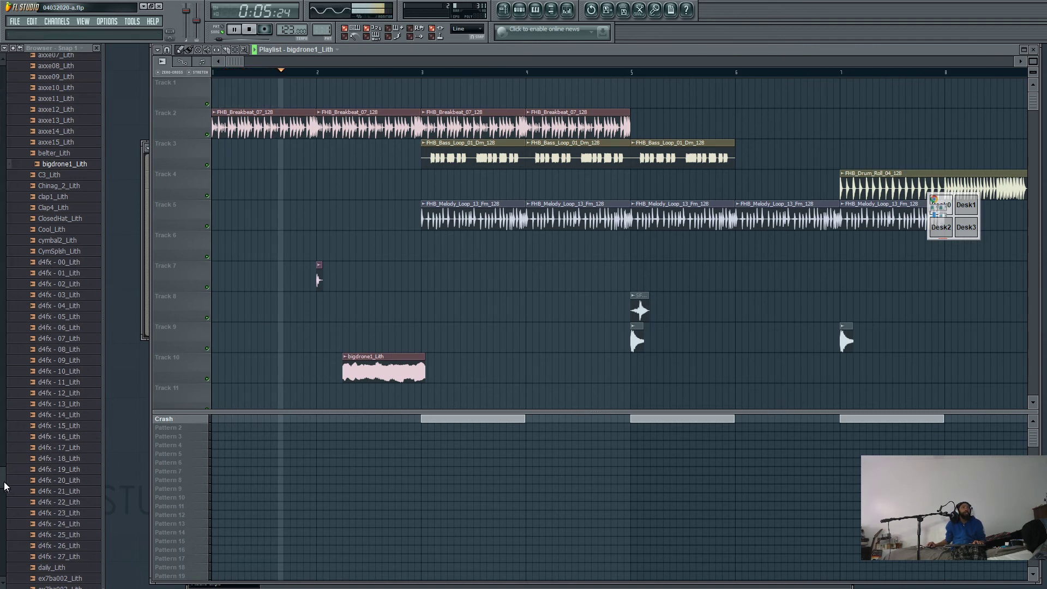
- Open the GUT_Music_Loops folder and place GUT_Music_Loop_07_118_BPM_Fm as a clip on Track 11 at bar 4
{"action": "scroll", "coordinate": [33, 476], "scroll_direction": "down", "scroll_amount": 15}
{"action": "scroll", "coordinate": [23, 407], "scroll_direction": "up", "scroll_amount": 9}
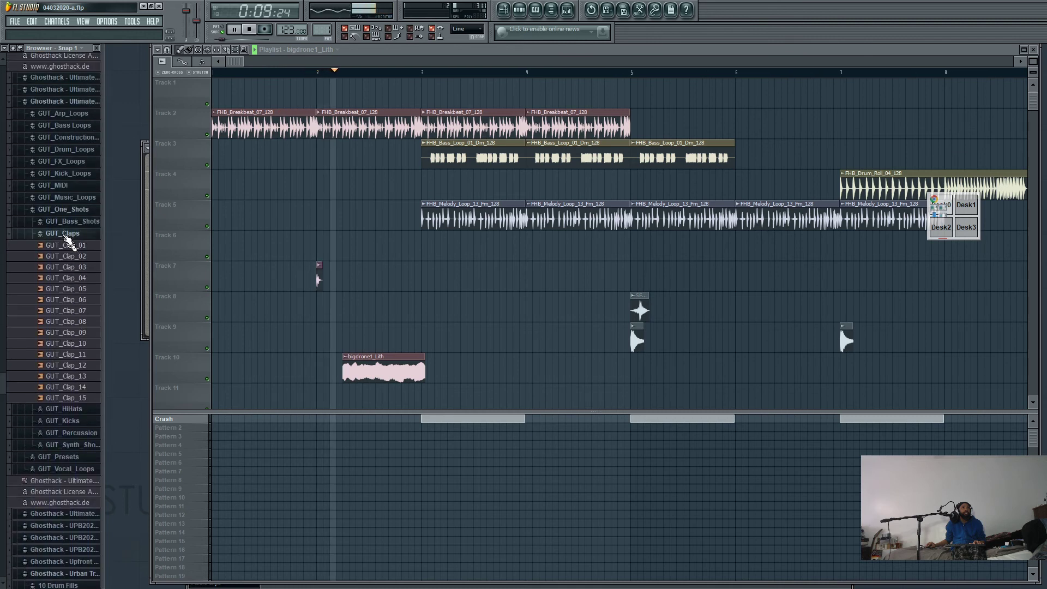
{"action": "left_click", "coordinate": [49, 197]}
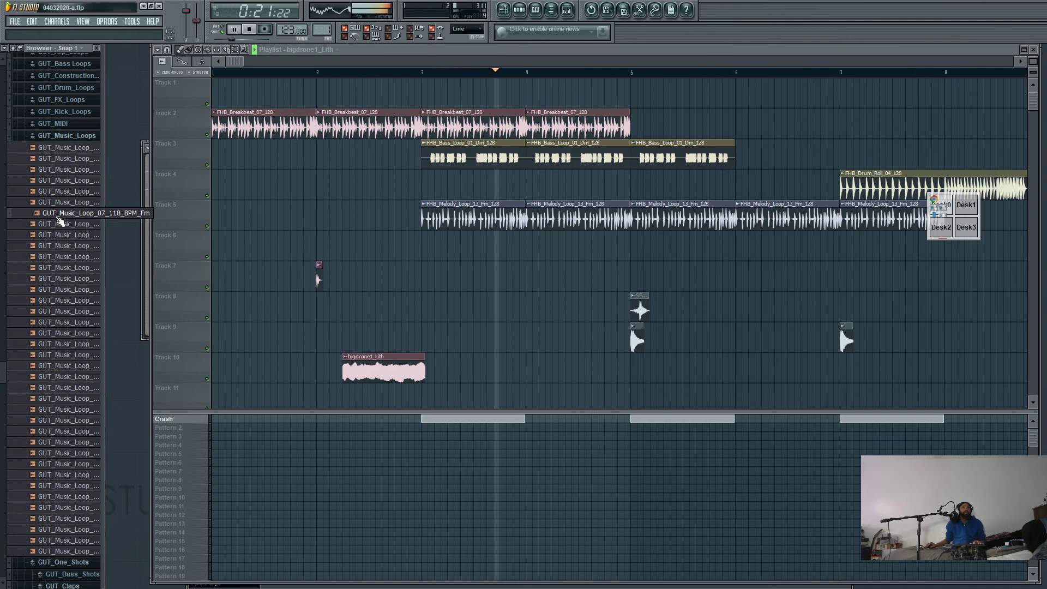
{"action": "left_click_drag", "start_coordinate": [60, 221], "coordinate": [565, 389]}
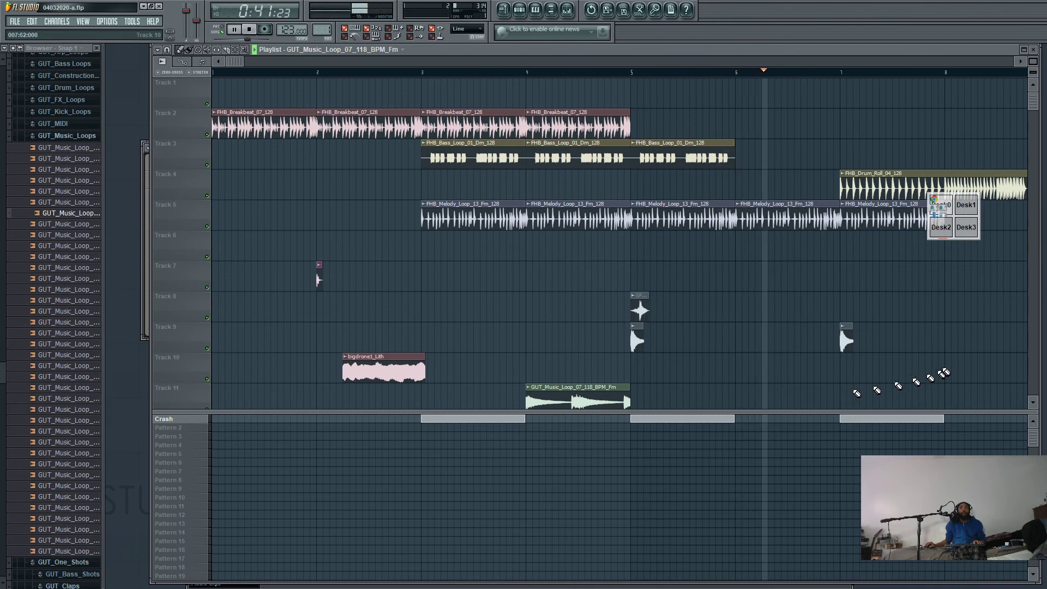
{"action": "scroll", "coordinate": [852, 383], "scroll_direction": "right", "scroll_amount": 5}
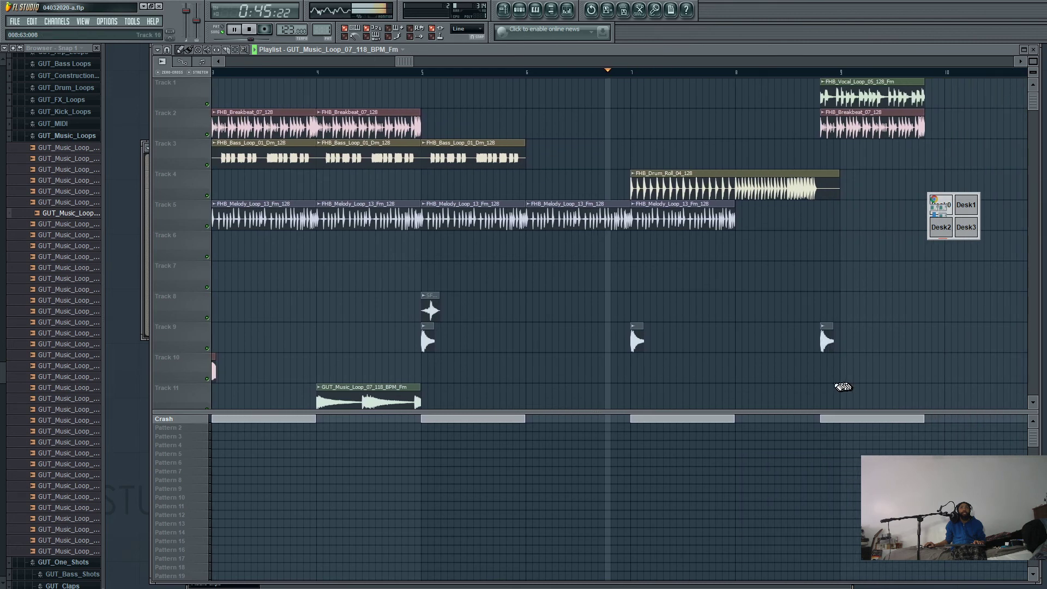
- Place a second GUT_Music_Loop_07_118_BPM_Fm clip on Track 11, aligned with the start of FHB_Vocal_Loop_05_128_Fm, and stop playback
{"action": "left_click", "coordinate": [834, 392]}
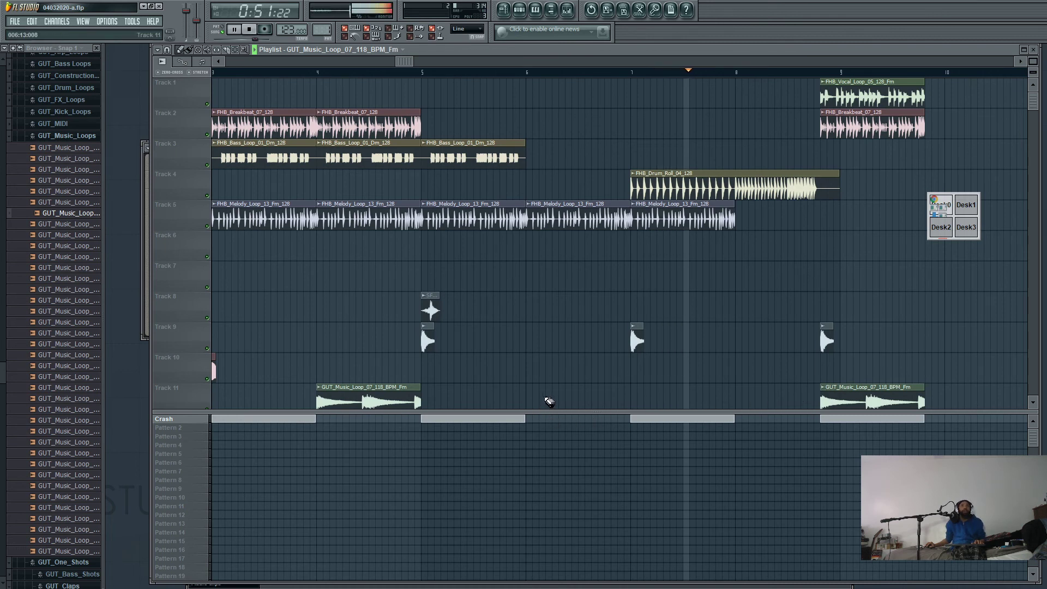
{"action": "left_click_drag", "start_coordinate": [507, 413], "coordinate": [509, 502]}
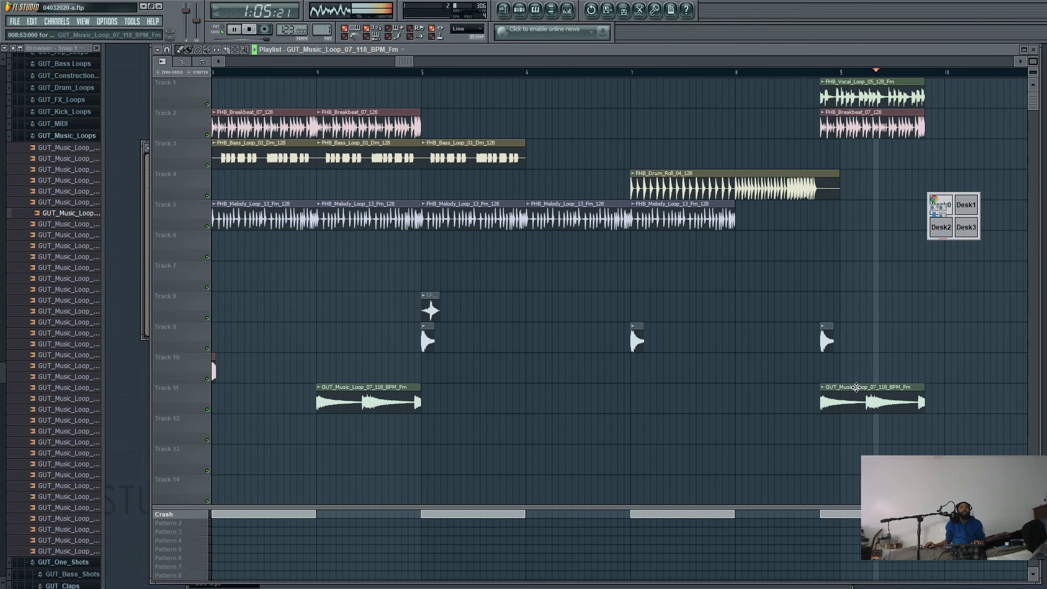
{"action": "left_click", "coordinate": [249, 28]}
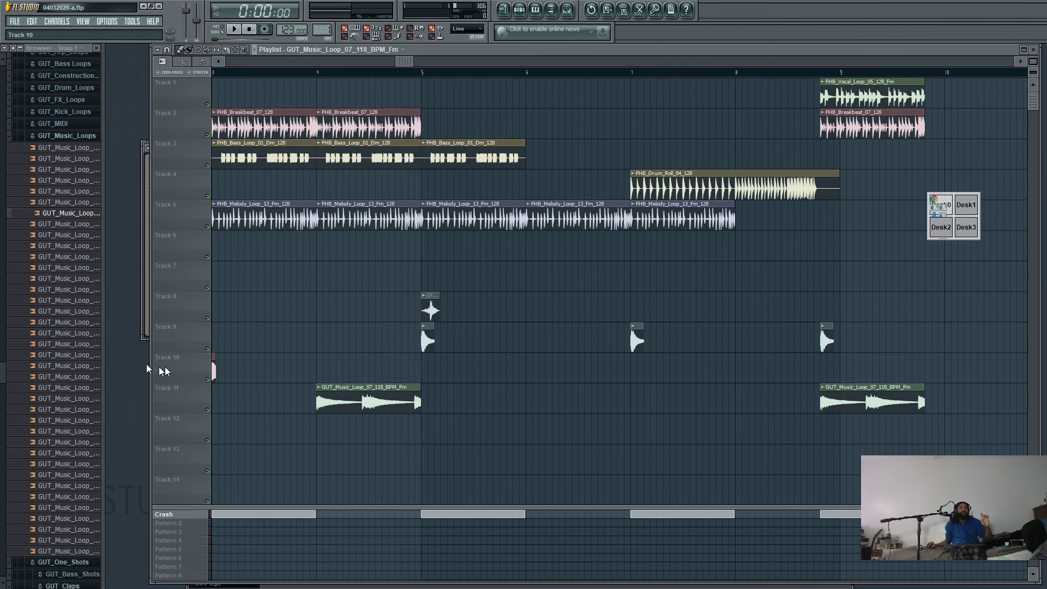
- Replay the song, delete the last GUT_Music_Loop_07_118_BPM_Fm clip on Track 11 under the vocal loop, and stop playback
{"action": "left_click", "coordinate": [535, 10]}
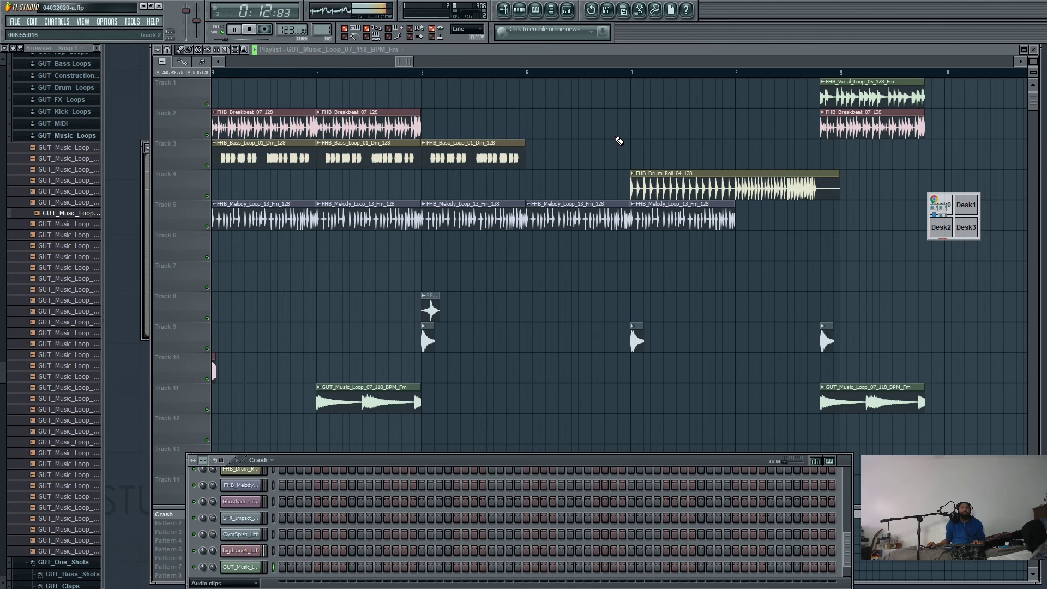
{"action": "key", "text": "F6"}
{"action": "left_click_drag", "start_coordinate": [416, 66], "coordinate": [268, 81]}
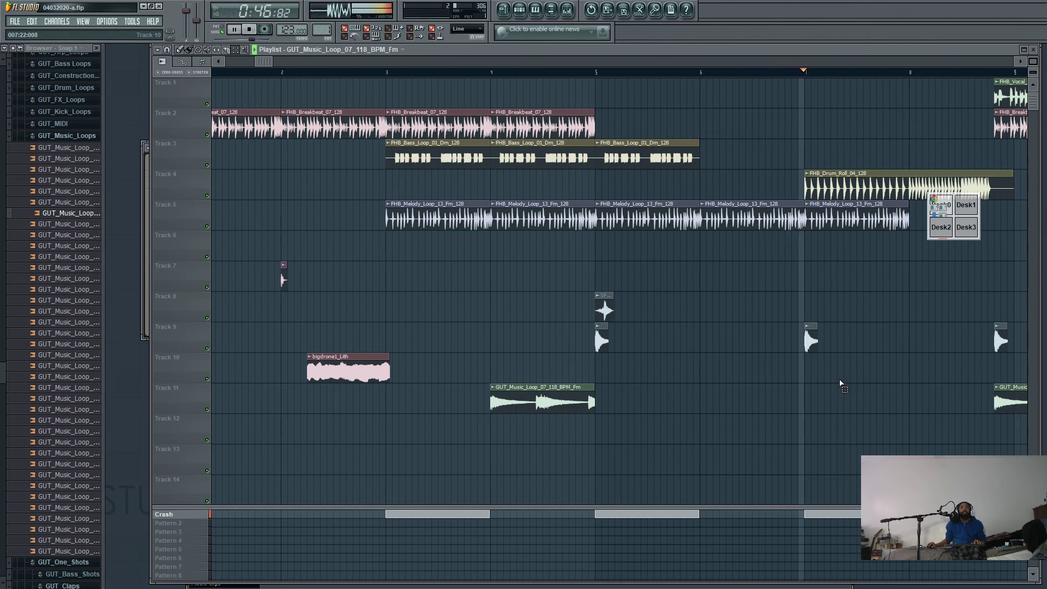
{"action": "left_click", "coordinate": [1017, 62]}
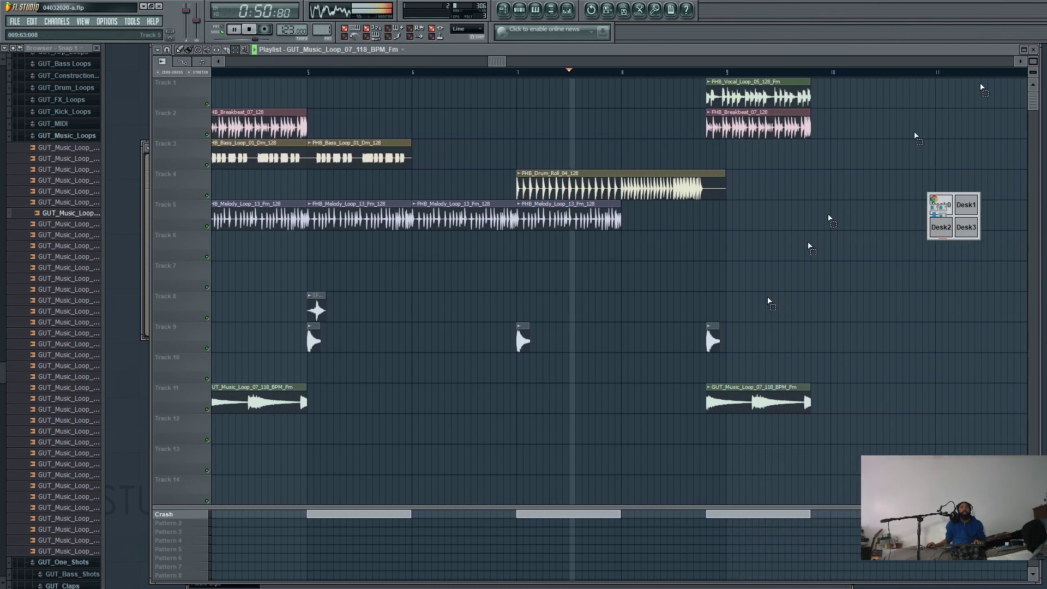
{"action": "left_click", "coordinate": [733, 389]}
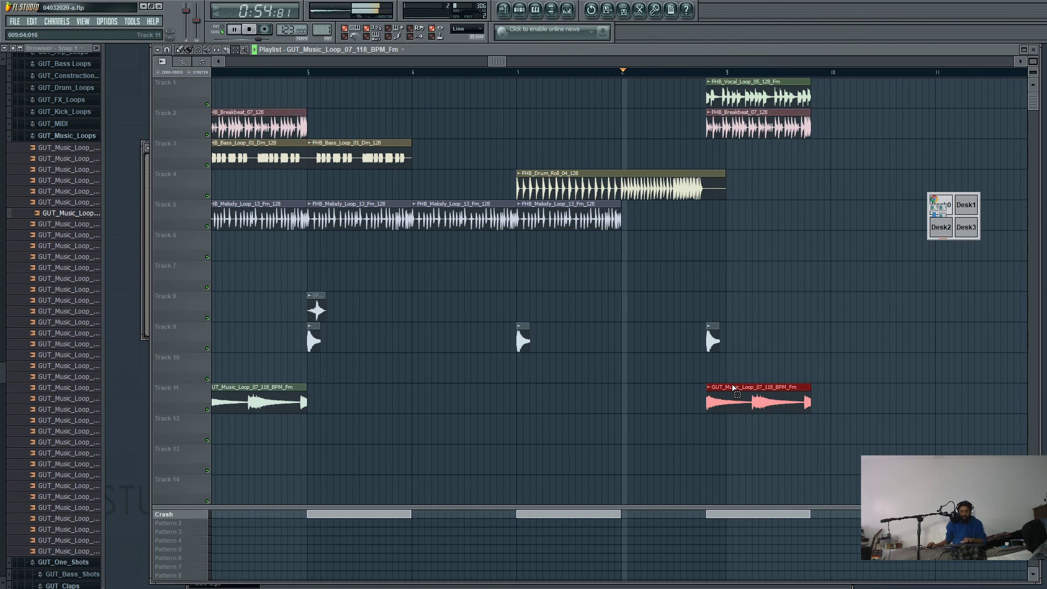
{"action": "right_click", "coordinate": [733, 389]}
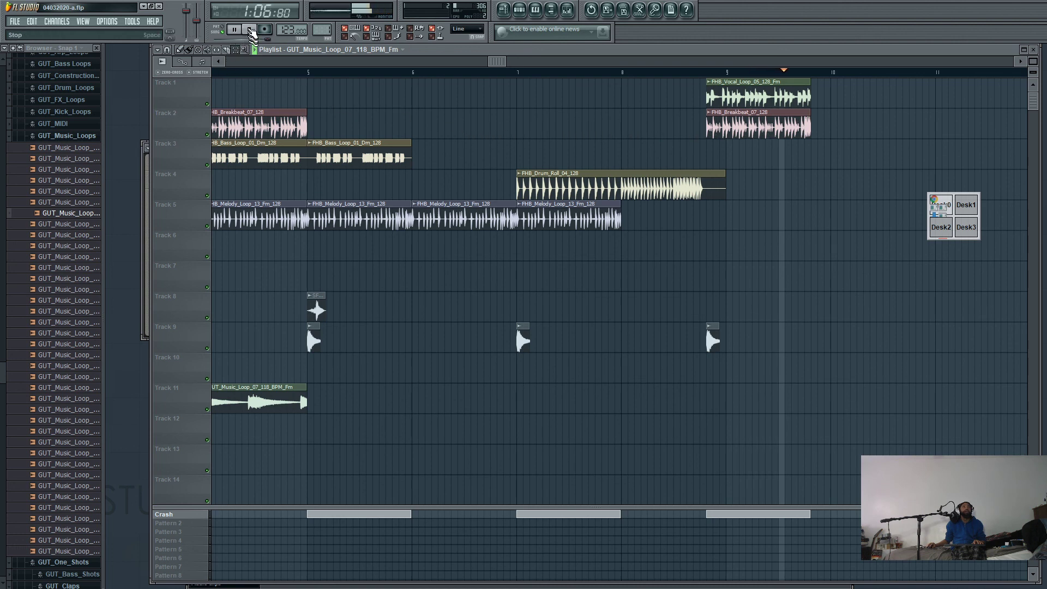
{"action": "left_click", "coordinate": [248, 31]}
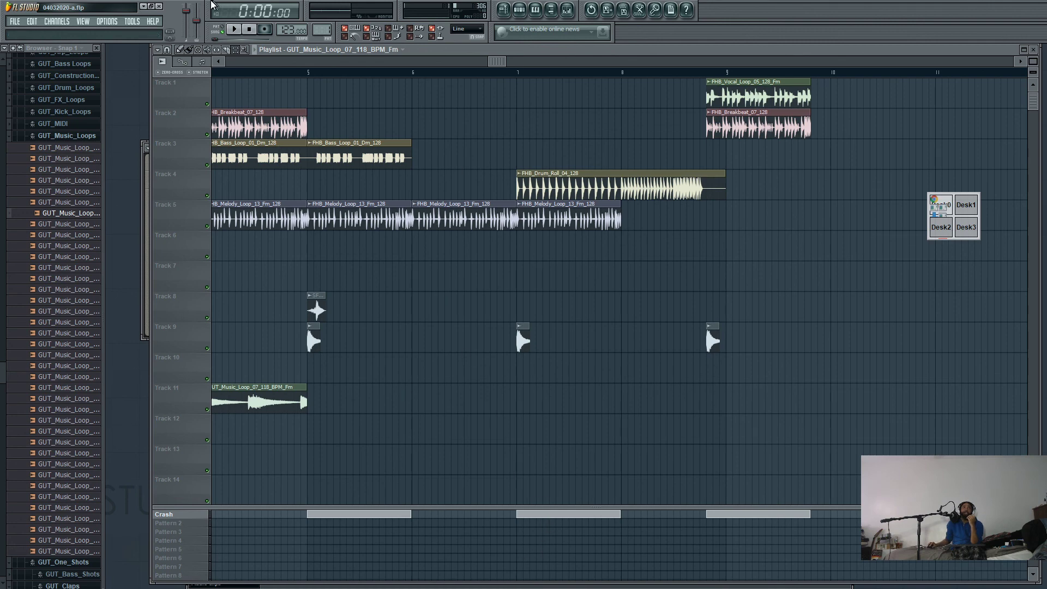
{"action": "left_click", "coordinate": [143, 6]}
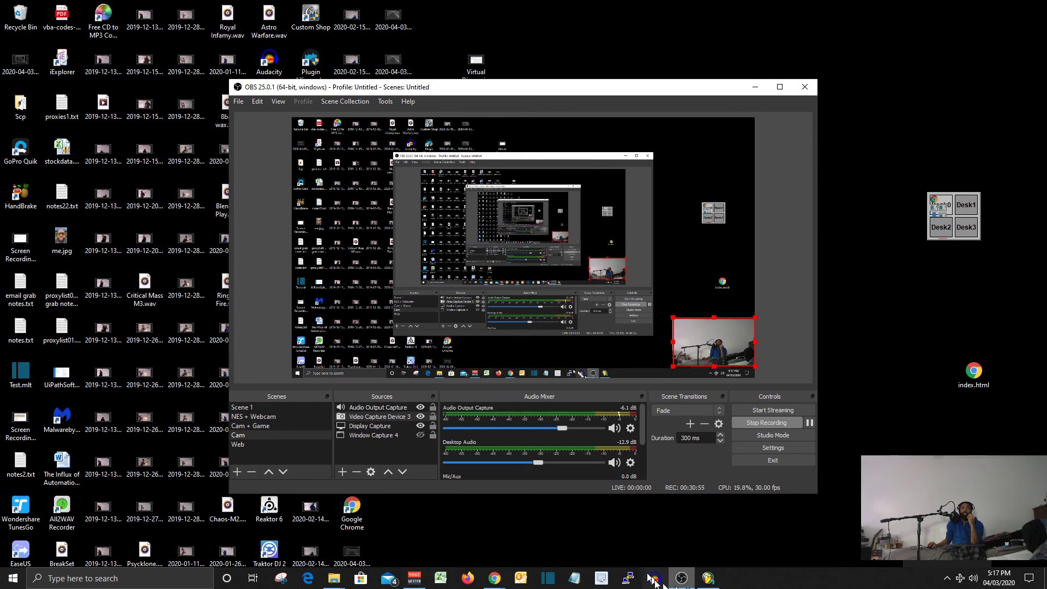
{"action": "left_click", "coordinate": [708, 578]}
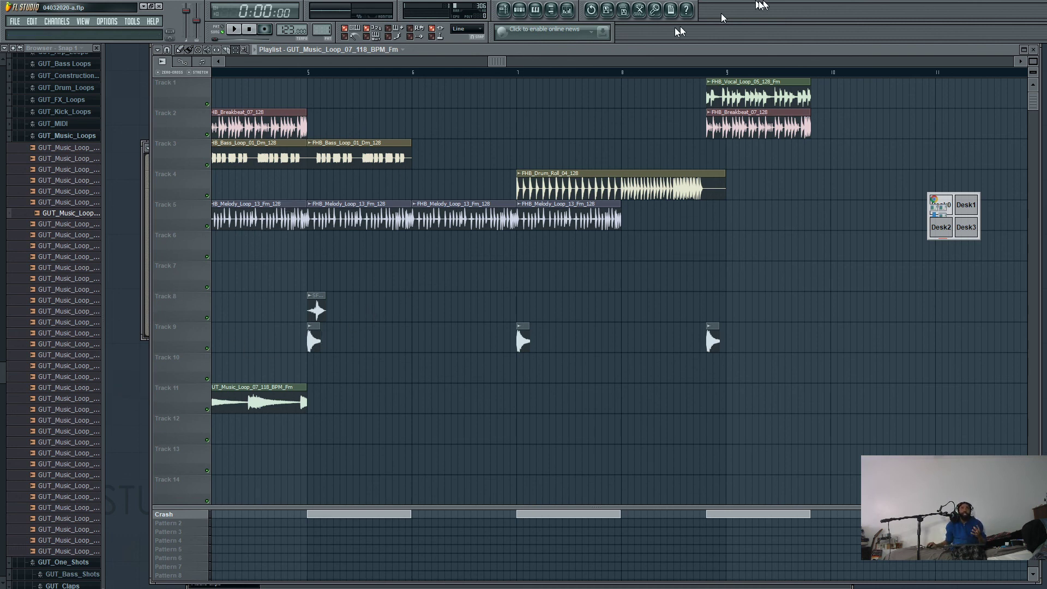
- Play the whole arrangement from bar 1 through the closing vocal and breakbeat section after bar 8, and stop playback
{"action": "left_click_drag", "start_coordinate": [496, 61], "coordinate": [234, 61]}
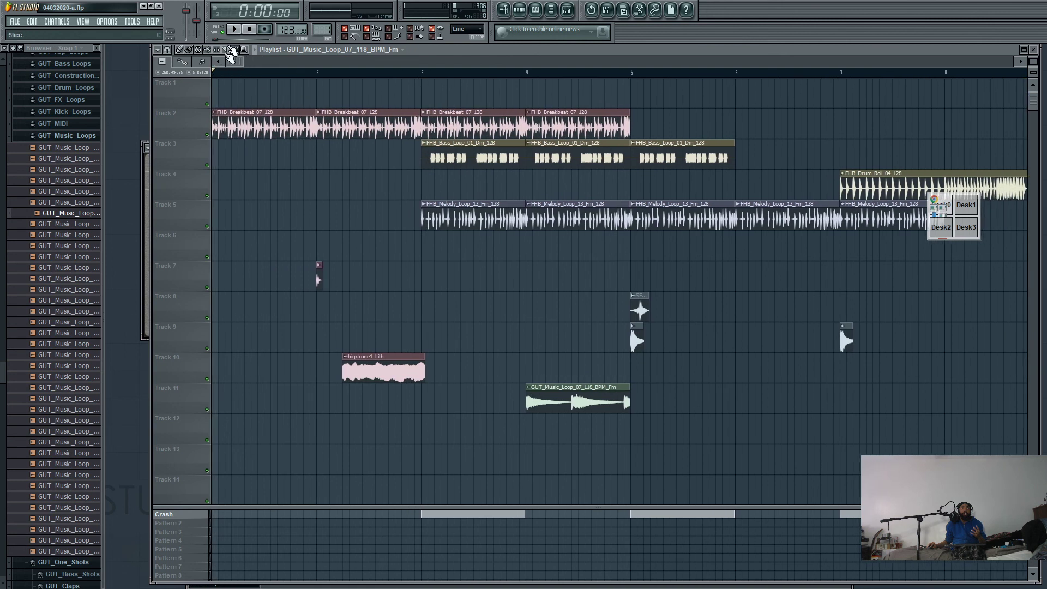
{"action": "left_click", "coordinate": [240, 28]}
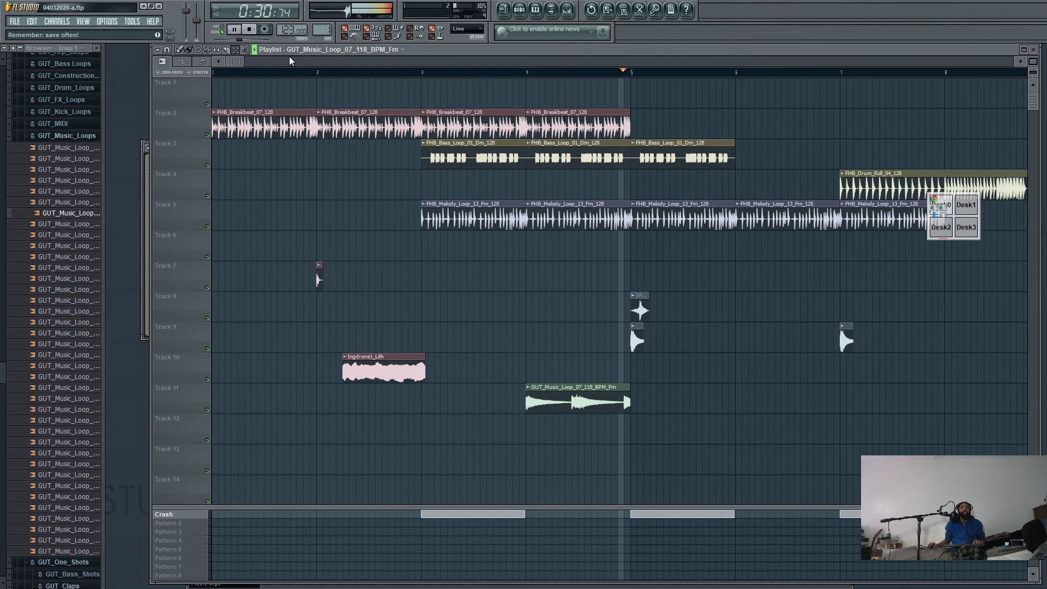
{"action": "left_click", "coordinate": [1021, 63]}
{"action": "left_click", "coordinate": [1021, 62]}
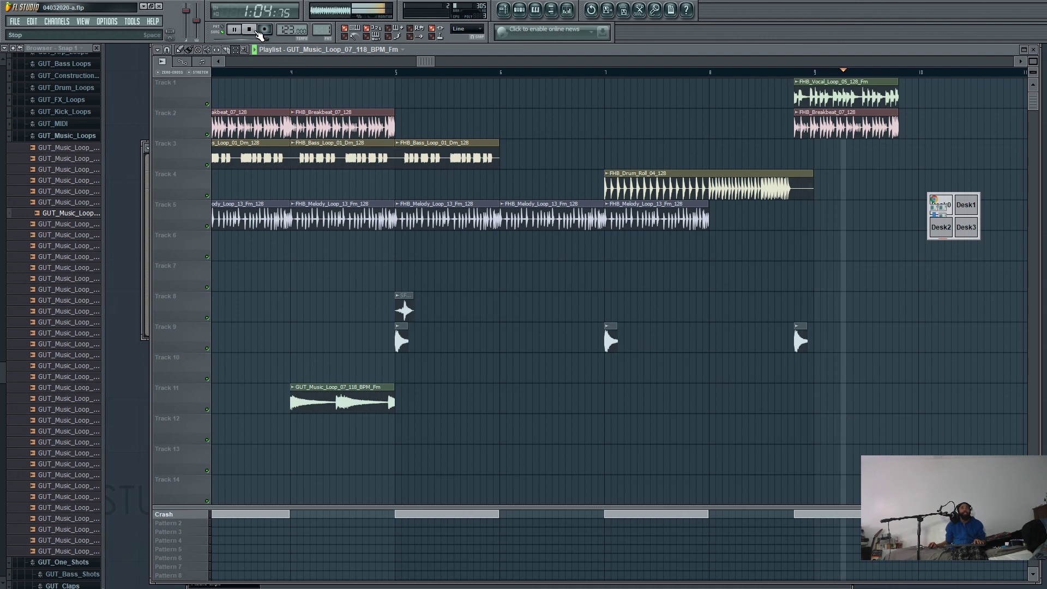
{"action": "left_click", "coordinate": [249, 29]}
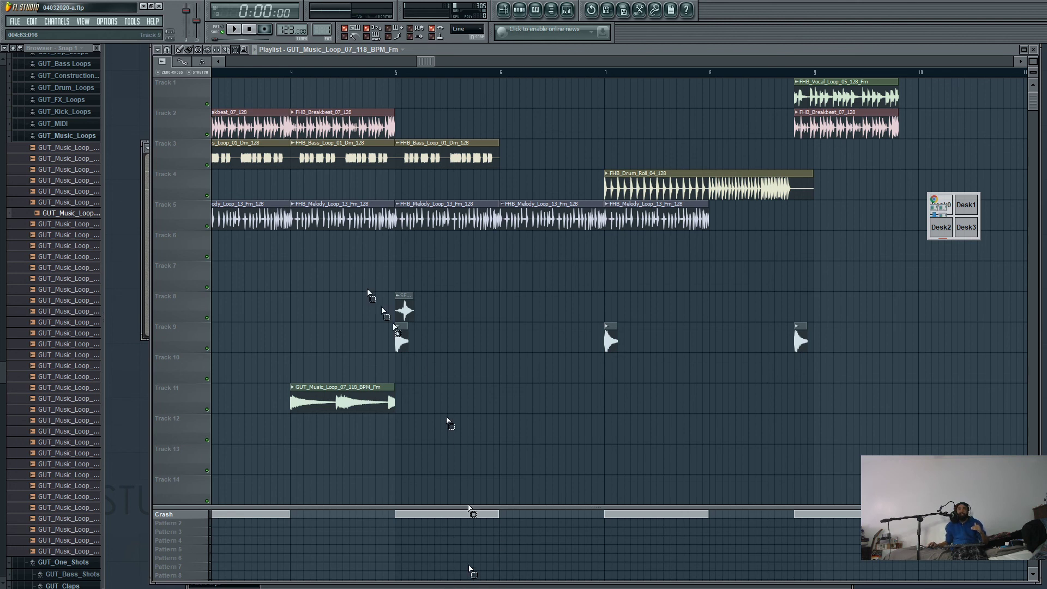
{"action": "left_click", "coordinate": [146, 7]}
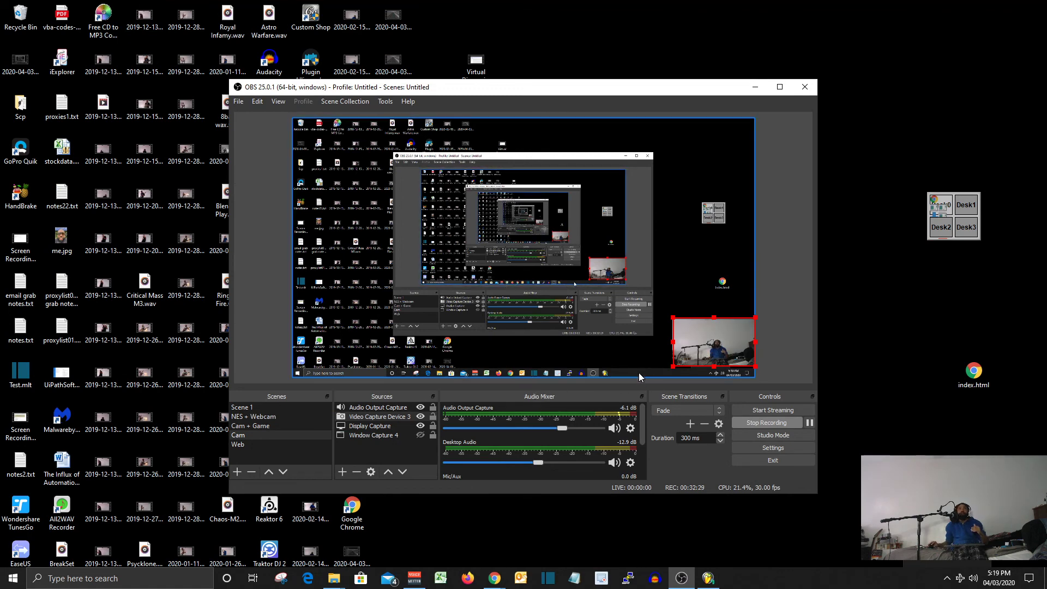
{"action": "left_click", "coordinate": [756, 87]}
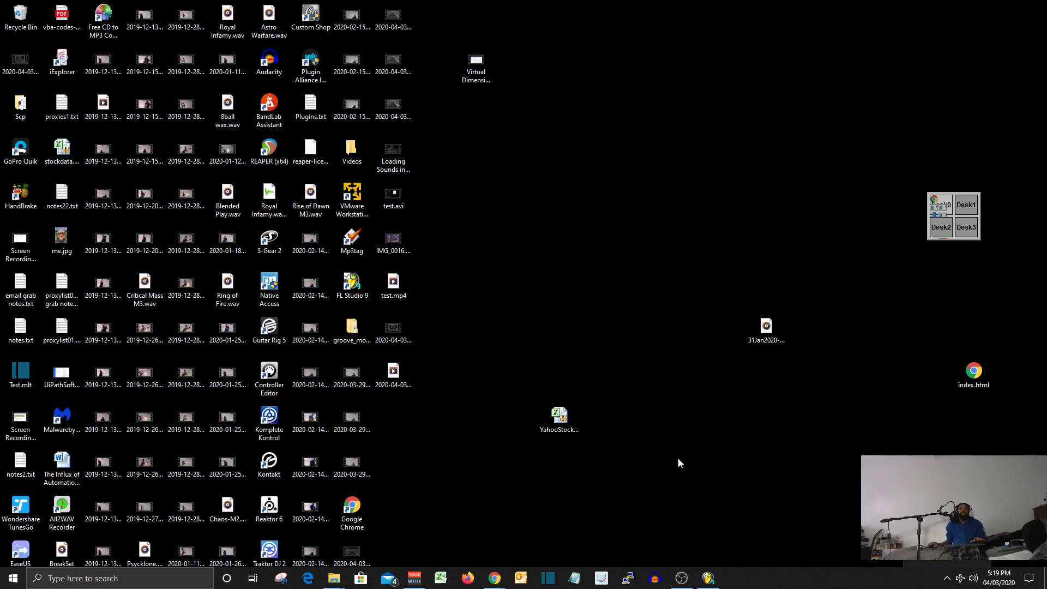
{"action": "left_click", "coordinate": [681, 577]}
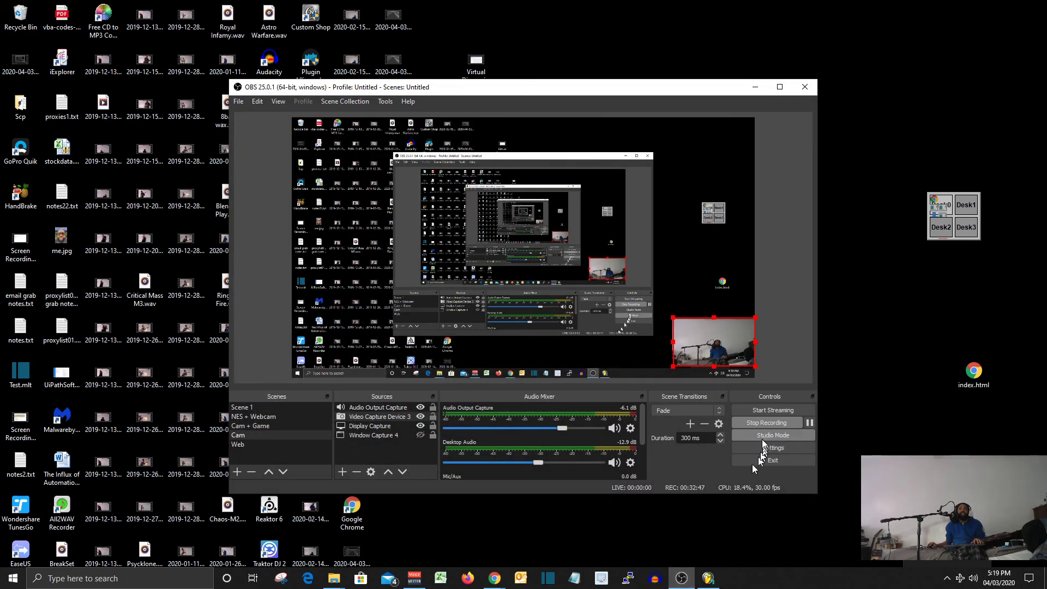